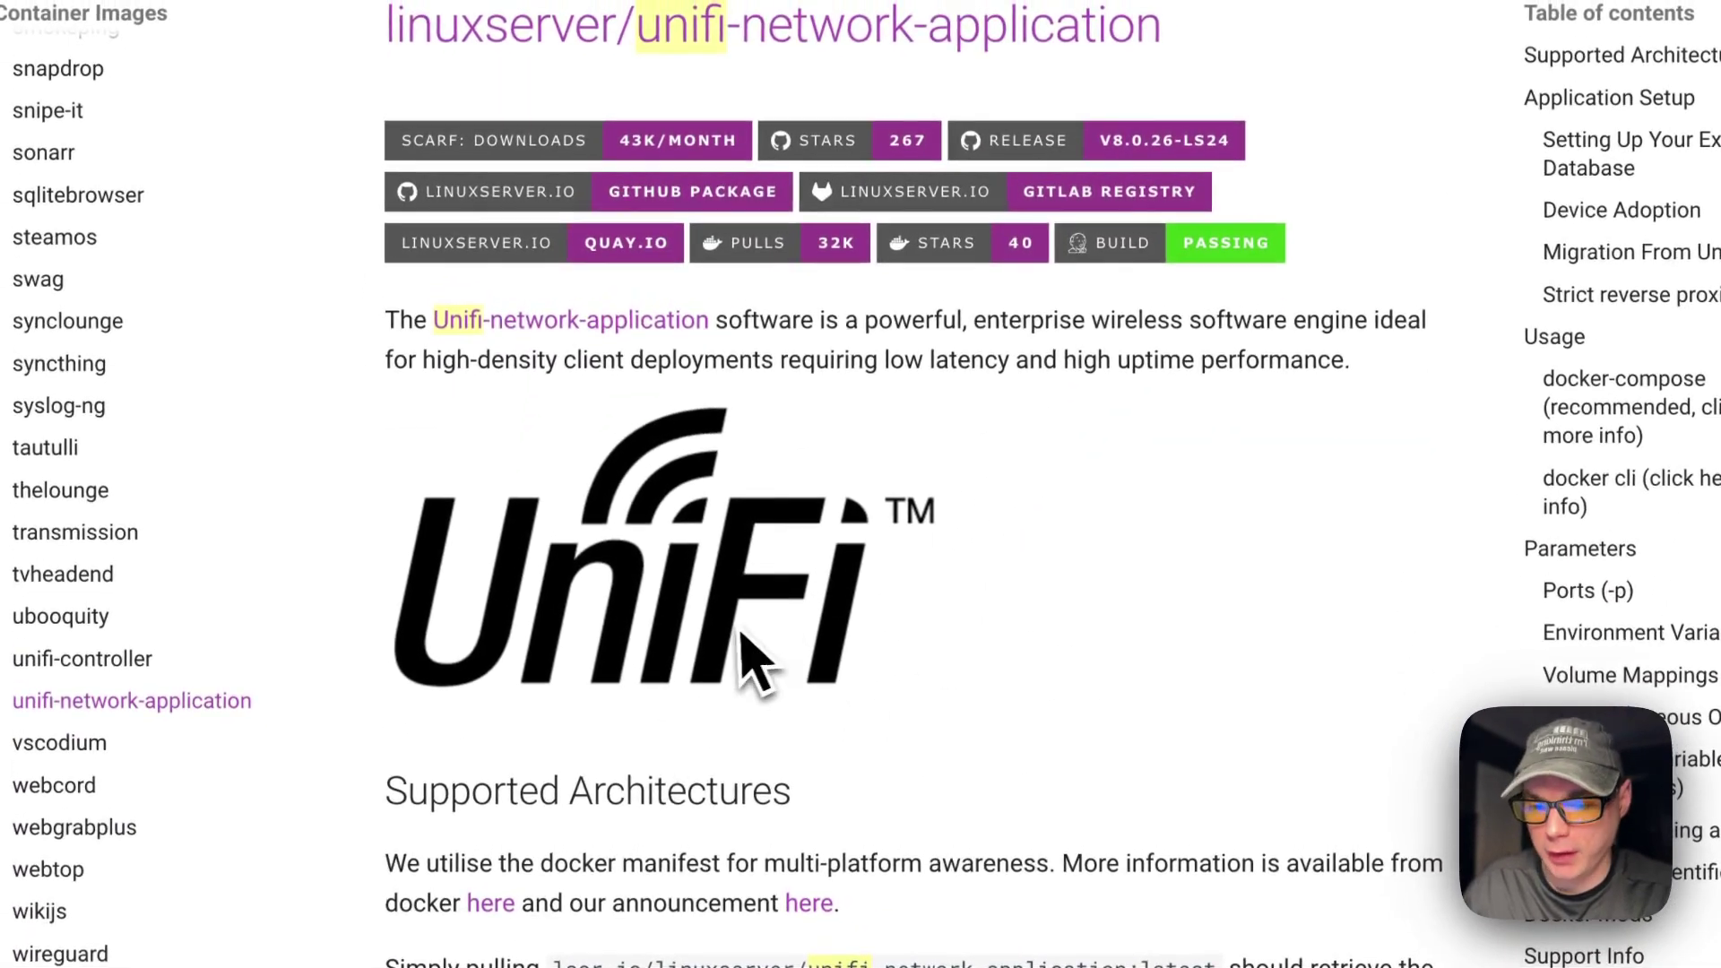
Step: Skim the unifi-network-application introduction and open the unifi-controller page from the container images list
{"action": "scroll", "coordinate": [734, 628], "scroll_direction": "down", "scroll_amount": 2}
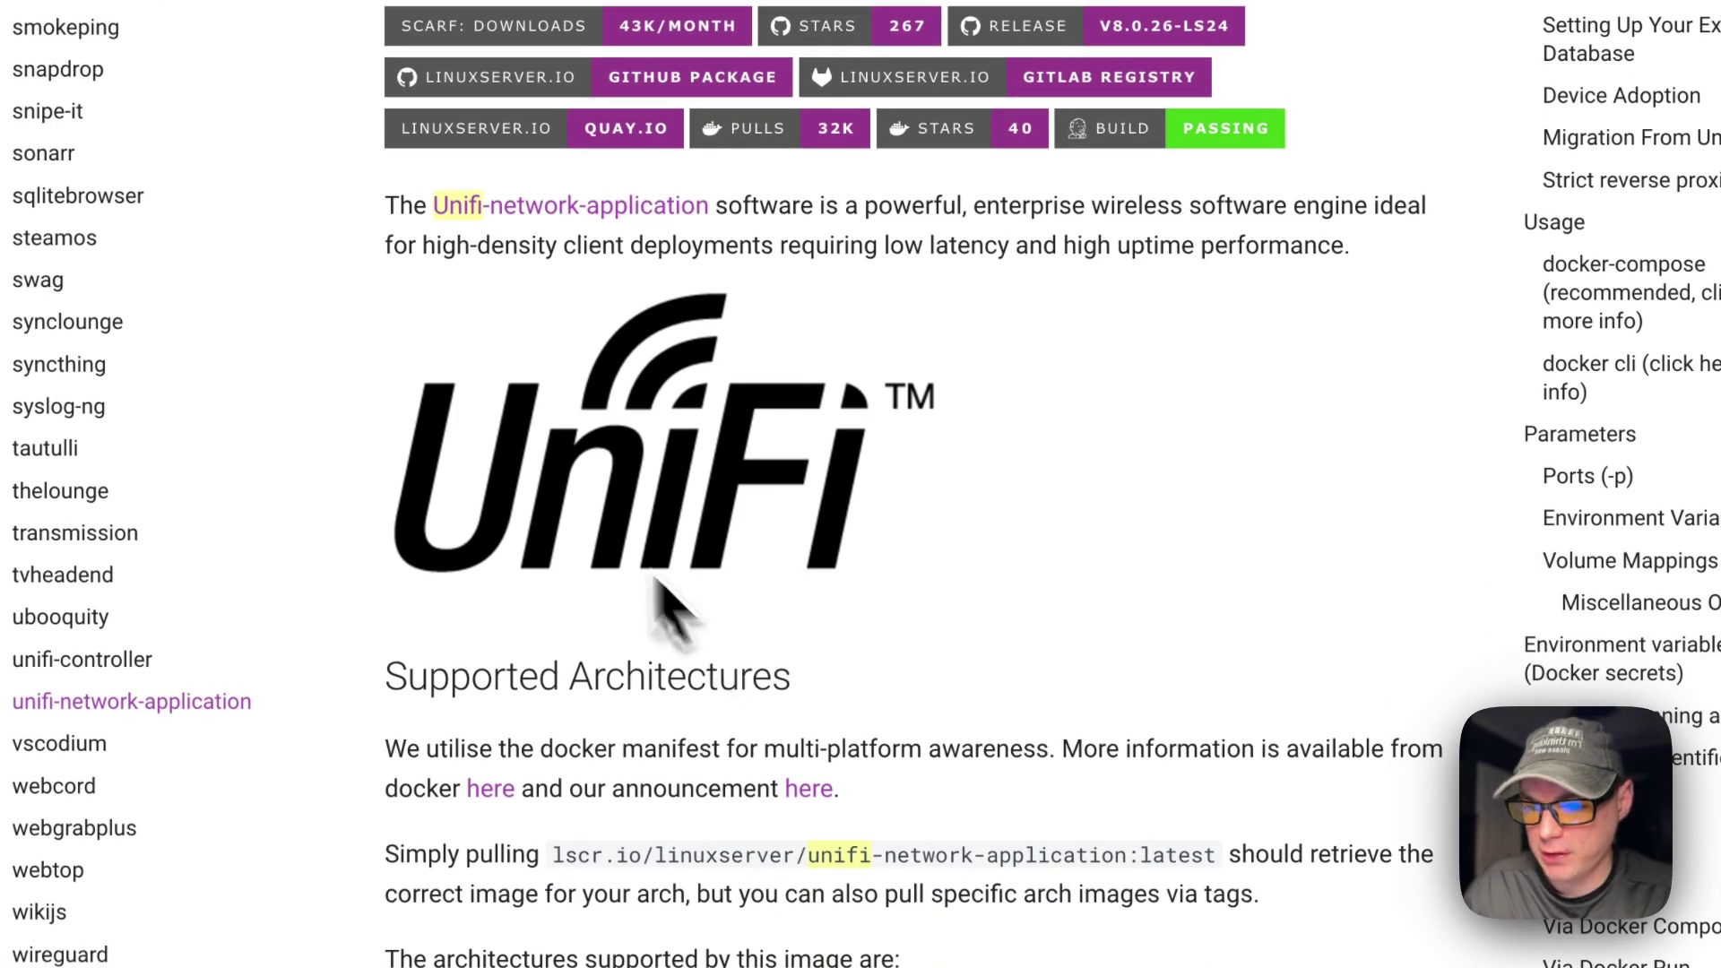
{"action": "scroll", "coordinate": [793, 587], "scroll_direction": "down", "scroll_amount": 1}
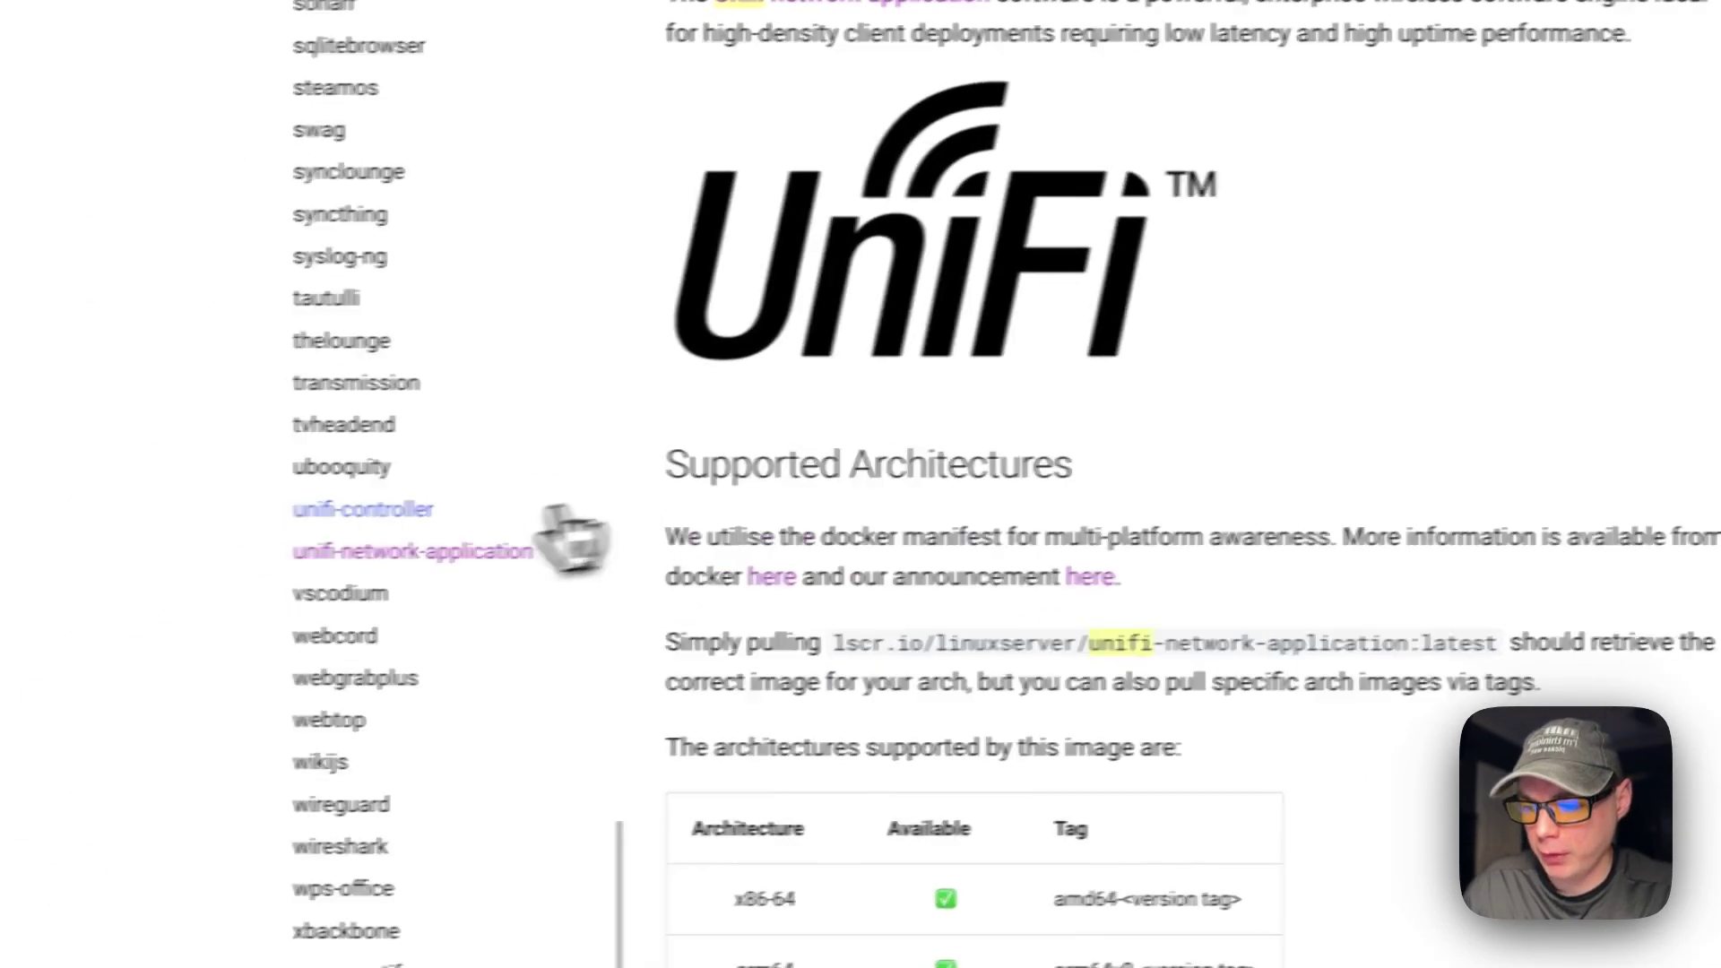
{"action": "left_click", "coordinate": [515, 511]}
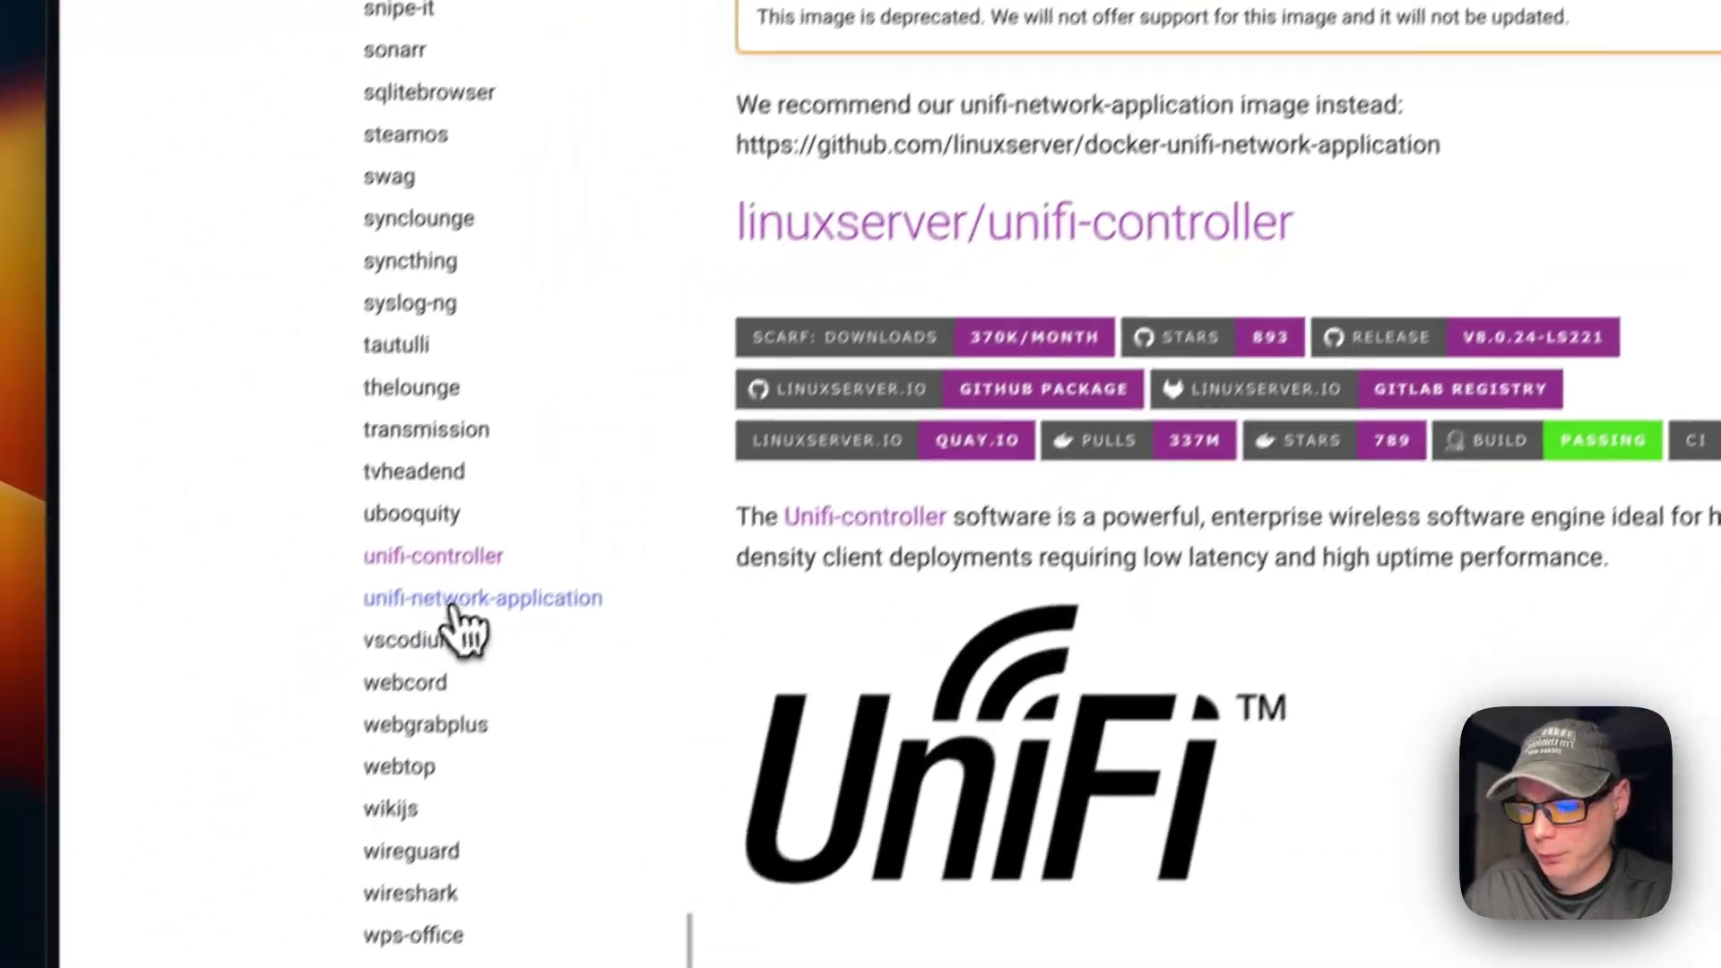
Step: Return to the unifi-network-application page and read its supported architectures, application setup and external MongoDB database instructions
{"action": "left_click", "coordinate": [451, 603]}
{"action": "scroll", "coordinate": [780, 650], "scroll_direction": "down", "scroll_amount": 10}
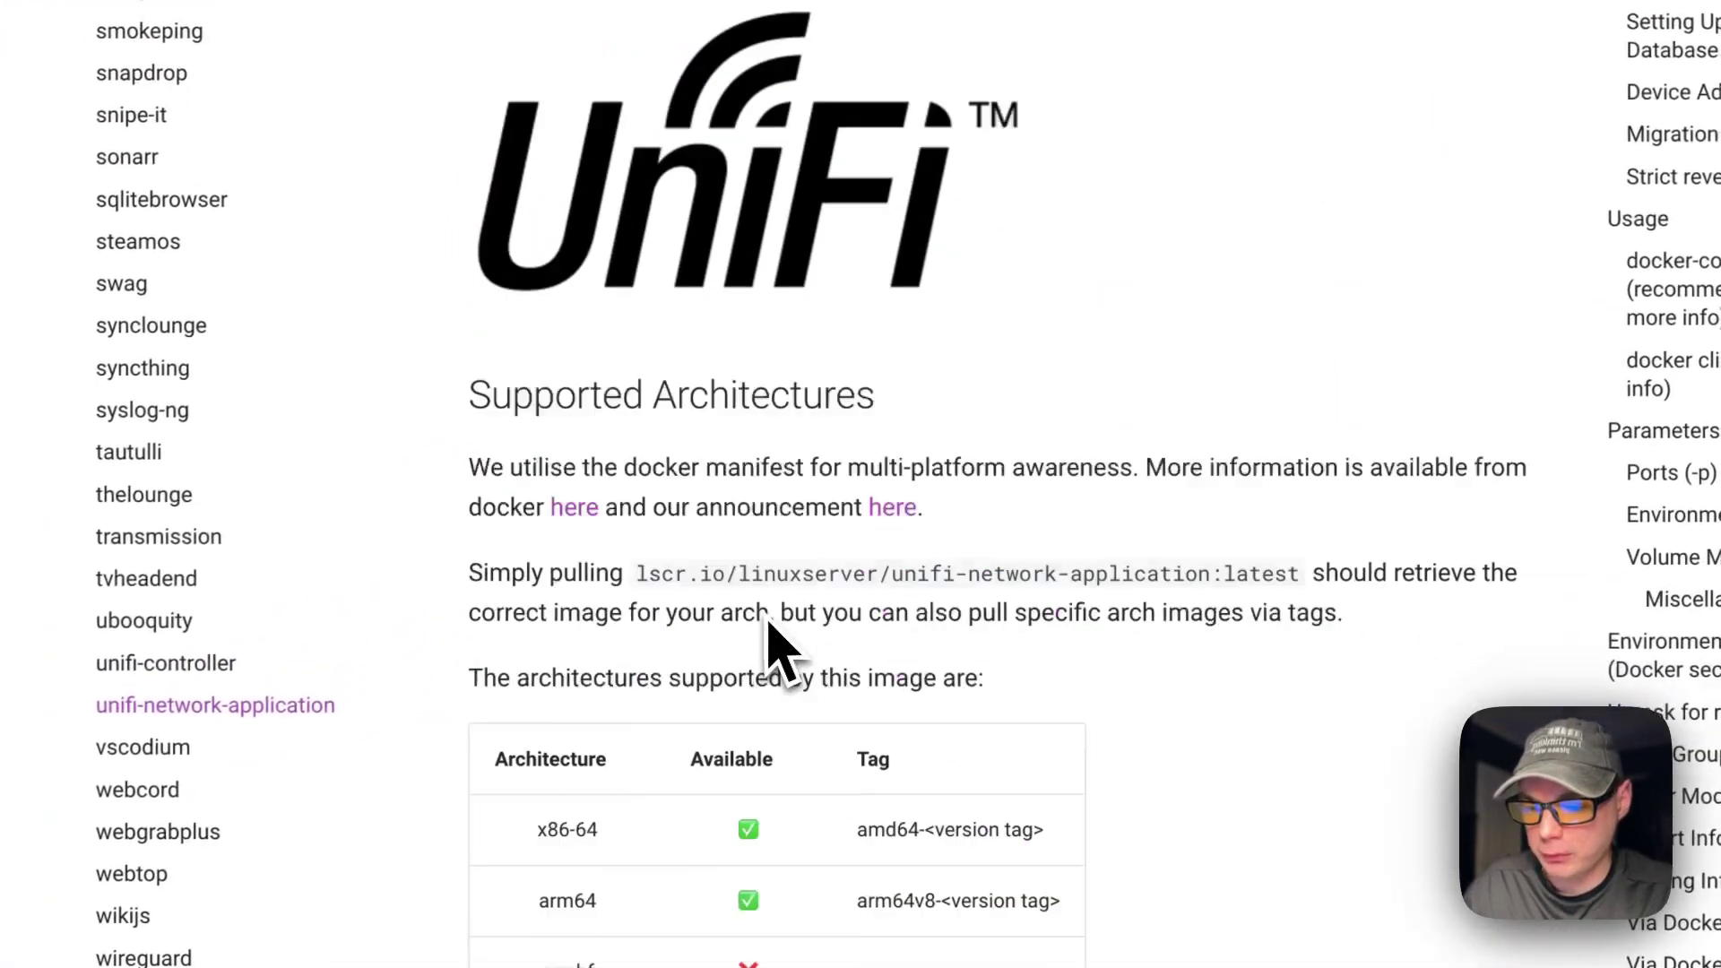
{"action": "scroll", "coordinate": [767, 628], "scroll_direction": "down", "scroll_amount": 4}
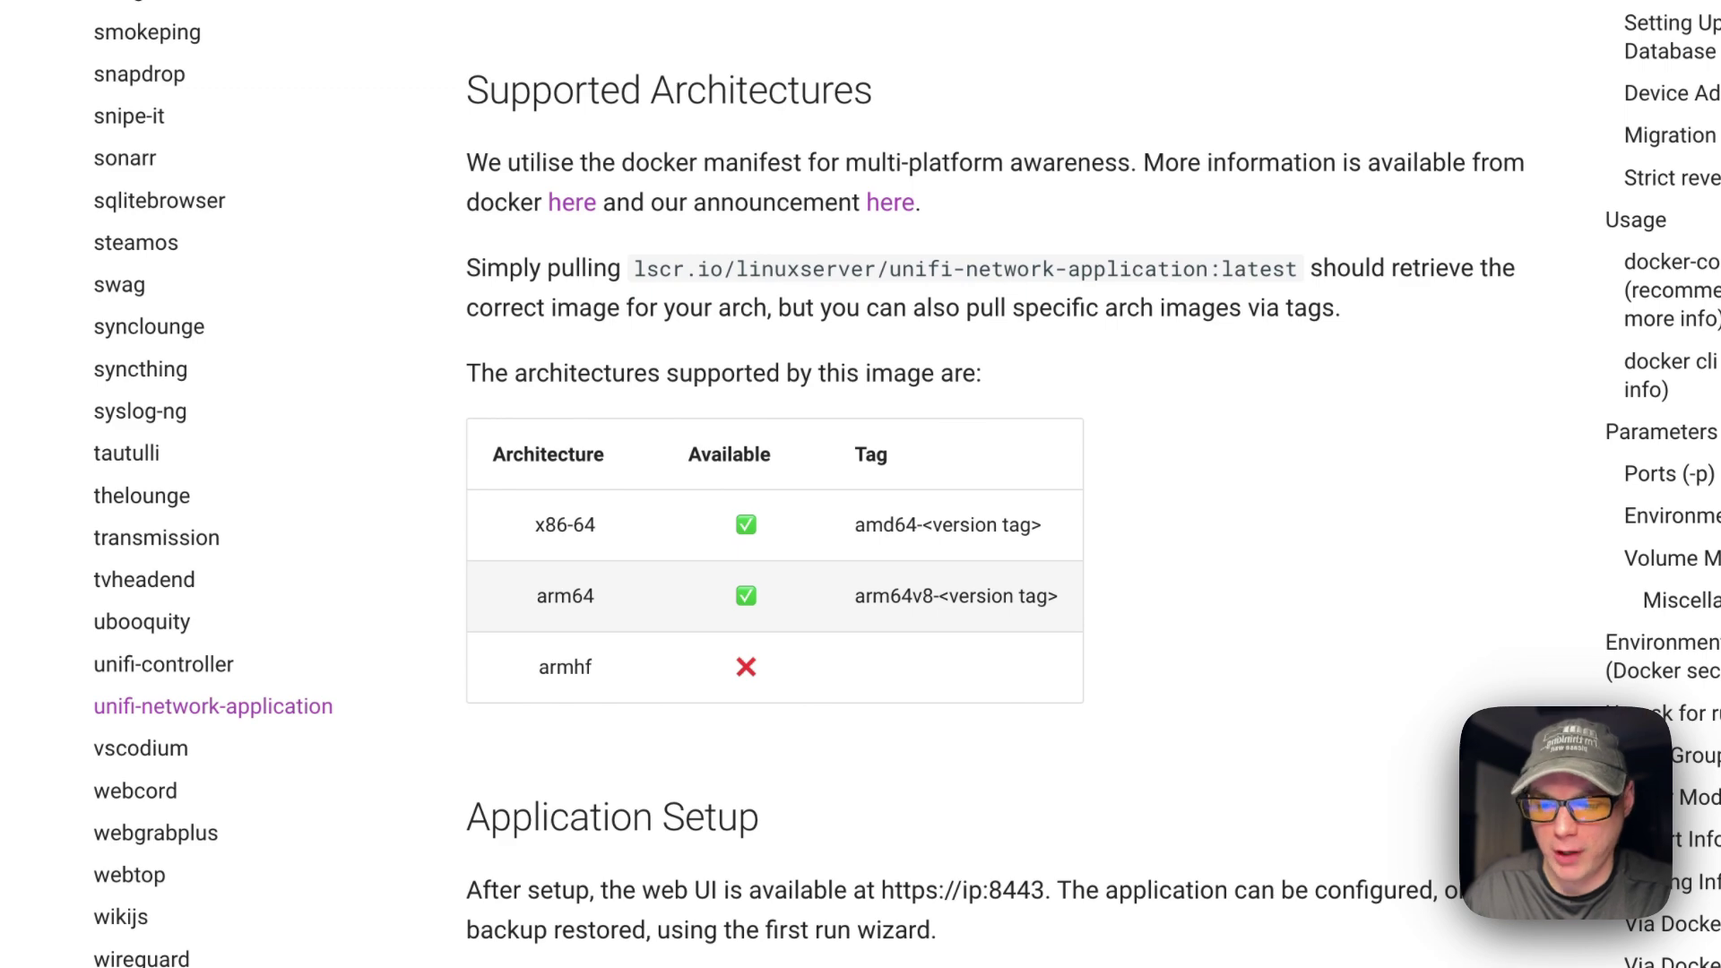
{"action": "scroll", "coordinate": [977, 493], "scroll_direction": "down", "scroll_amount": 8}
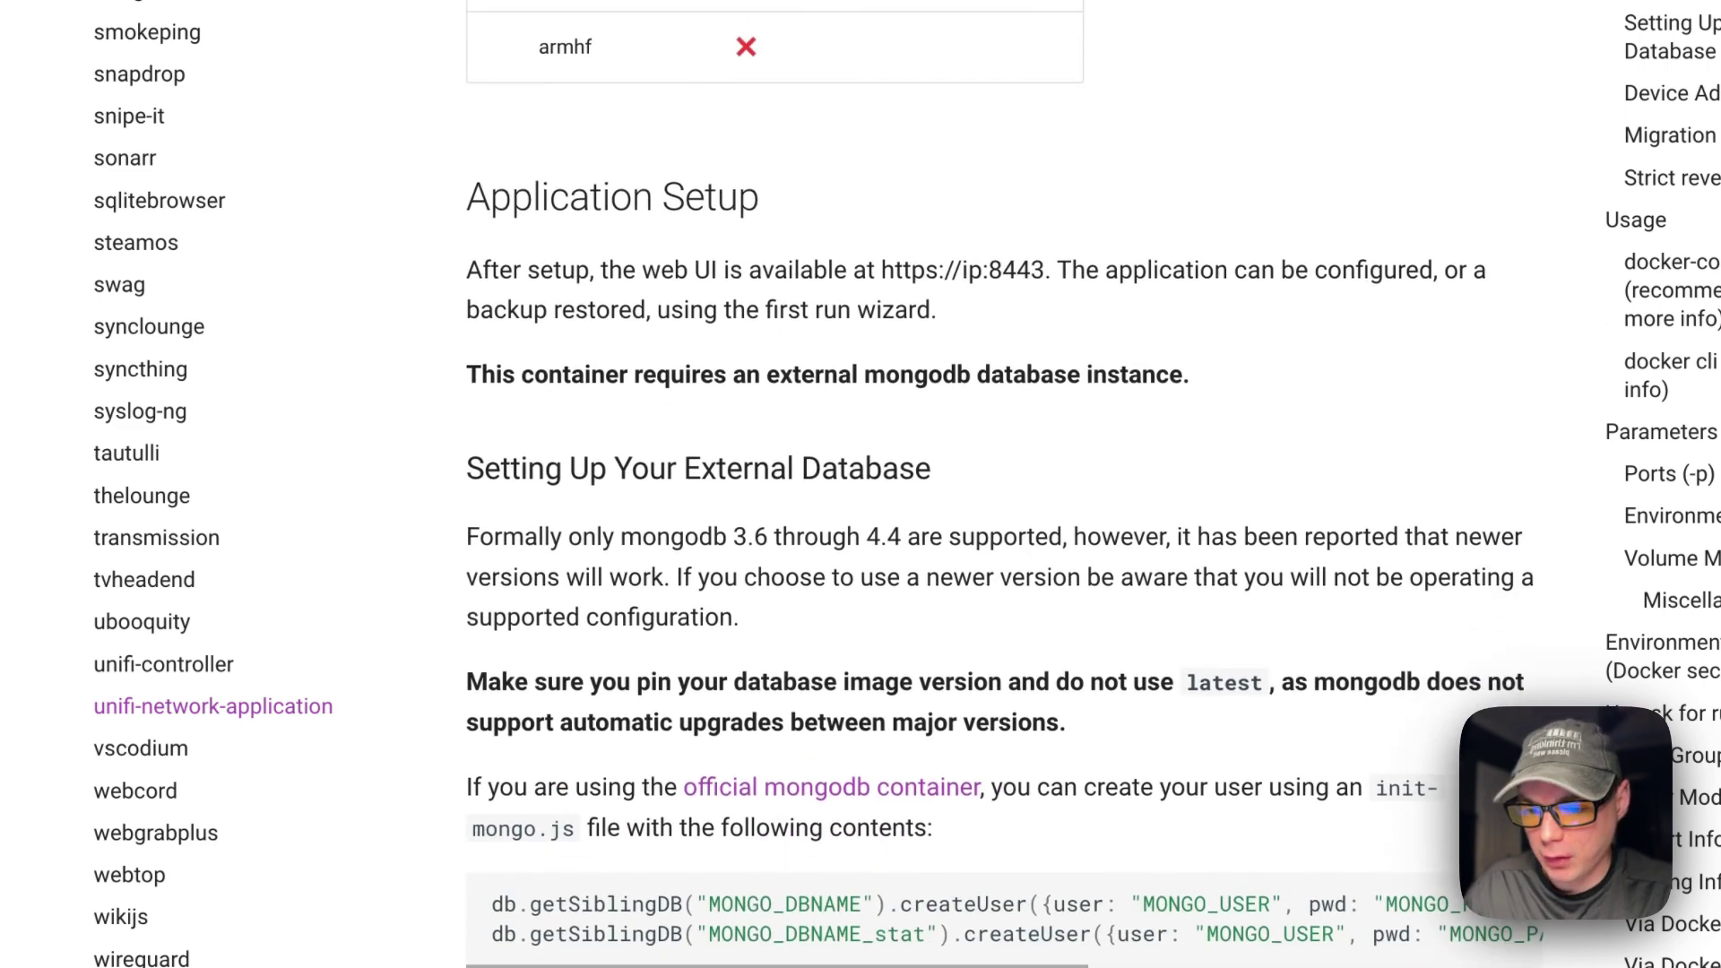
{"action": "scroll", "coordinate": [772, 645], "scroll_direction": "down", "scroll_amount": 8}
{"action": "scroll", "coordinate": [771, 645], "scroll_direction": "up", "scroll_amount": 9}
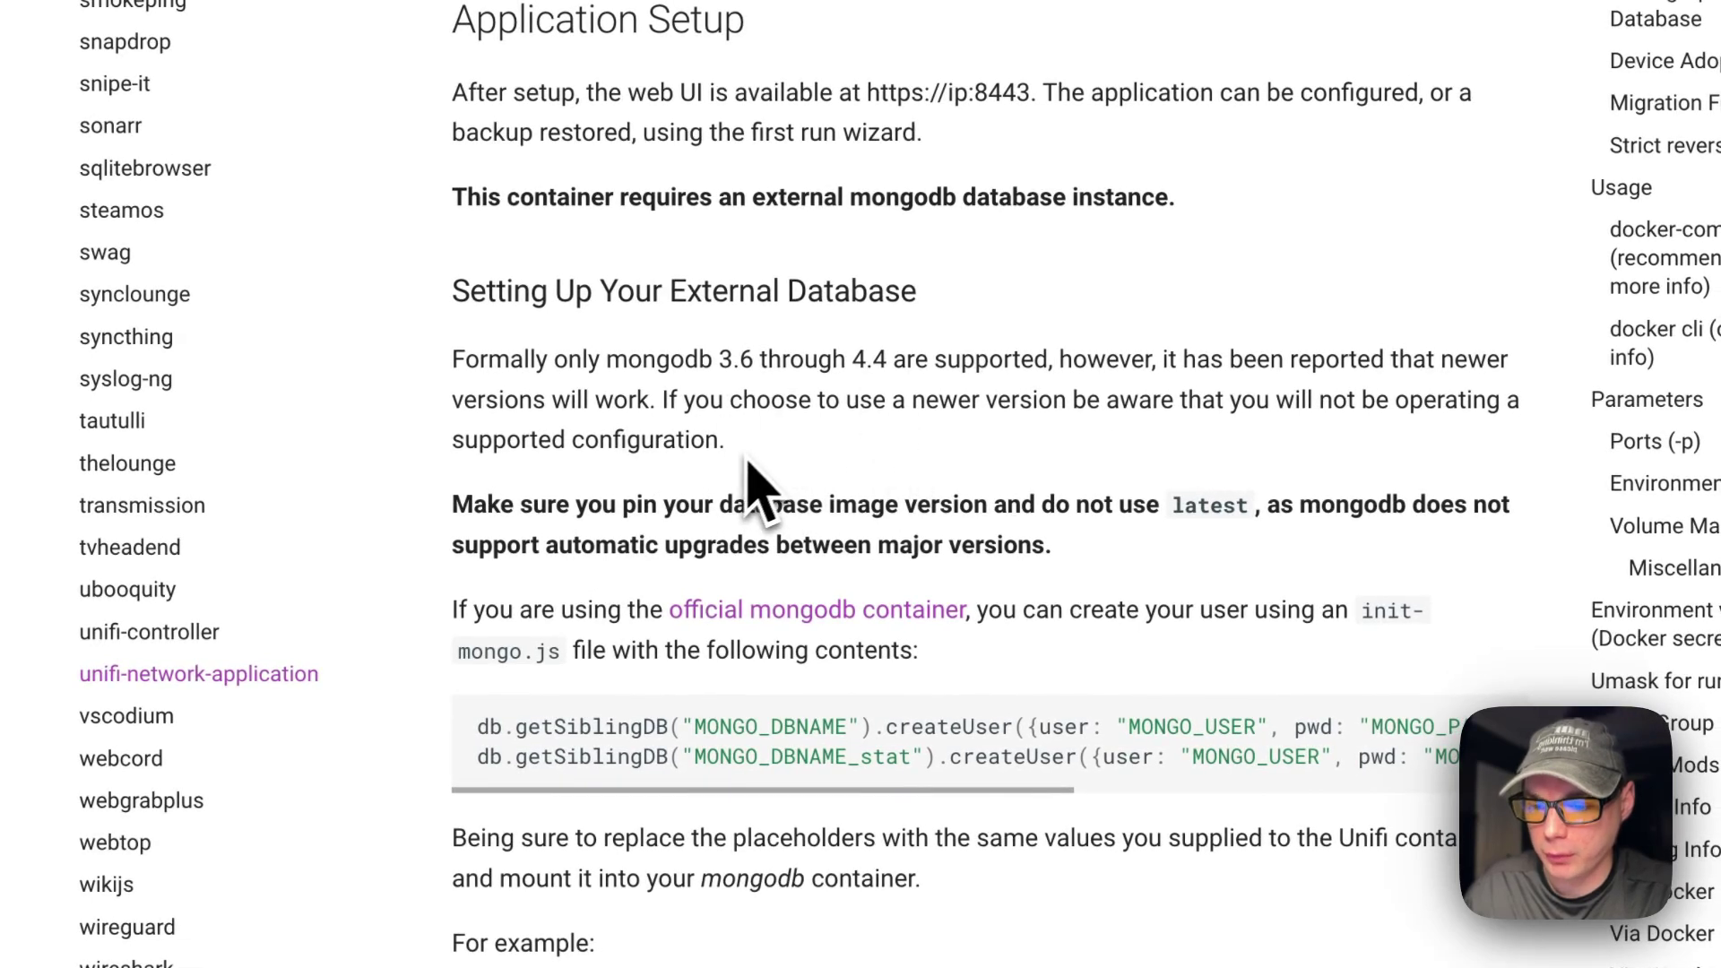
{"action": "scroll", "coordinate": [767, 583], "scroll_direction": "down", "scroll_amount": 5}
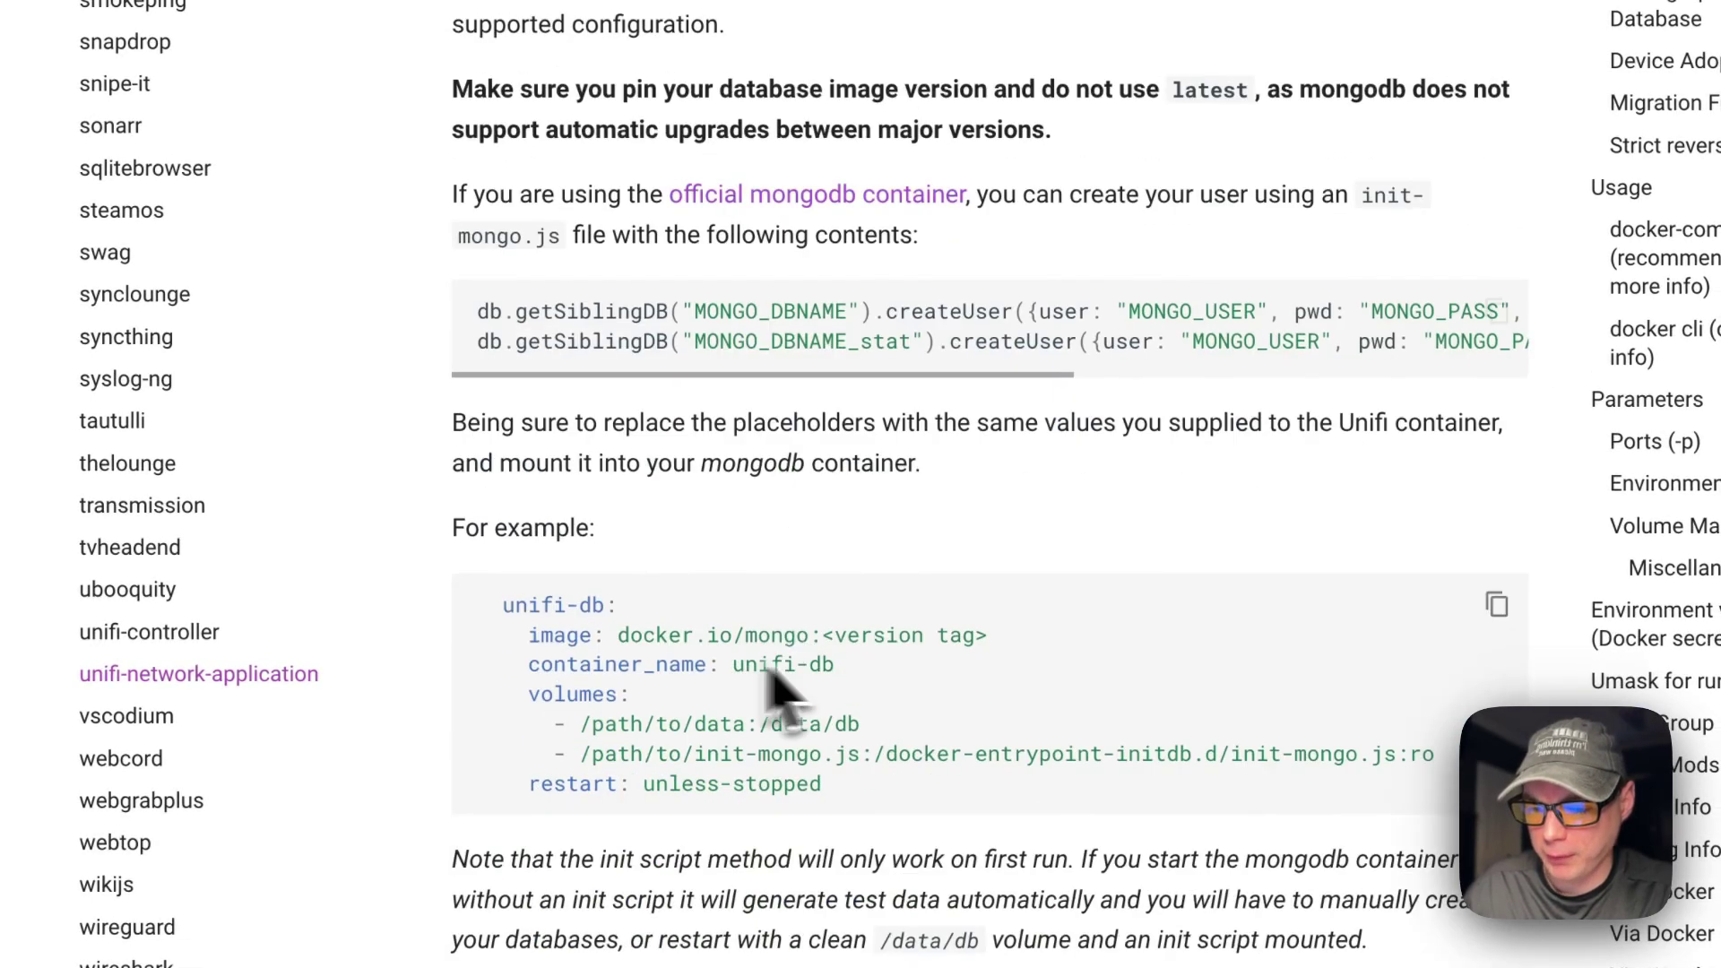
{"action": "scroll", "coordinate": [762, 515], "scroll_direction": "up", "scroll_amount": 3}
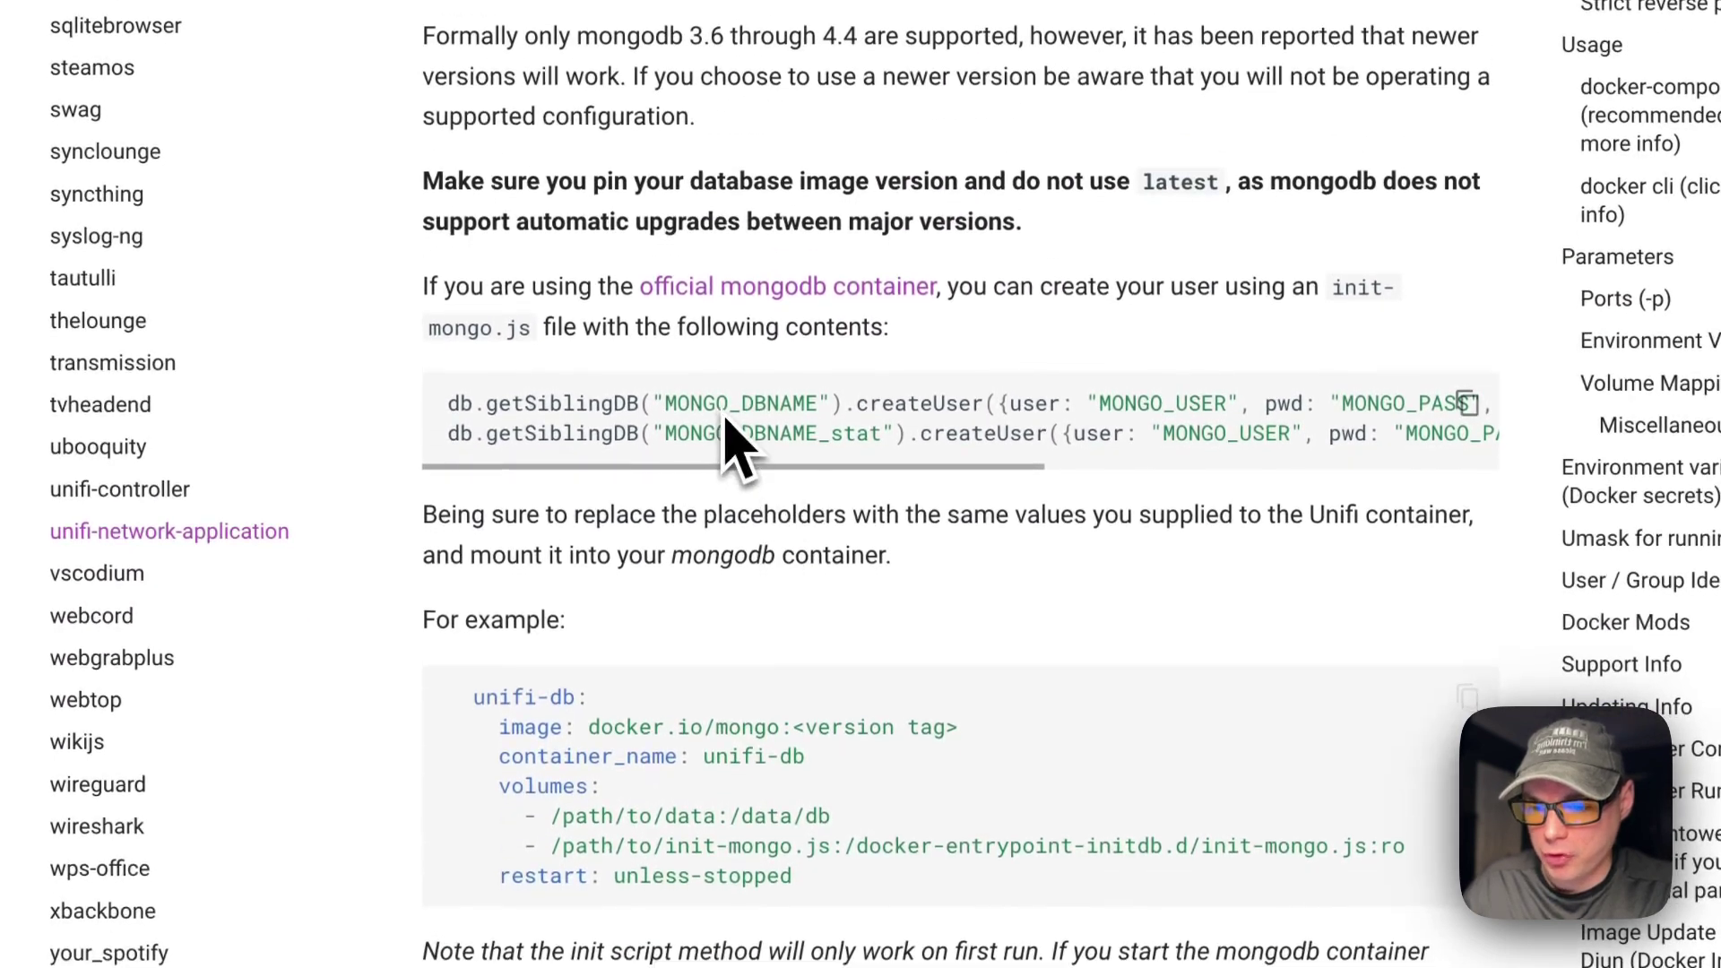
{"action": "scroll", "coordinate": [735, 443], "scroll_direction": "down", "scroll_amount": 1}
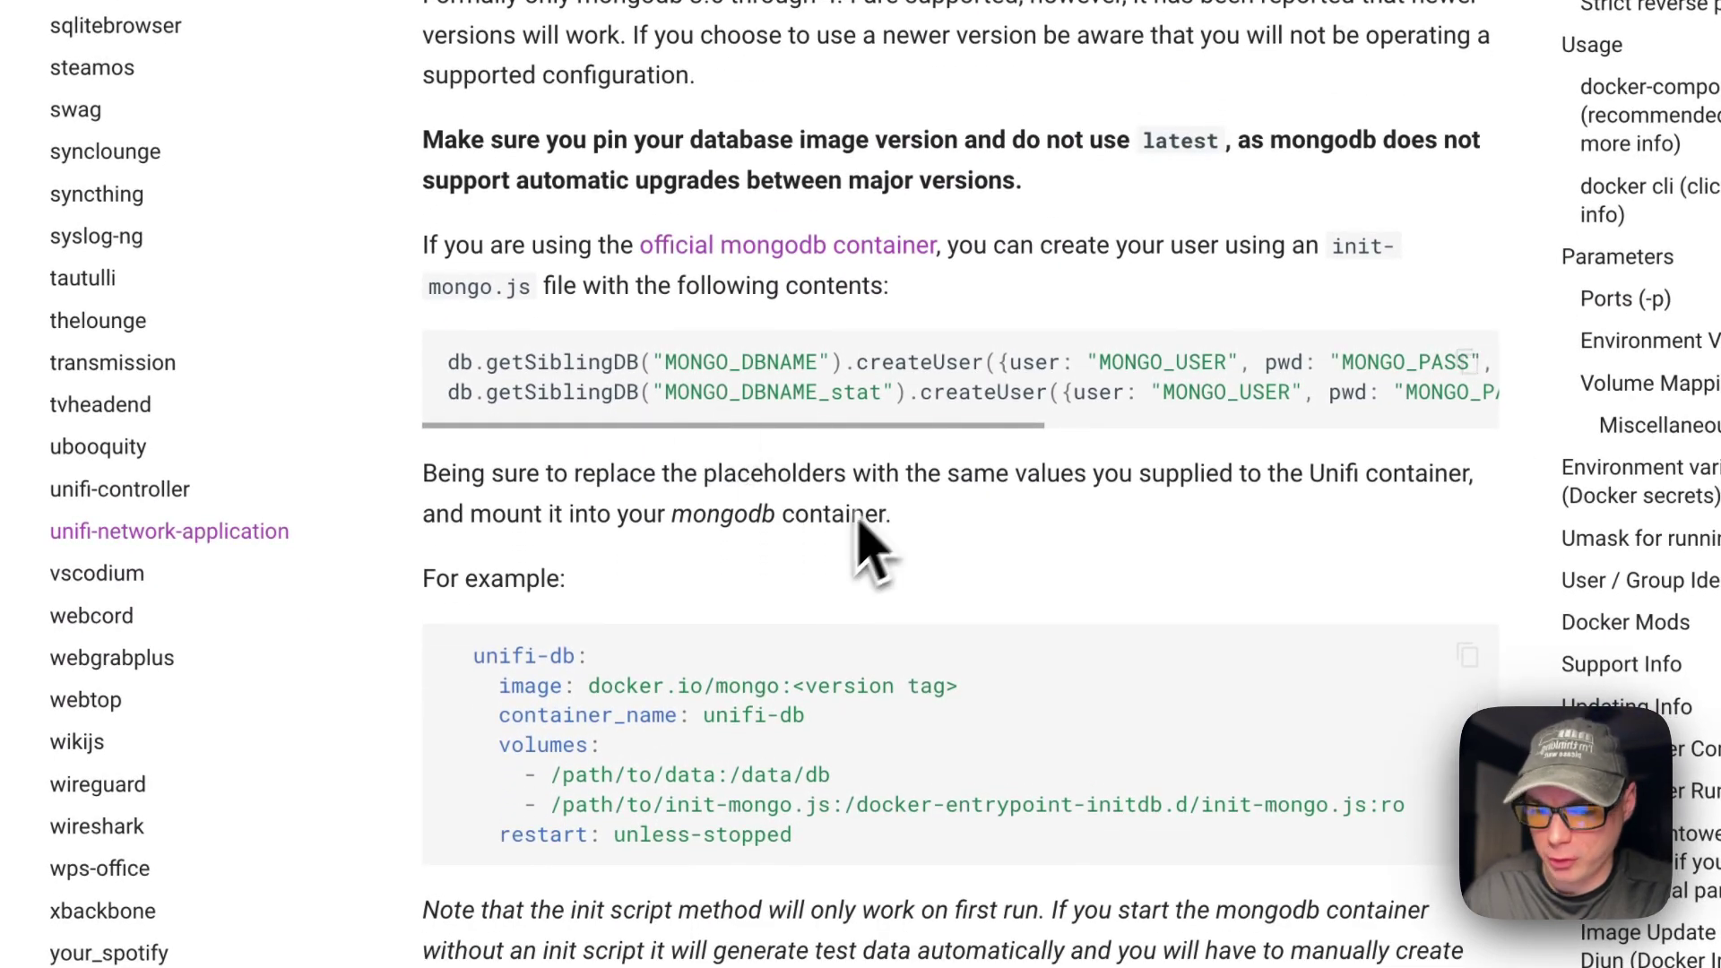
{"action": "scroll", "coordinate": [852, 551], "scroll_direction": "down", "scroll_amount": 9}
{"action": "scroll", "coordinate": [829, 552], "scroll_direction": "down", "scroll_amount": 10}
{"action": "scroll", "coordinate": [830, 551], "scroll_direction": "down", "scroll_amount": 4}
{"action": "scroll", "coordinate": [795, 605], "scroll_direction": "up", "scroll_amount": 10}
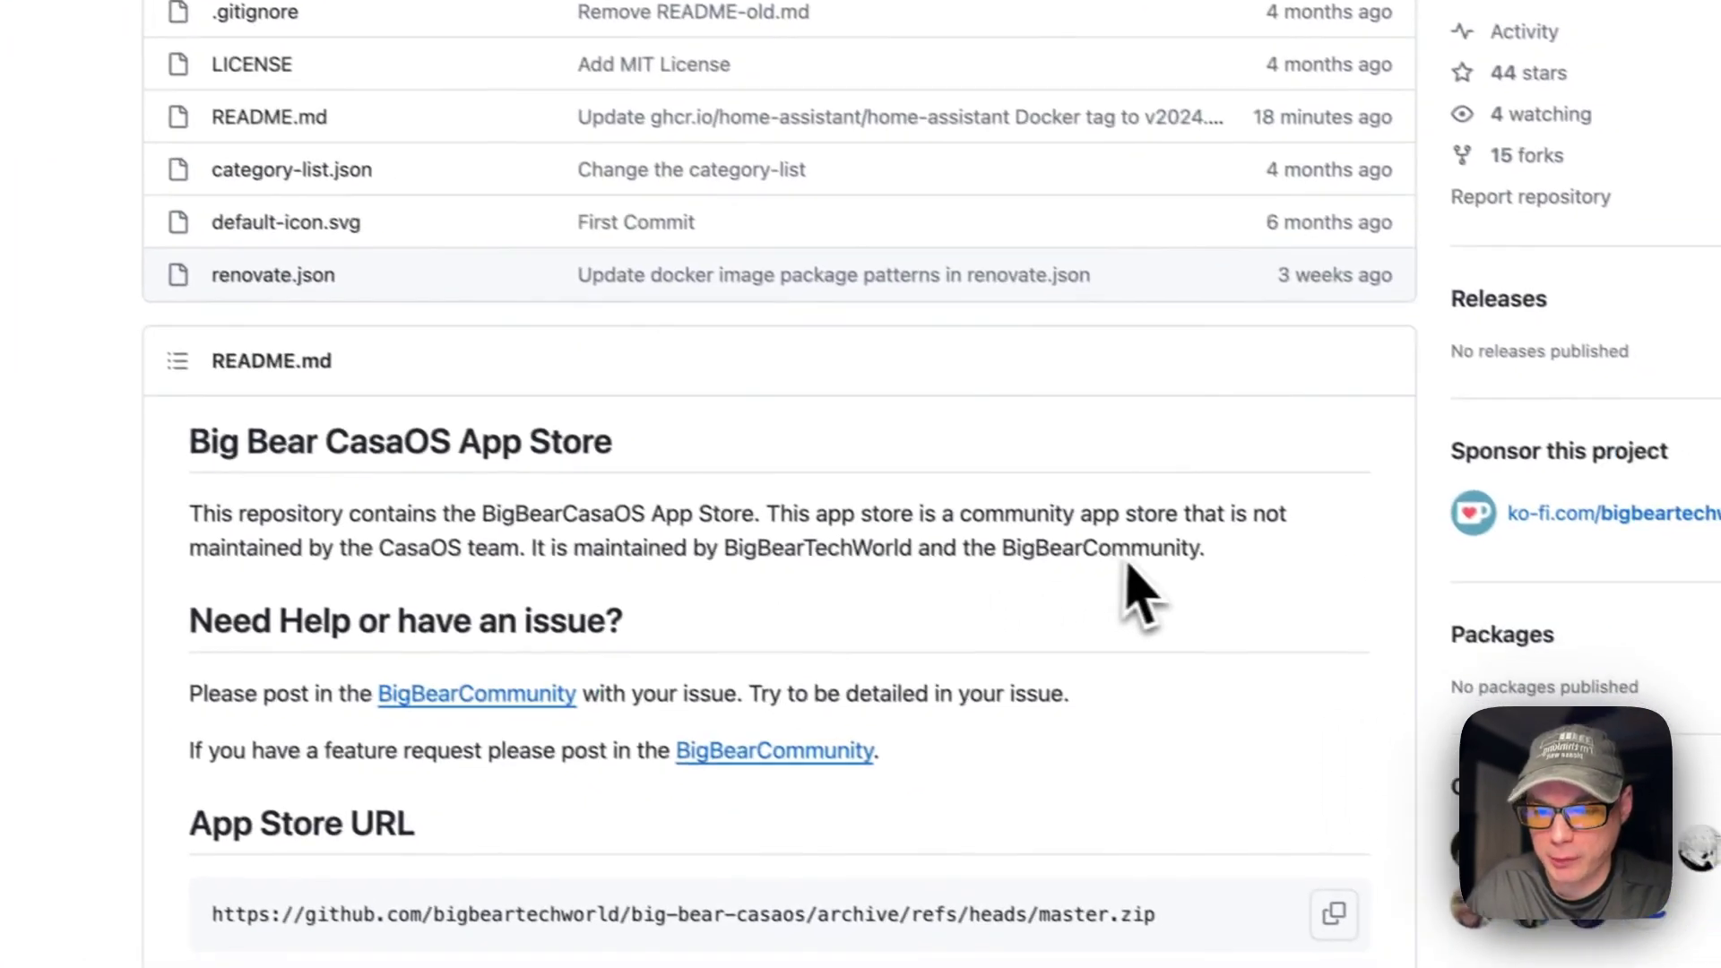
Step: In the Big Bear CasaOS App Store README on GitHub, examine the app table's Unifi Network Application entry and the CasaOS version note
{"action": "scroll", "coordinate": [1049, 591], "scroll_direction": "down", "scroll_amount": 5}
{"action": "scroll", "coordinate": [1022, 599], "scroll_direction": "up", "scroll_amount": 4}
{"action": "scroll", "coordinate": [1022, 599], "scroll_direction": "down", "scroll_amount": 20}
{"action": "scroll", "coordinate": [662, 692], "scroll_direction": "down", "scroll_amount": 15}
{"action": "scroll", "coordinate": [671, 709], "scroll_direction": "down", "scroll_amount": 20}
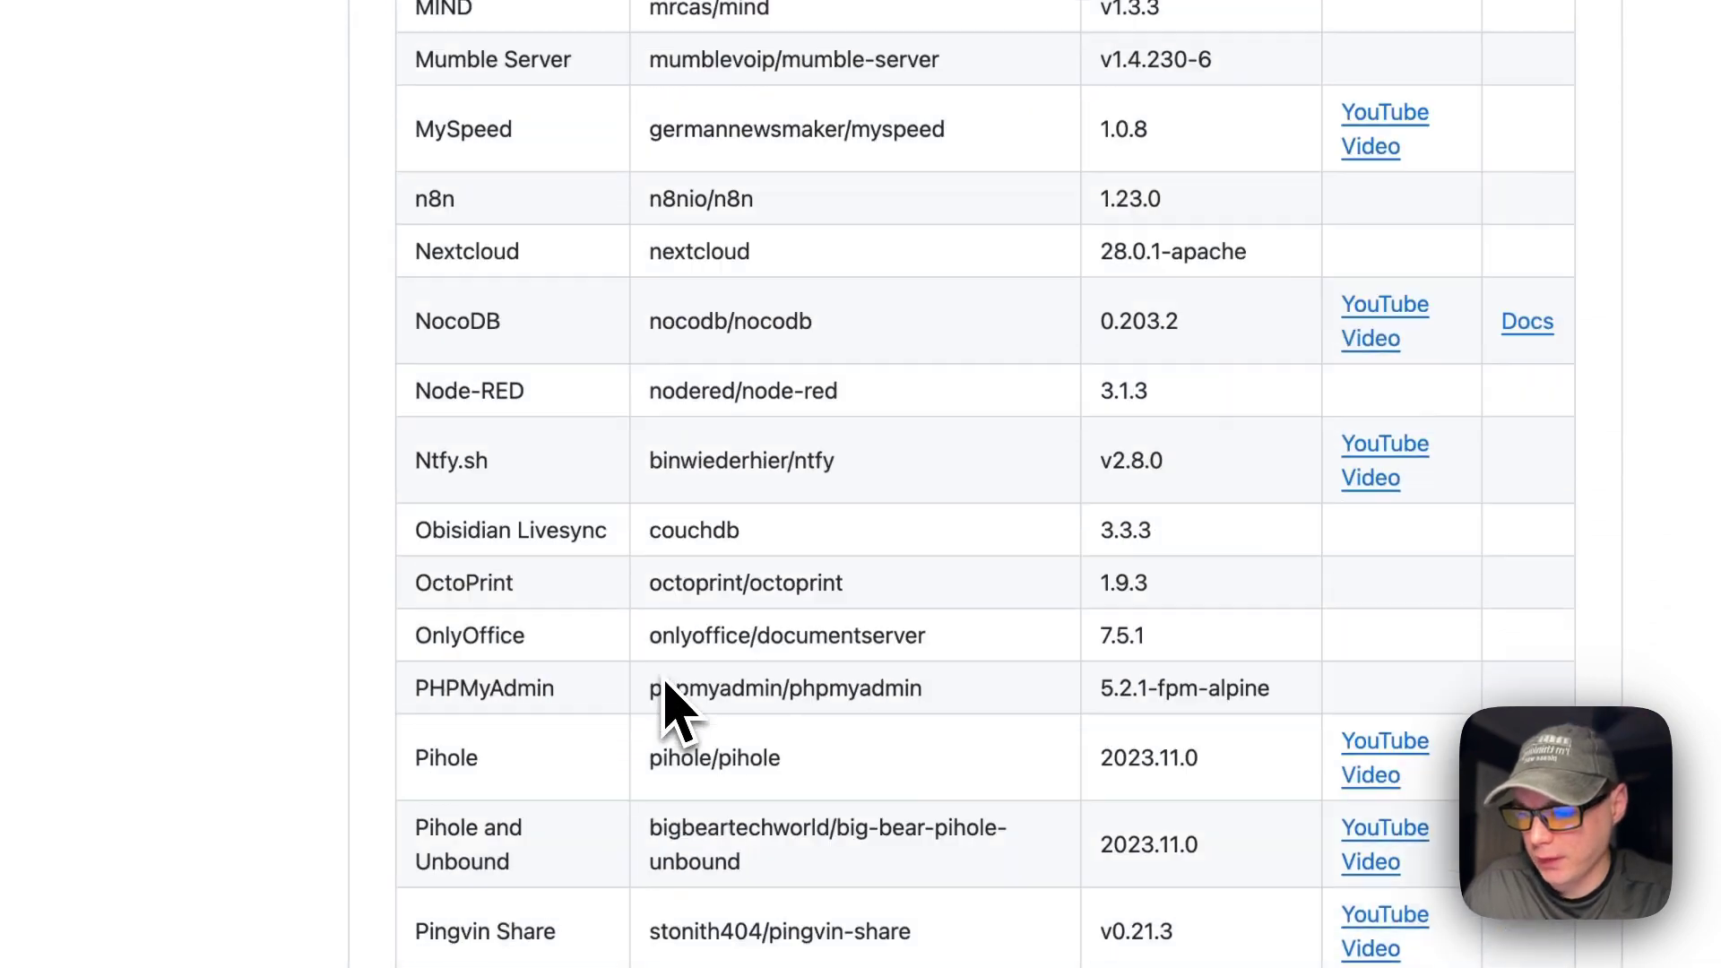
{"action": "scroll", "coordinate": [986, 484], "scroll_direction": "down", "scroll_amount": 1}
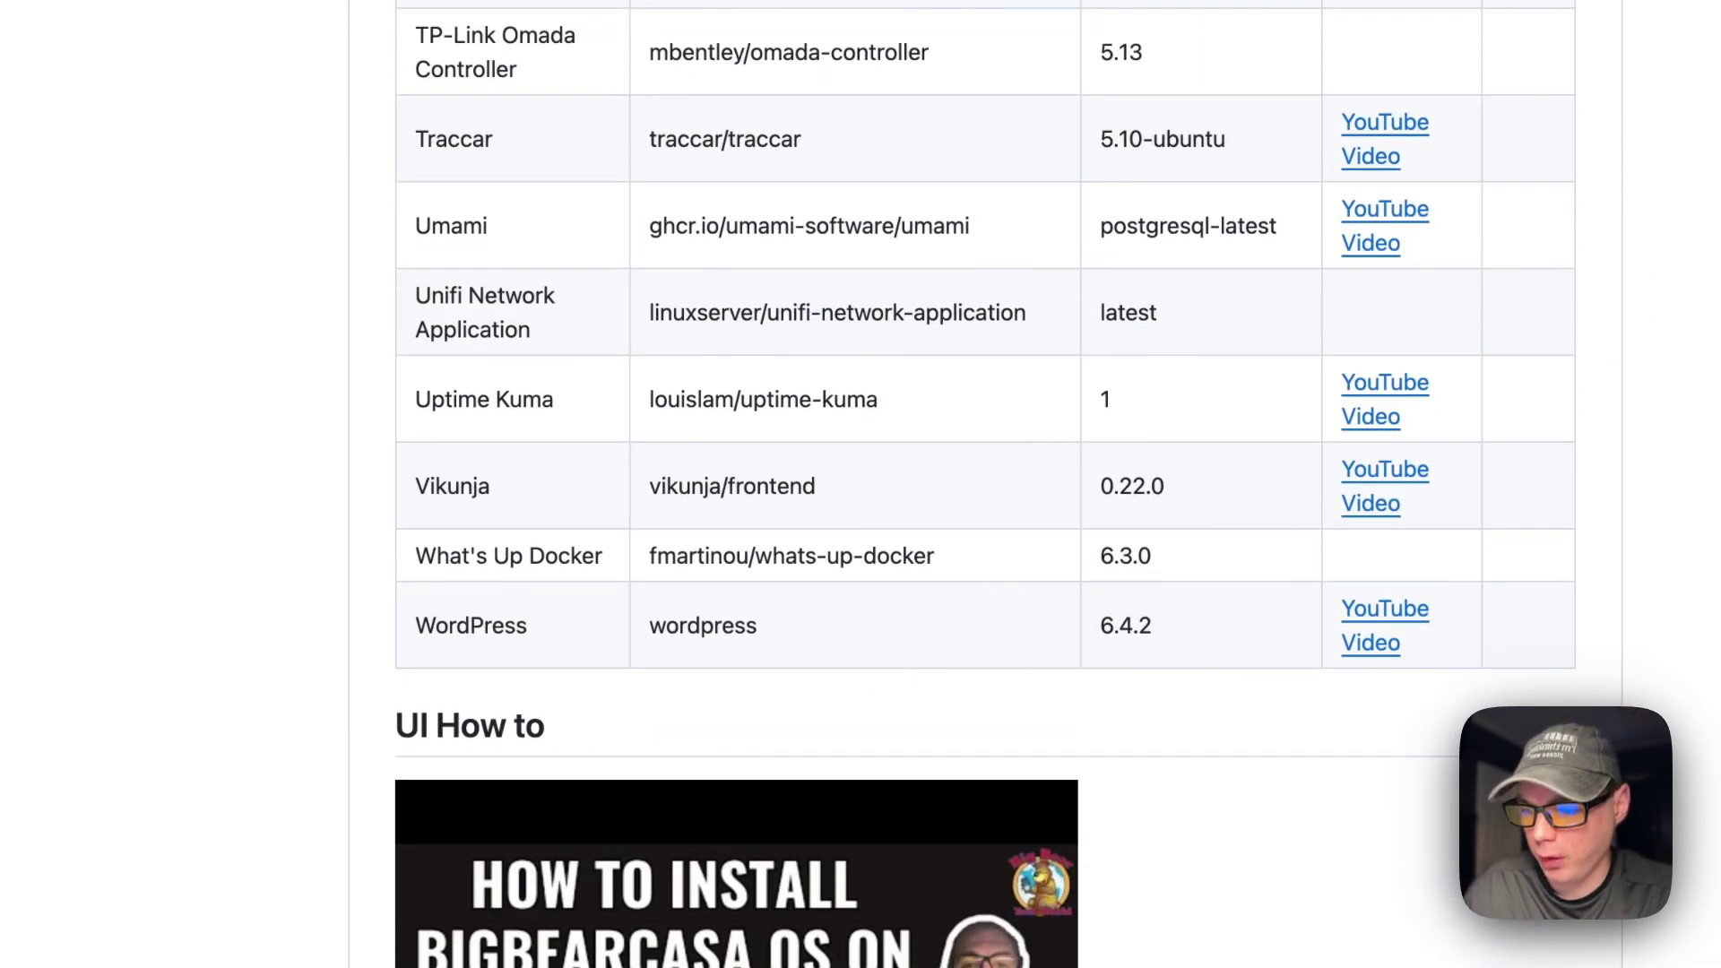
{"action": "scroll", "coordinate": [664, 695], "scroll_direction": "up", "scroll_amount": 4}
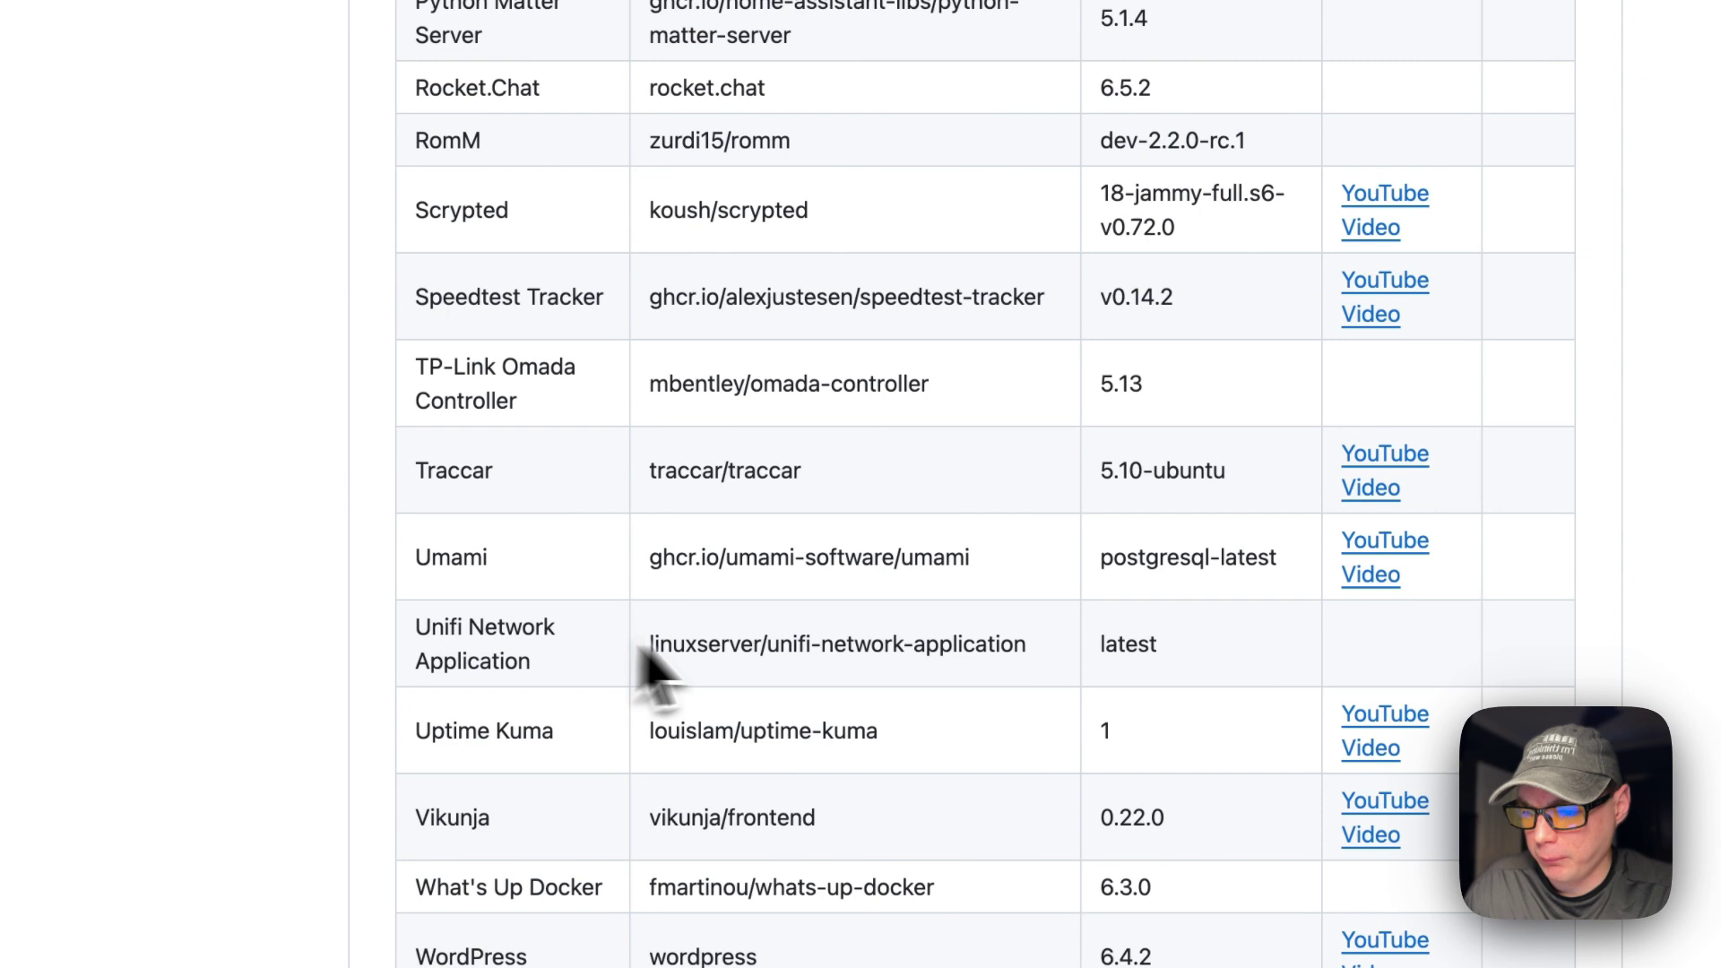
{"action": "scroll", "coordinate": [768, 663], "scroll_direction": "down", "scroll_amount": 8}
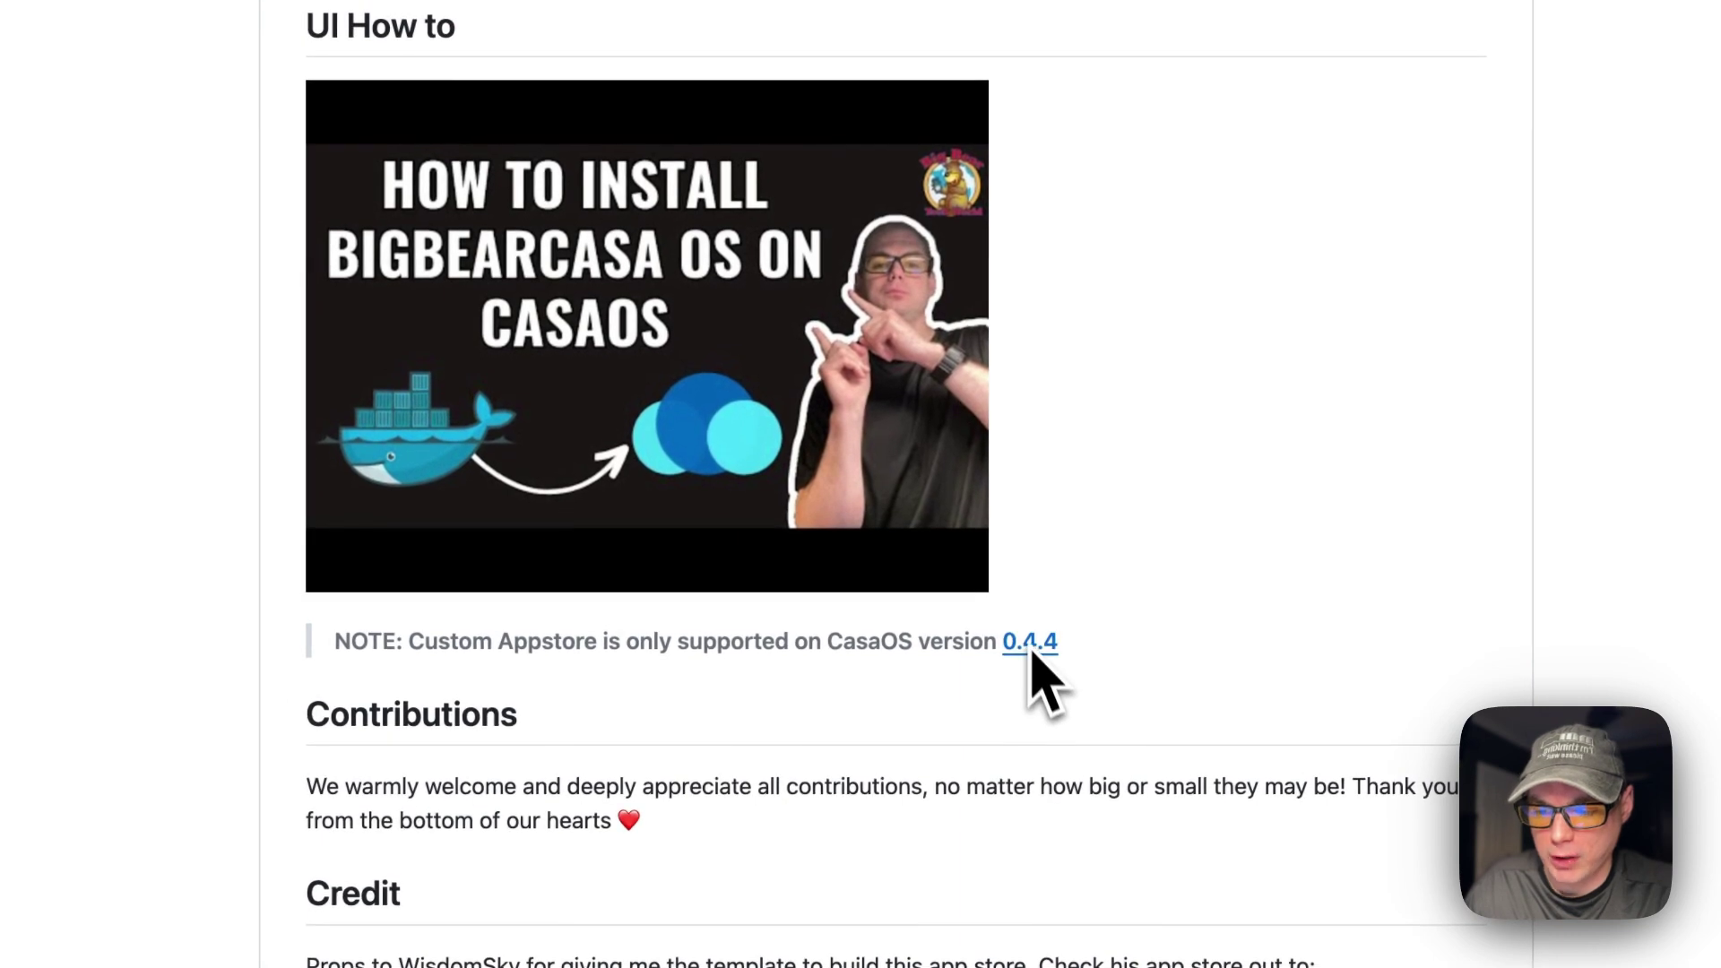
Step: Copy the App Store URL from the Big Bear CasaOS README
{"action": "scroll", "coordinate": [905, 538], "scroll_direction": "up", "scroll_amount": 20}
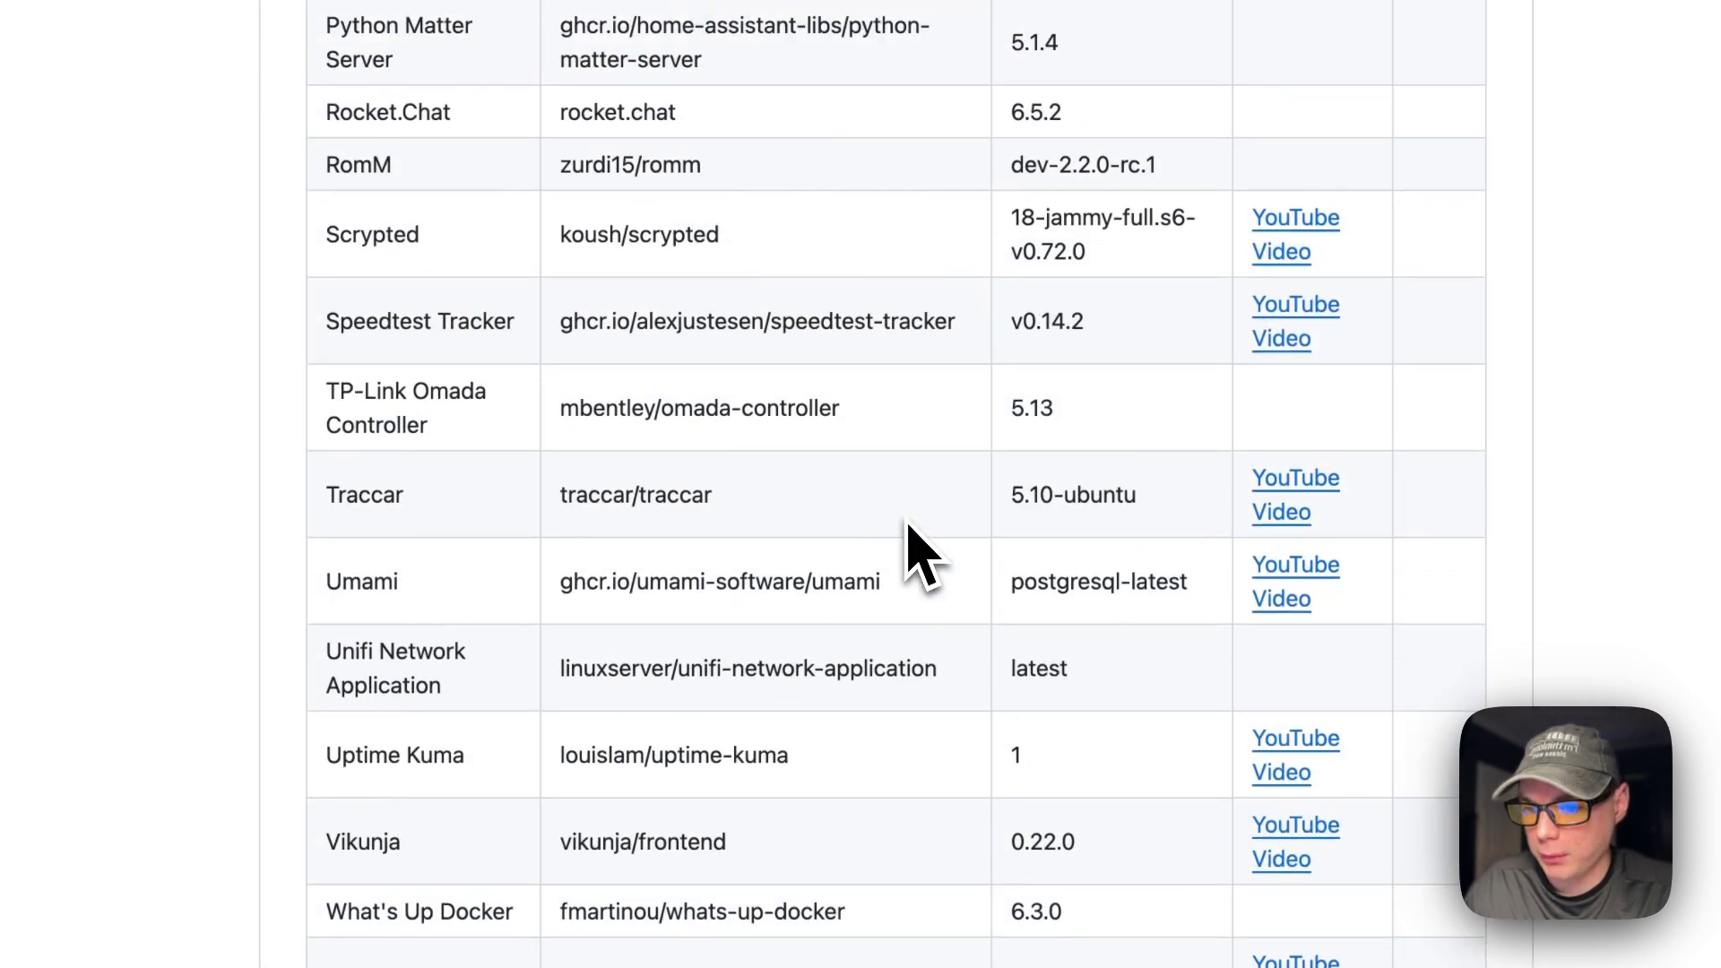
{"action": "scroll", "coordinate": [903, 543], "scroll_direction": "up", "scroll_amount": 15}
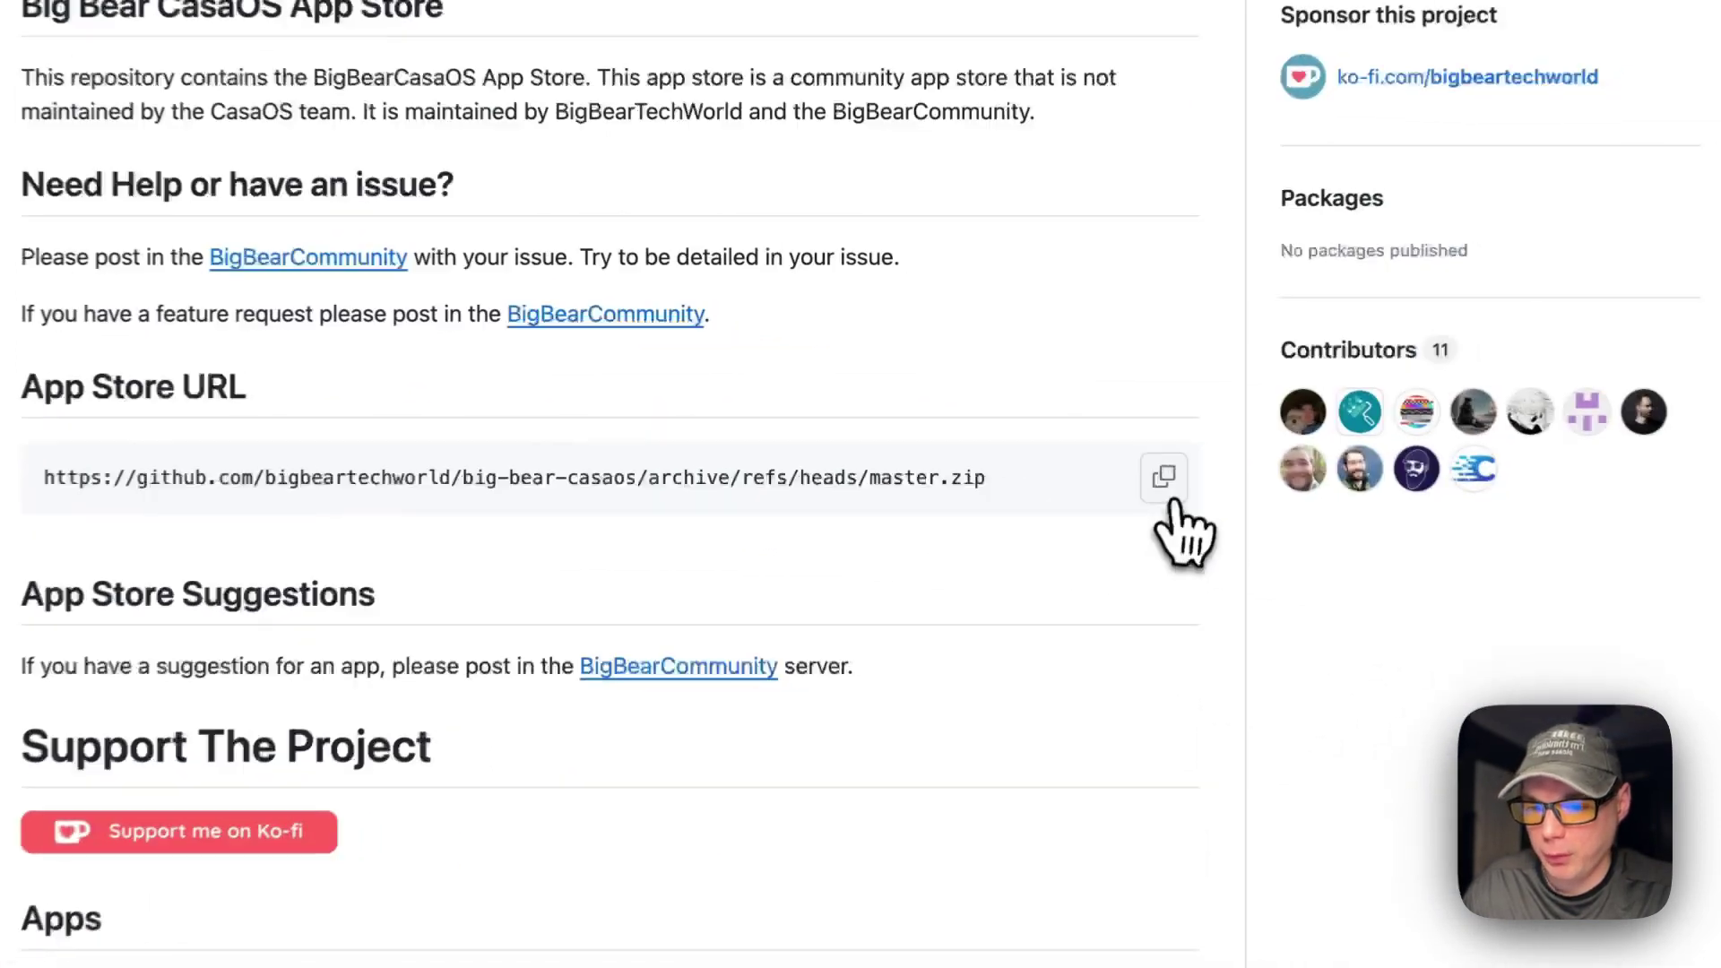
{"action": "left_click", "coordinate": [1165, 492]}
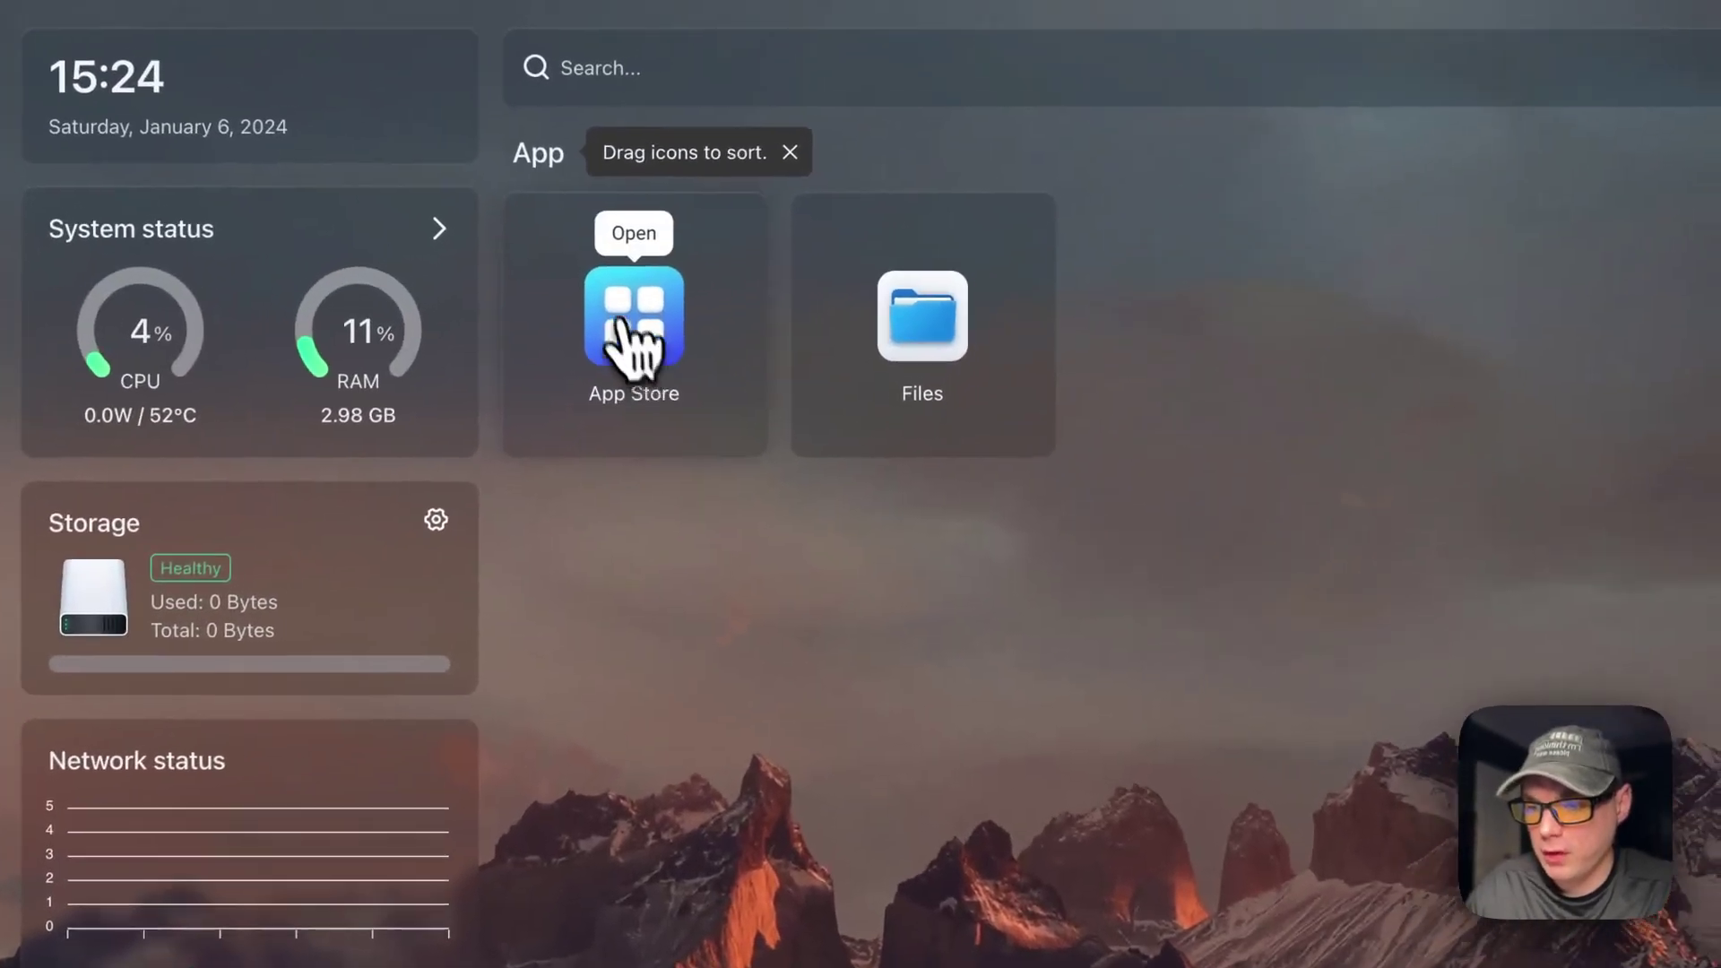
{"action": "left_click", "coordinate": [691, 307]}
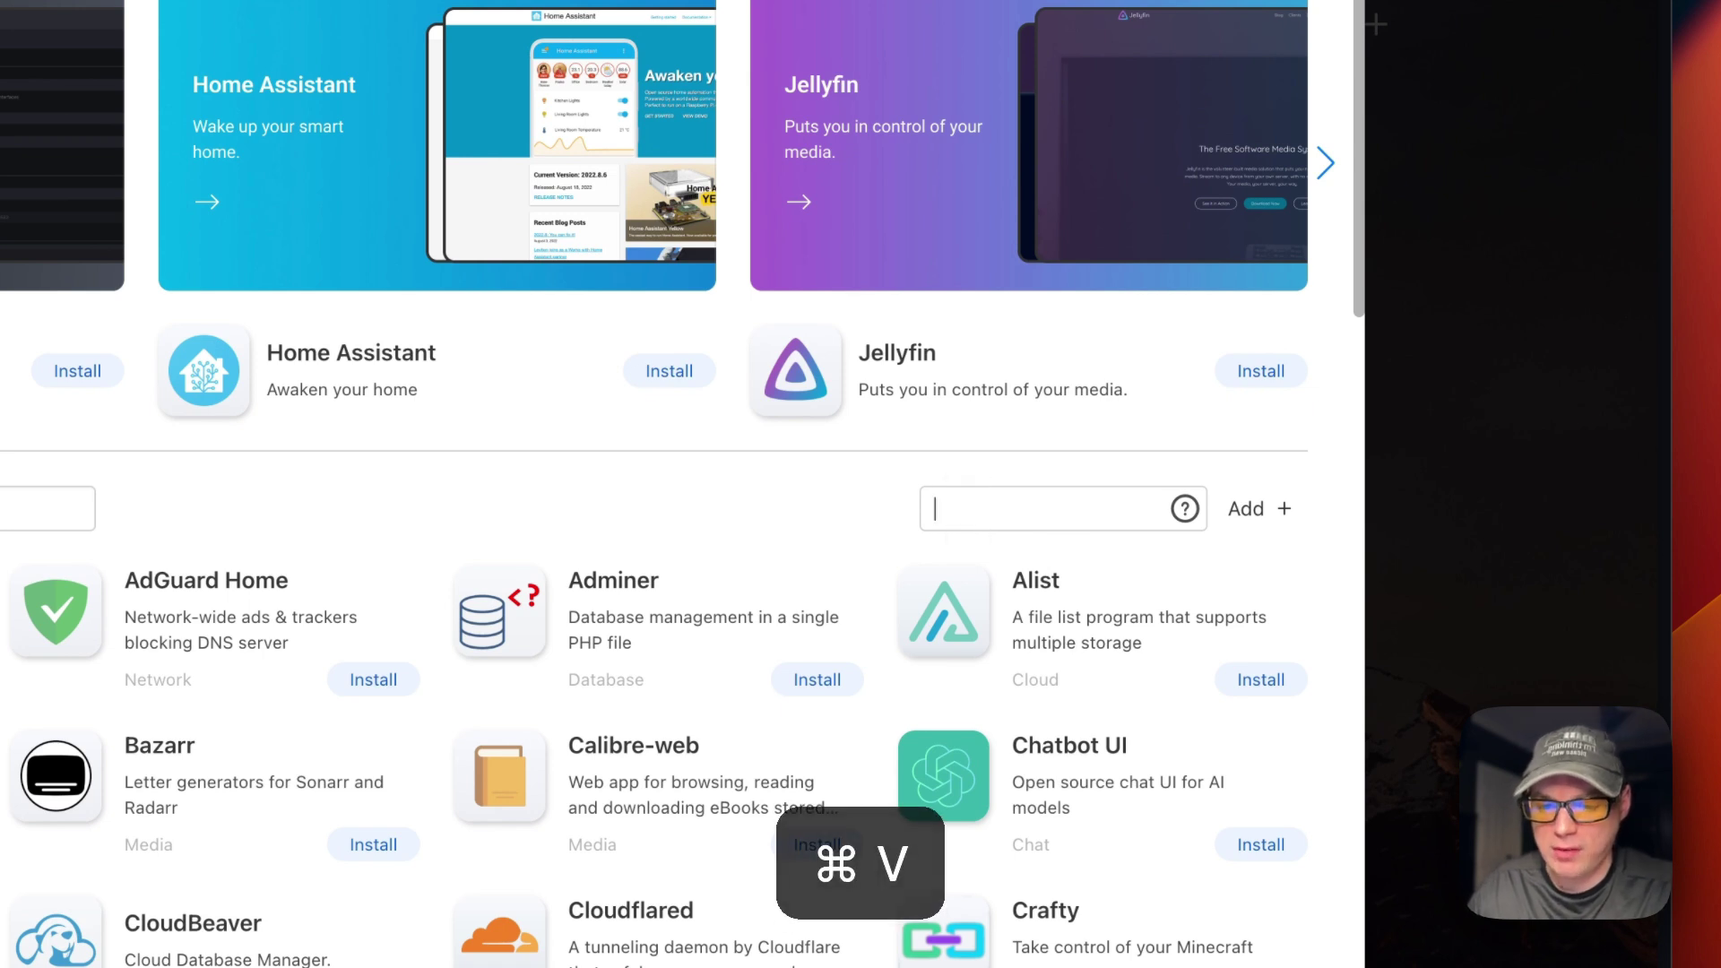
{"action": "key", "text": "super+v"}
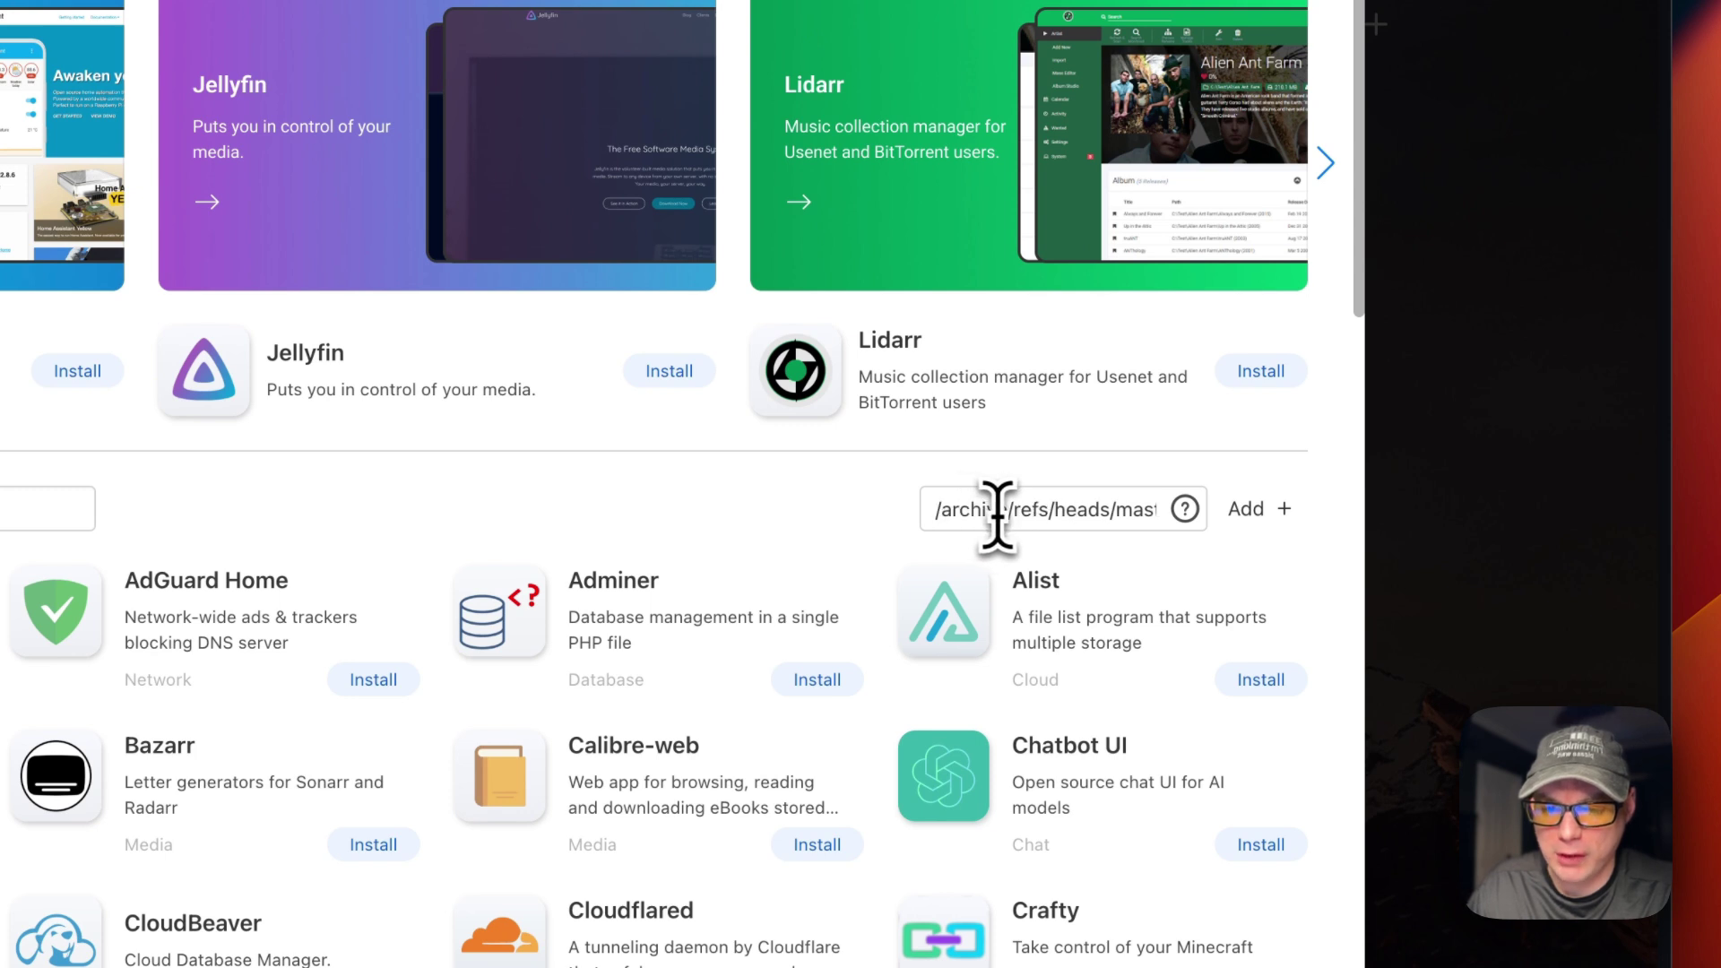
{"action": "key", "text": "Left"}
{"action": "key", "text": "Left"}
{"action": "key", "text": "Left"}
{"action": "key", "text": "Left"}
{"action": "key", "text": "Left"}
{"action": "key", "text": "Left"}
{"action": "key", "text": "Left"}
{"action": "key", "text": "Left"}
{"action": "key", "text": "Left"}
{"action": "key", "text": "Left"}
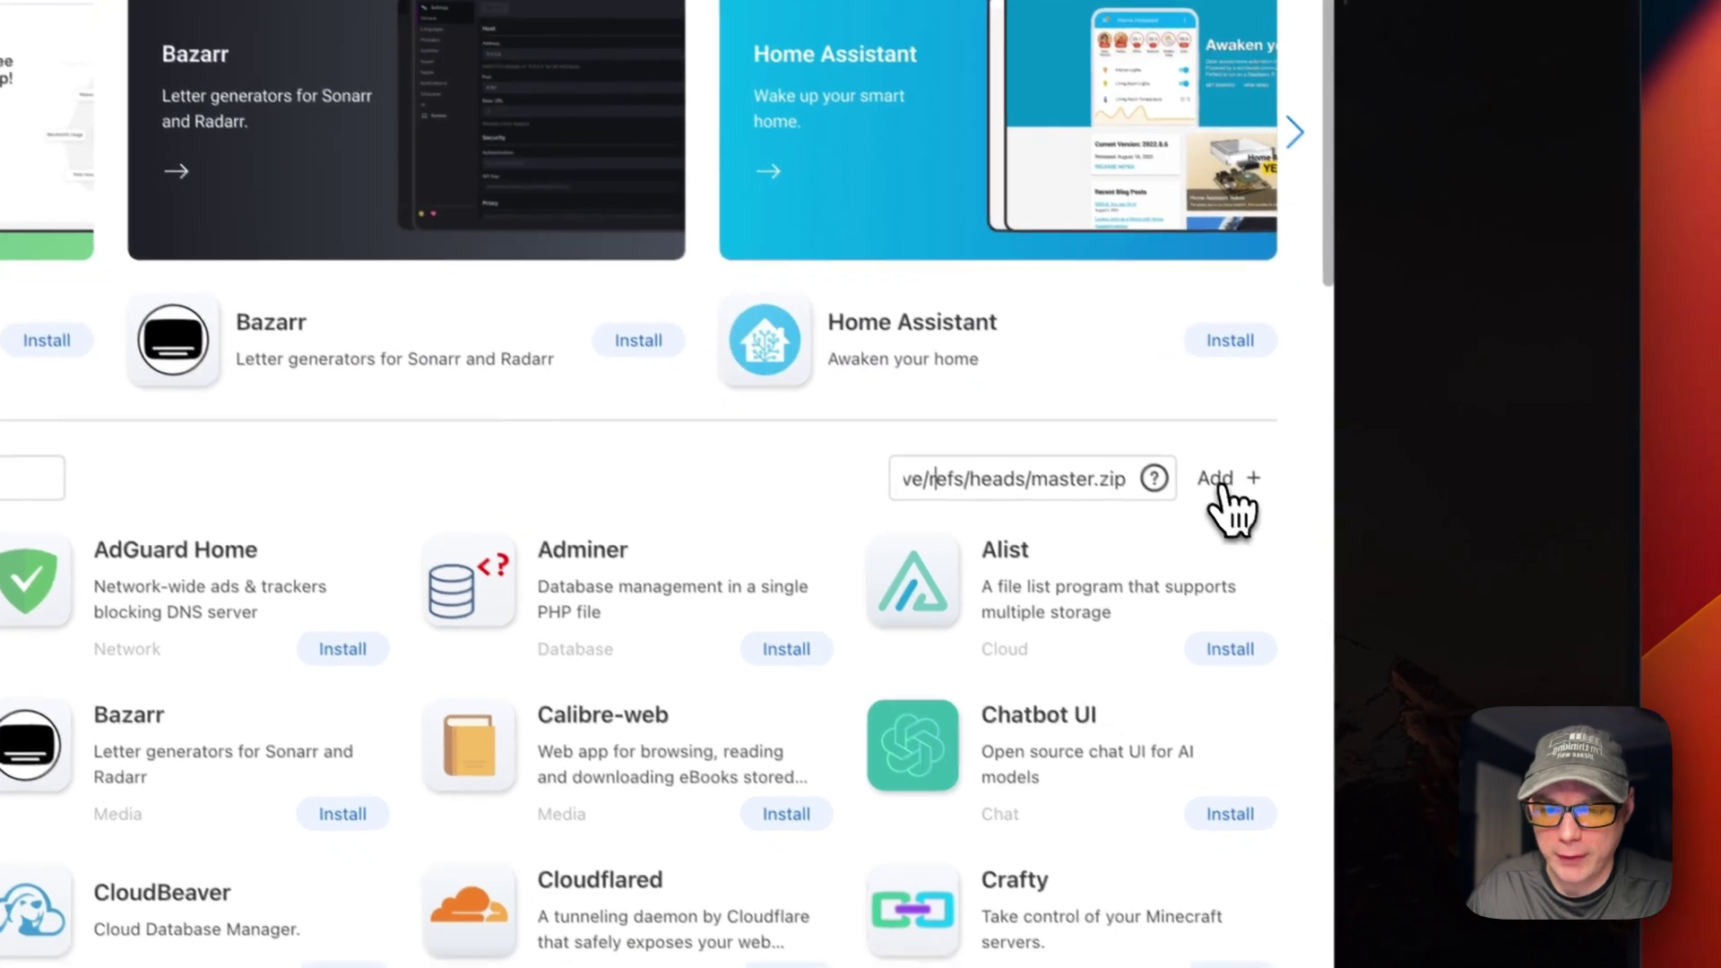
{"action": "left_click", "coordinate": [1250, 513]}
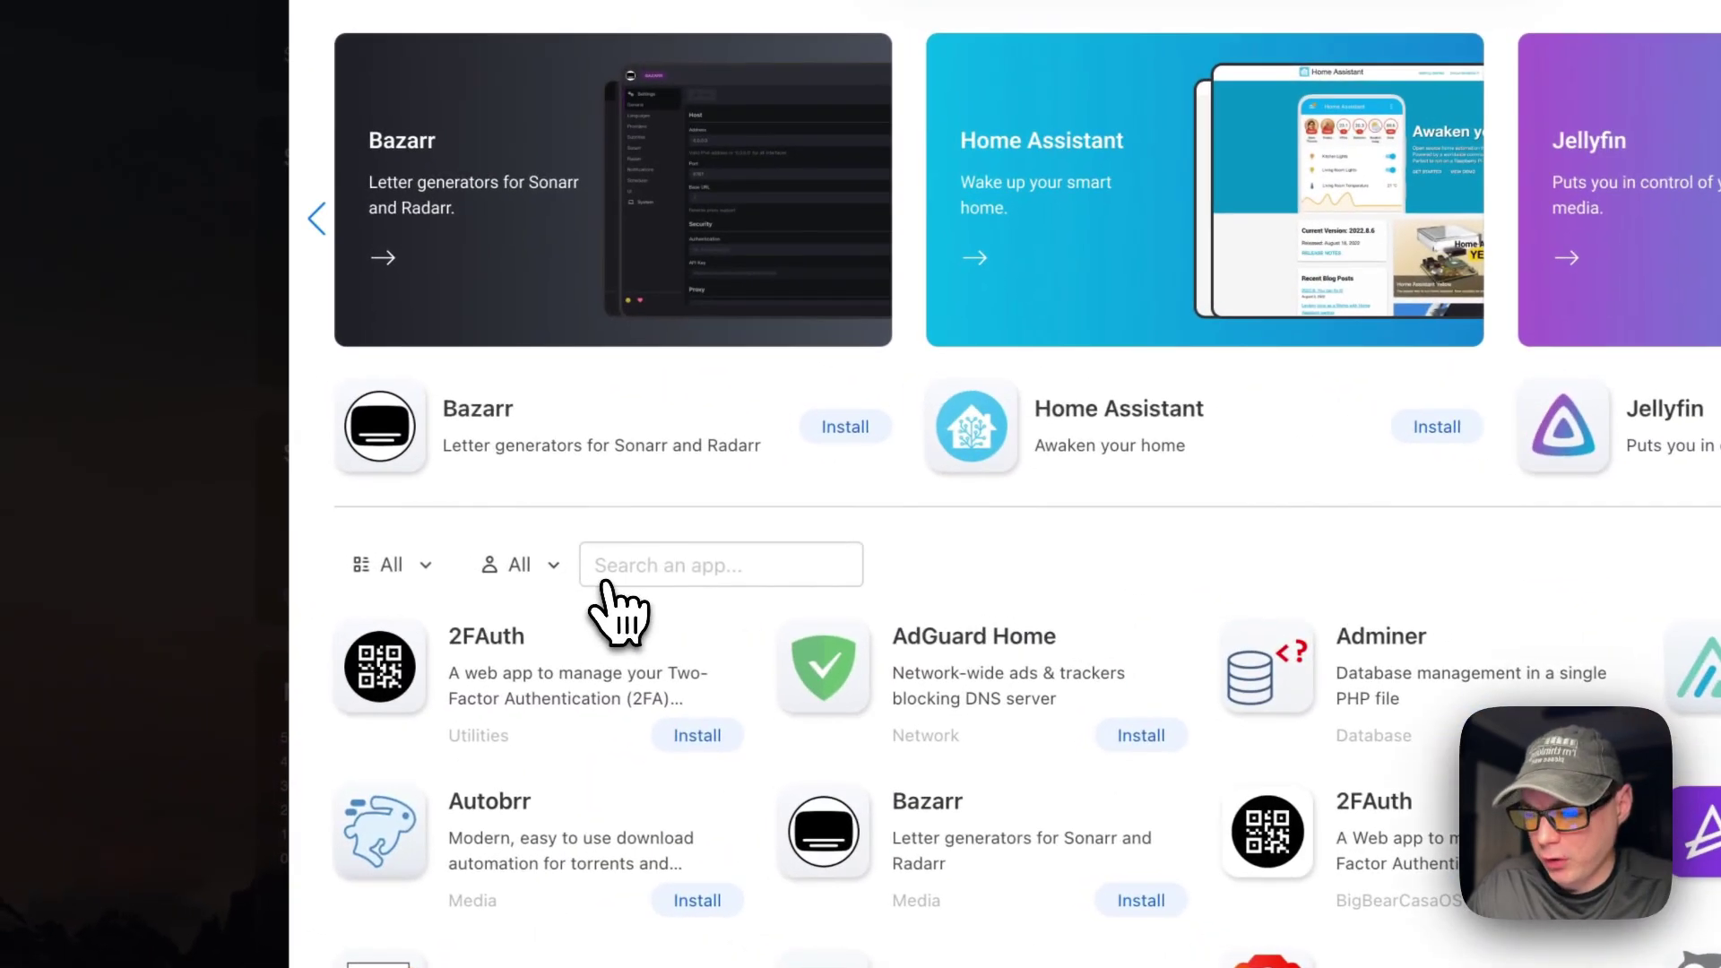
Step: Reload the CasaOS dashboard, reopen the App Store and filter the apps by the BigBearCasaOS category
{"action": "key", "text": "super+r"}
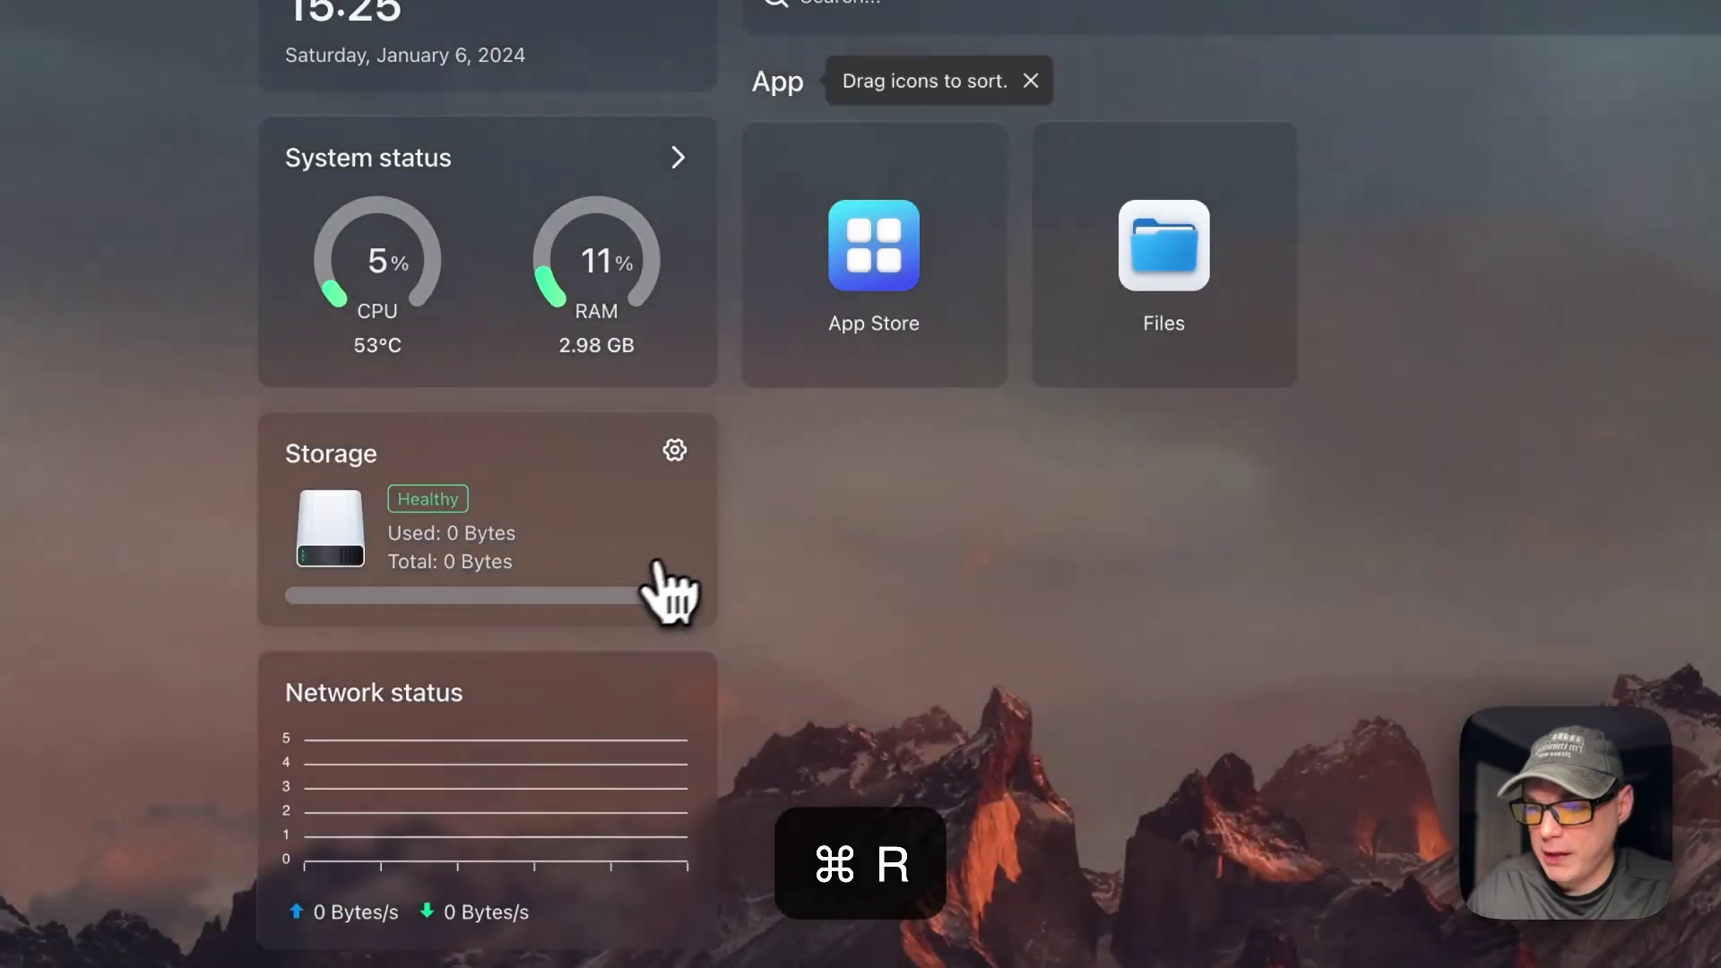
{"action": "left_click", "coordinate": [884, 296]}
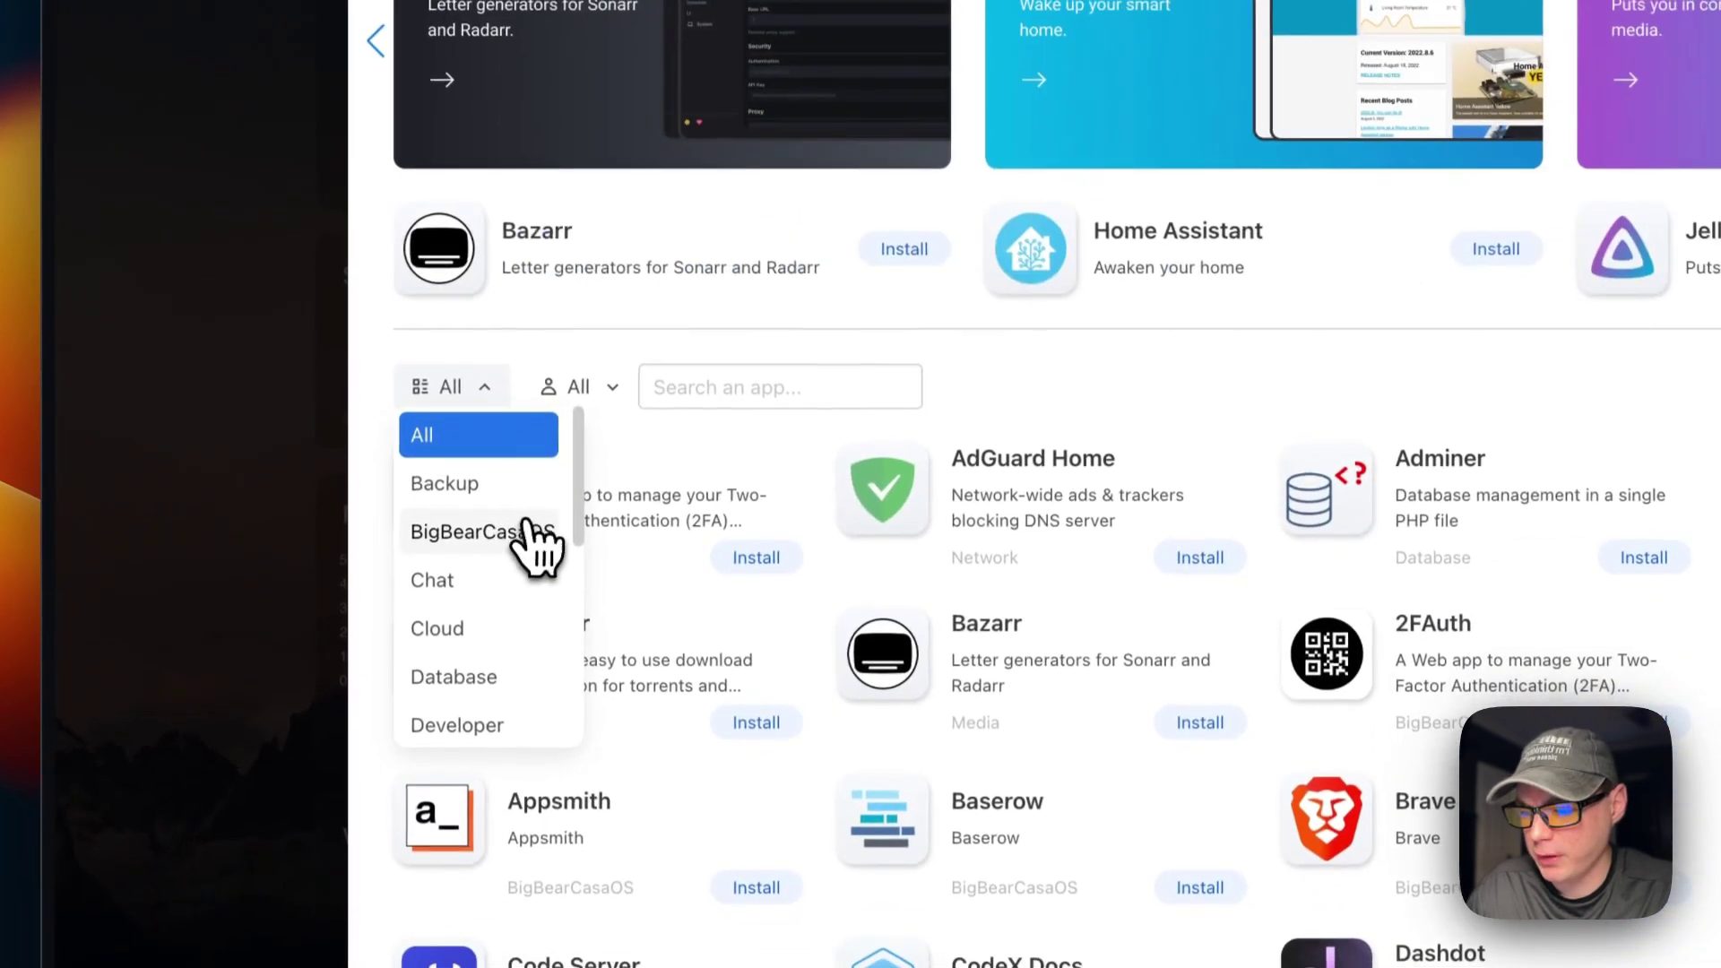
{"action": "left_click", "coordinate": [538, 713]}
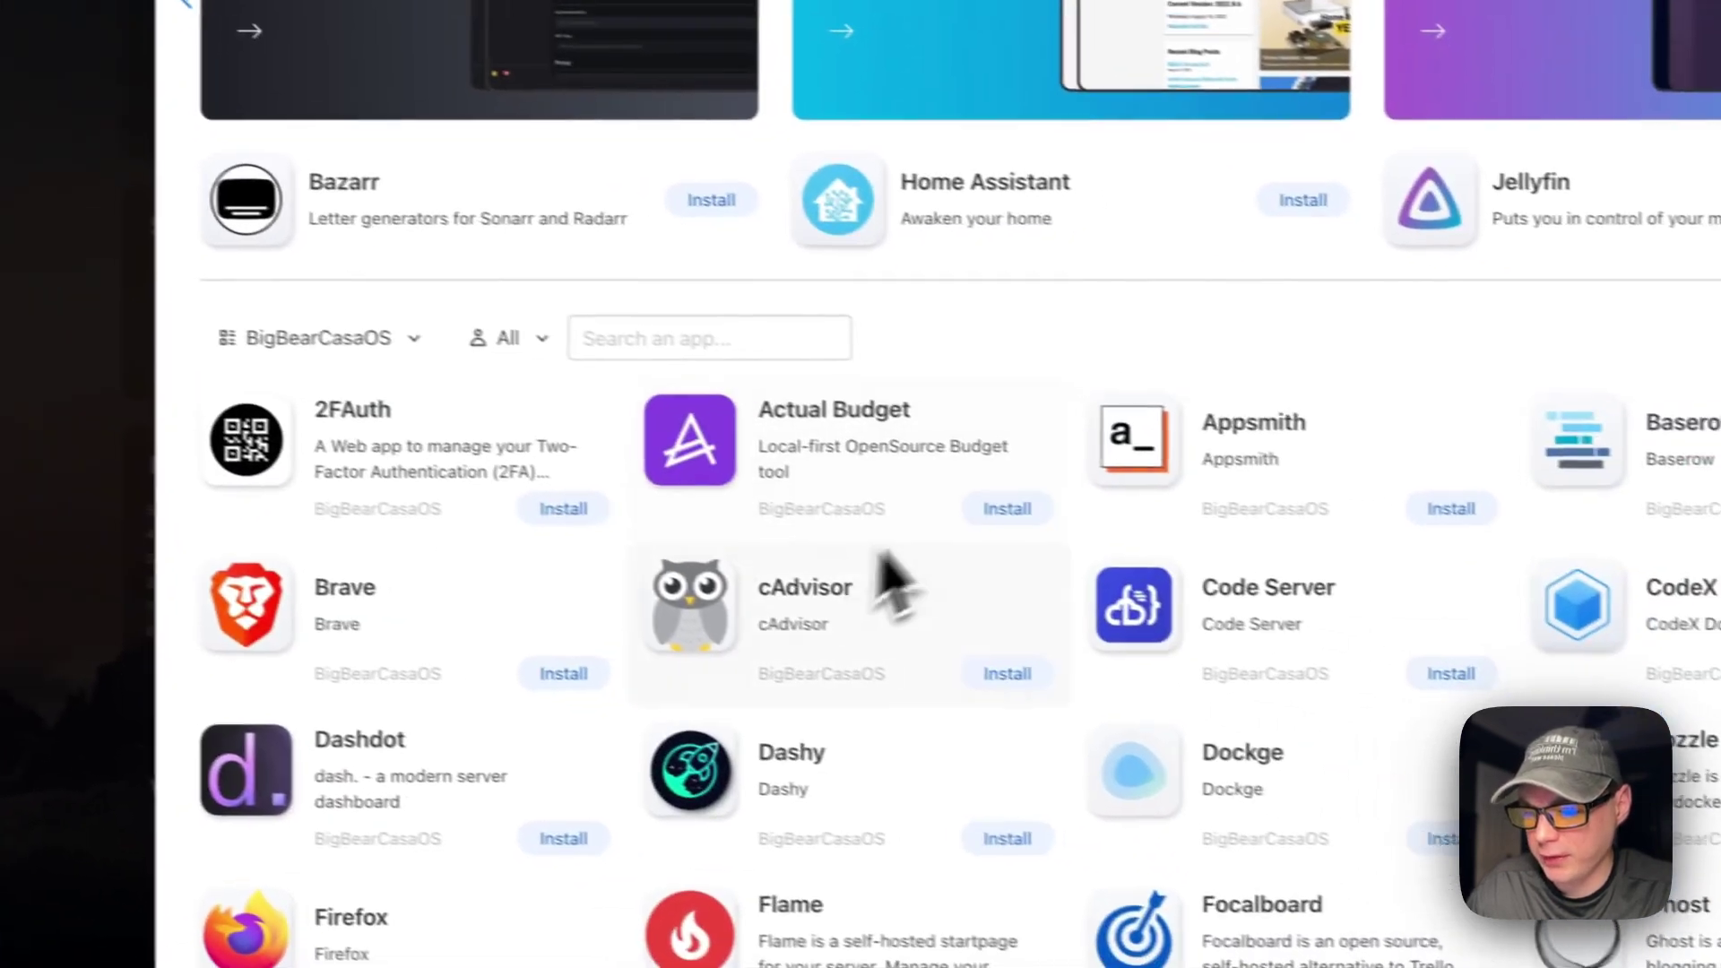
{"action": "scroll", "coordinate": [896, 582], "scroll_direction": "down", "scroll_amount": 18}
{"action": "scroll", "coordinate": [710, 620], "scroll_direction": "down", "scroll_amount": 3}
{"action": "scroll", "coordinate": [703, 672], "scroll_direction": "up", "scroll_amount": 15}
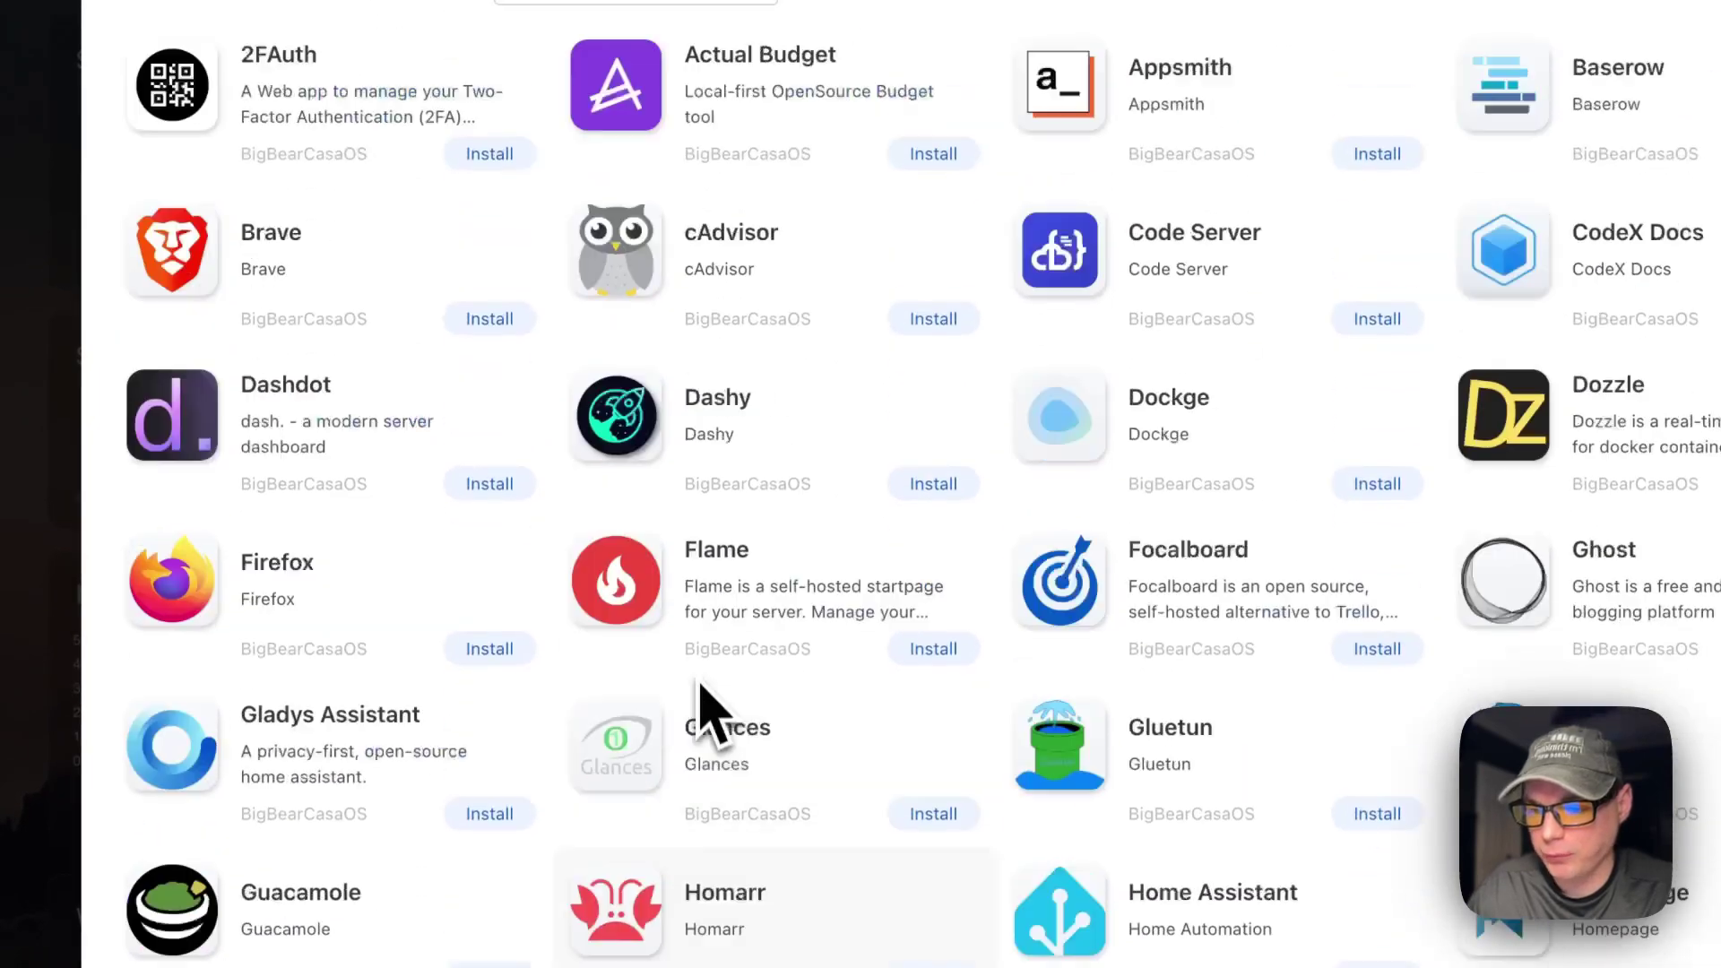
{"action": "scroll", "coordinate": [704, 713], "scroll_direction": "up", "scroll_amount": 5}
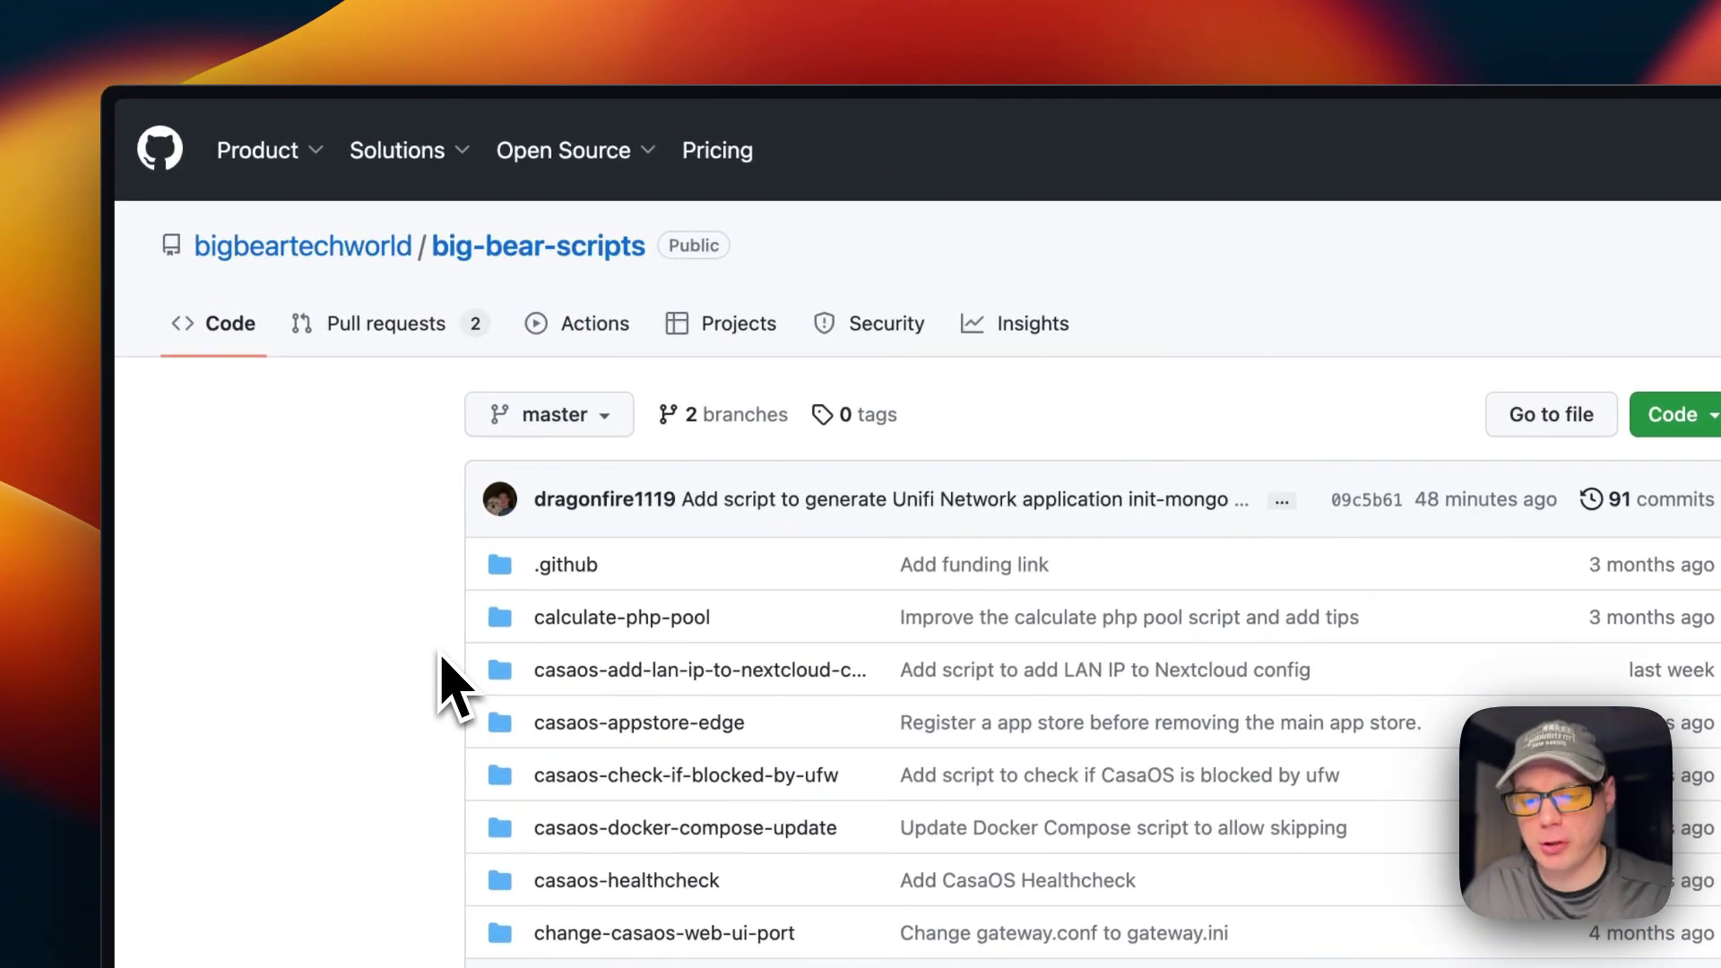
Step: In the big-bear-scripts GitHub repository, open run.sh from the generate-unifi-network-application-init-mongo-for-casaos folder
{"action": "scroll", "coordinate": [412, 684], "scroll_direction": "down", "scroll_amount": 5}
{"action": "scroll", "coordinate": [381, 619], "scroll_direction": "down", "scroll_amount": 7}
{"action": "scroll", "coordinate": [395, 618], "scroll_direction": "down", "scroll_amount": 3}
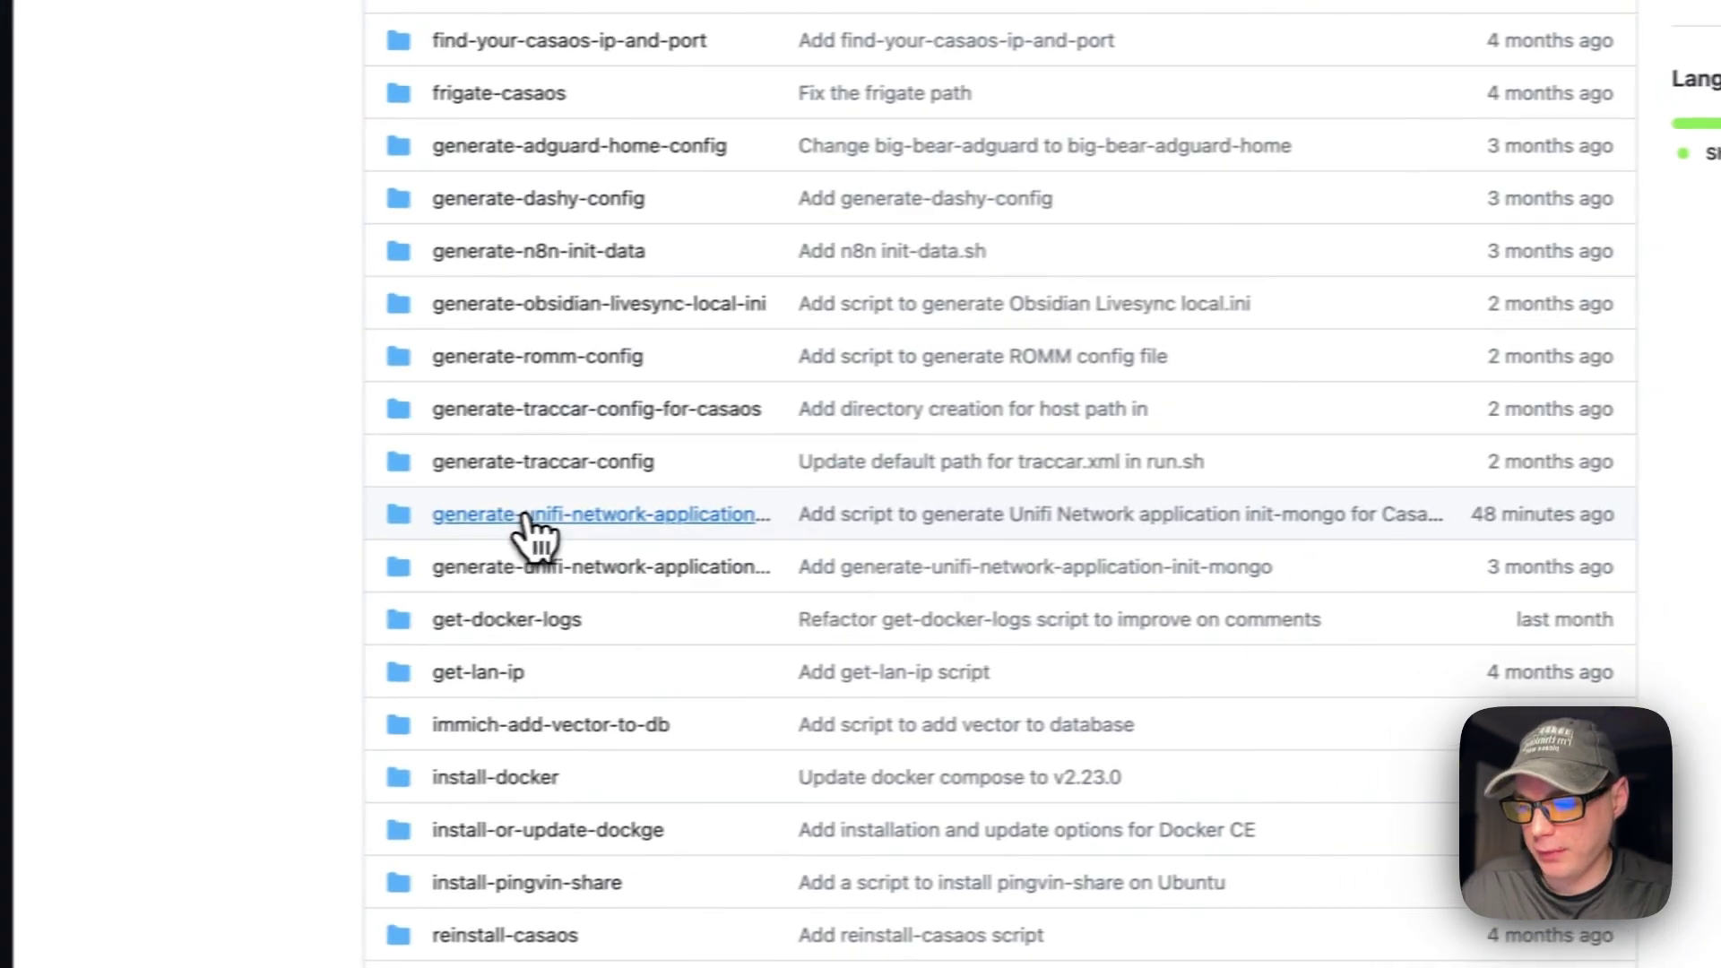
{"action": "left_click", "coordinate": [618, 509]}
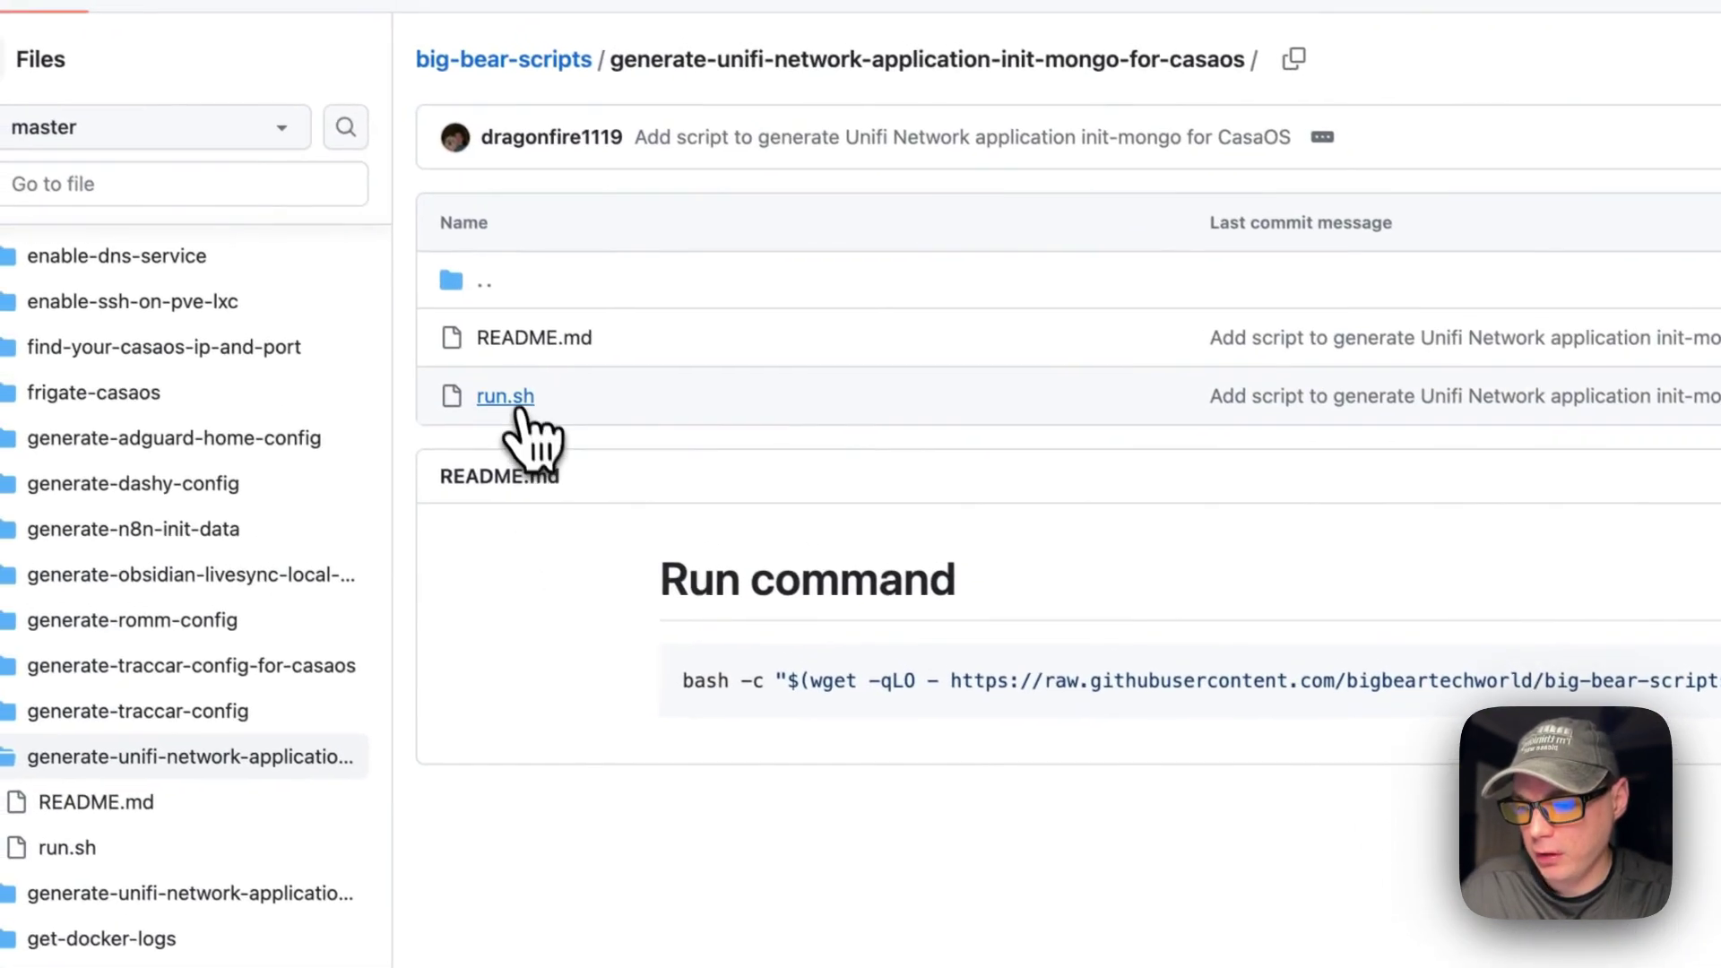
{"action": "left_click", "coordinate": [511, 397]}
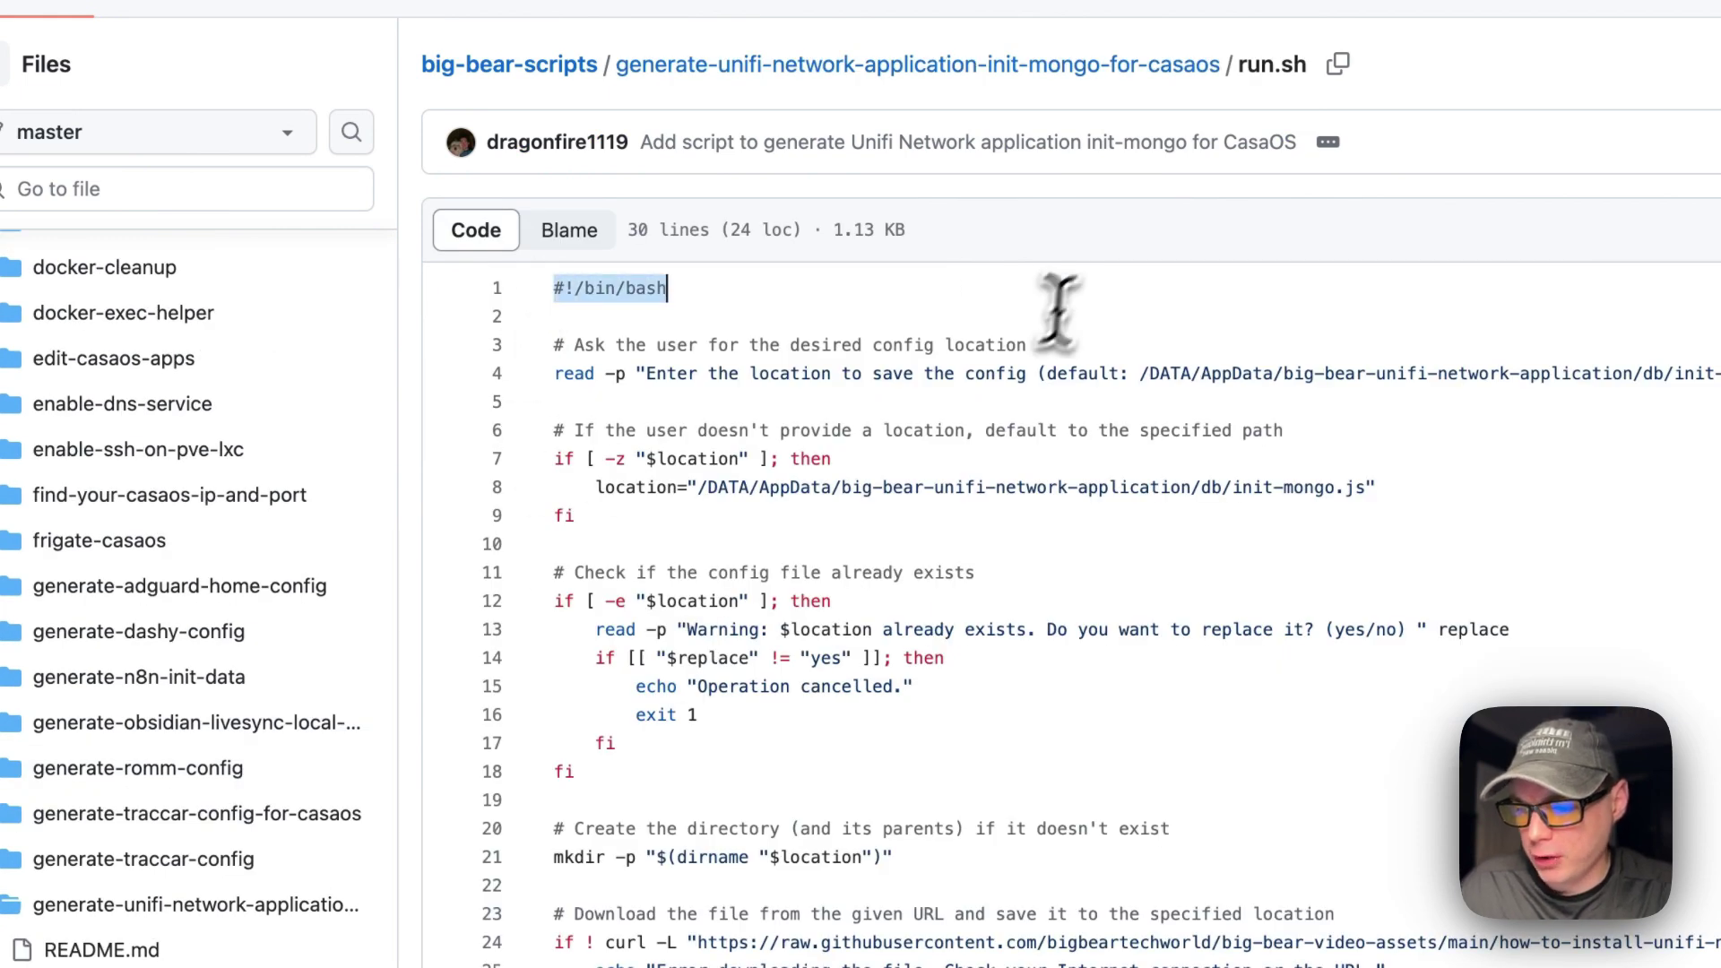
Step: Review how run.sh asks for the config location, checks for an existing config file and creates the directory
{"action": "left_click_drag", "start_coordinate": [553, 344], "coordinate": [1402, 385]}
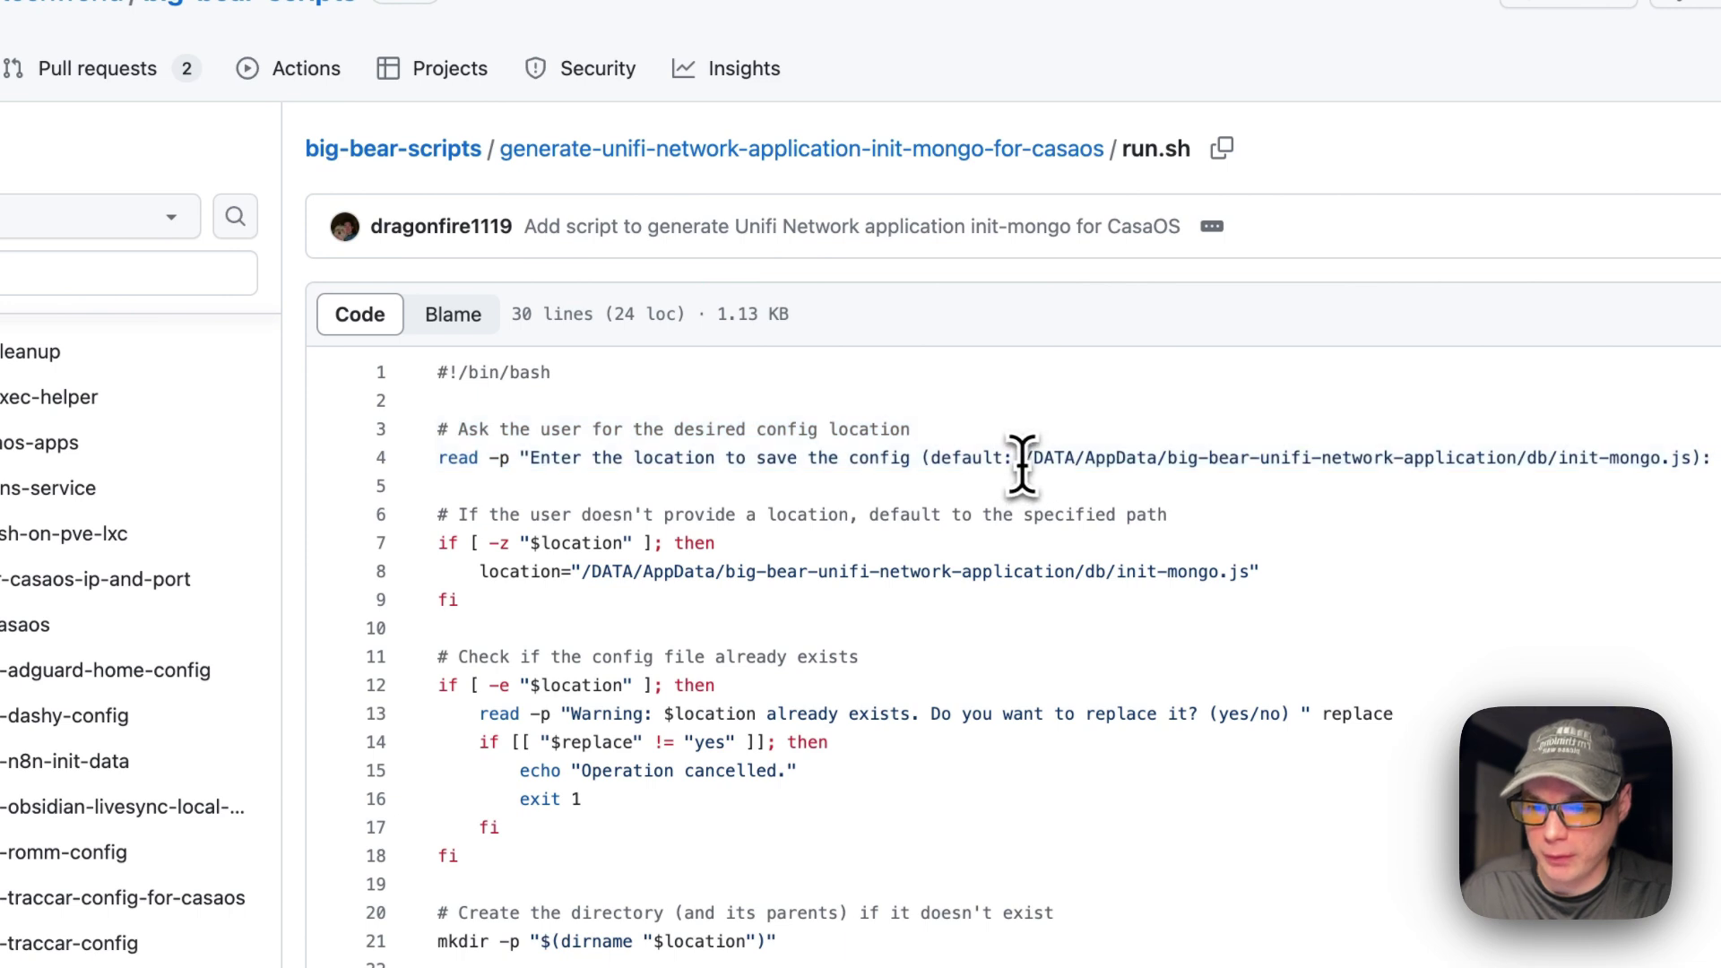
{"action": "left_click_drag", "start_coordinate": [1022, 461], "coordinate": [1694, 459]}
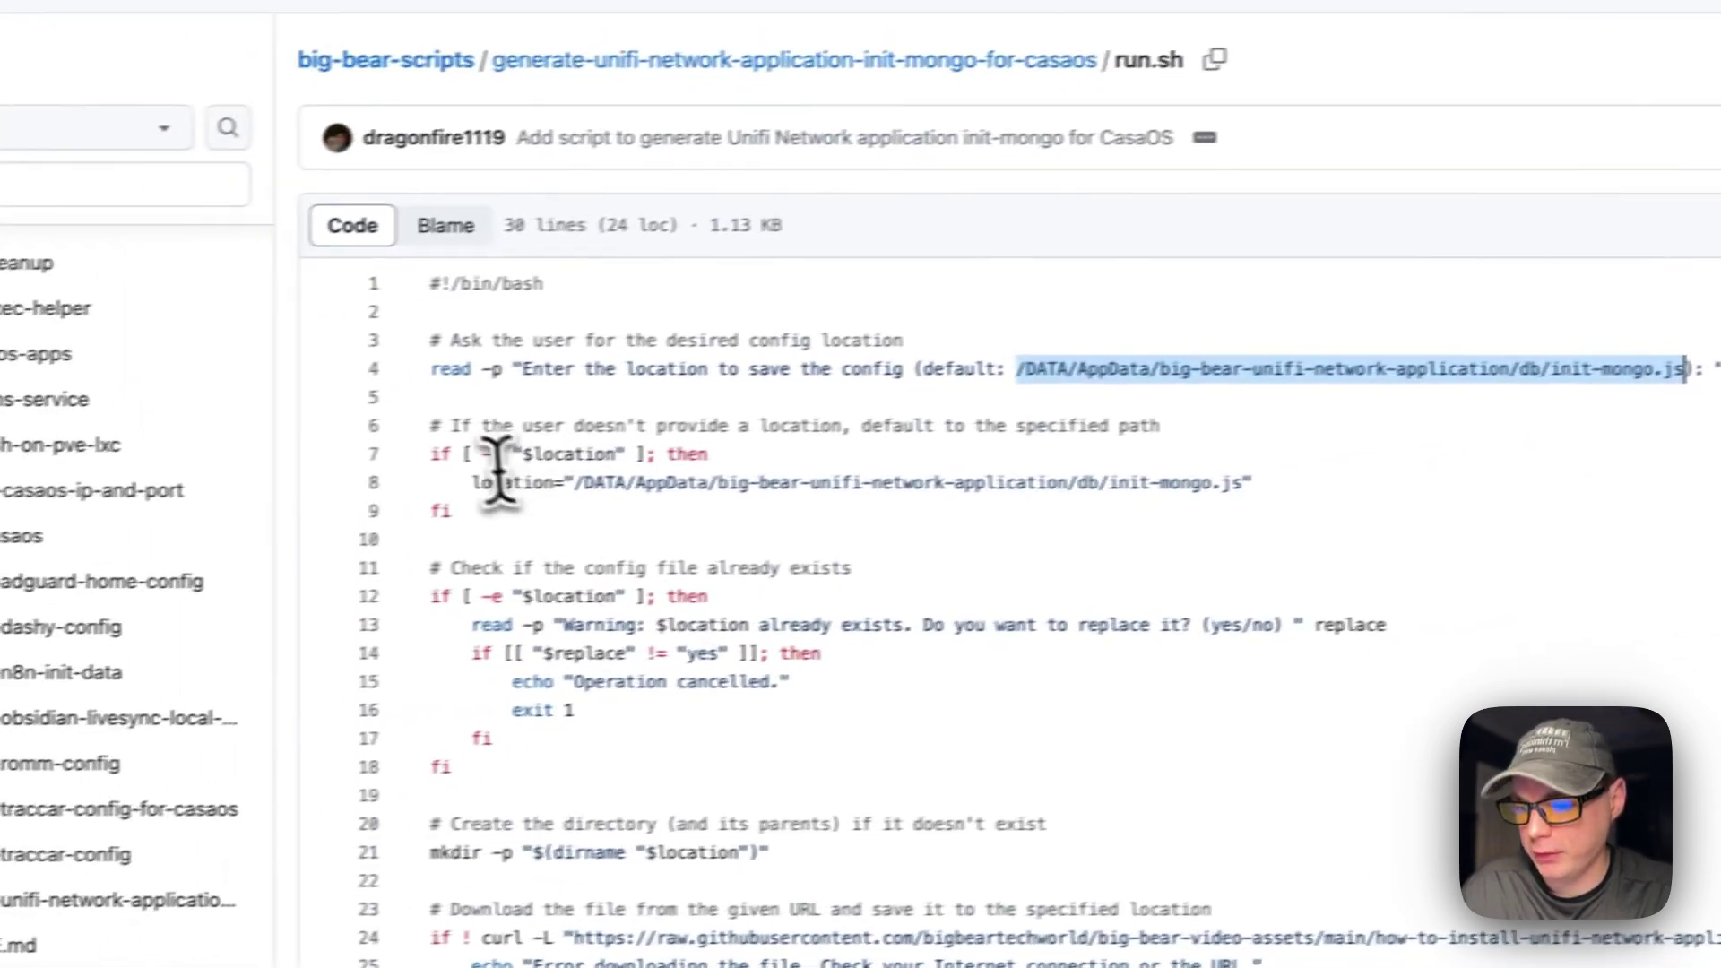
{"action": "left_click_drag", "start_coordinate": [428, 419], "coordinate": [452, 508]}
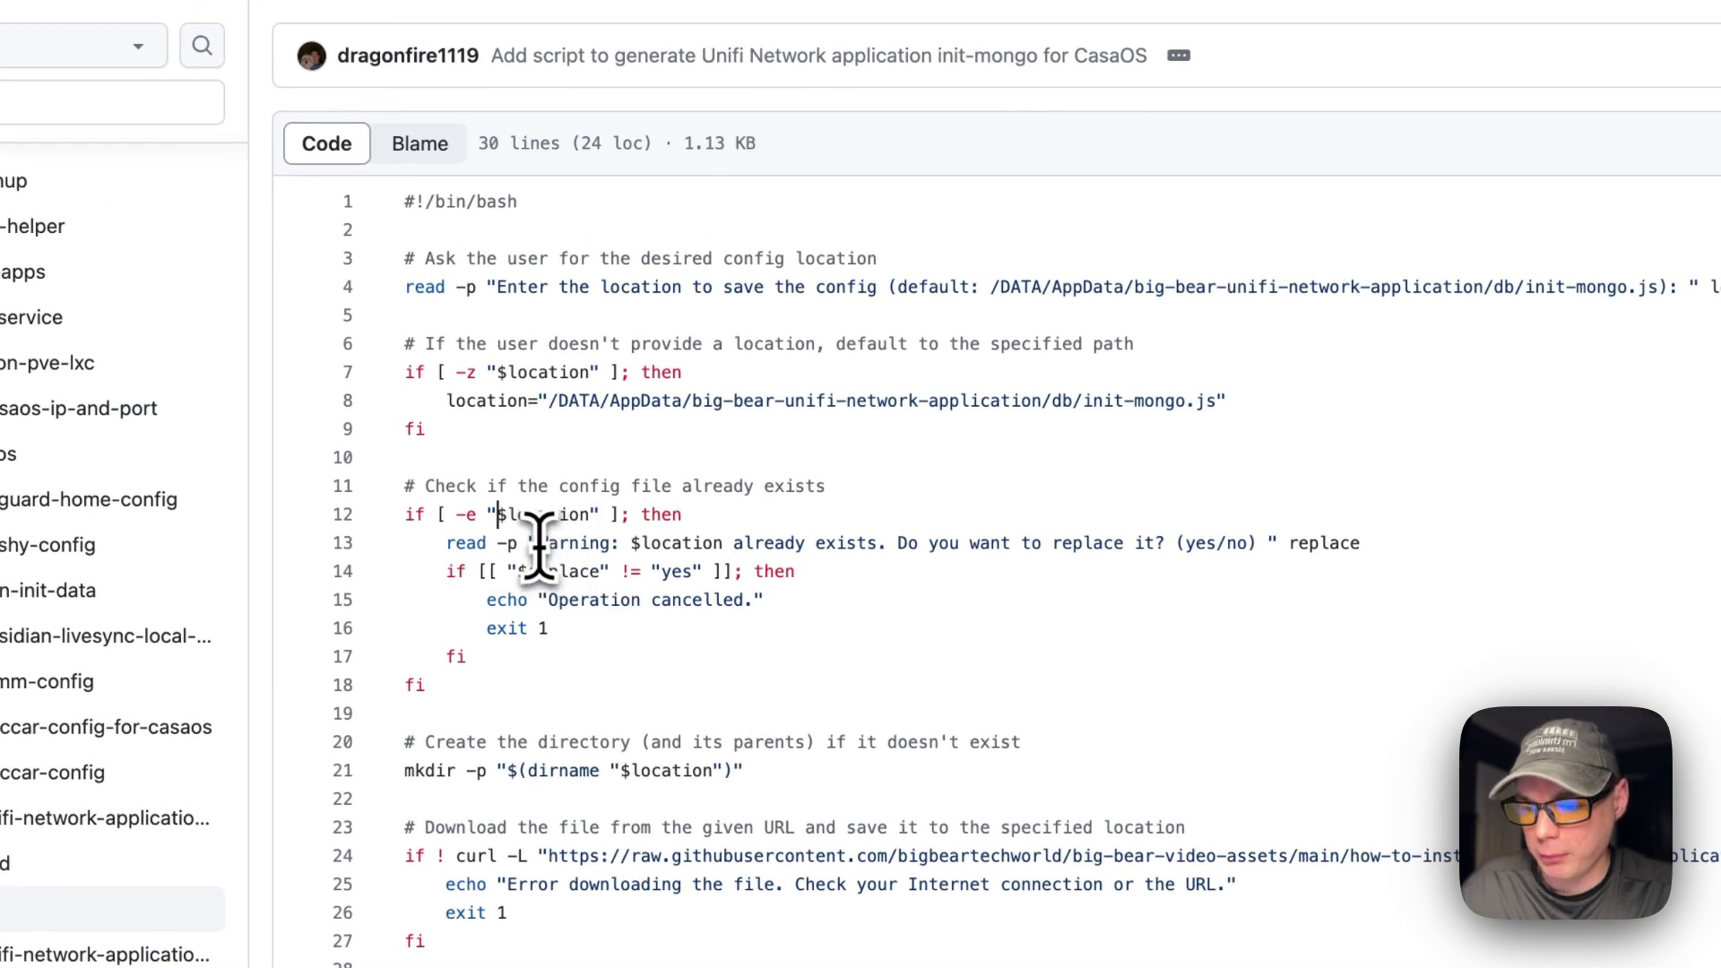
{"action": "left_click_drag", "start_coordinate": [1072, 543], "coordinate": [1258, 542]}
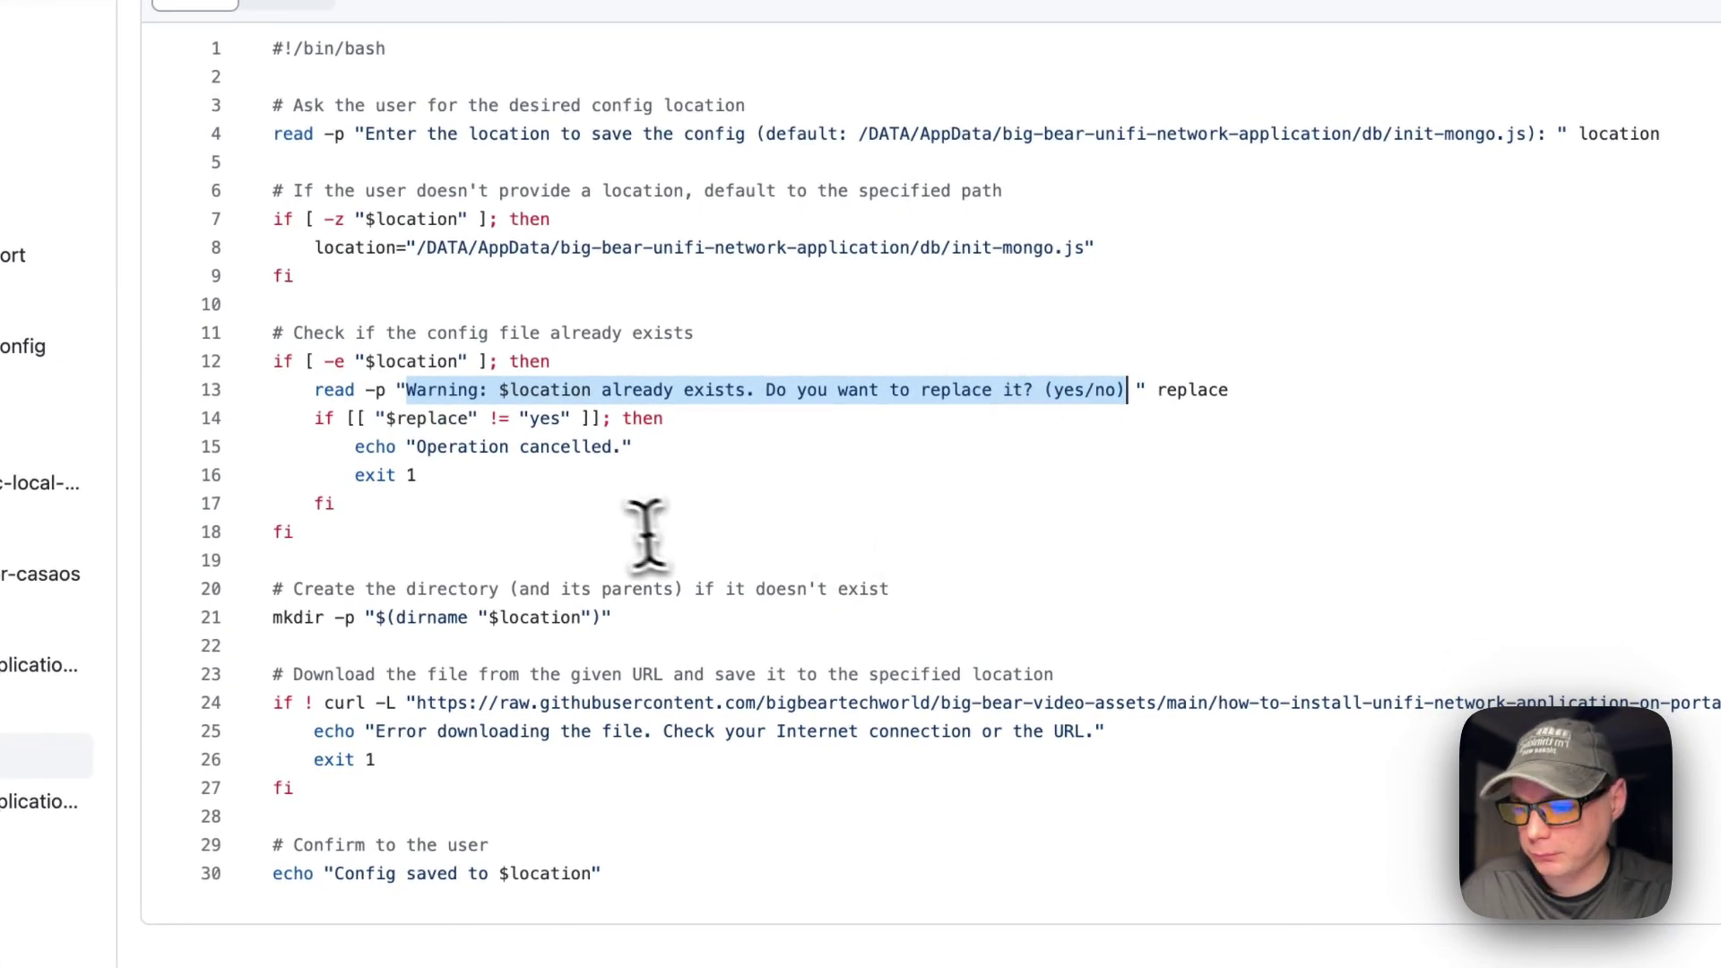
{"action": "left_click_drag", "start_coordinate": [606, 531], "coordinate": [1016, 557]}
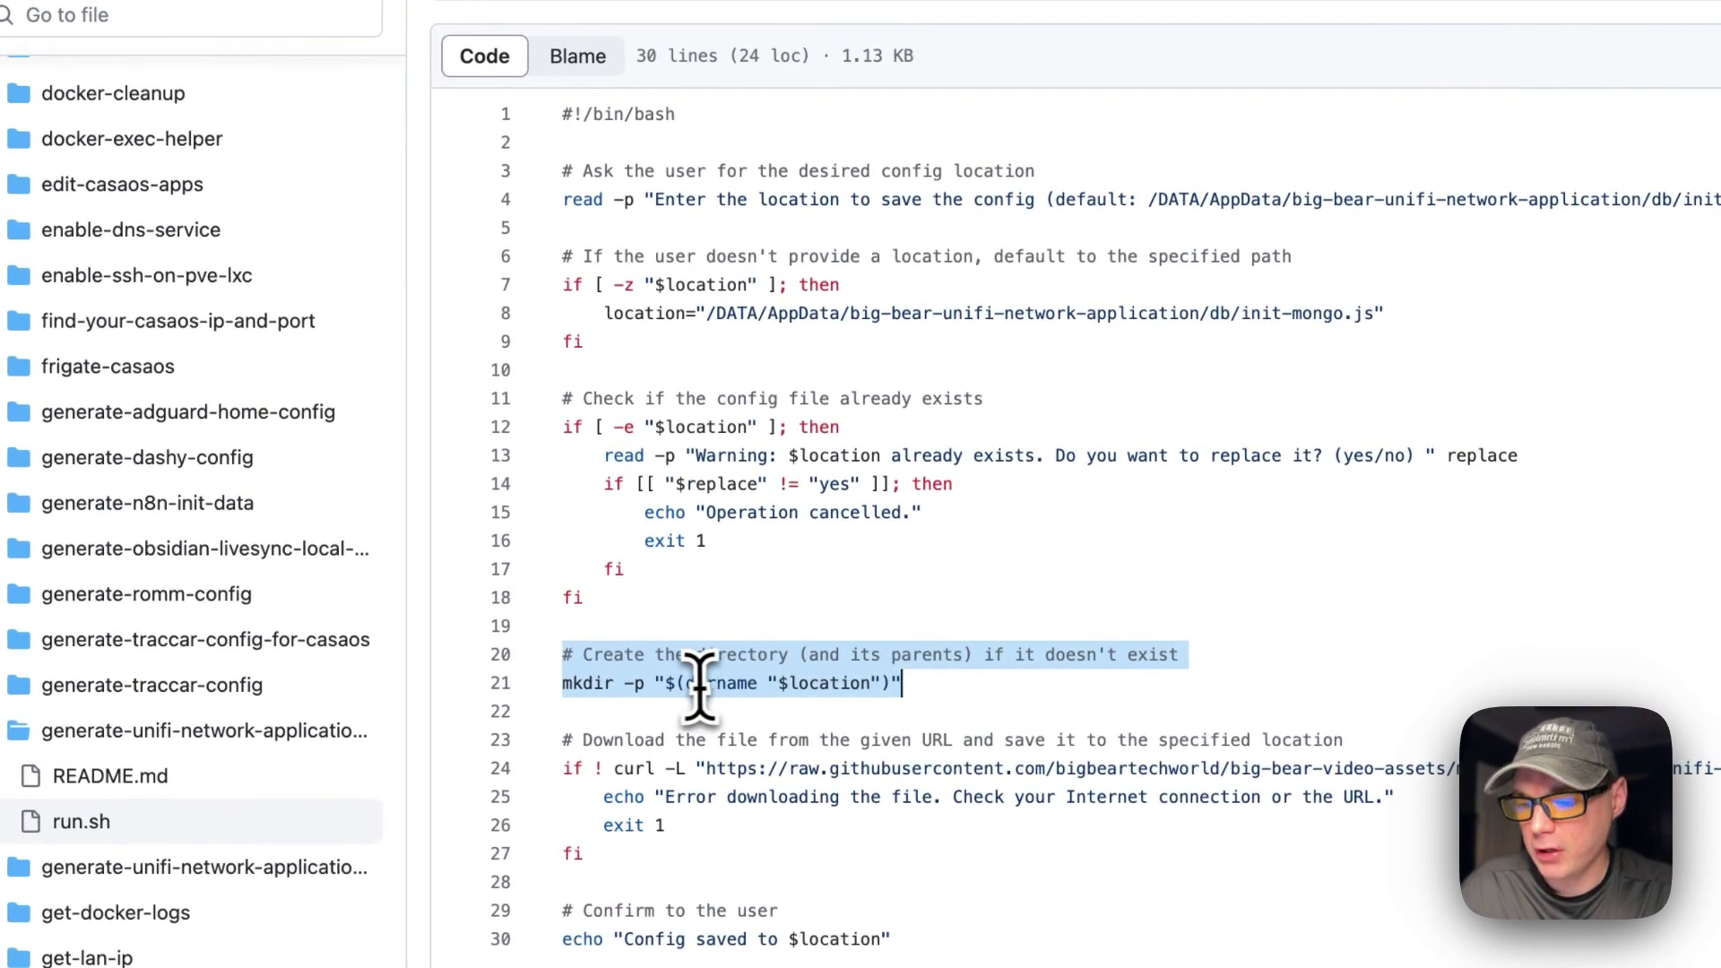
{"action": "left_click_drag", "start_coordinate": [706, 313], "coordinate": [1215, 315]}
{"action": "left_click_drag", "start_coordinate": [1103, 485], "coordinate": [1108, 485]}
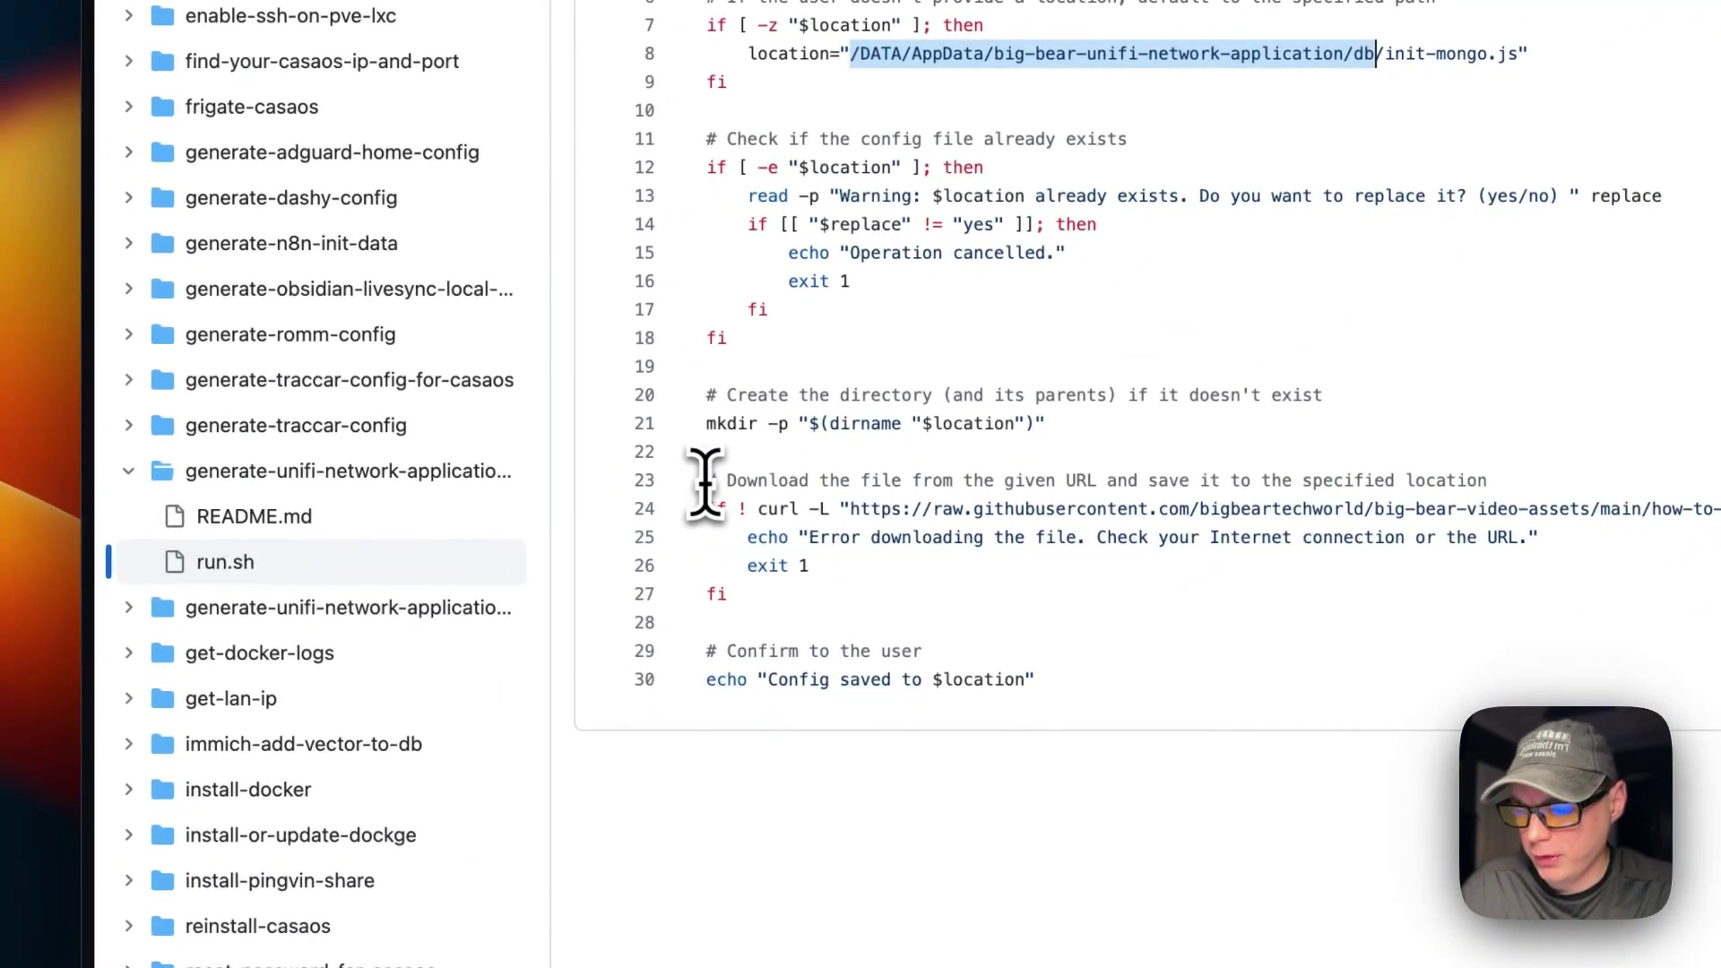
Step: Examine the download source, save path, error handling and final confirmation lines in run.sh
{"action": "left_click_drag", "start_coordinate": [705, 481], "coordinate": [790, 588]}
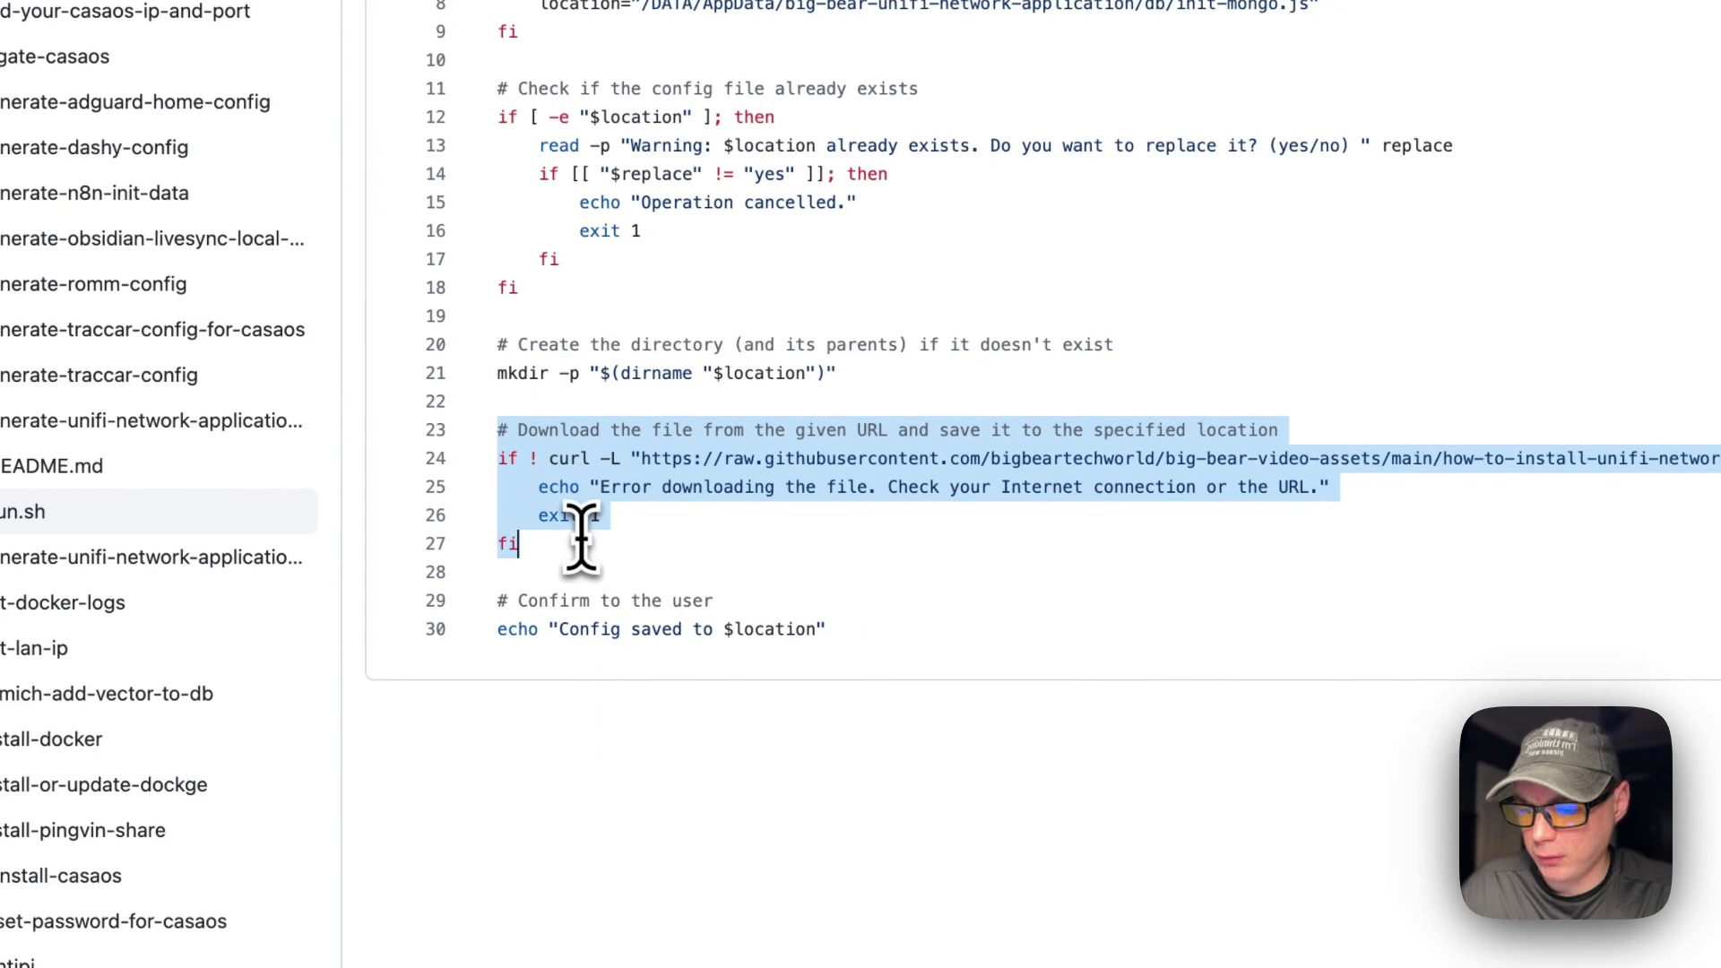
{"action": "left_click", "coordinate": [671, 460]}
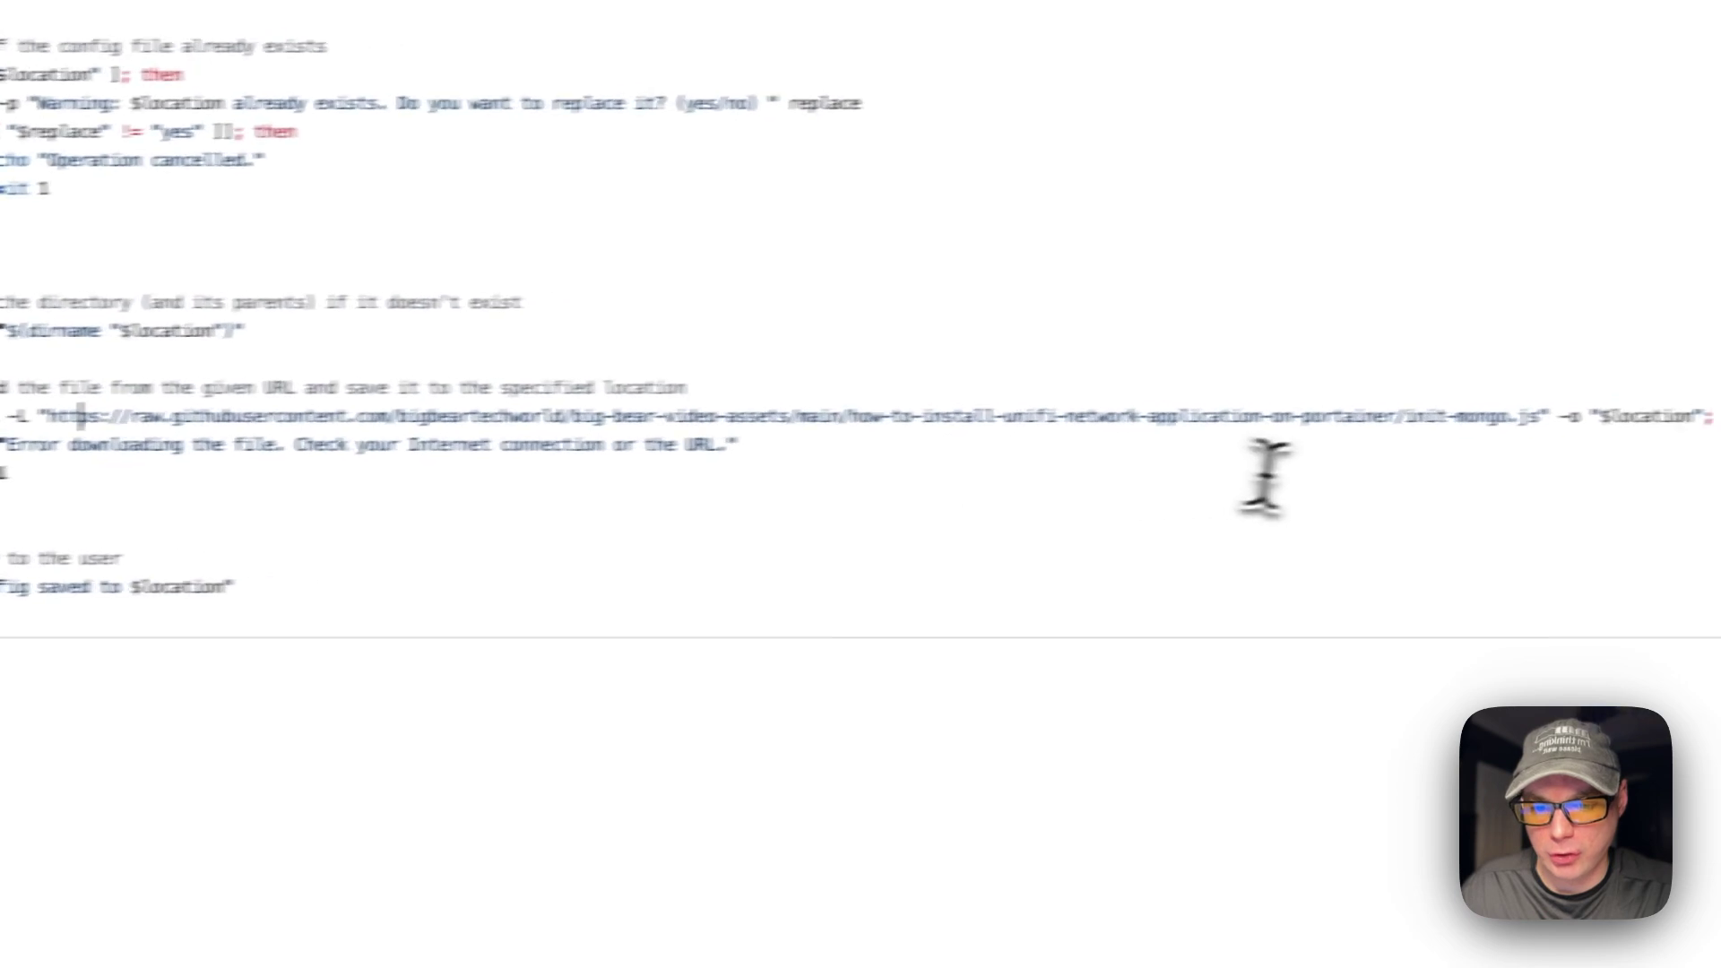
{"action": "scroll", "coordinate": [578, 538], "scroll_direction": "up", "scroll_amount": 5}
{"action": "left_click_drag", "start_coordinate": [643, 345], "coordinate": [1290, 344]}
{"action": "left_click_drag", "start_coordinate": [863, 545], "coordinate": [861, 538]}
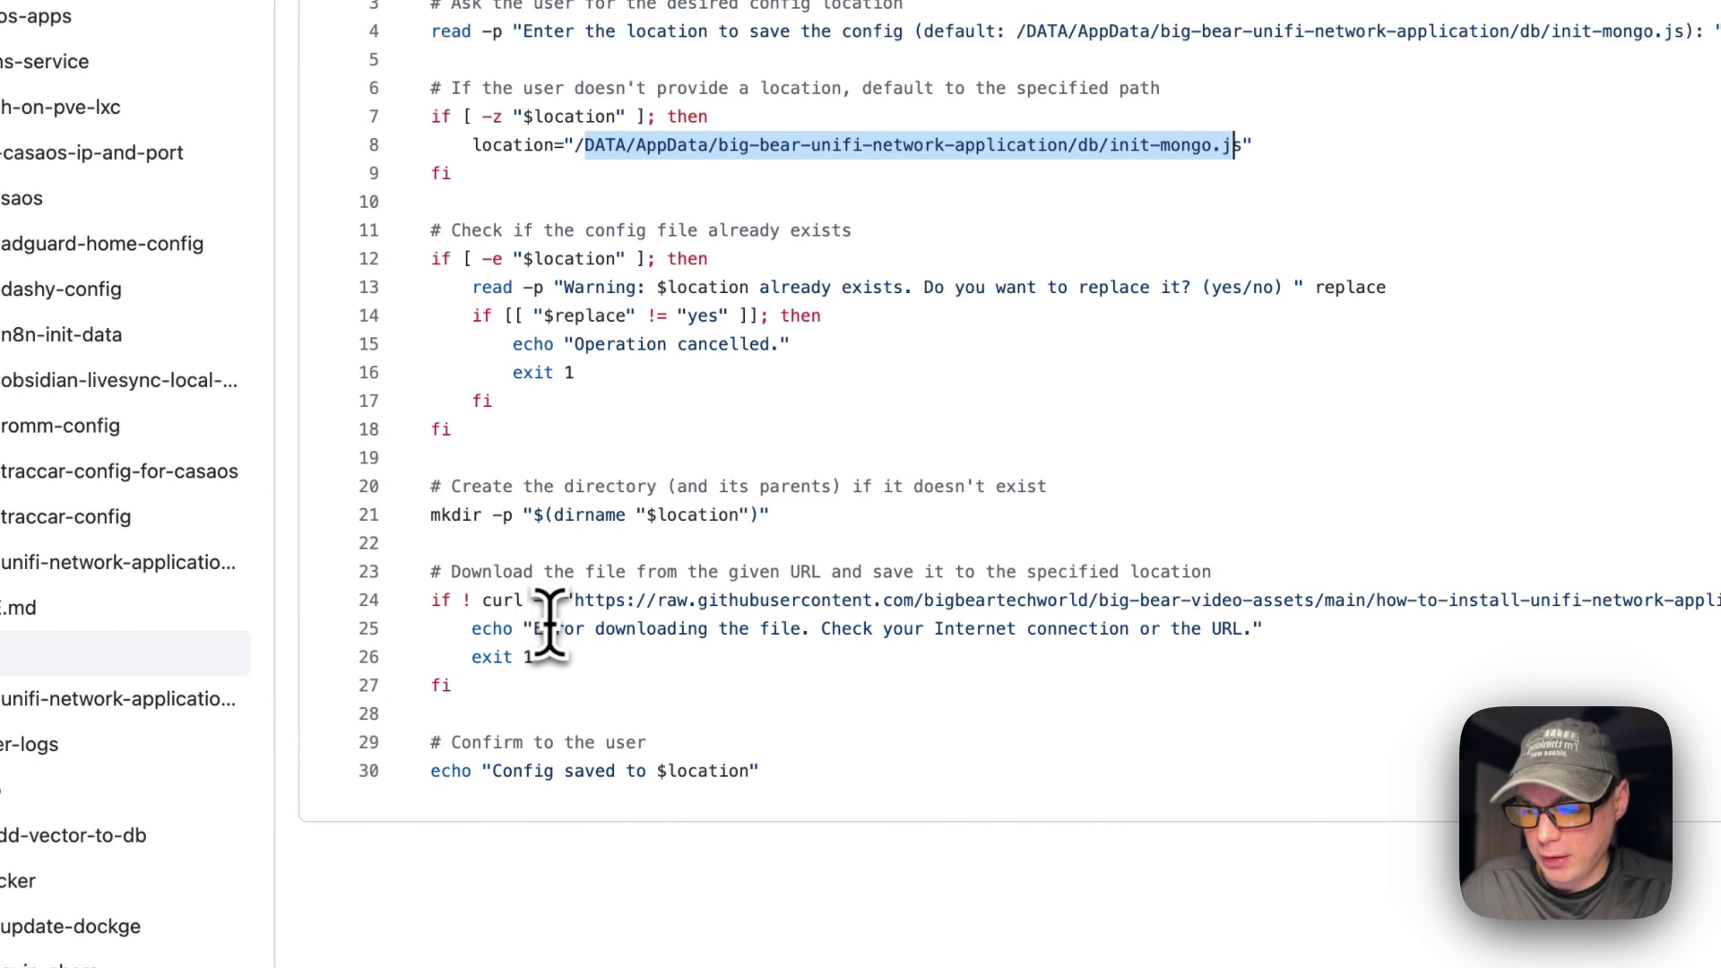
{"action": "left_click_drag", "start_coordinate": [575, 600], "coordinate": [1338, 600]}
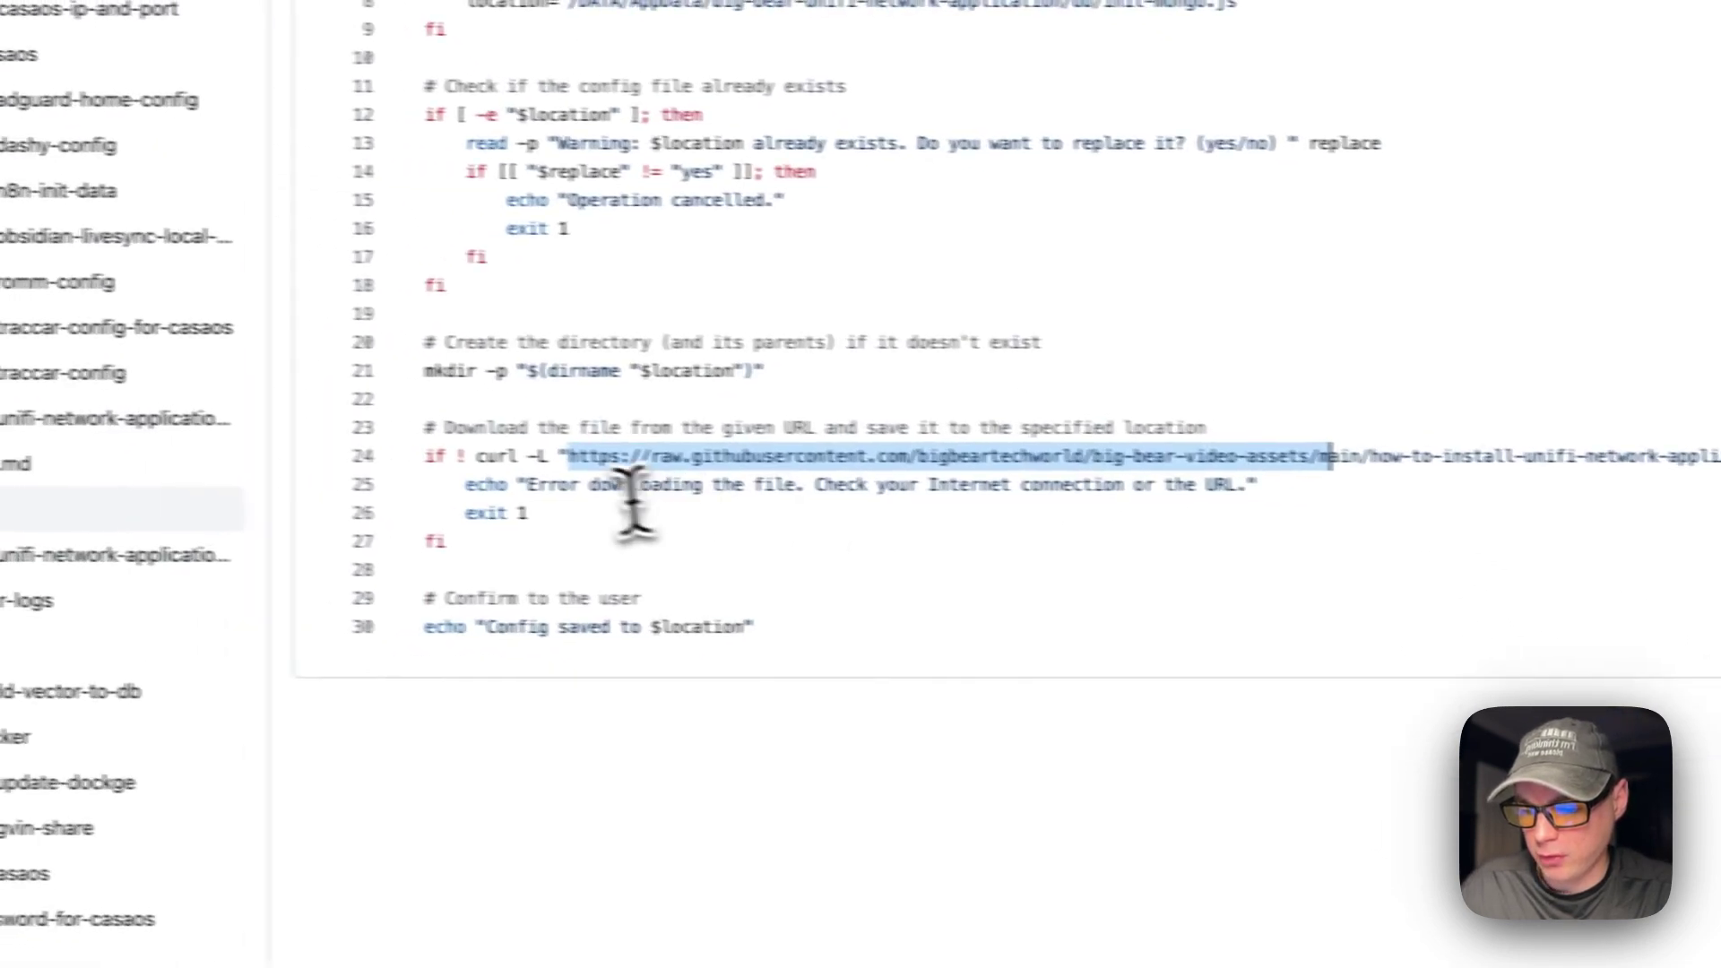
{"action": "left_click_drag", "start_coordinate": [527, 484], "coordinate": [996, 489]}
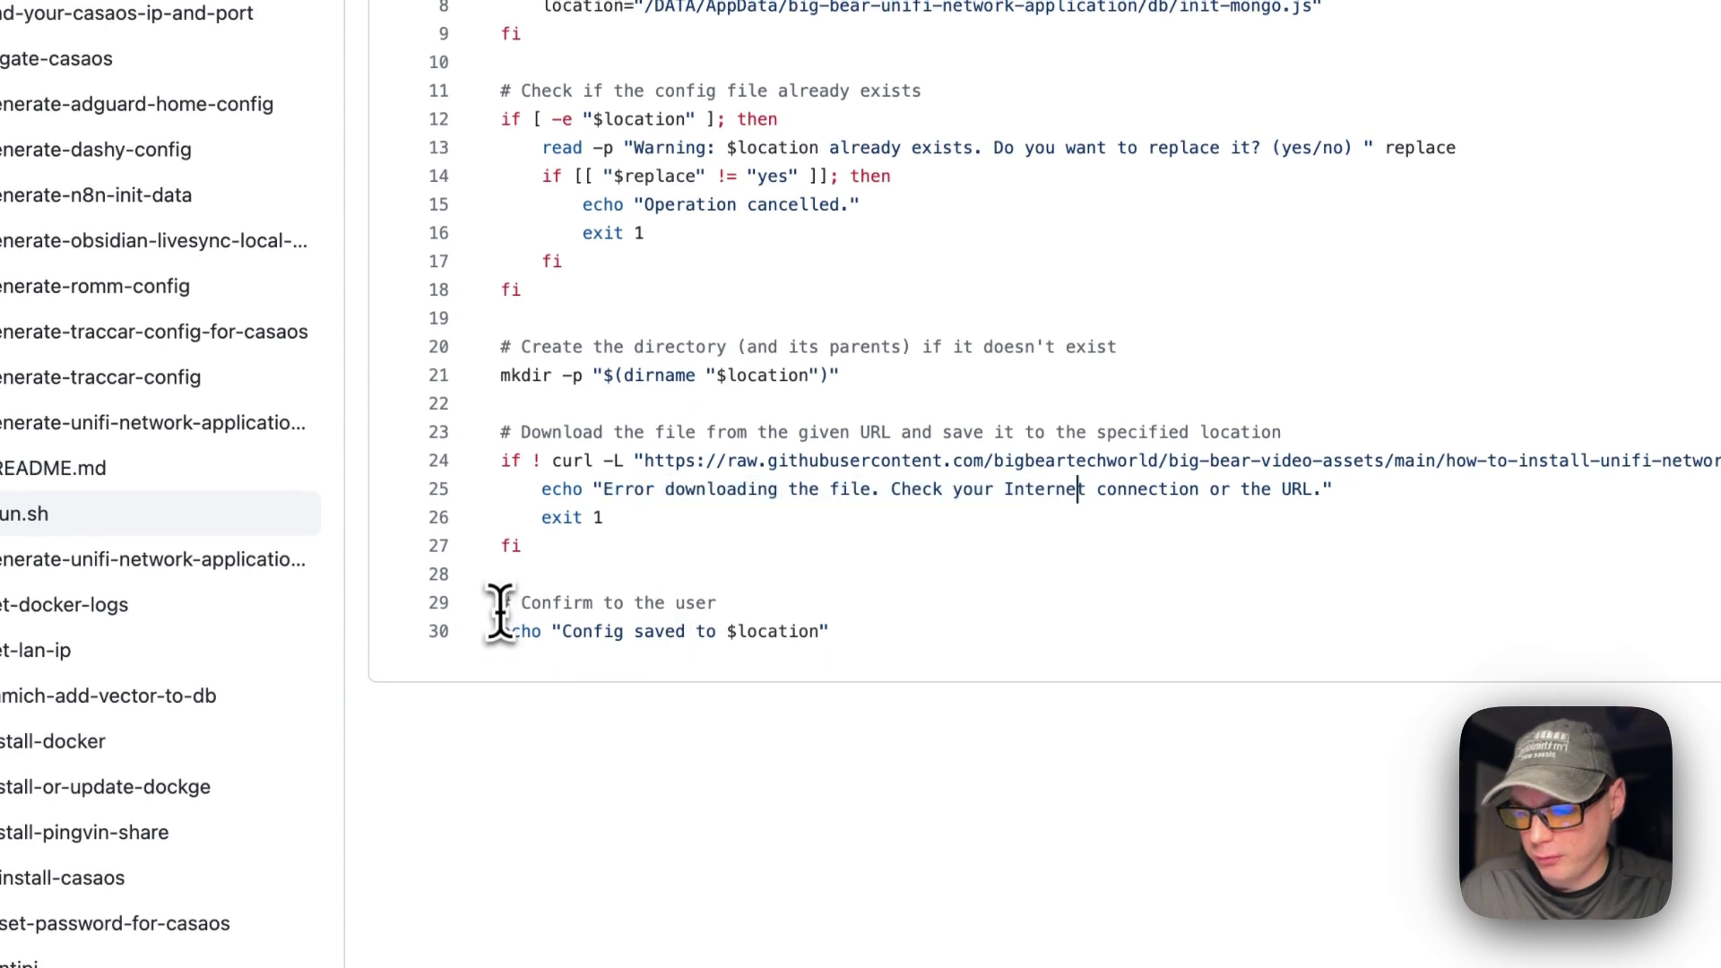
{"action": "left_click_drag", "start_coordinate": [499, 612], "coordinate": [833, 617]}
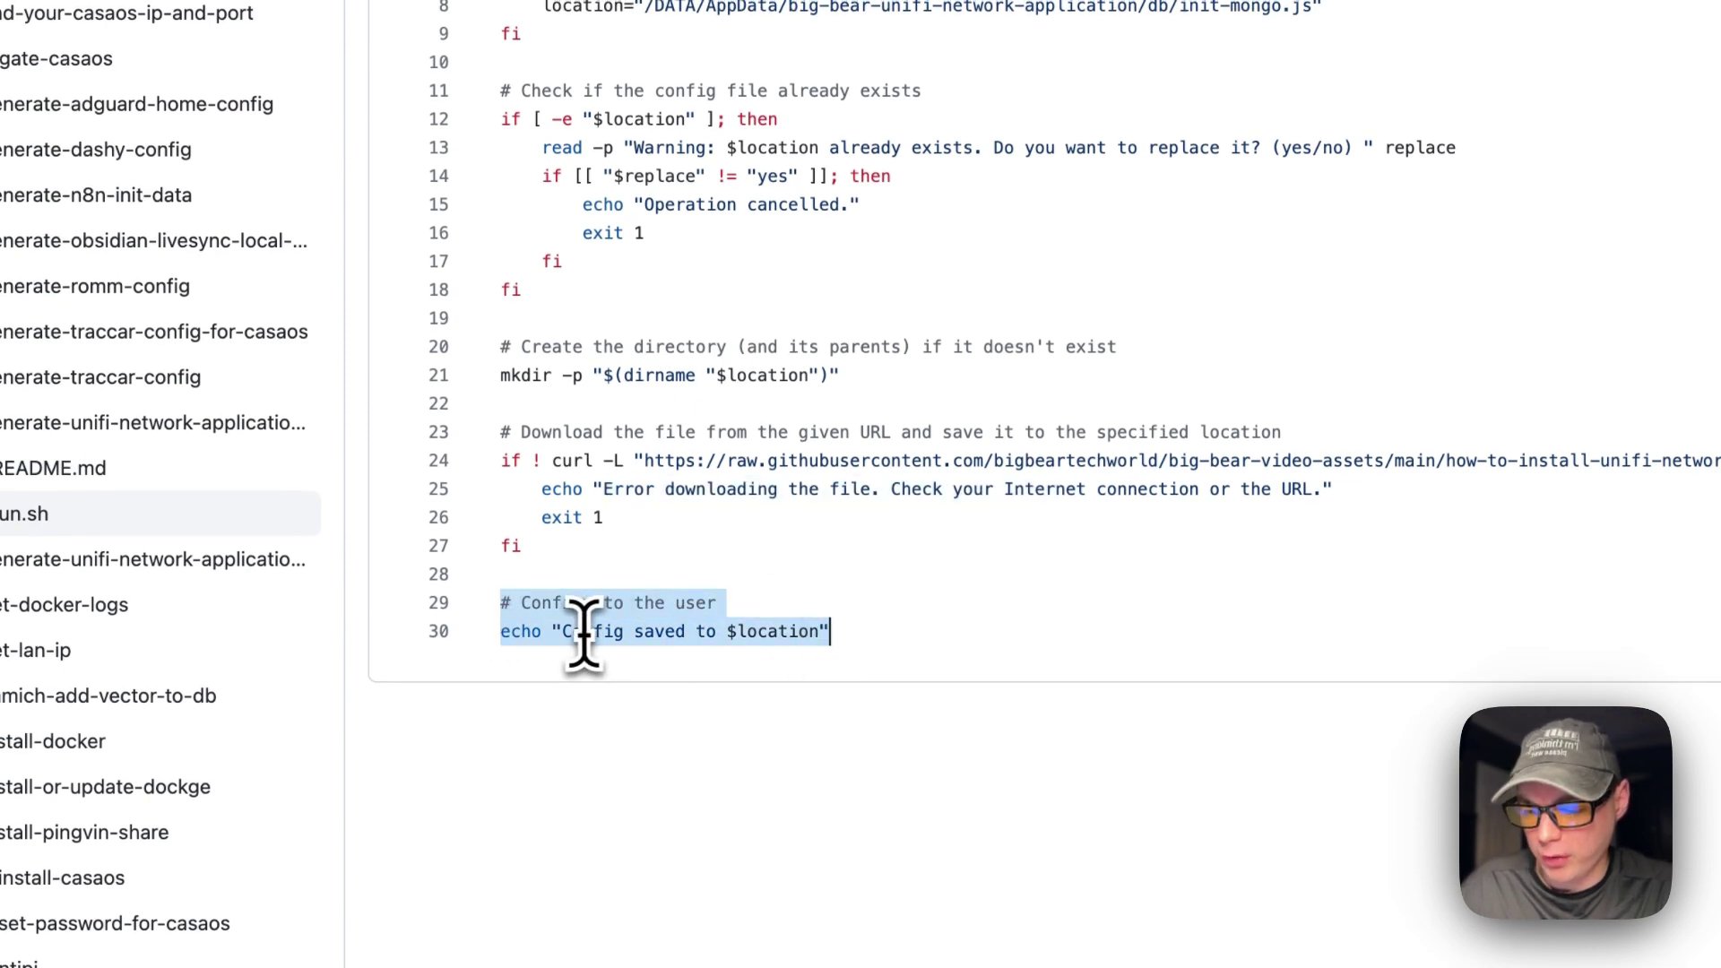
{"action": "double_click", "coordinate": [760, 631]}
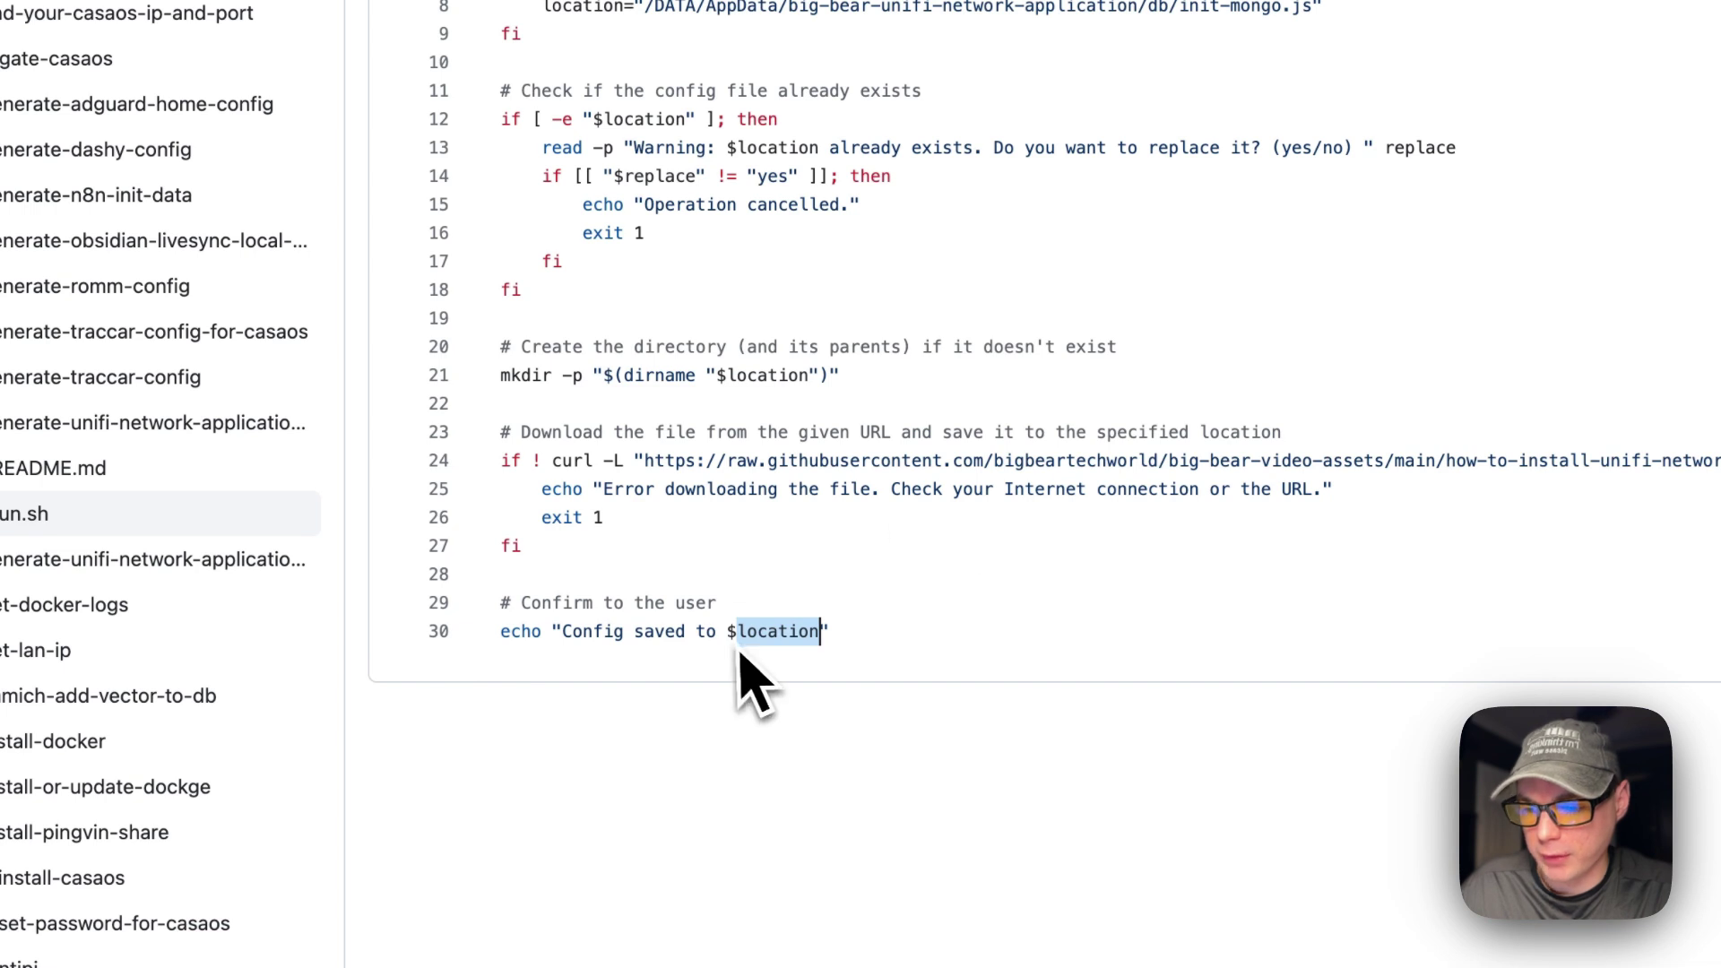
Step: Return to the generate-unifi-network-application-init-mongo-for-casaos folder and copy the run command from its README
{"action": "scroll", "coordinate": [686, 650], "scroll_direction": "up", "scroll_amount": 3}
{"action": "scroll", "coordinate": [685, 672], "scroll_direction": "up", "scroll_amount": 5}
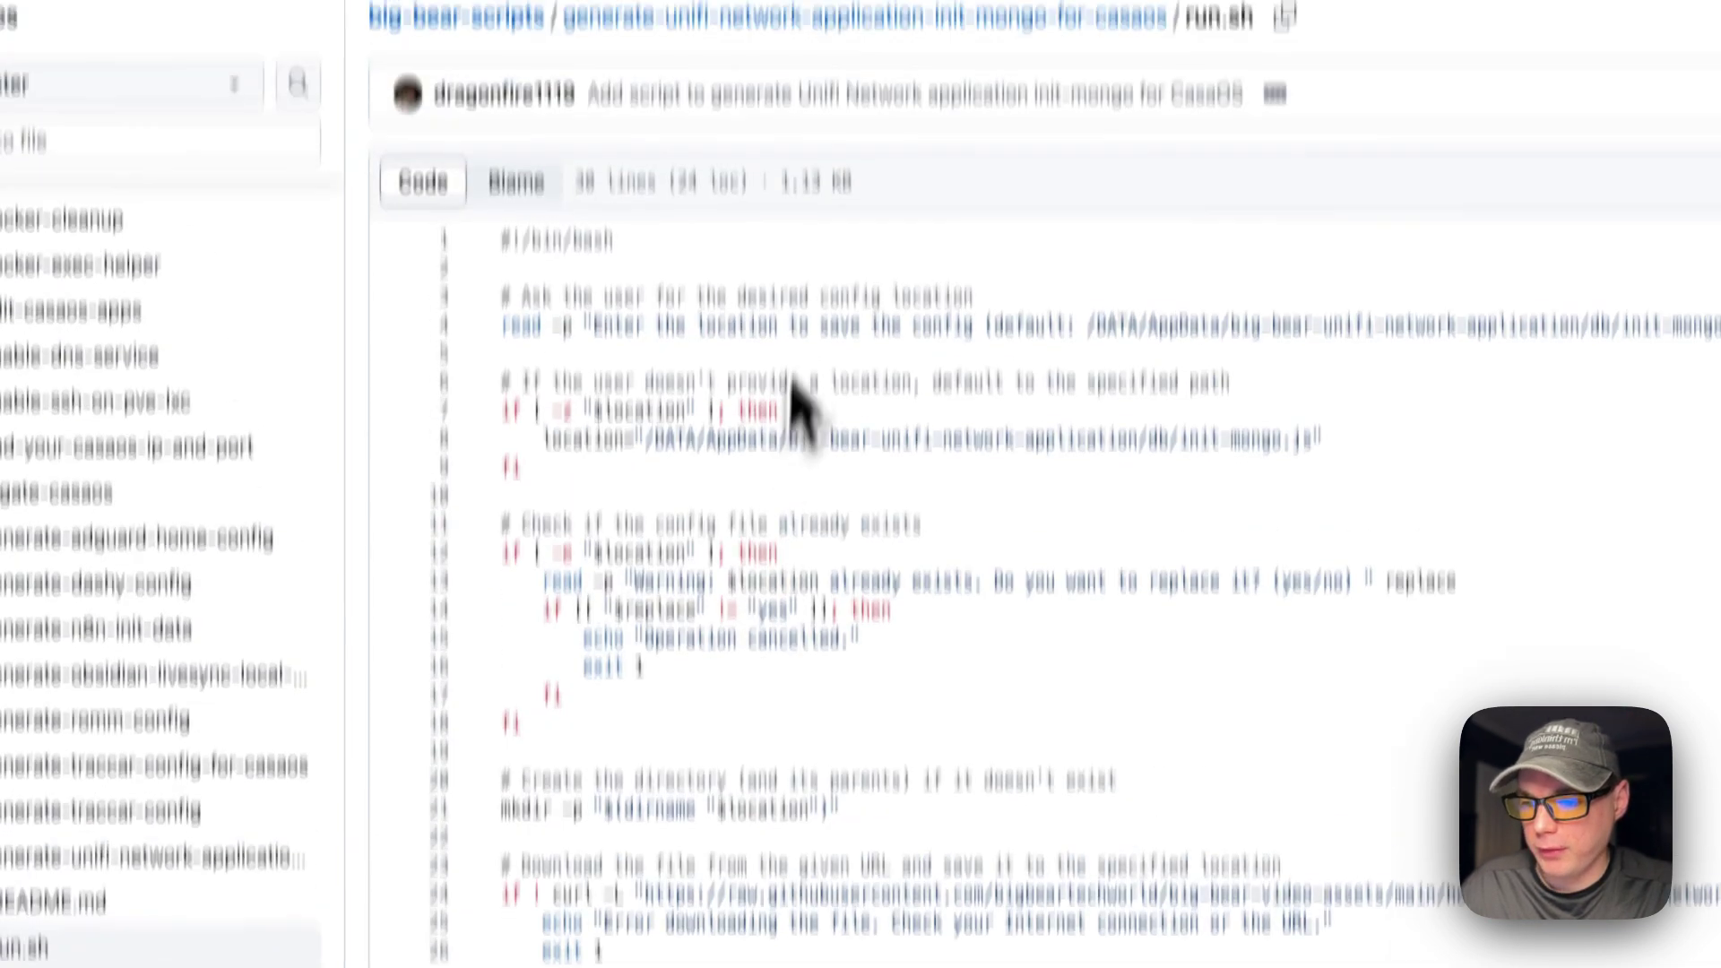
{"action": "left_click", "coordinate": [645, 308]}
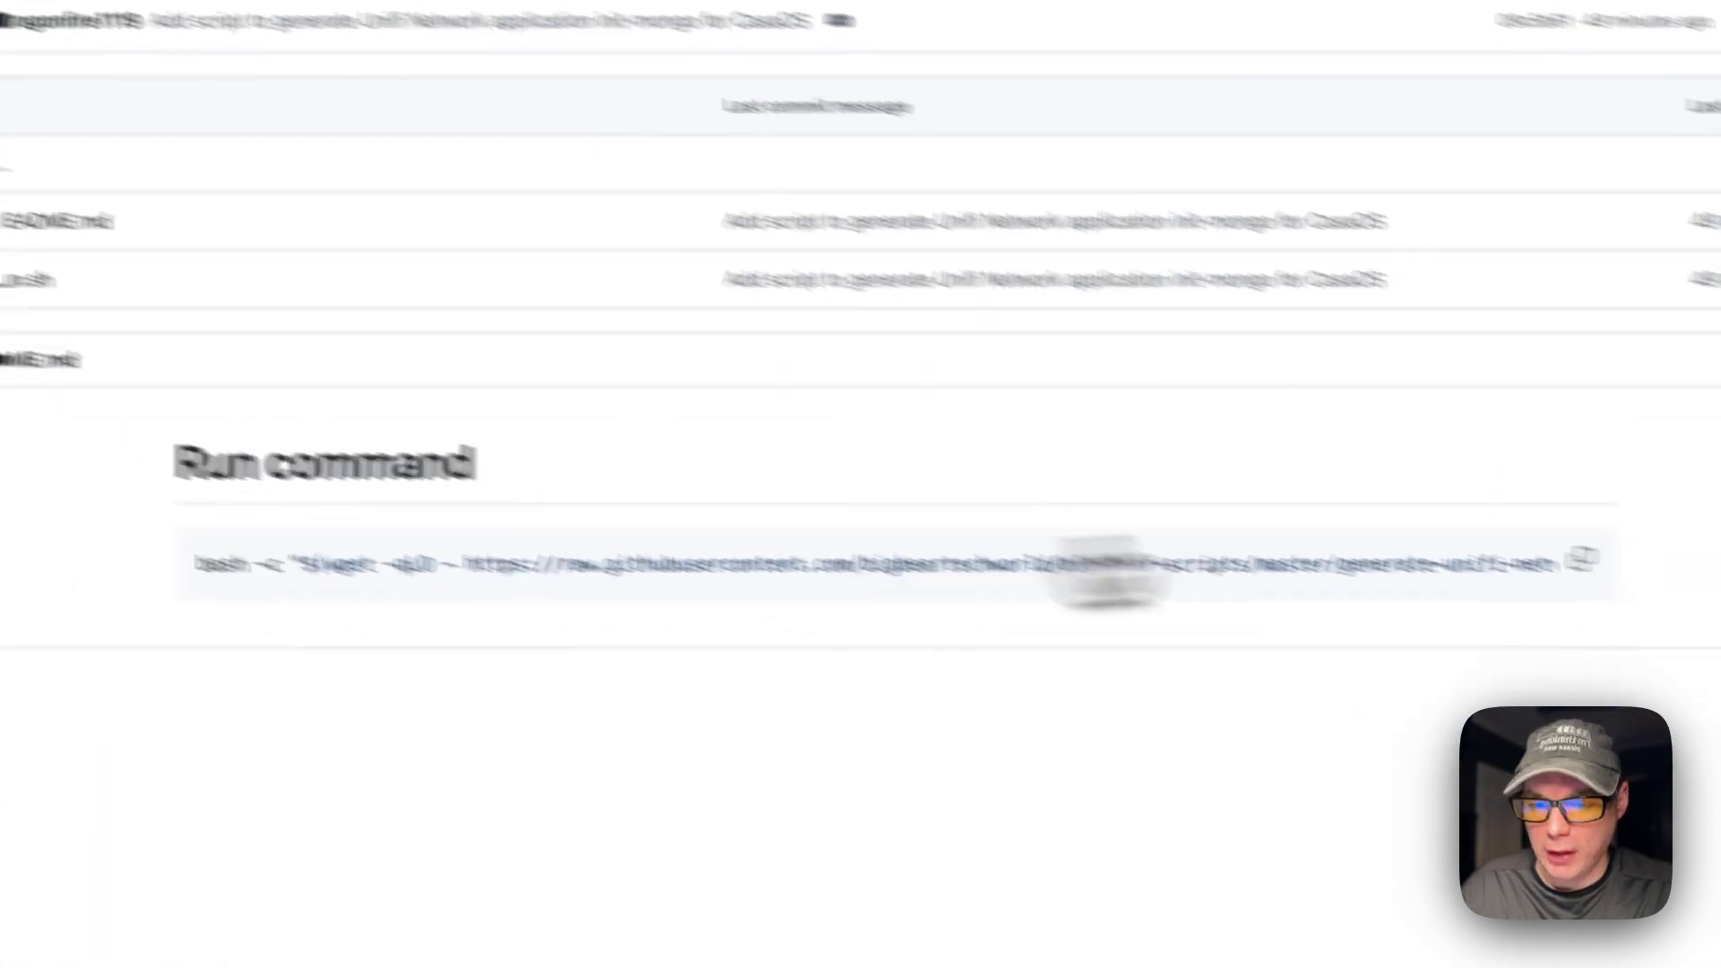
{"action": "left_click", "coordinate": [1304, 513]}
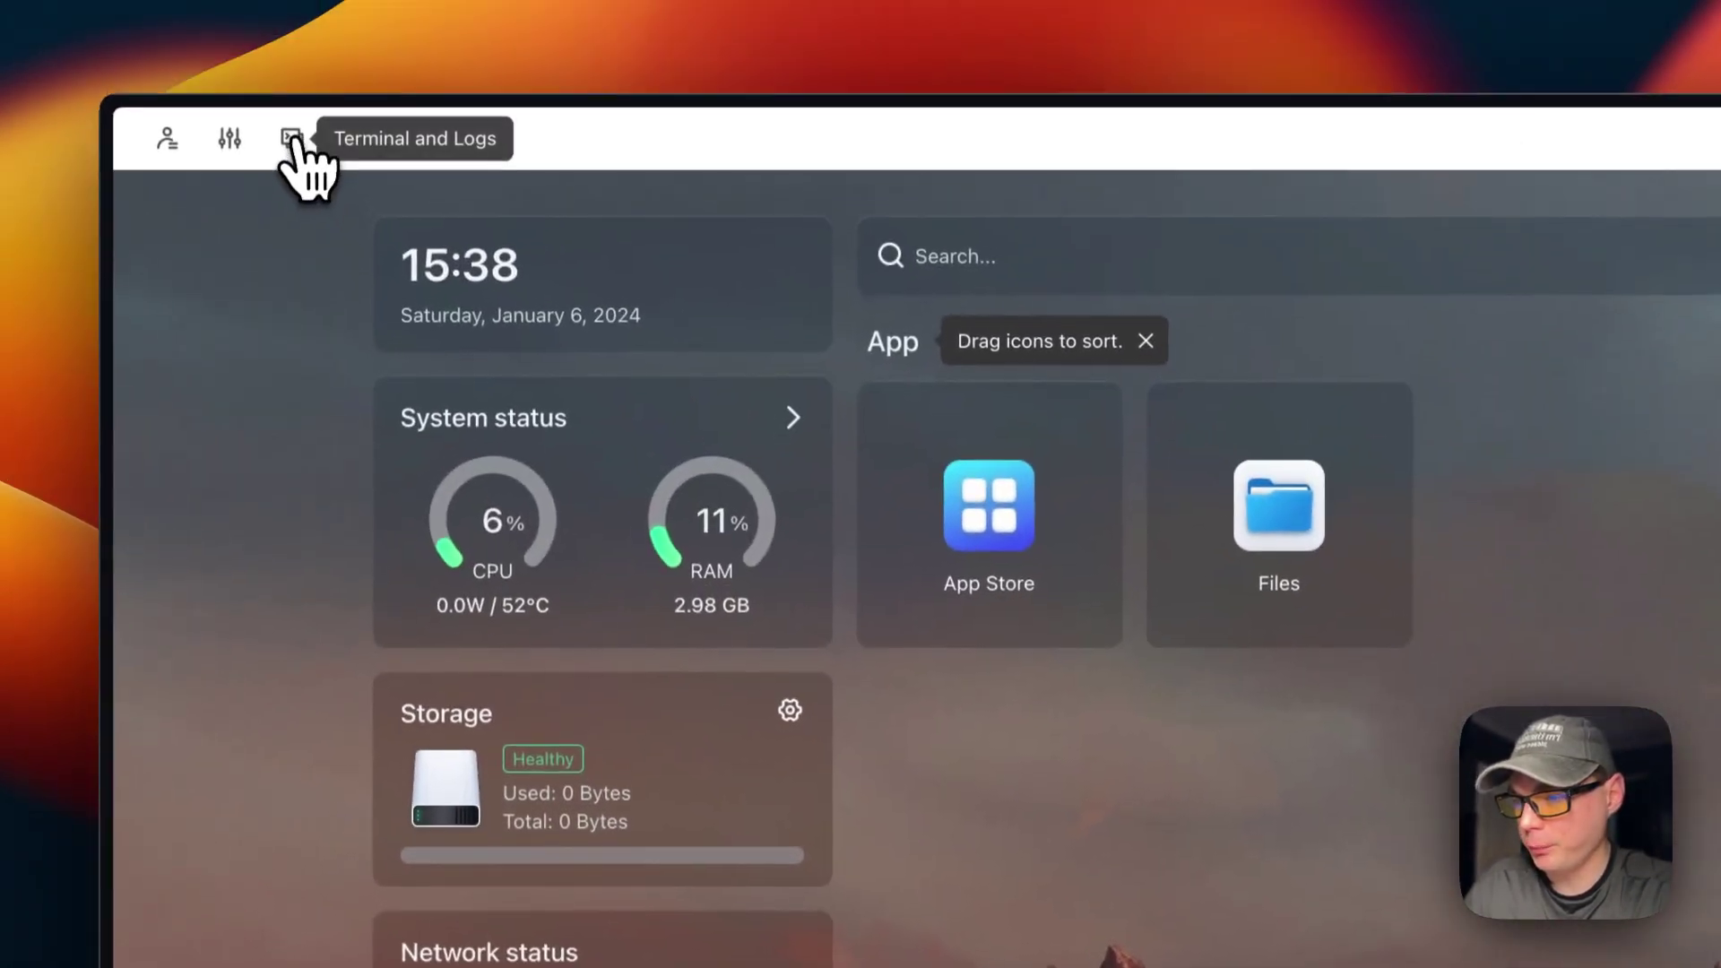
Step: Switch to CasaOS and connect to its terminal as root on port 22, entering the account password
{"action": "left_click", "coordinate": [292, 140]}
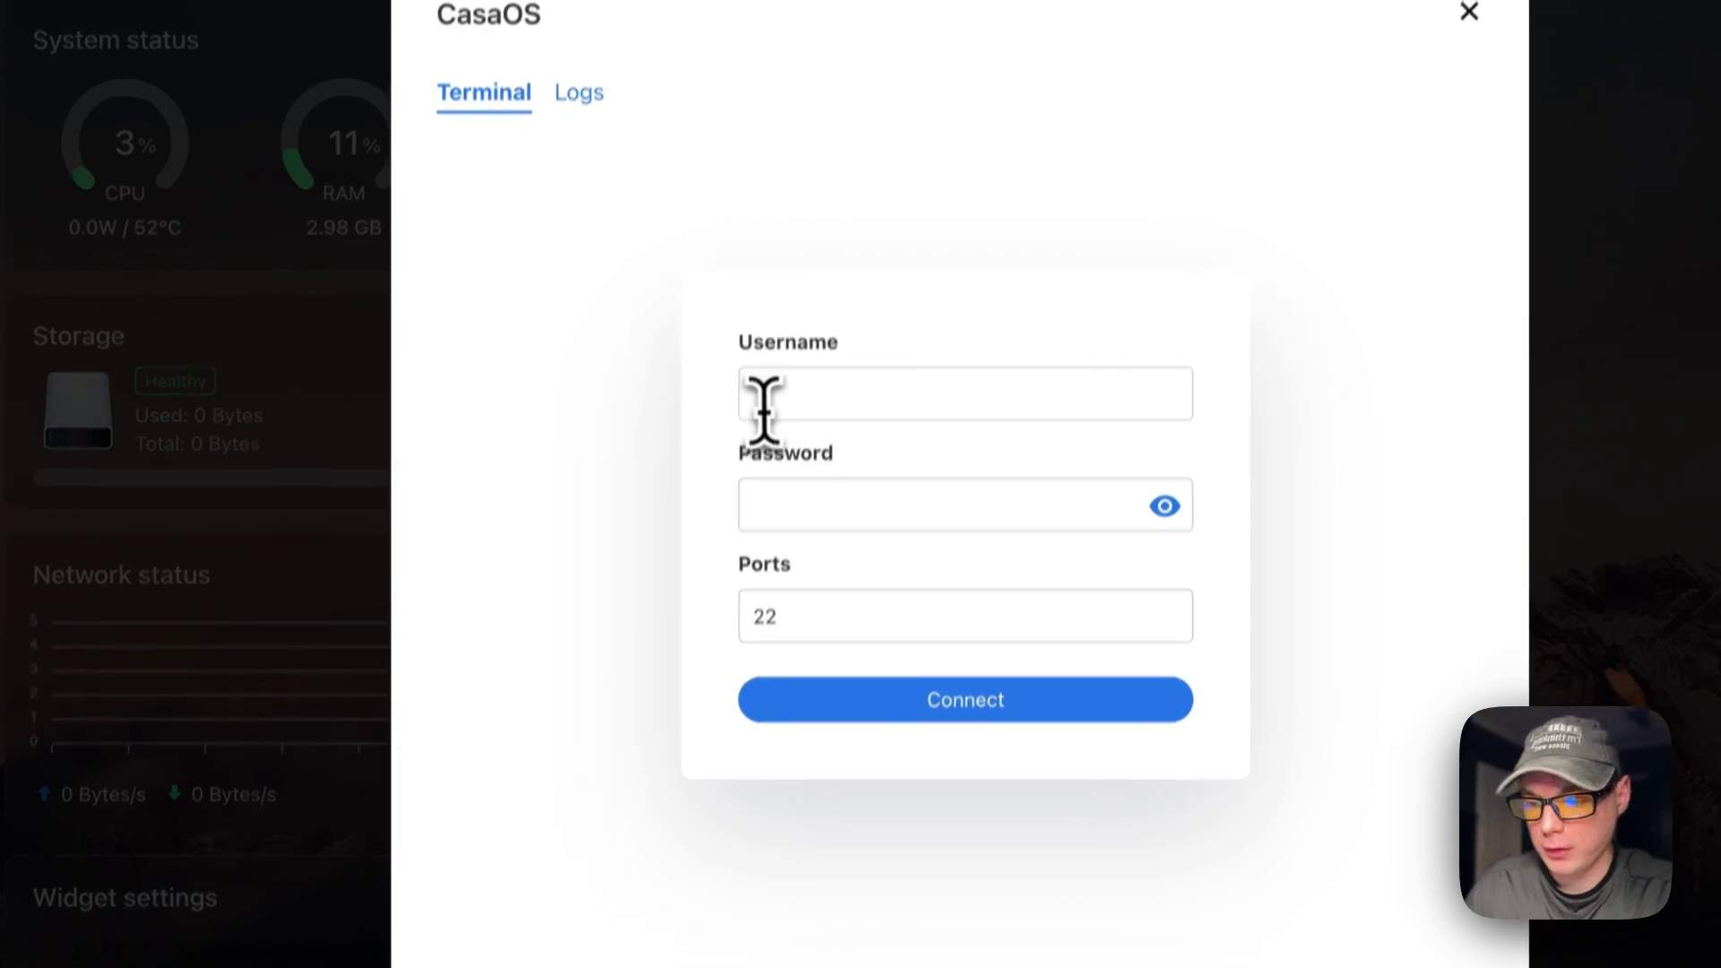
{"action": "type", "text": "root"}
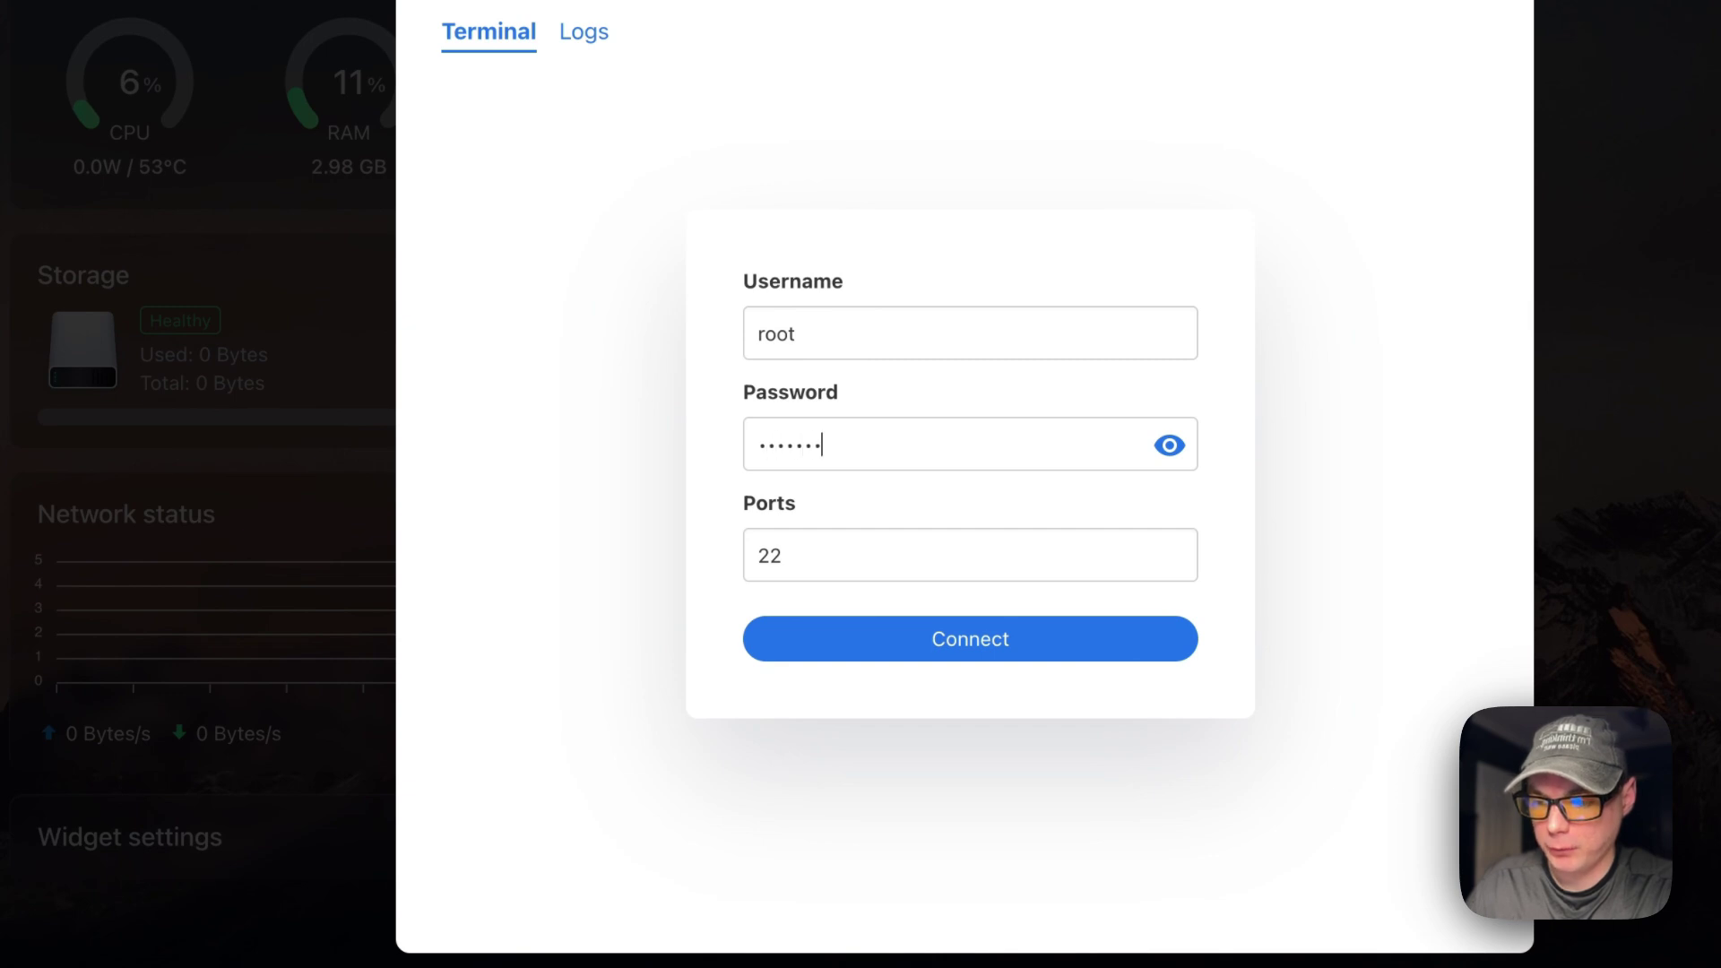
{"action": "left_click", "coordinate": [852, 641]}
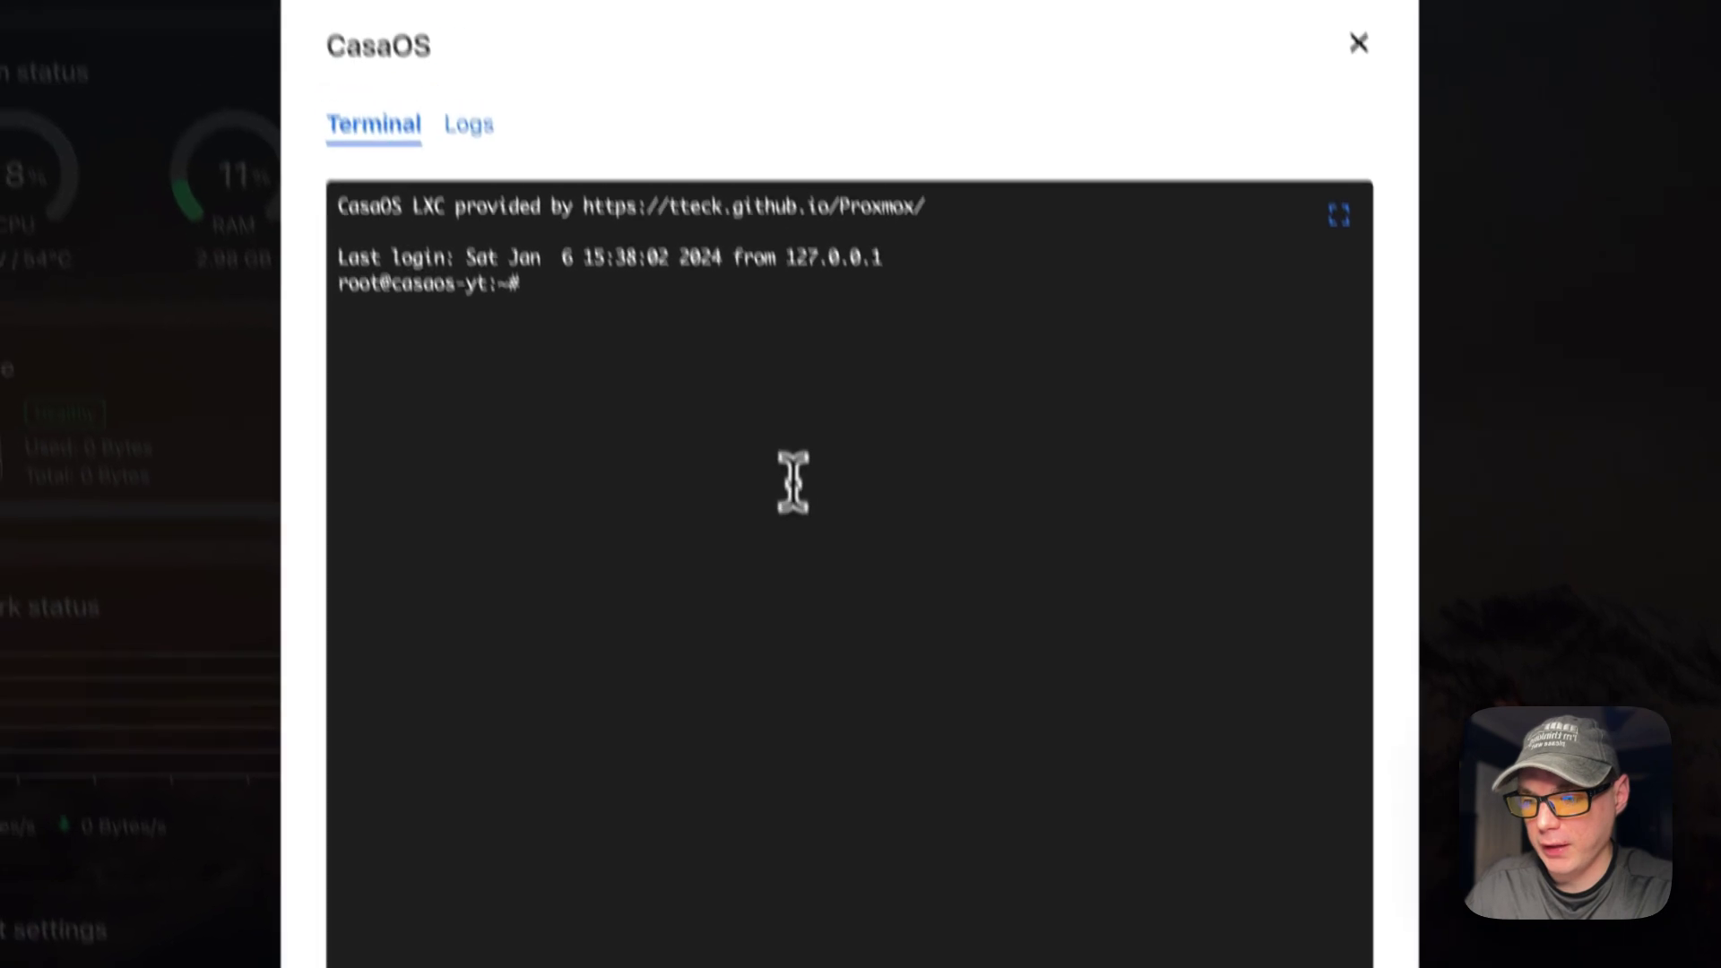
Step: Clear the terminal and run the copied init-mongo script command, accepting the default save location
{"action": "type", "text": "clear"}
{"action": "key", "text": "Return"}
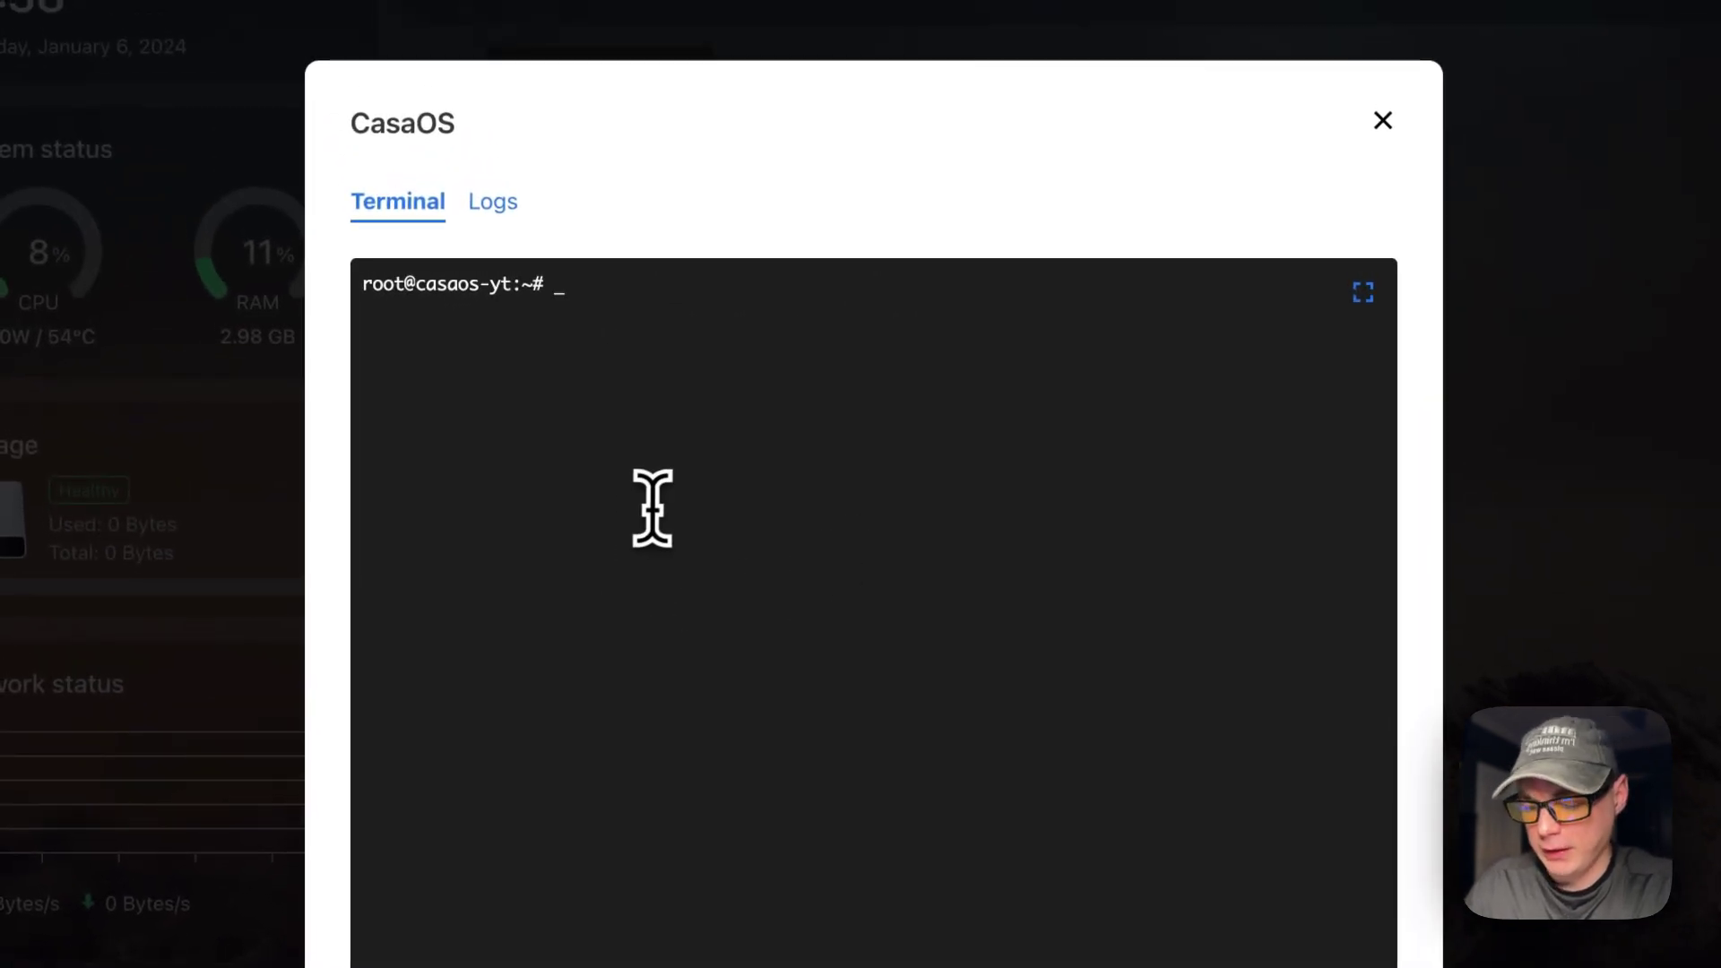
{"action": "key", "text": "super+v"}
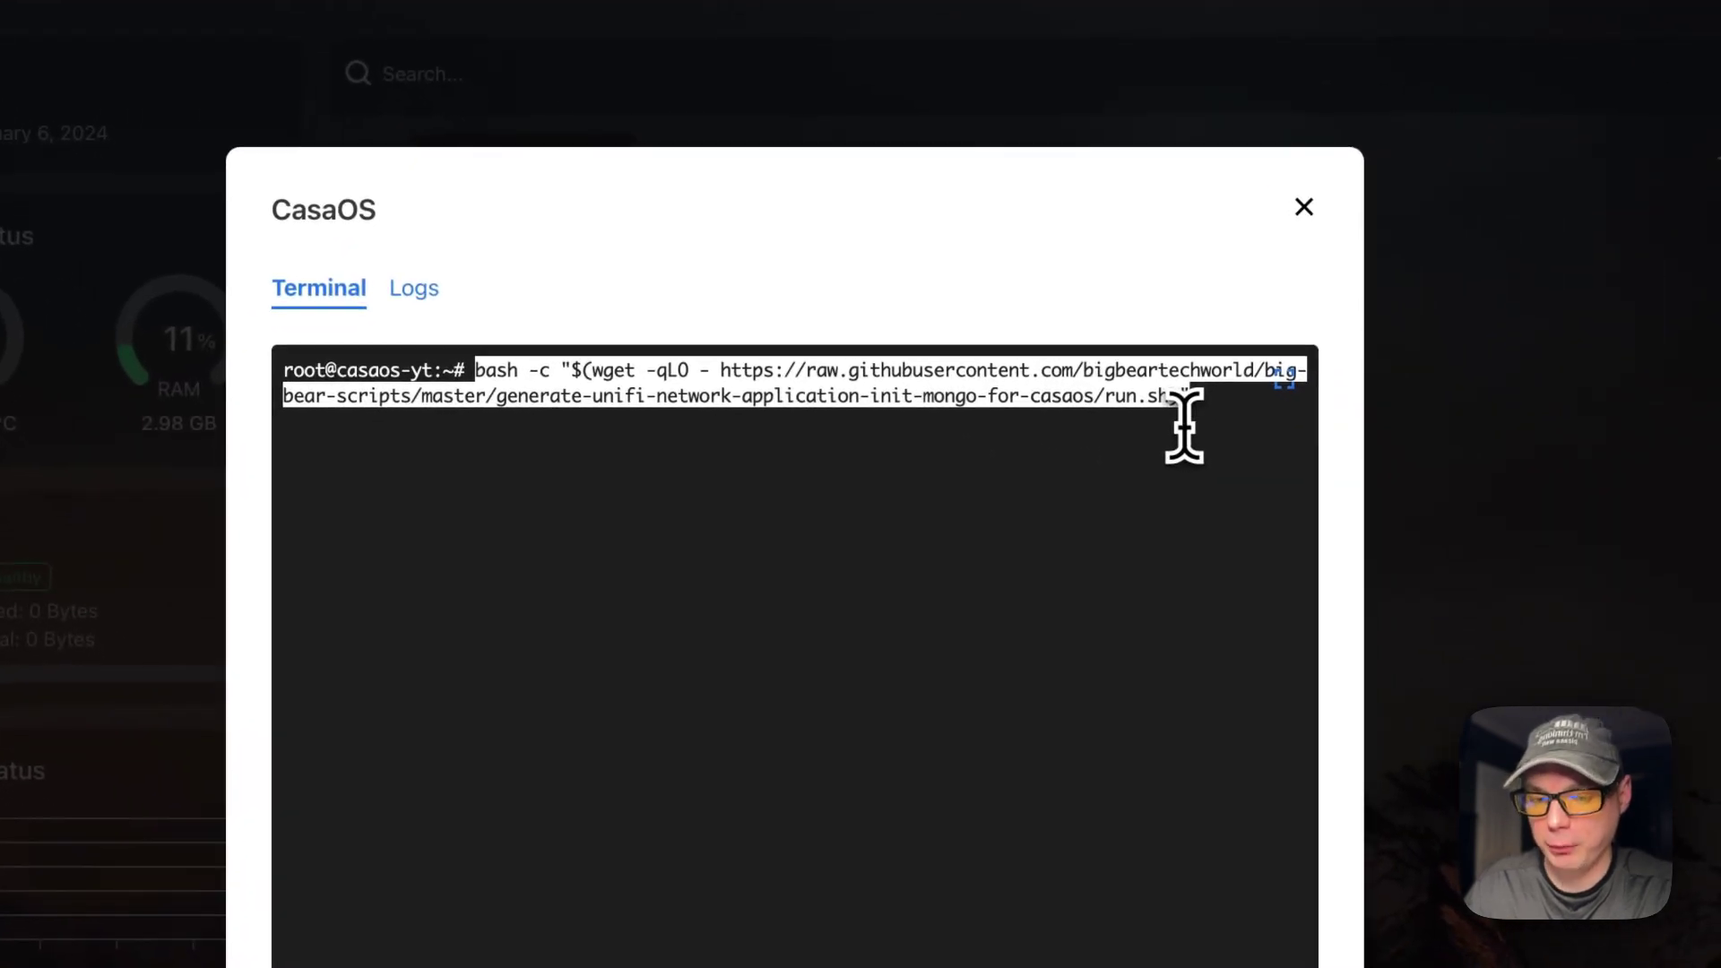
{"action": "key", "text": "Return"}
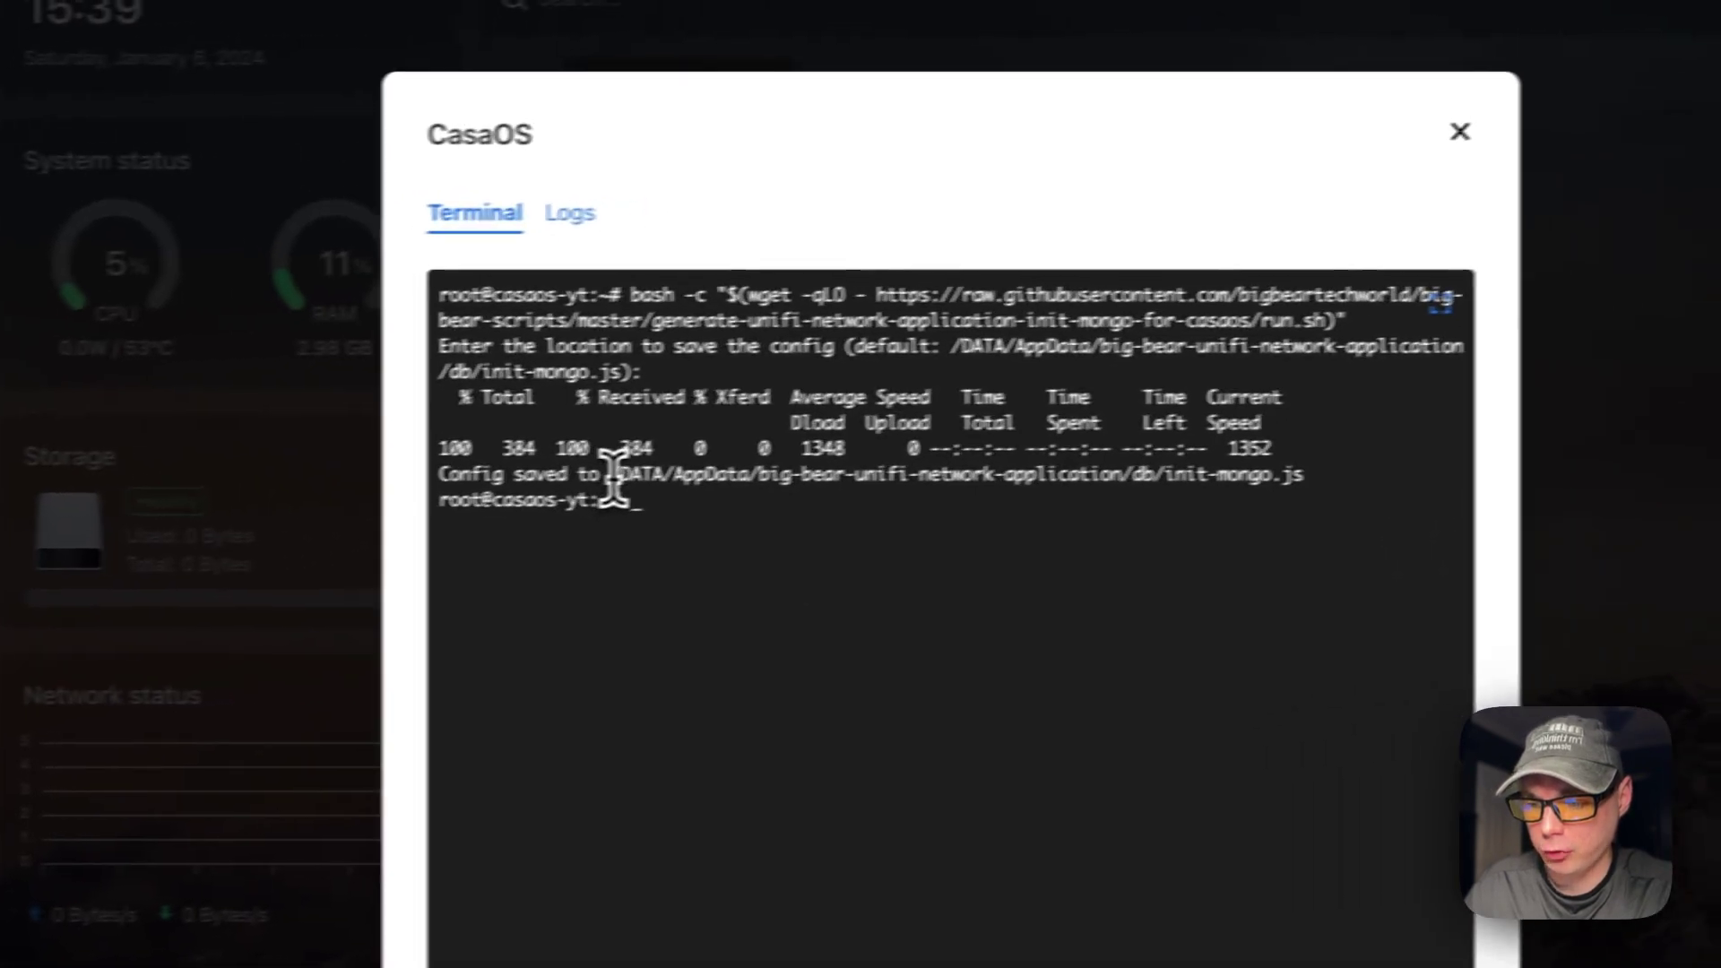
{"action": "left_click_drag", "start_coordinate": [613, 475], "coordinate": [1298, 478]}
{"action": "left_click_drag", "start_coordinate": [1069, 391], "coordinate": [1074, 391]}
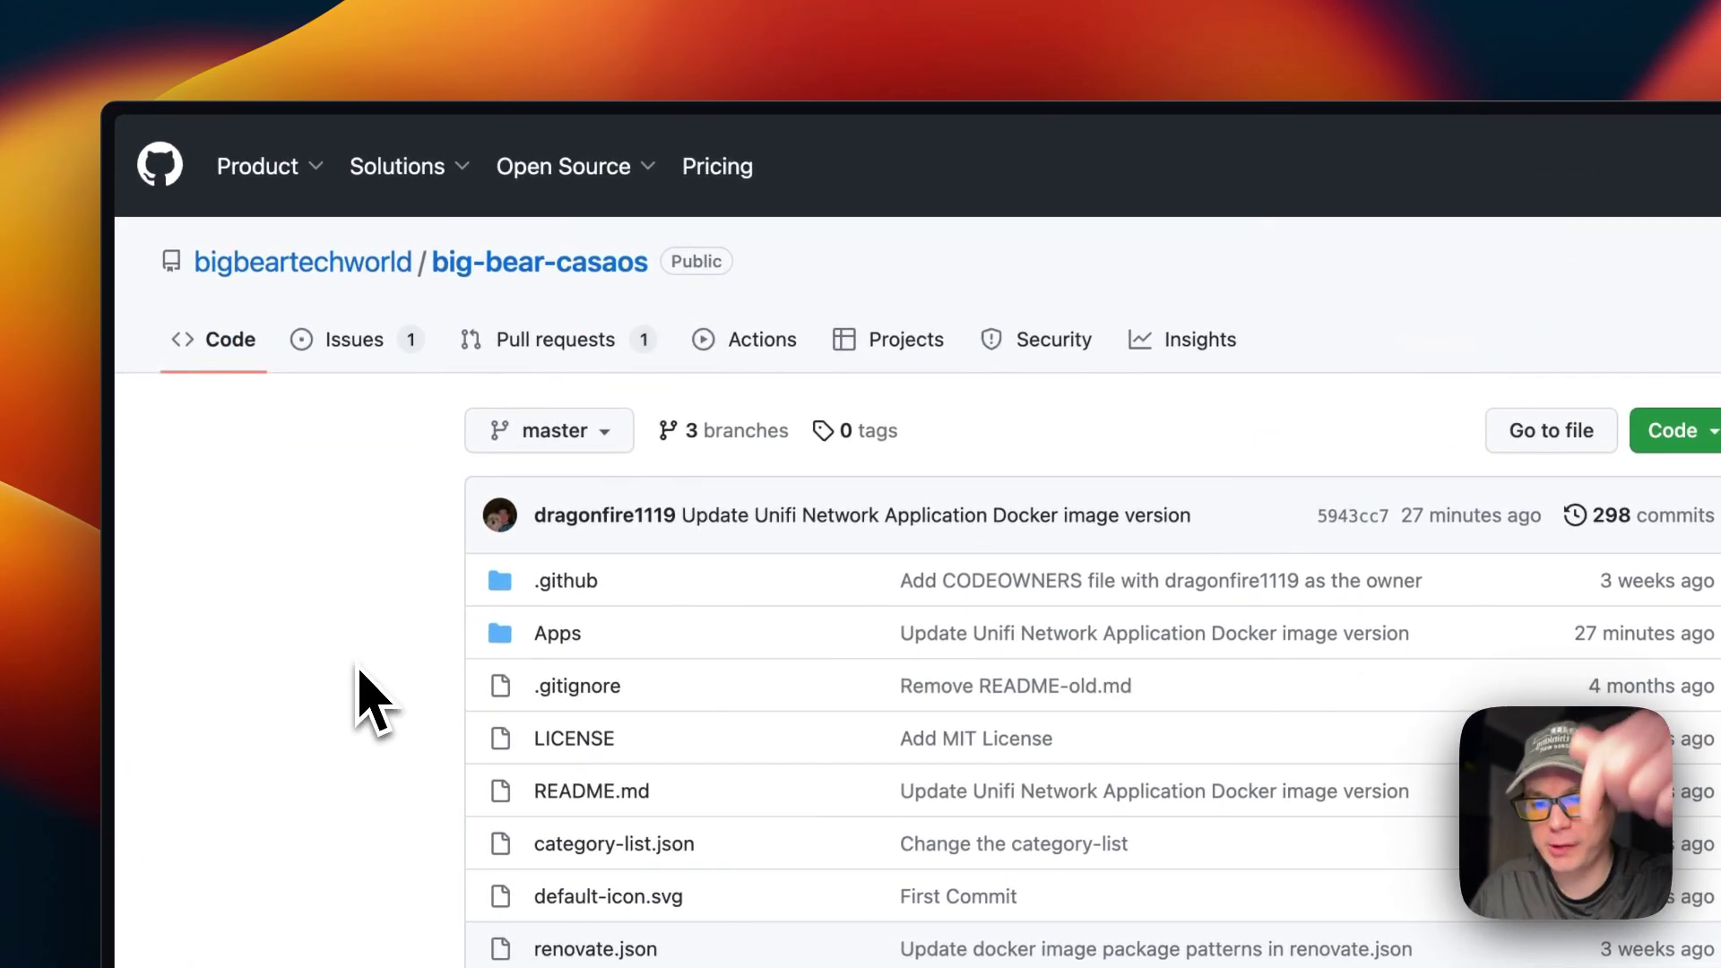
Step: In the big-bear-casaos GitHub repository, open docker-compose.yml from the Apps/unifi-network-application folder
{"action": "scroll", "coordinate": [363, 628], "scroll_direction": "down", "scroll_amount": 4}
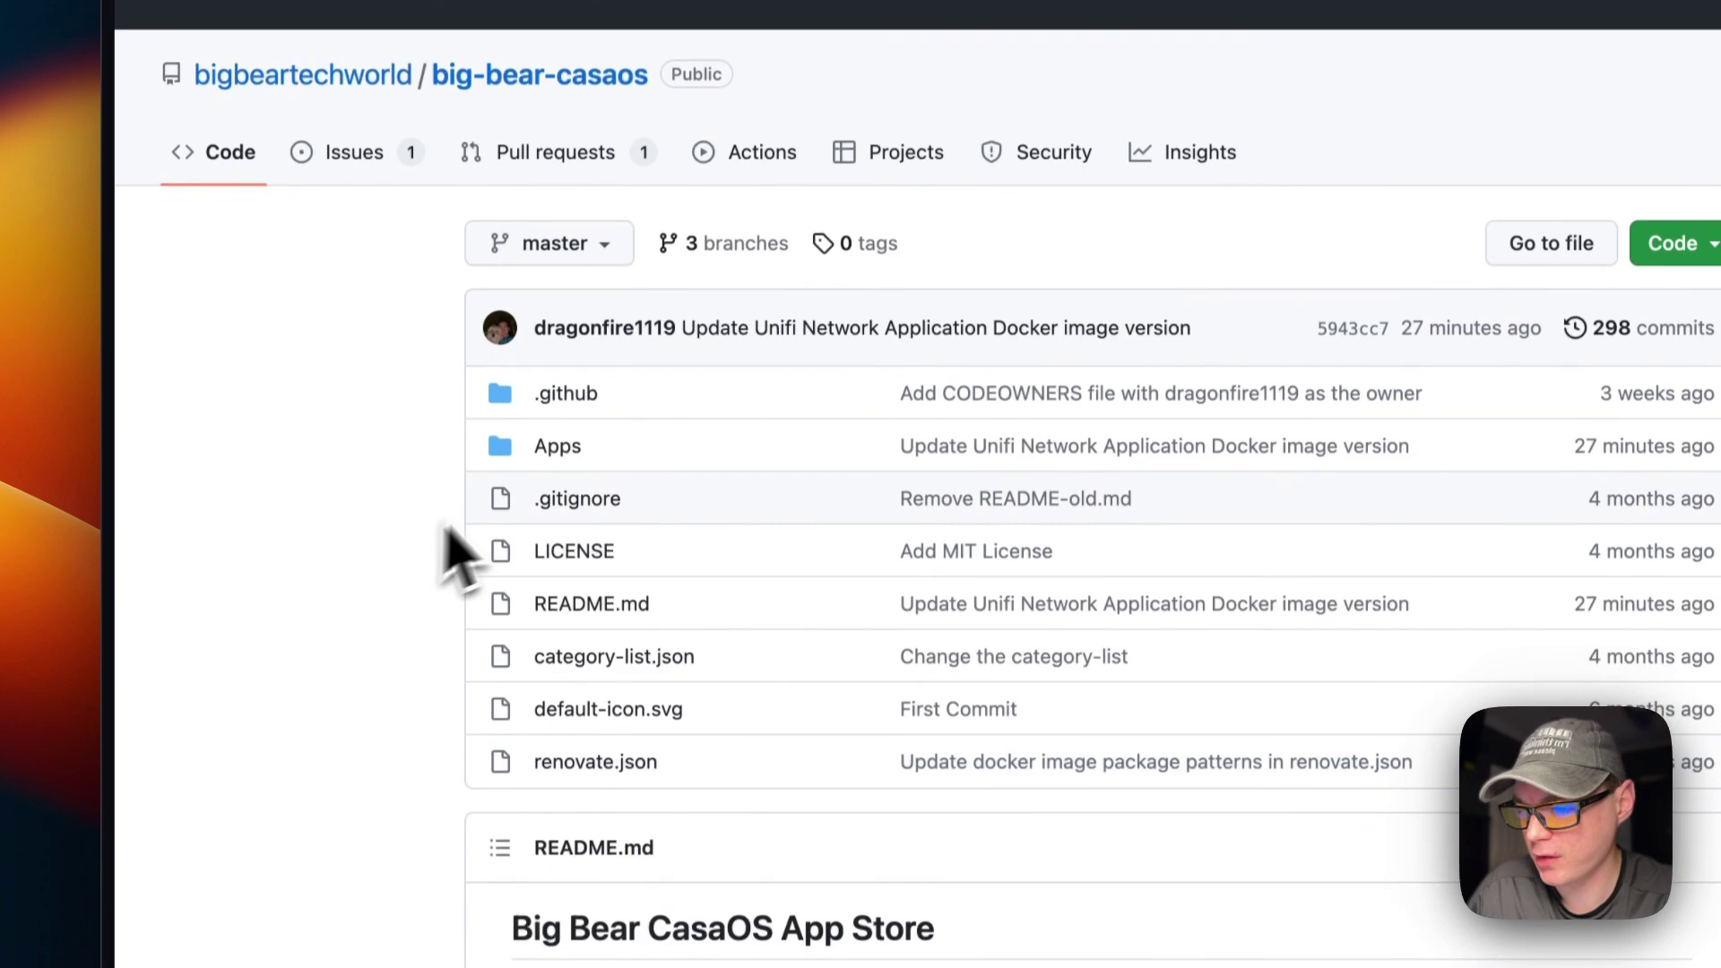
{"action": "left_click", "coordinate": [558, 437]}
{"action": "scroll", "coordinate": [650, 464], "scroll_direction": "down", "scroll_amount": 15}
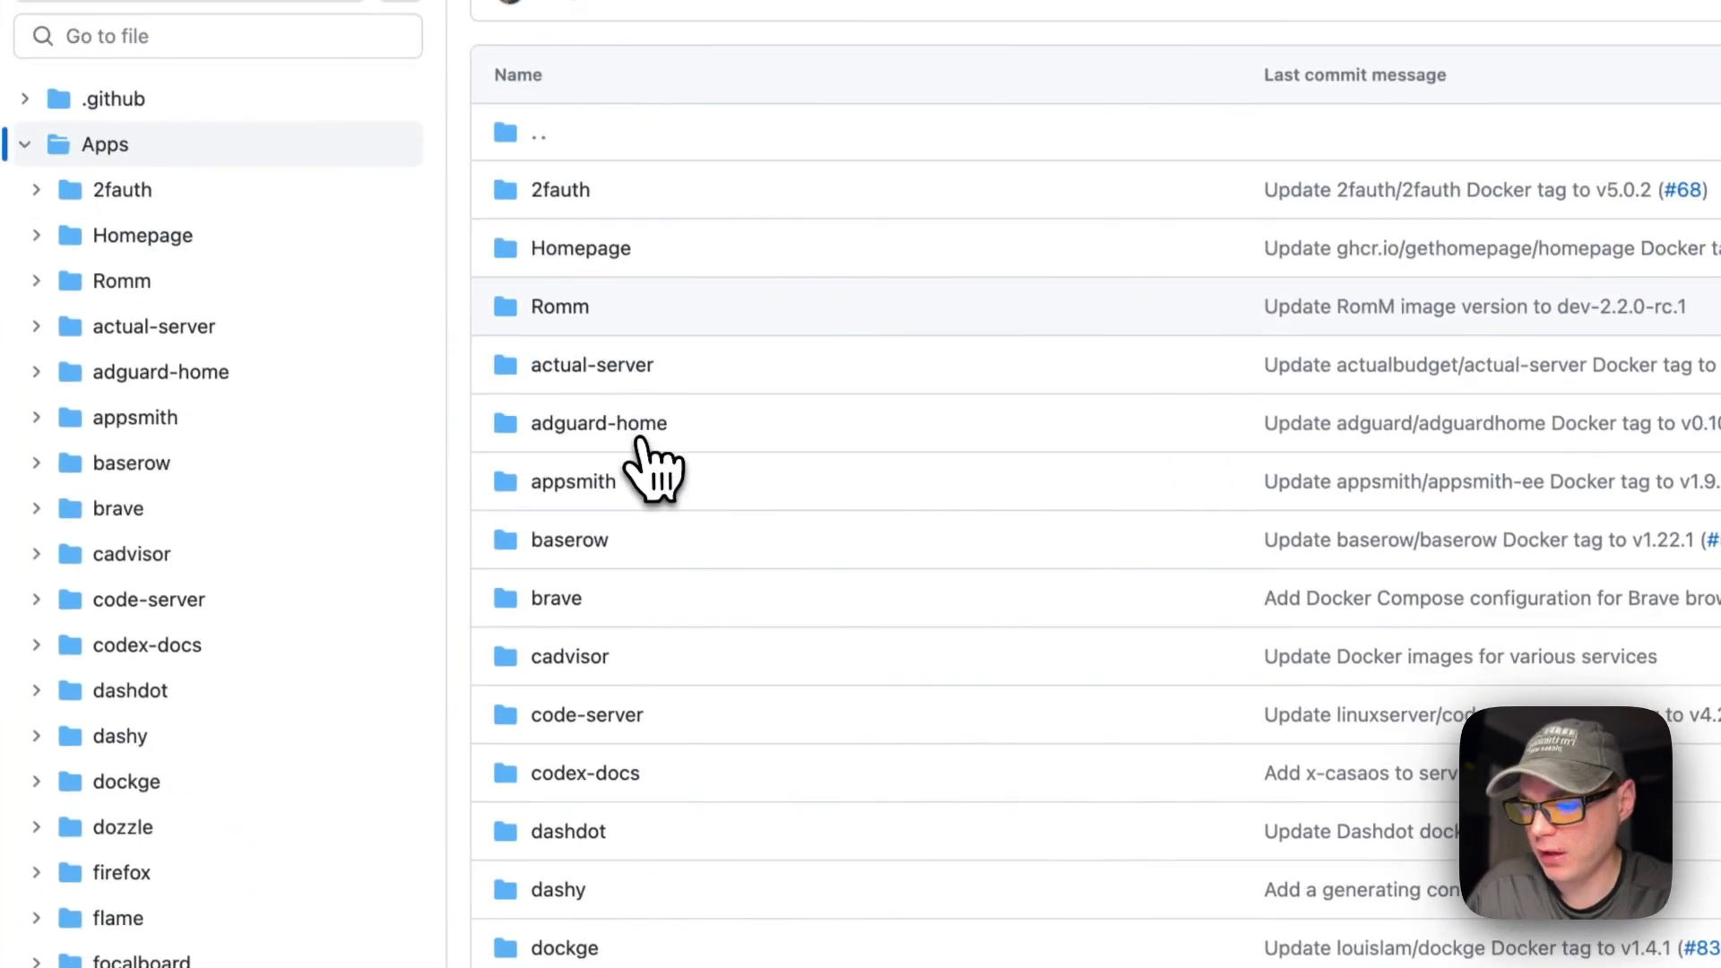
{"action": "scroll", "coordinate": [650, 465], "scroll_direction": "down", "scroll_amount": 15}
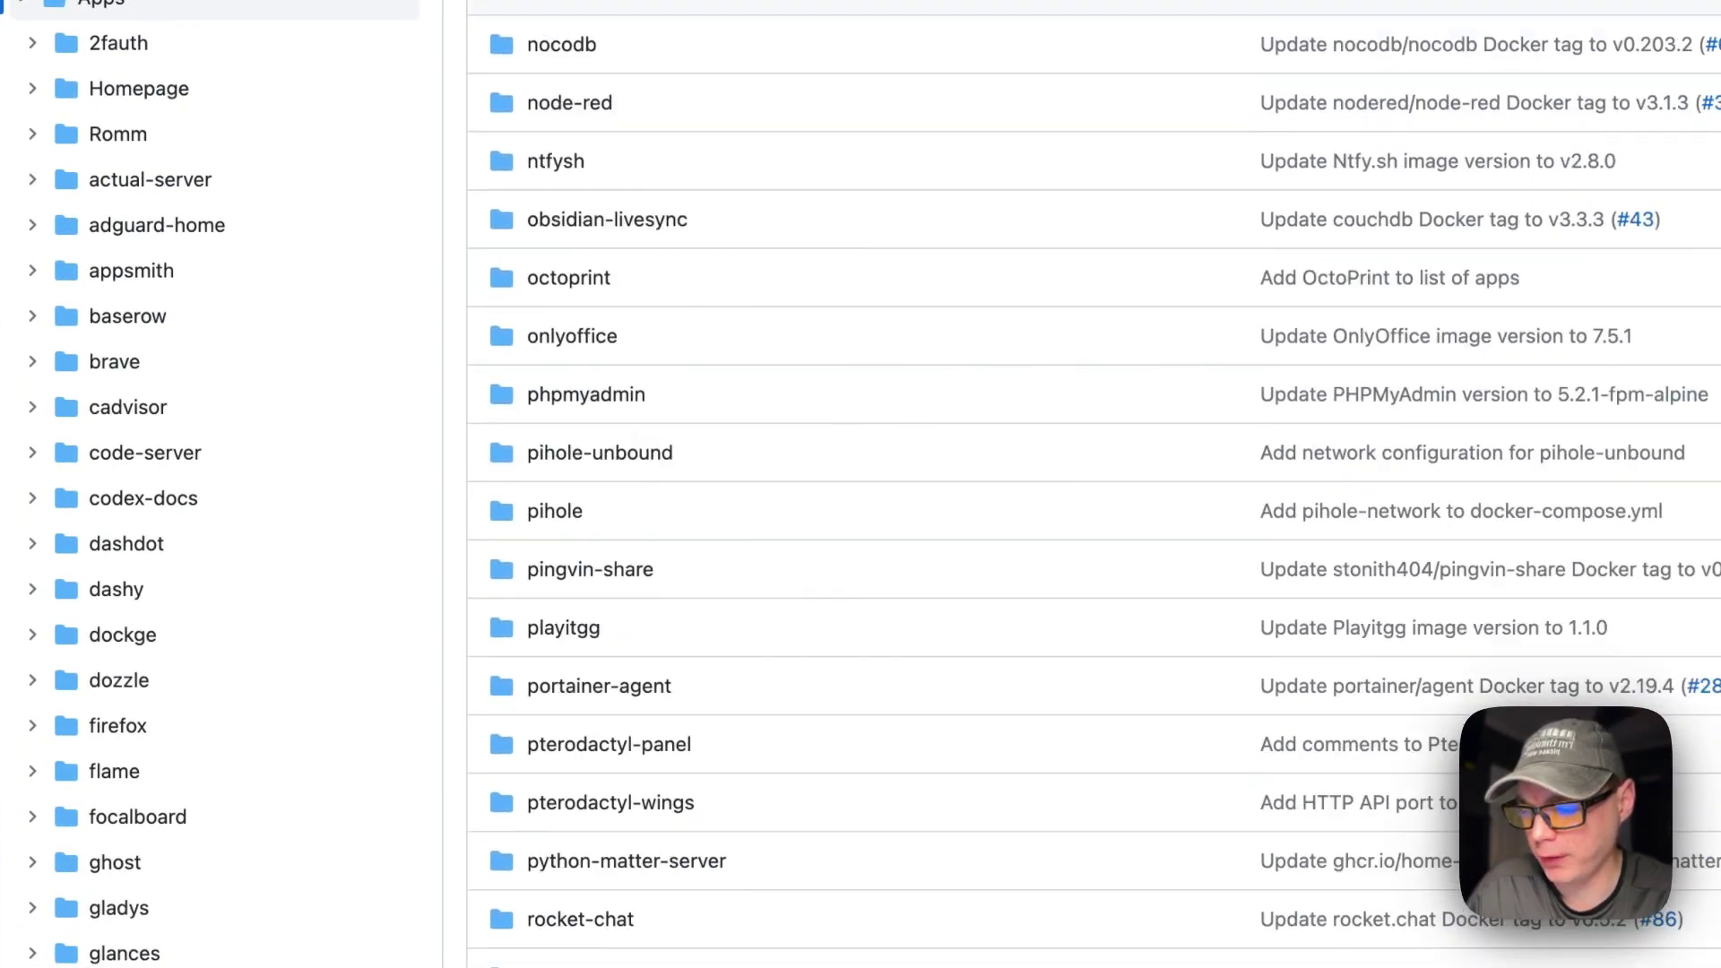
{"action": "scroll", "coordinate": [644, 552], "scroll_direction": "down", "scroll_amount": 3}
{"action": "left_click", "coordinate": [628, 889]}
{"action": "left_click", "coordinate": [518, 192]}
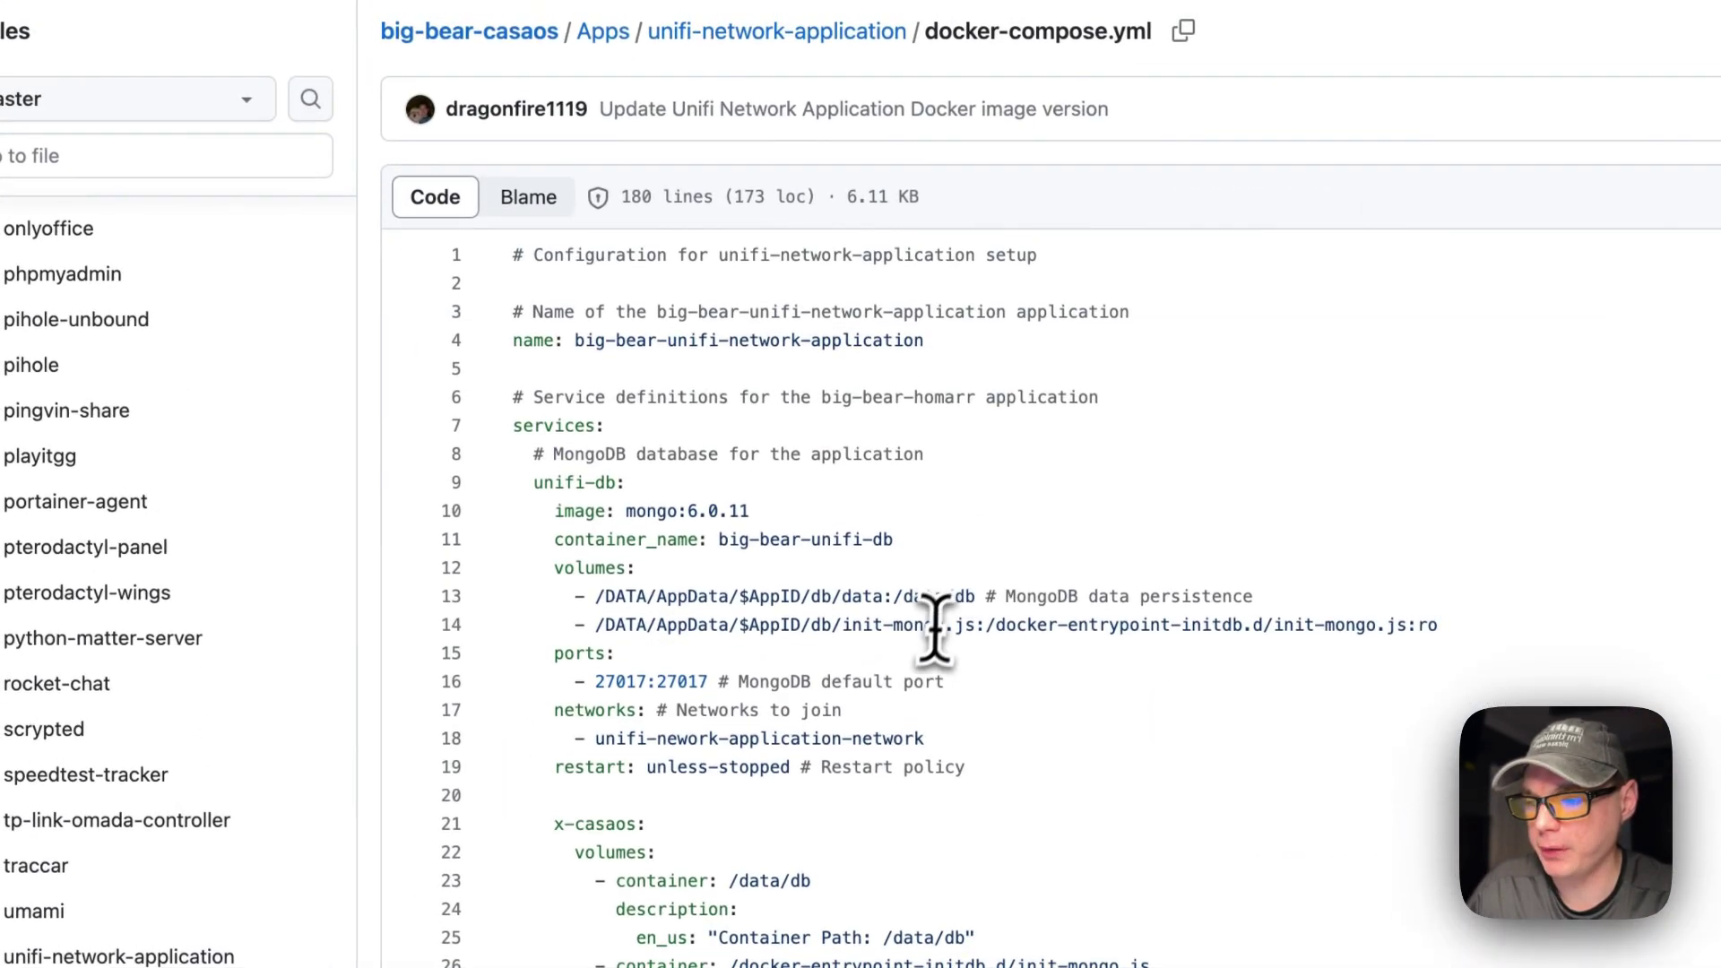
Step: Examine the application name and the unifi-db service's image version and container name in docker-compose.yml
{"action": "left_click_drag", "start_coordinate": [518, 342], "coordinate": [1068, 338]}
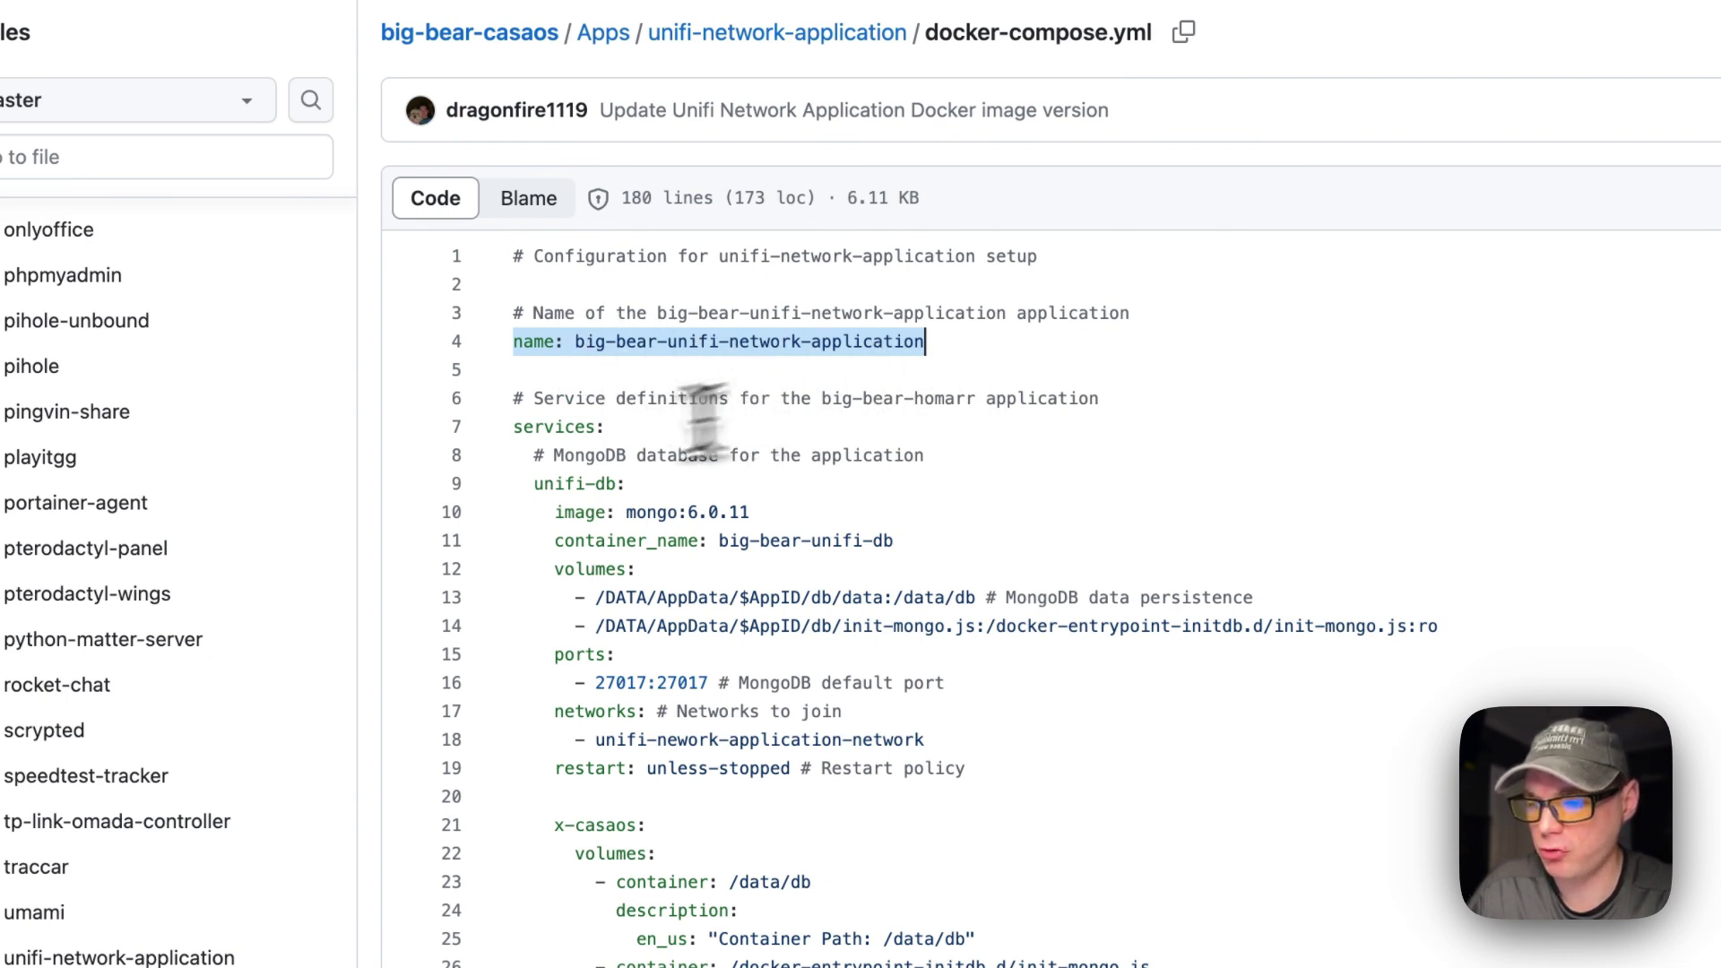
{"action": "left_click_drag", "start_coordinate": [510, 427], "coordinate": [606, 427]}
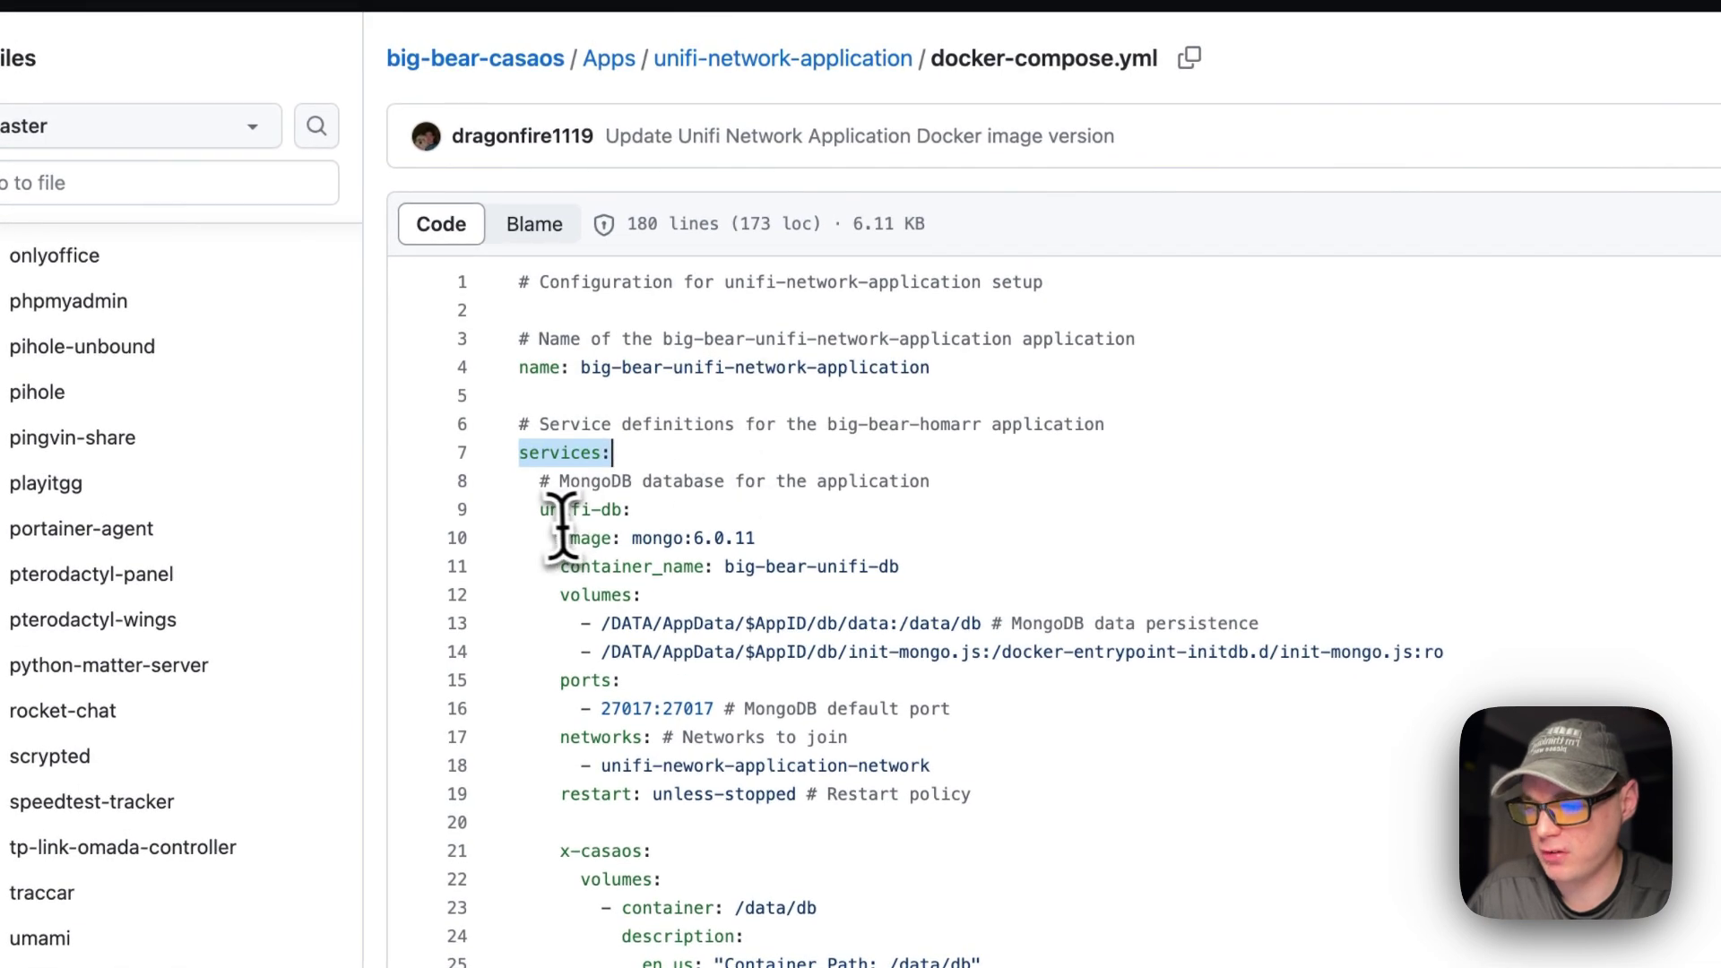
{"action": "left_click_drag", "start_coordinate": [538, 509], "coordinate": [684, 509]}
{"action": "scroll", "coordinate": [628, 489], "scroll_direction": "down", "scroll_amount": 1}
{"action": "key", "text": "Right"}
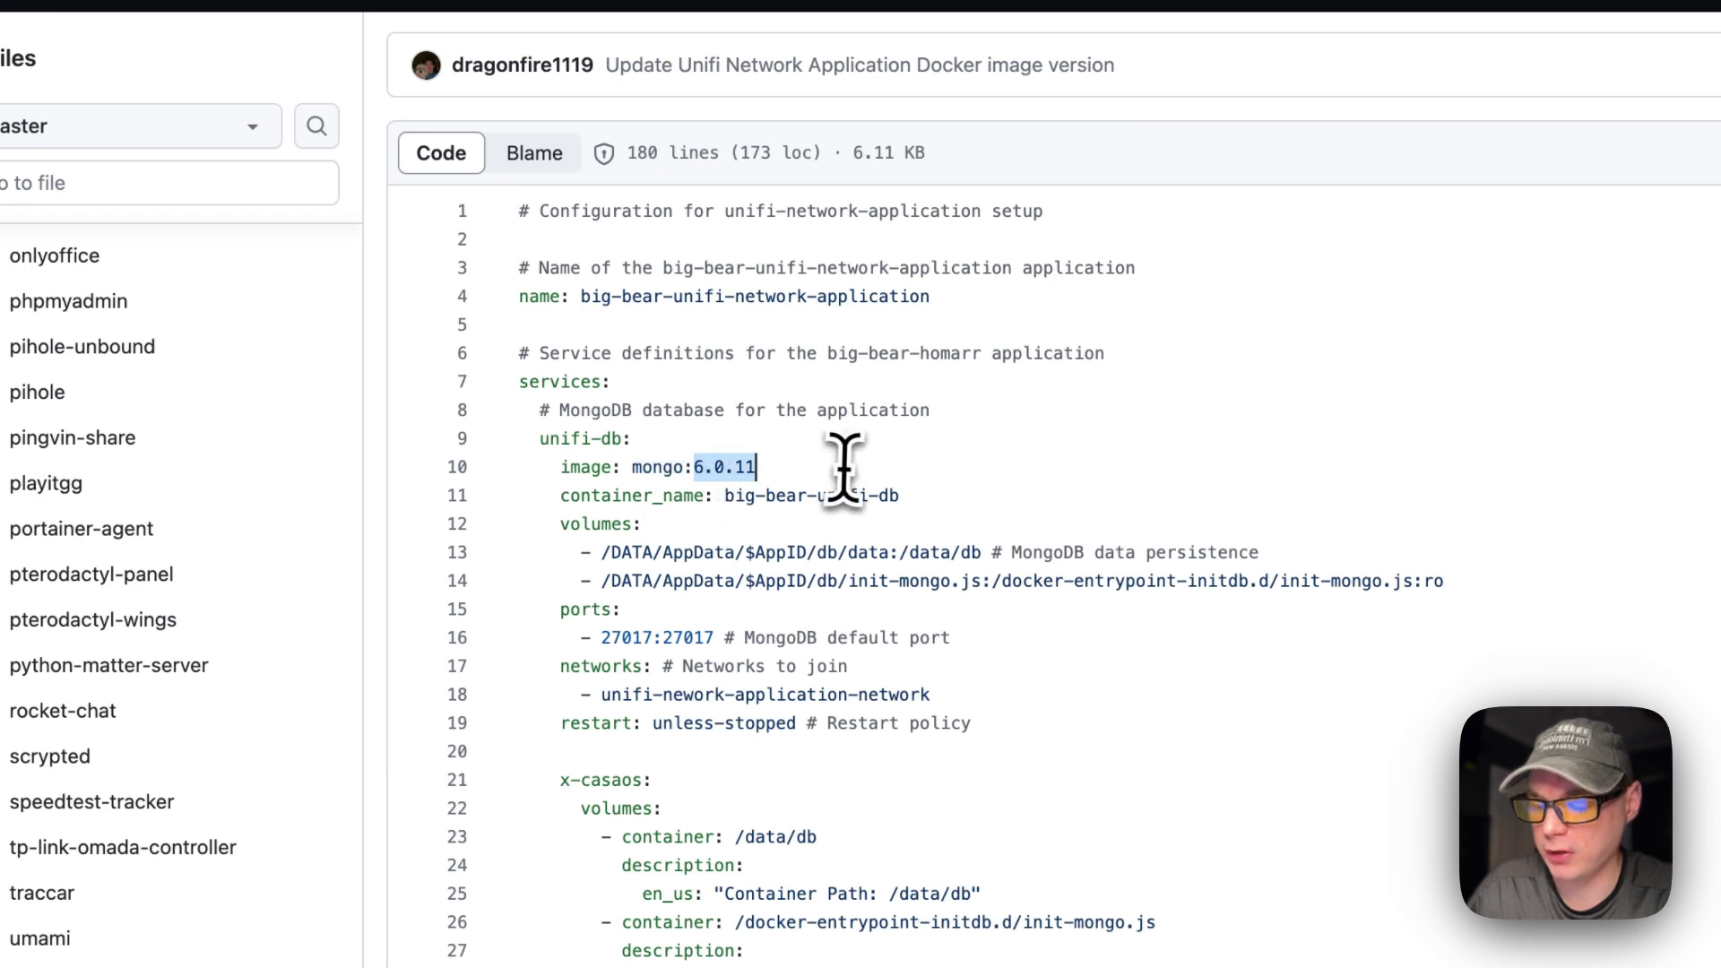
{"action": "left_click_drag", "start_coordinate": [563, 495], "coordinate": [966, 491]}
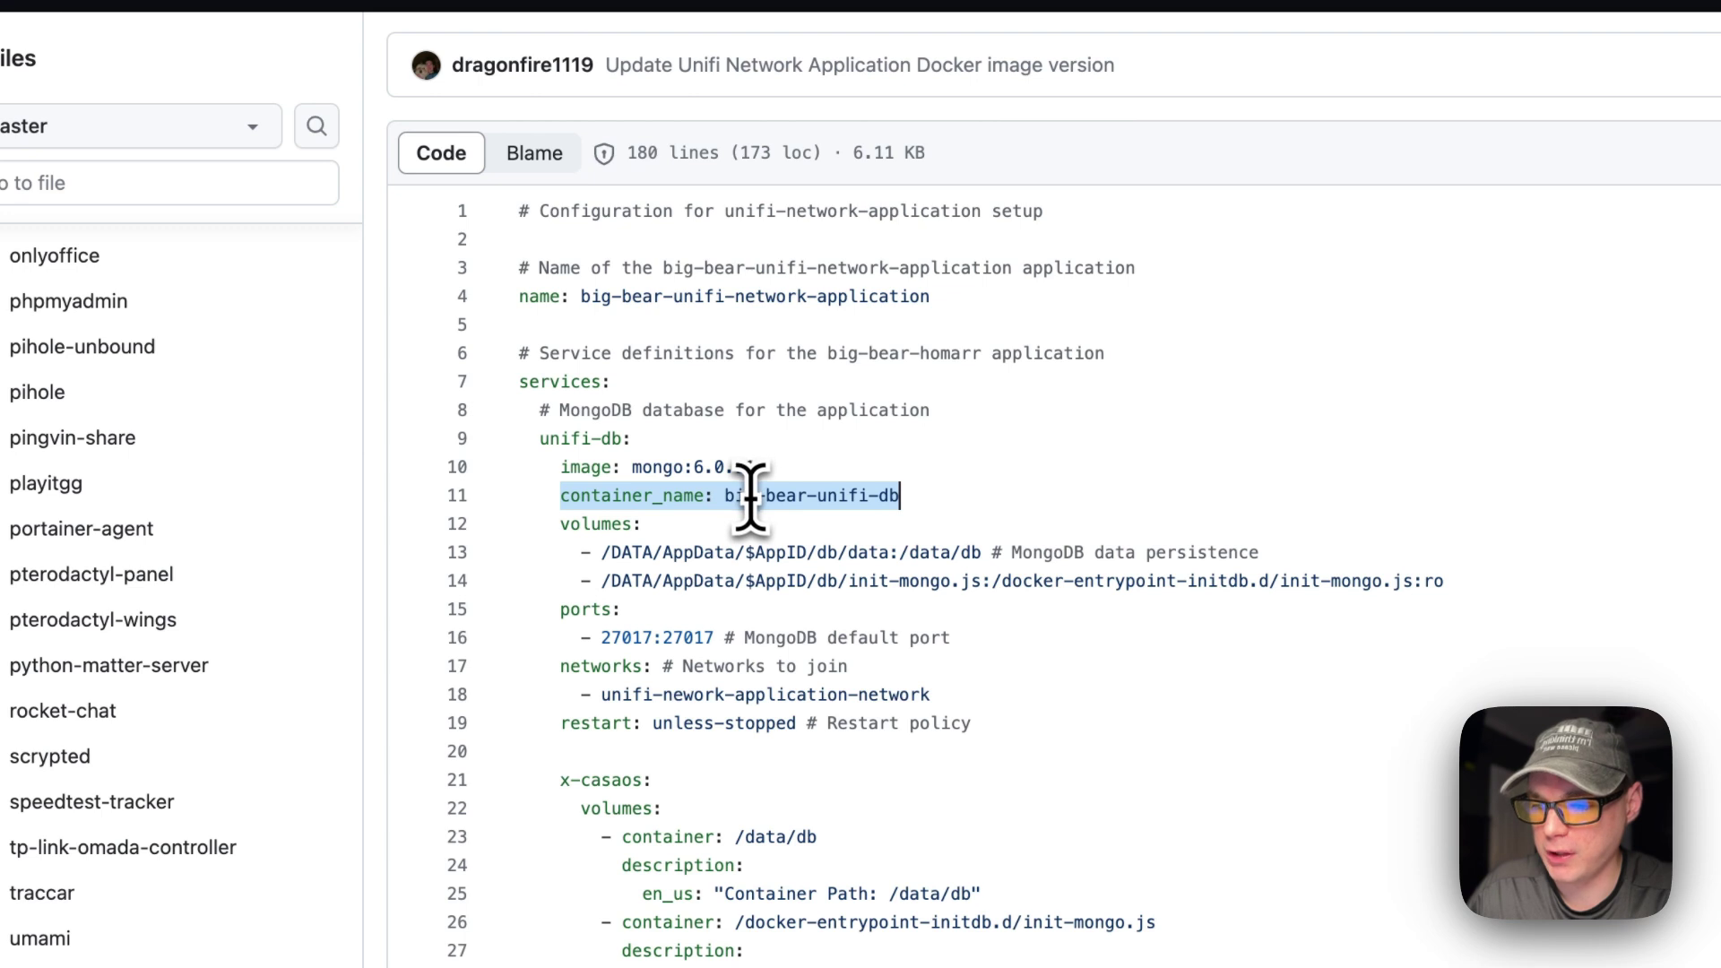
Step: Examine the unifi-db volume mappings for the MongoDB data folder and the read-only init-mongo.js file
{"action": "left_click_drag", "start_coordinate": [563, 529], "coordinate": [1445, 576]}
{"action": "left_click", "coordinate": [296, 473]}
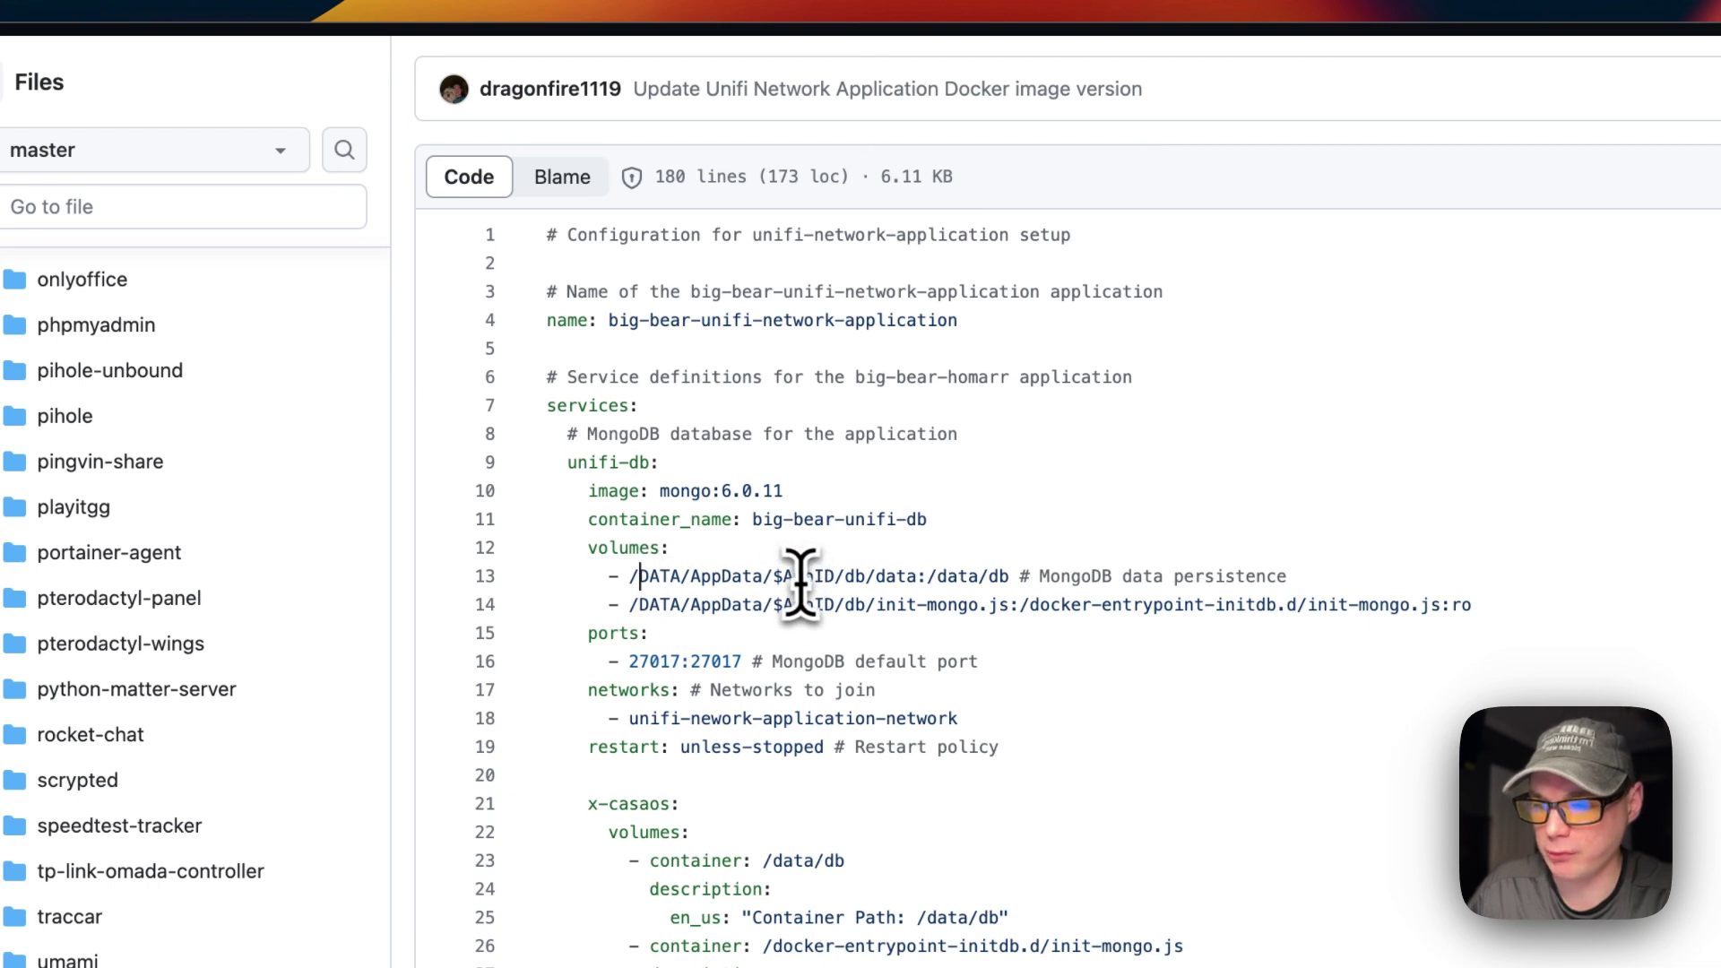
{"action": "left_click_drag", "start_coordinate": [547, 320], "coordinate": [1085, 313]}
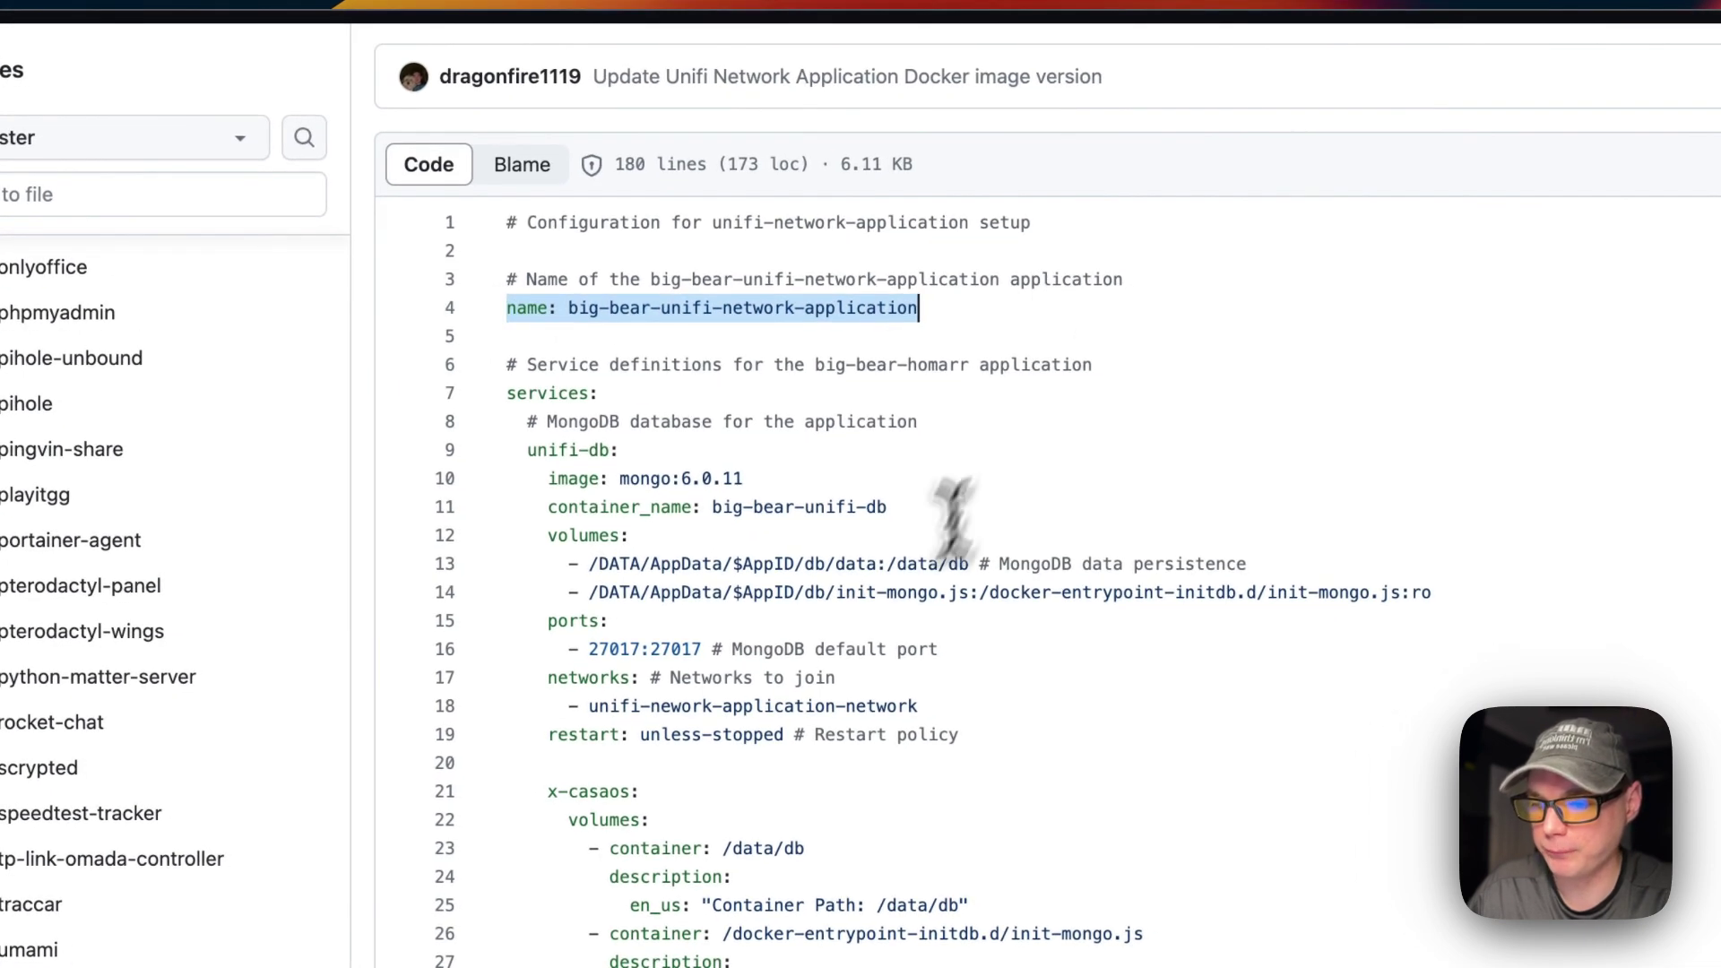
{"action": "left_click", "coordinate": [806, 565]}
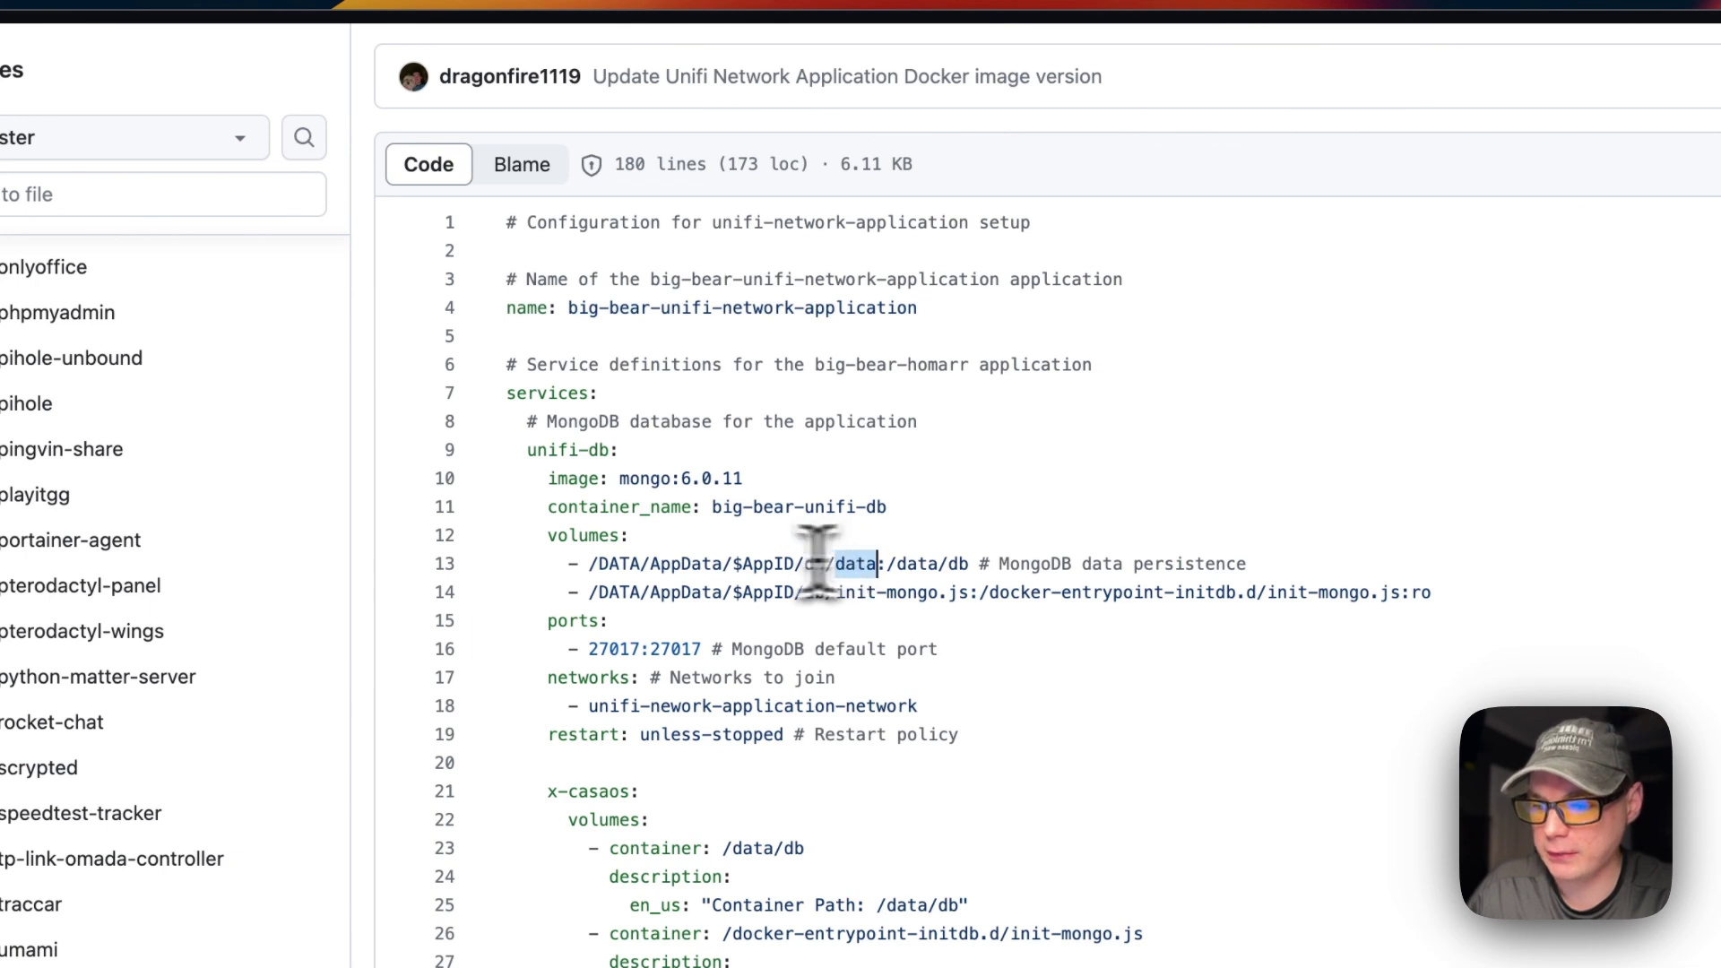
{"action": "left_click_drag", "start_coordinate": [590, 565], "coordinate": [970, 563]}
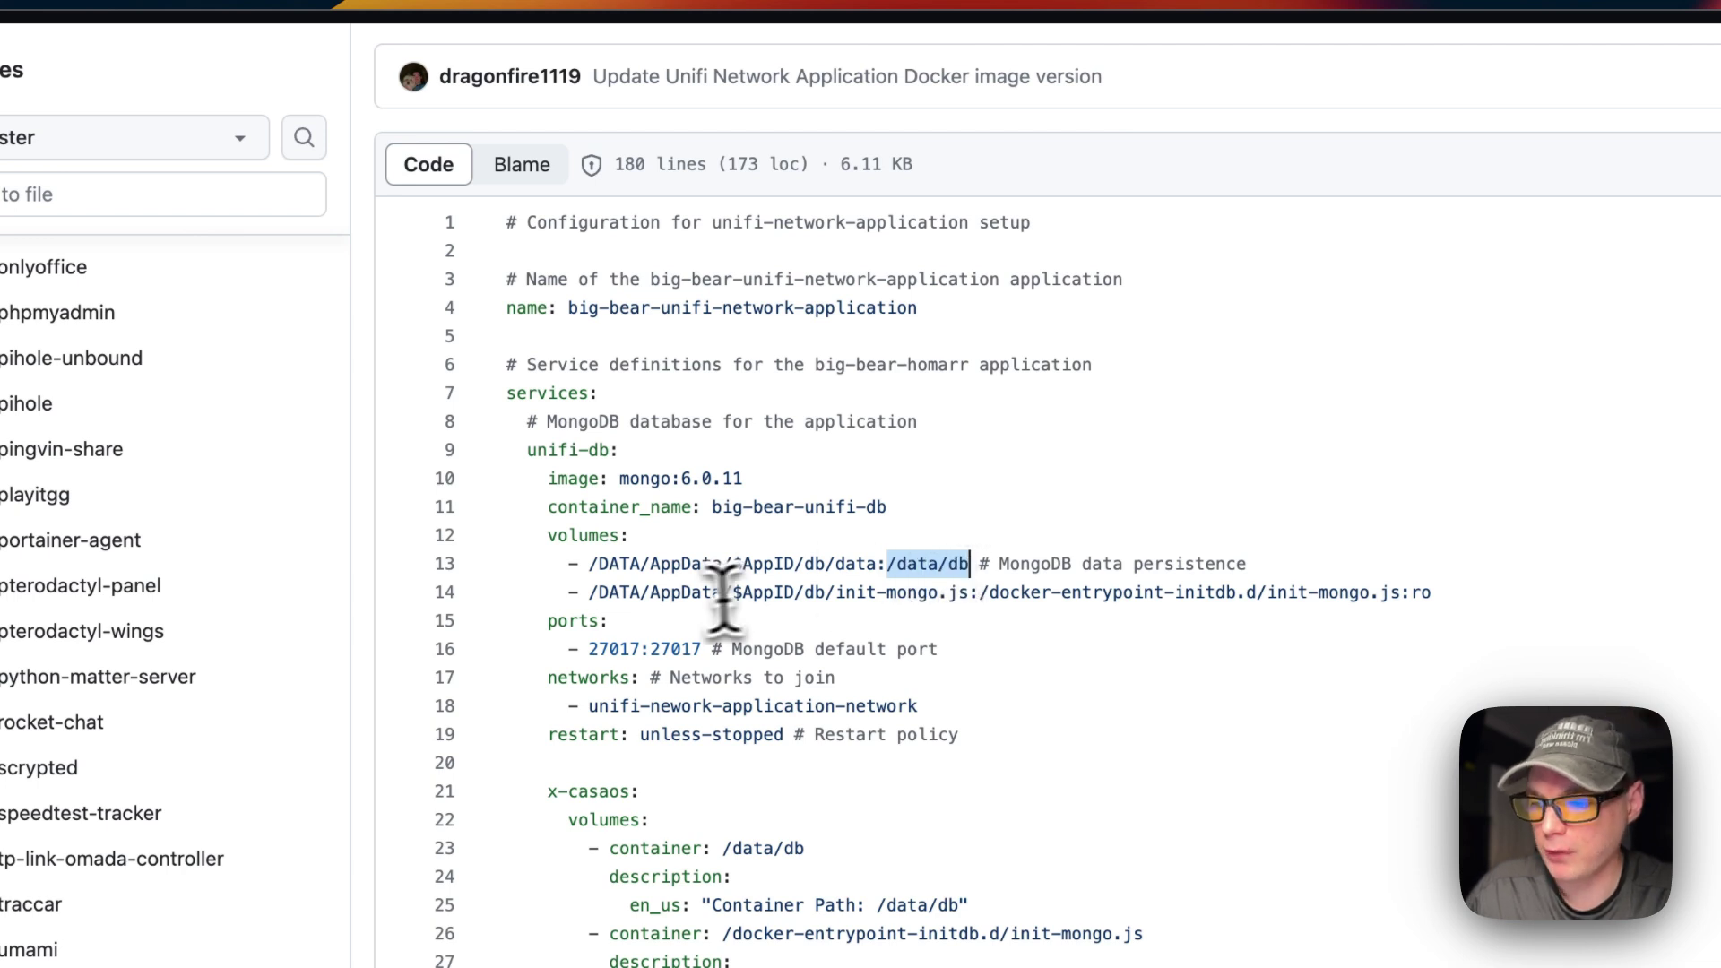
{"action": "left_click_drag", "start_coordinate": [588, 593], "coordinate": [959, 597]}
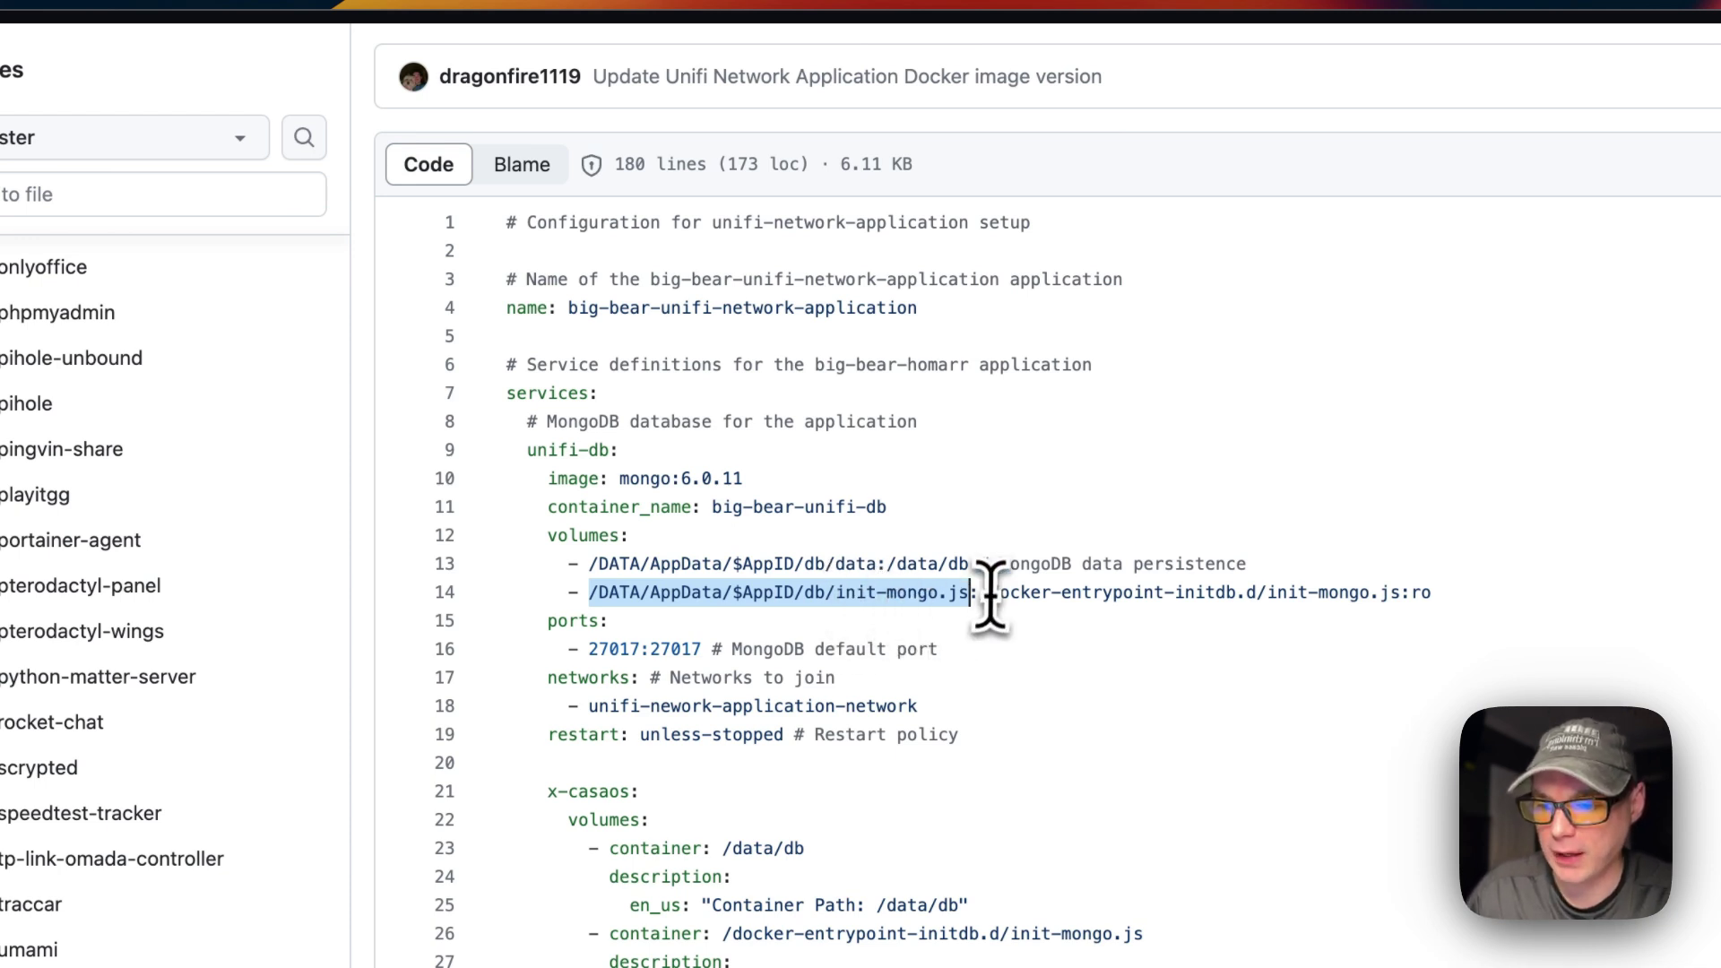
{"action": "left_click_drag", "start_coordinate": [977, 594], "coordinate": [1435, 593]}
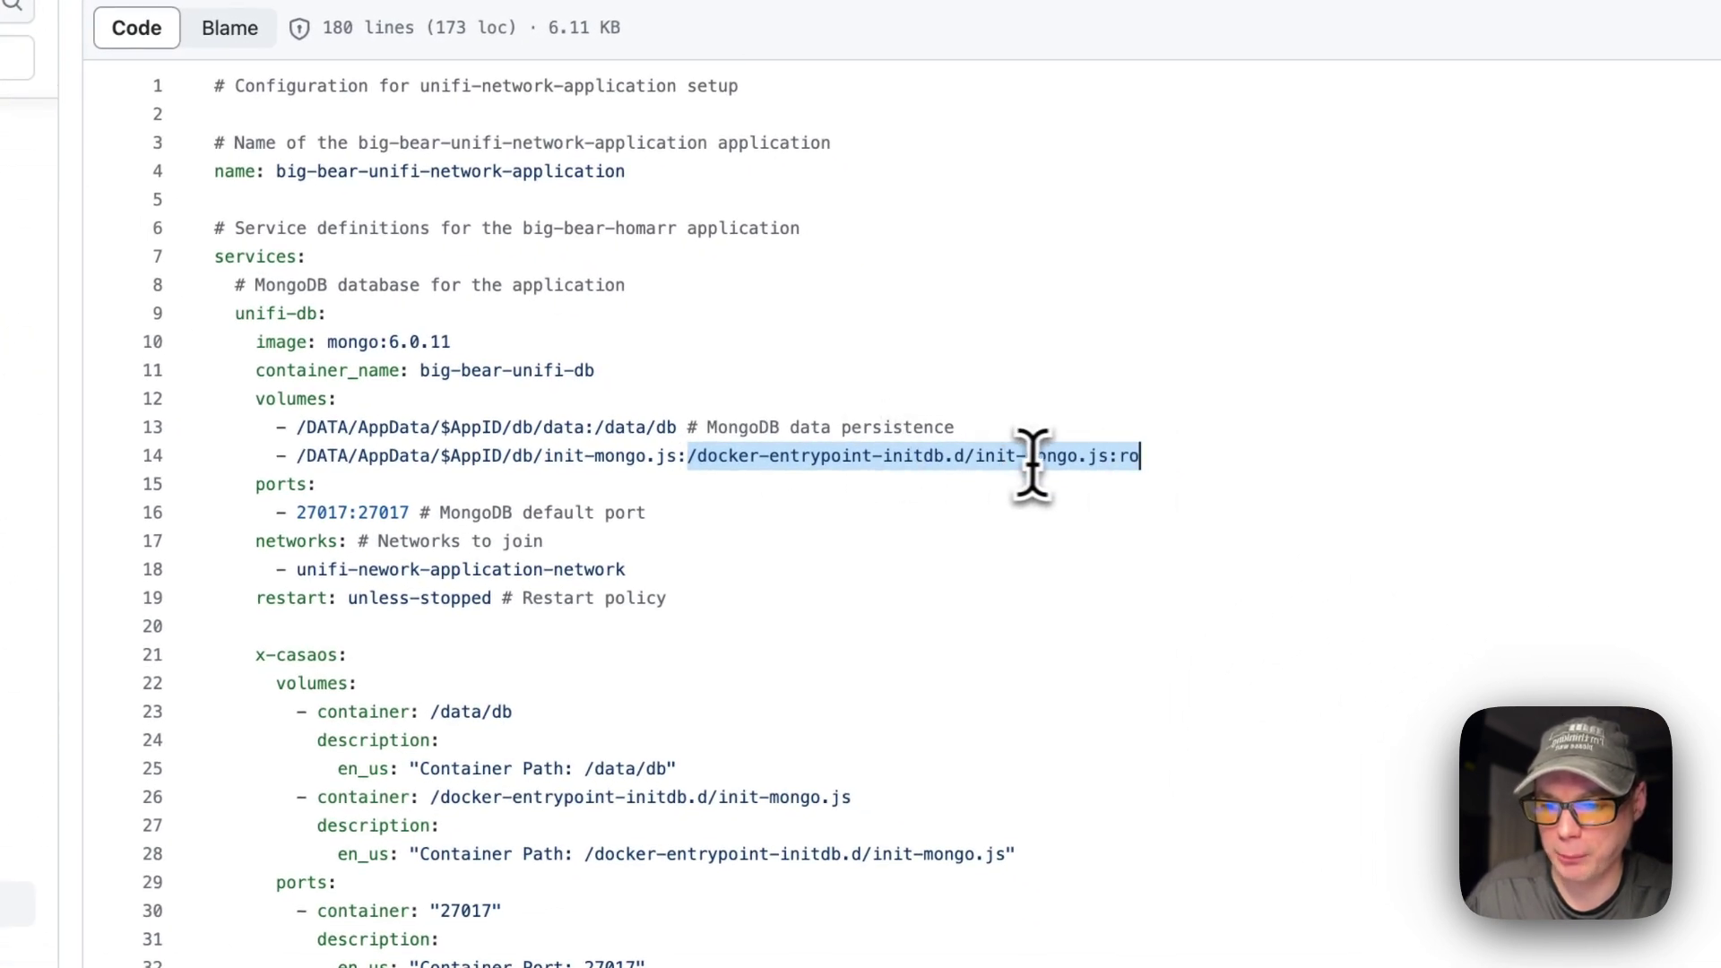
{"action": "double_click", "coordinate": [1131, 457]}
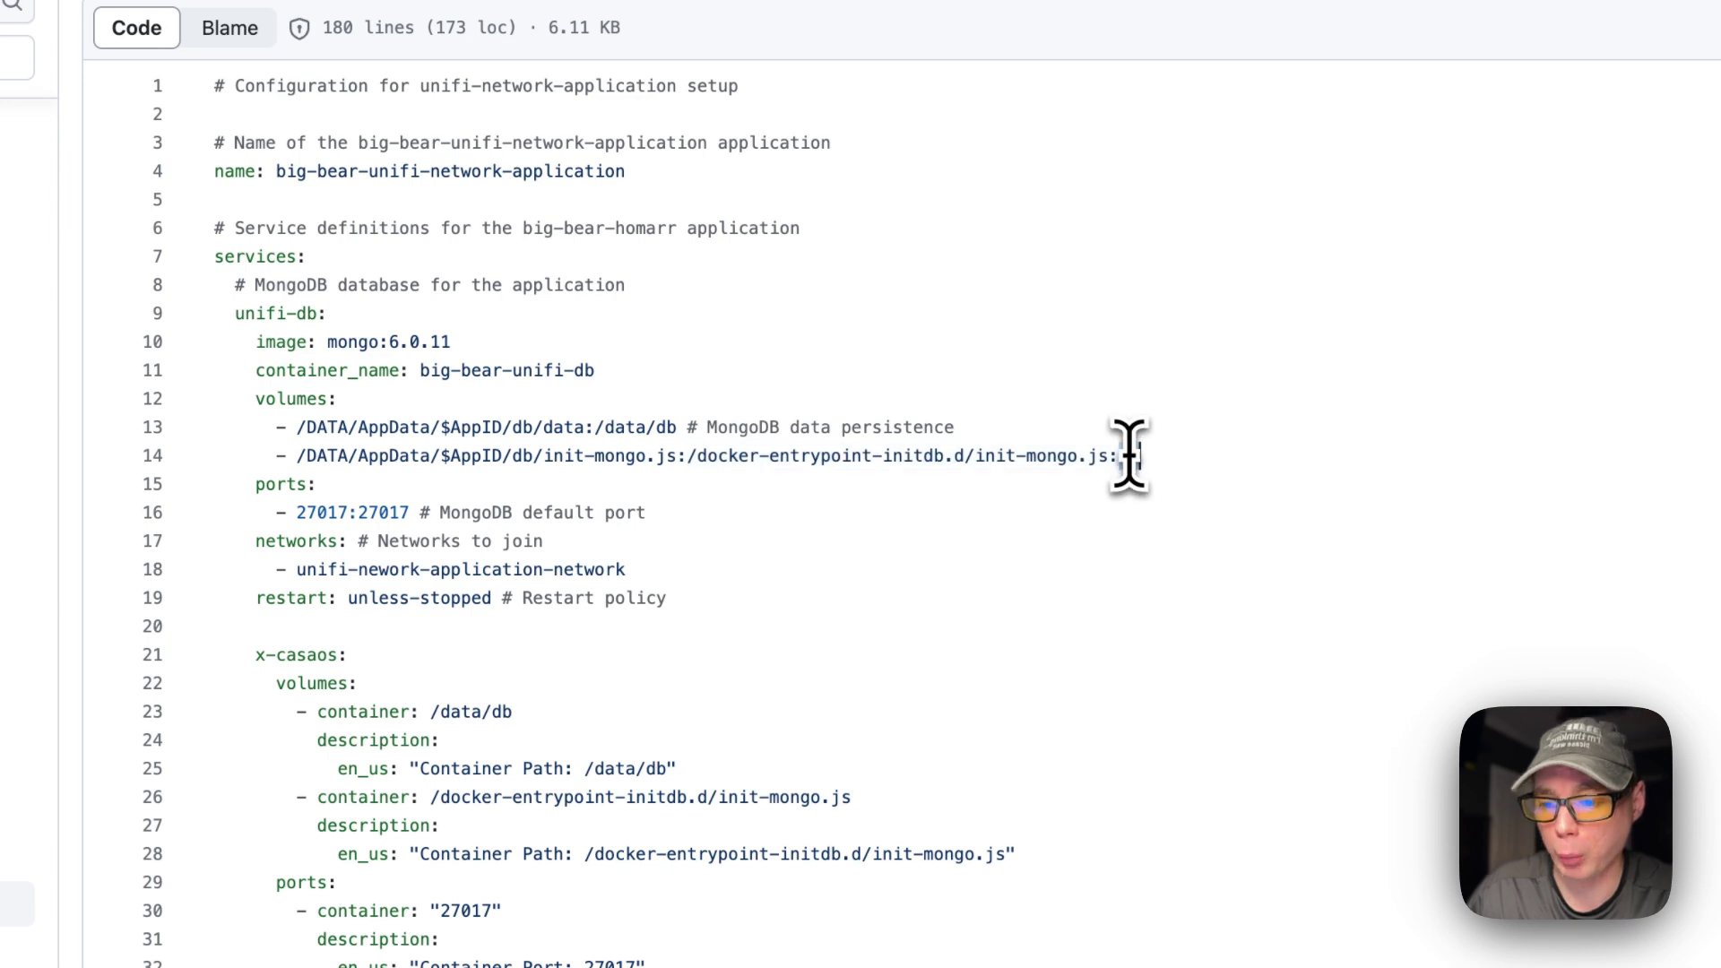
Step: Examine the unifi-db port mapping and joined network, along with that network's driver definition near the end of the file
{"action": "scroll", "coordinate": [788, 530], "scroll_direction": "down", "scroll_amount": 1}
{"action": "left_click_drag", "start_coordinate": [529, 454], "coordinate": [964, 484]}
{"action": "double_click", "coordinate": [639, 484]}
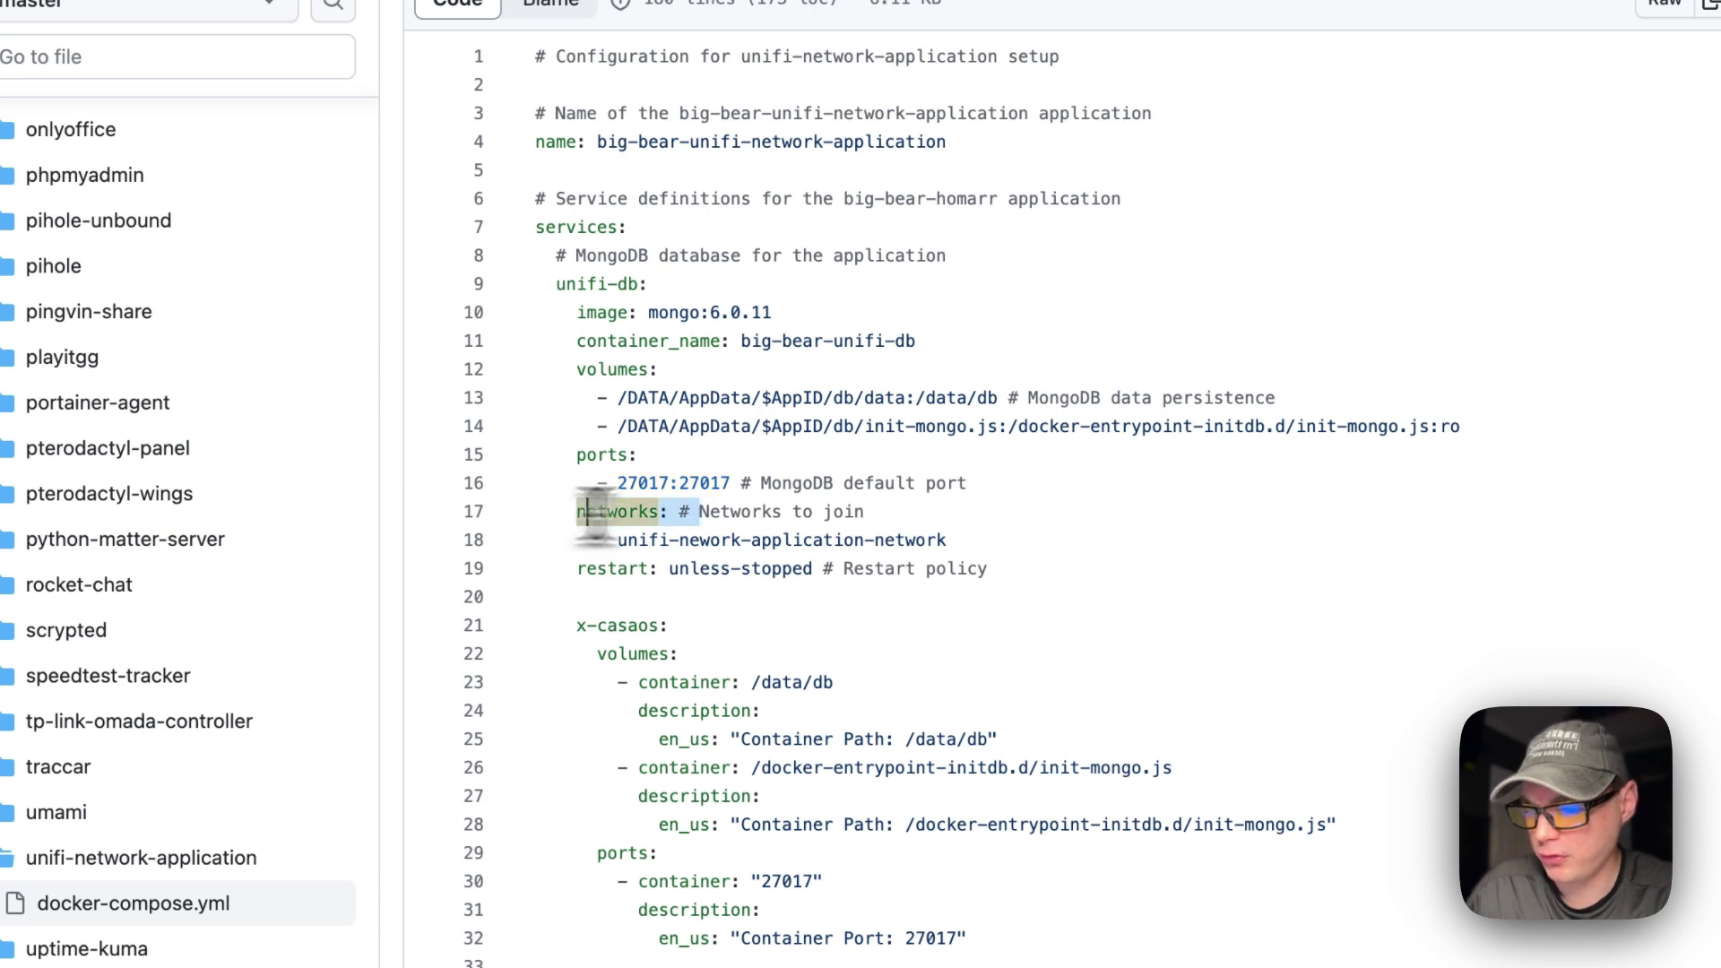
{"action": "left_click_drag", "start_coordinate": [590, 516], "coordinate": [966, 533]}
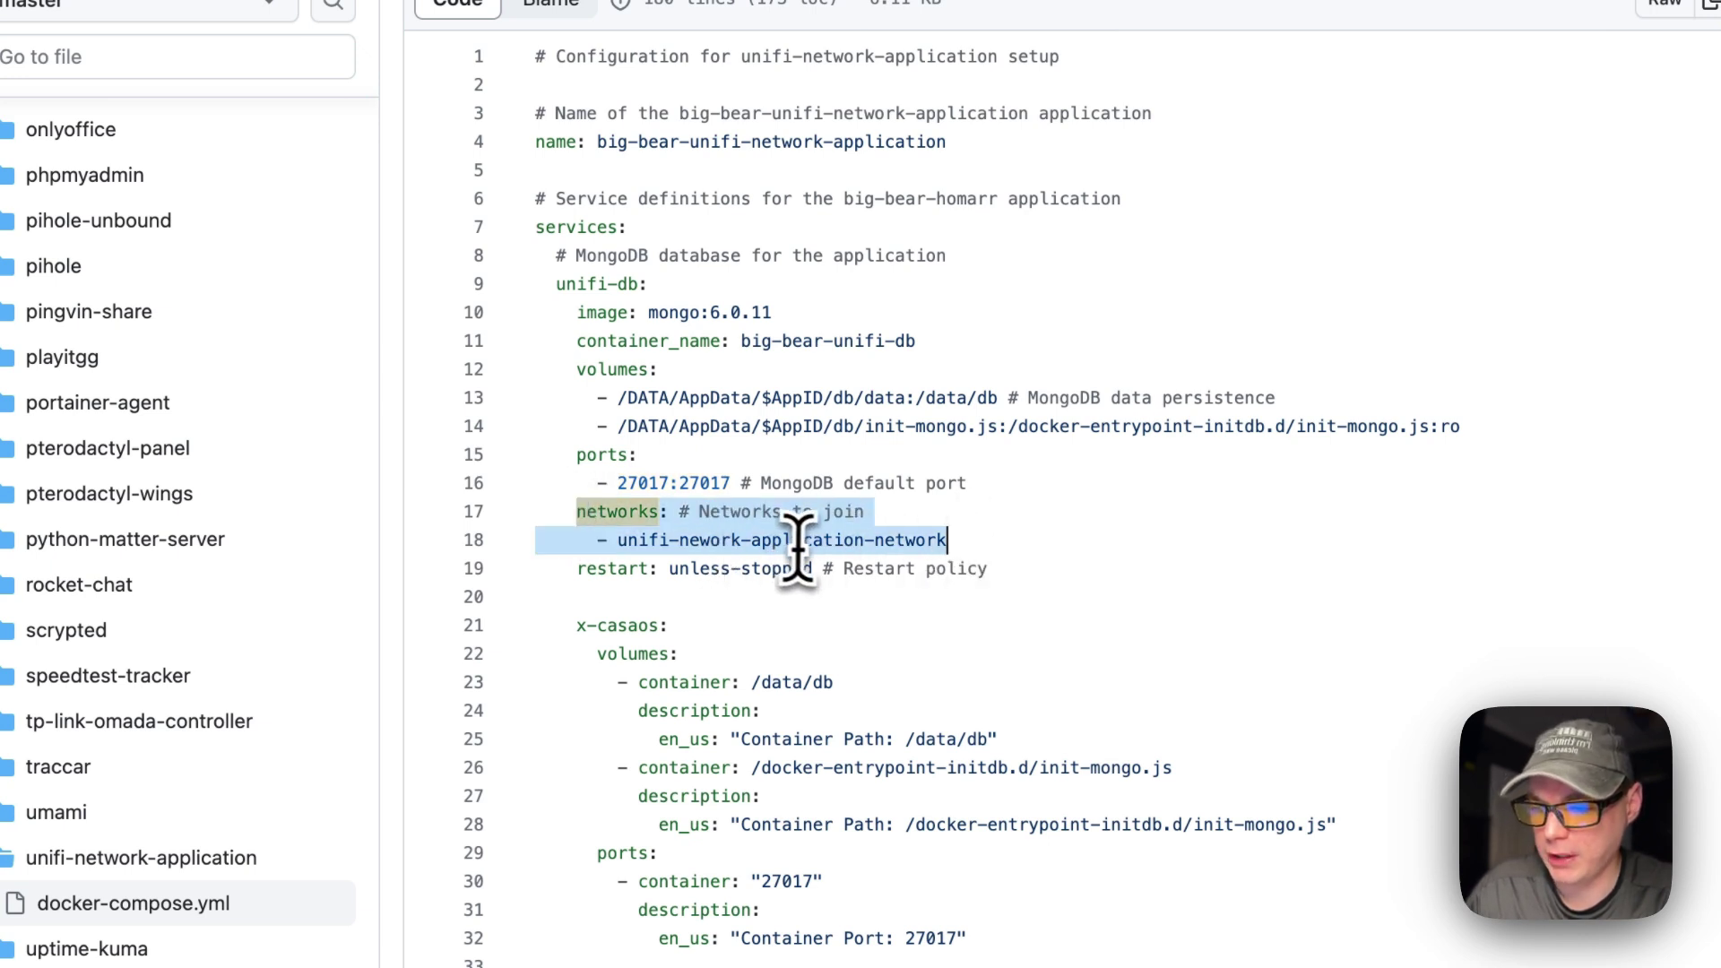
{"action": "scroll", "coordinate": [717, 520], "scroll_direction": "down", "scroll_amount": 20}
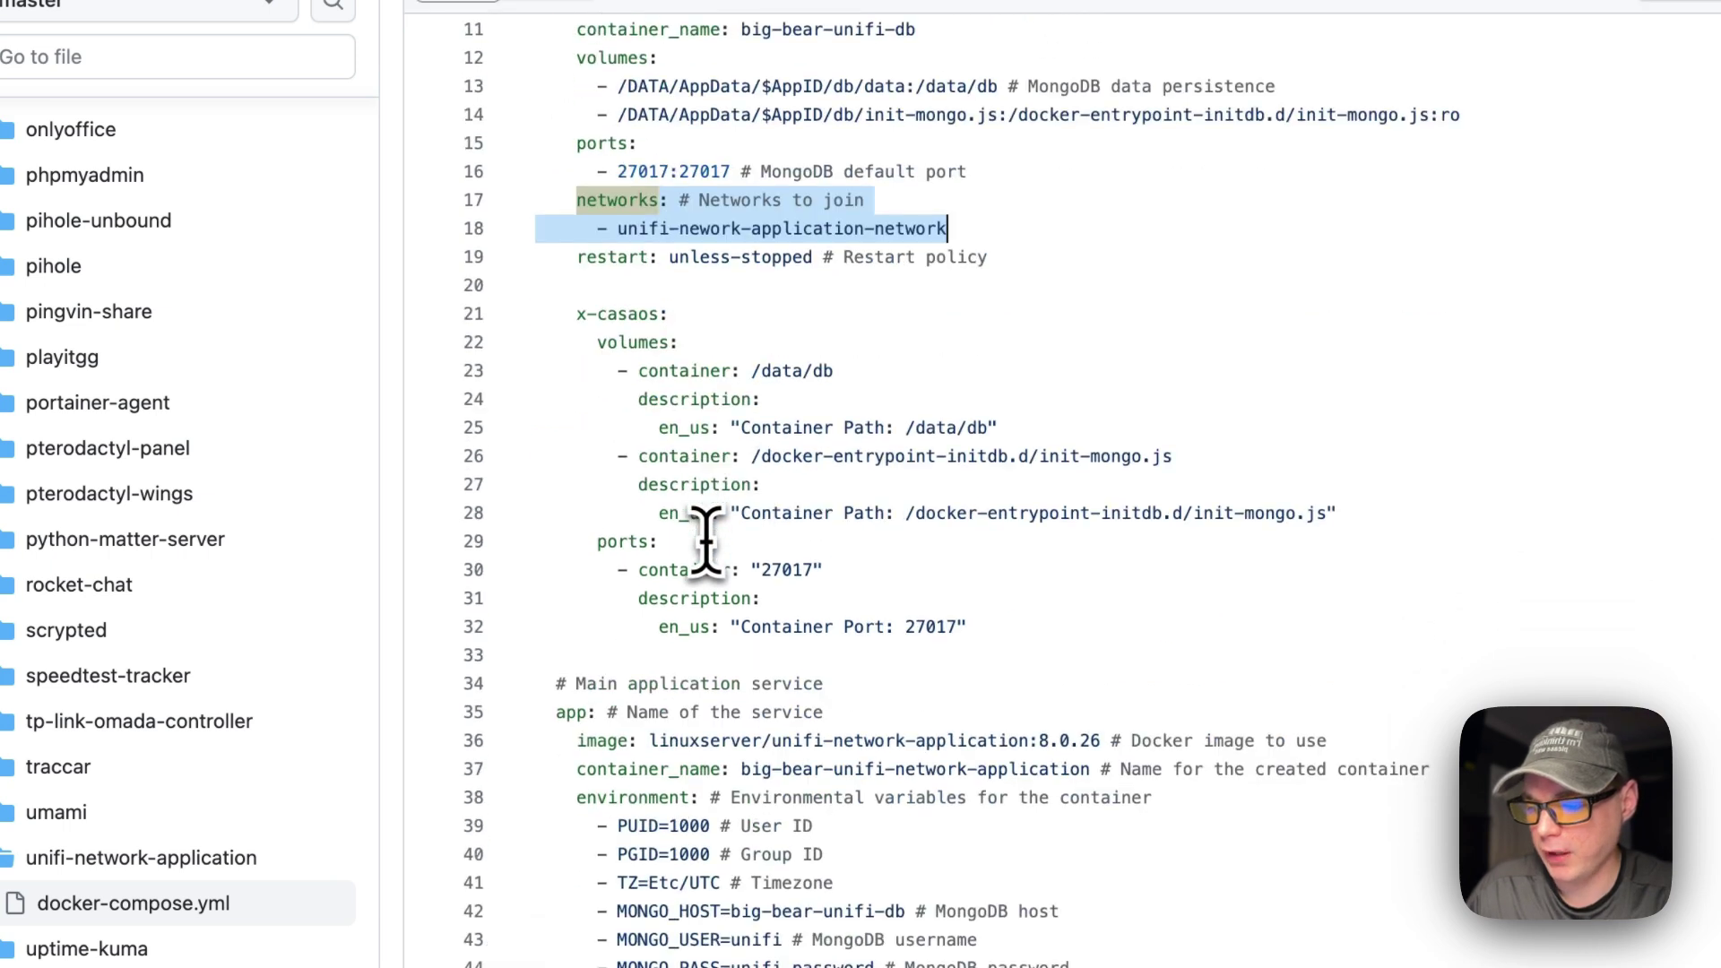
{"action": "scroll", "coordinate": [707, 523], "scroll_direction": "down", "scroll_amount": 12}
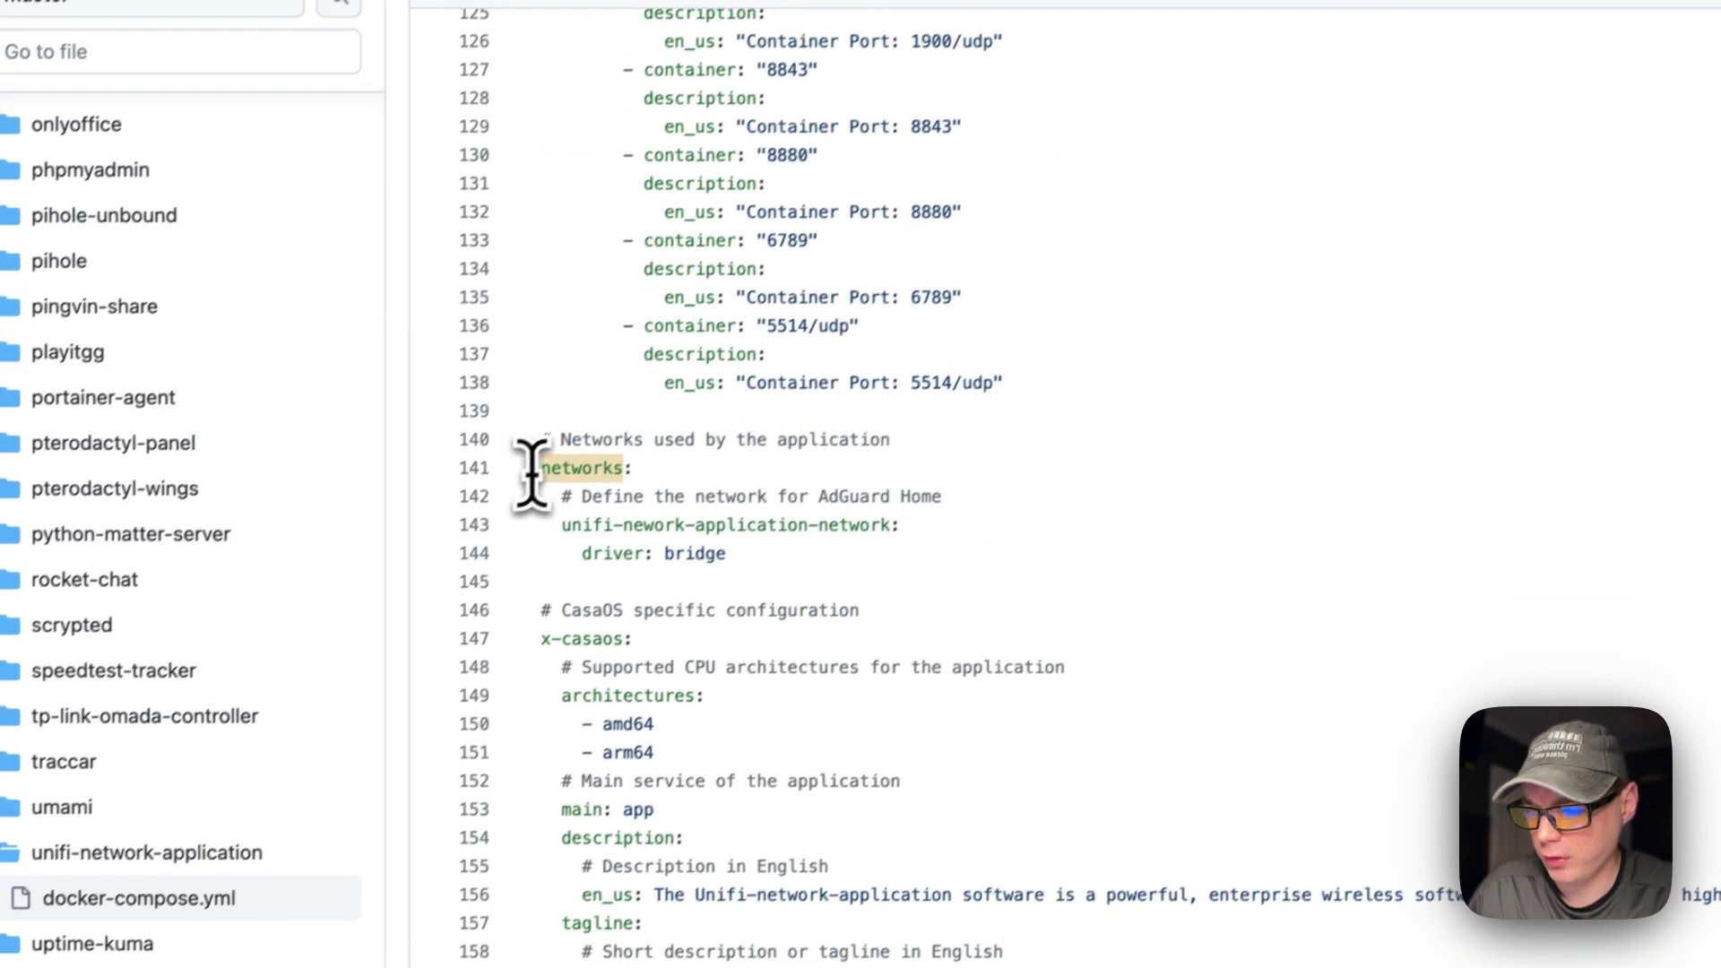
{"action": "left_click_drag", "start_coordinate": [538, 467], "coordinate": [643, 554]}
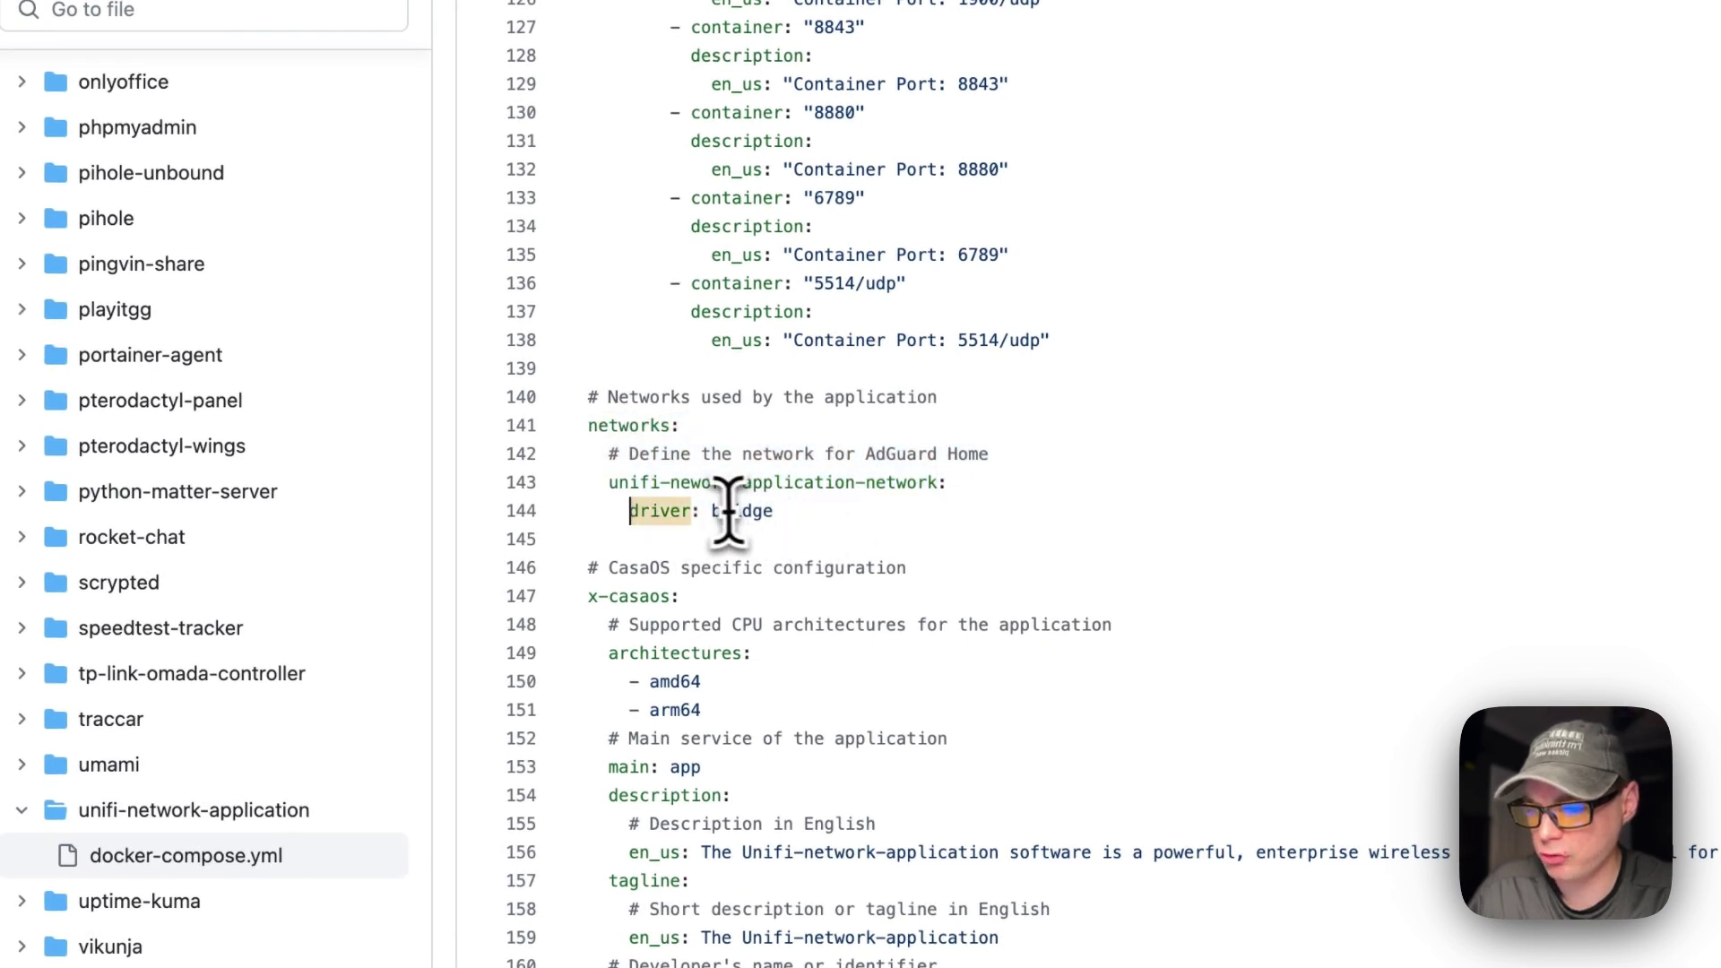
Step: Compare the app service's MONGO_HOST value with the container name of the unifi-db service
{"action": "scroll", "coordinate": [659, 493], "scroll_direction": "up", "scroll_amount": 20}
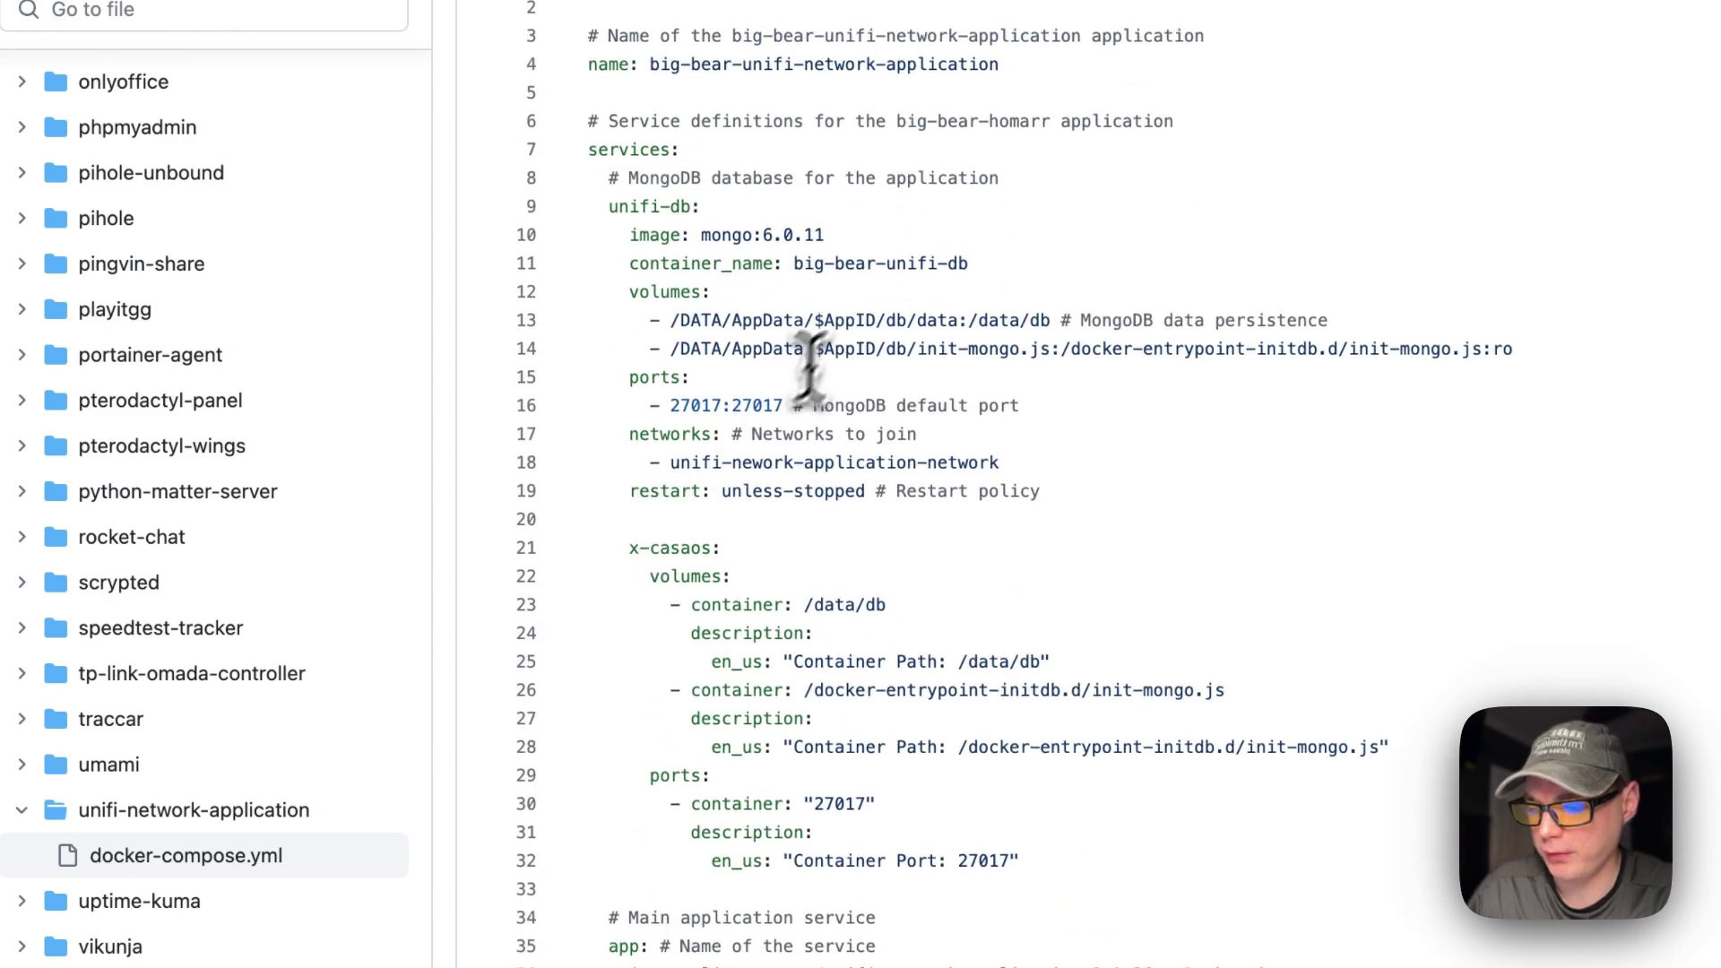
{"action": "scroll", "coordinate": [807, 365], "scroll_direction": "down", "scroll_amount": 1}
{"action": "scroll", "coordinate": [754, 558], "scroll_direction": "down", "scroll_amount": 5}
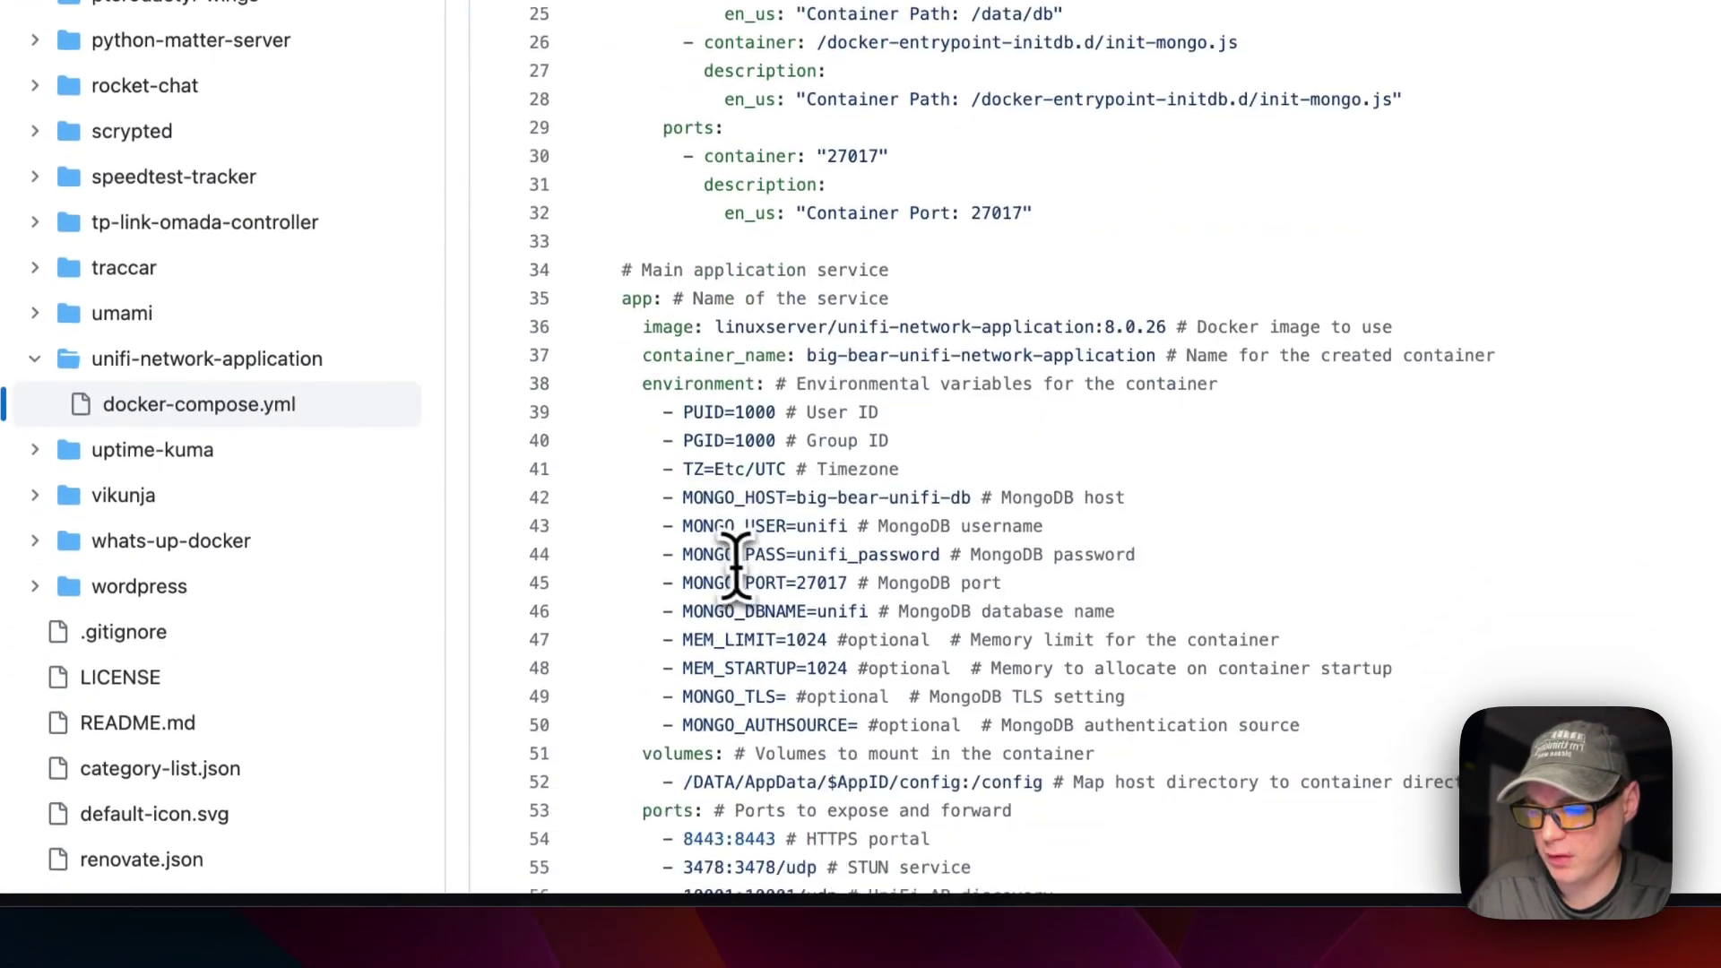
{"action": "scroll", "coordinate": [805, 386], "scroll_direction": "up", "scroll_amount": 4}
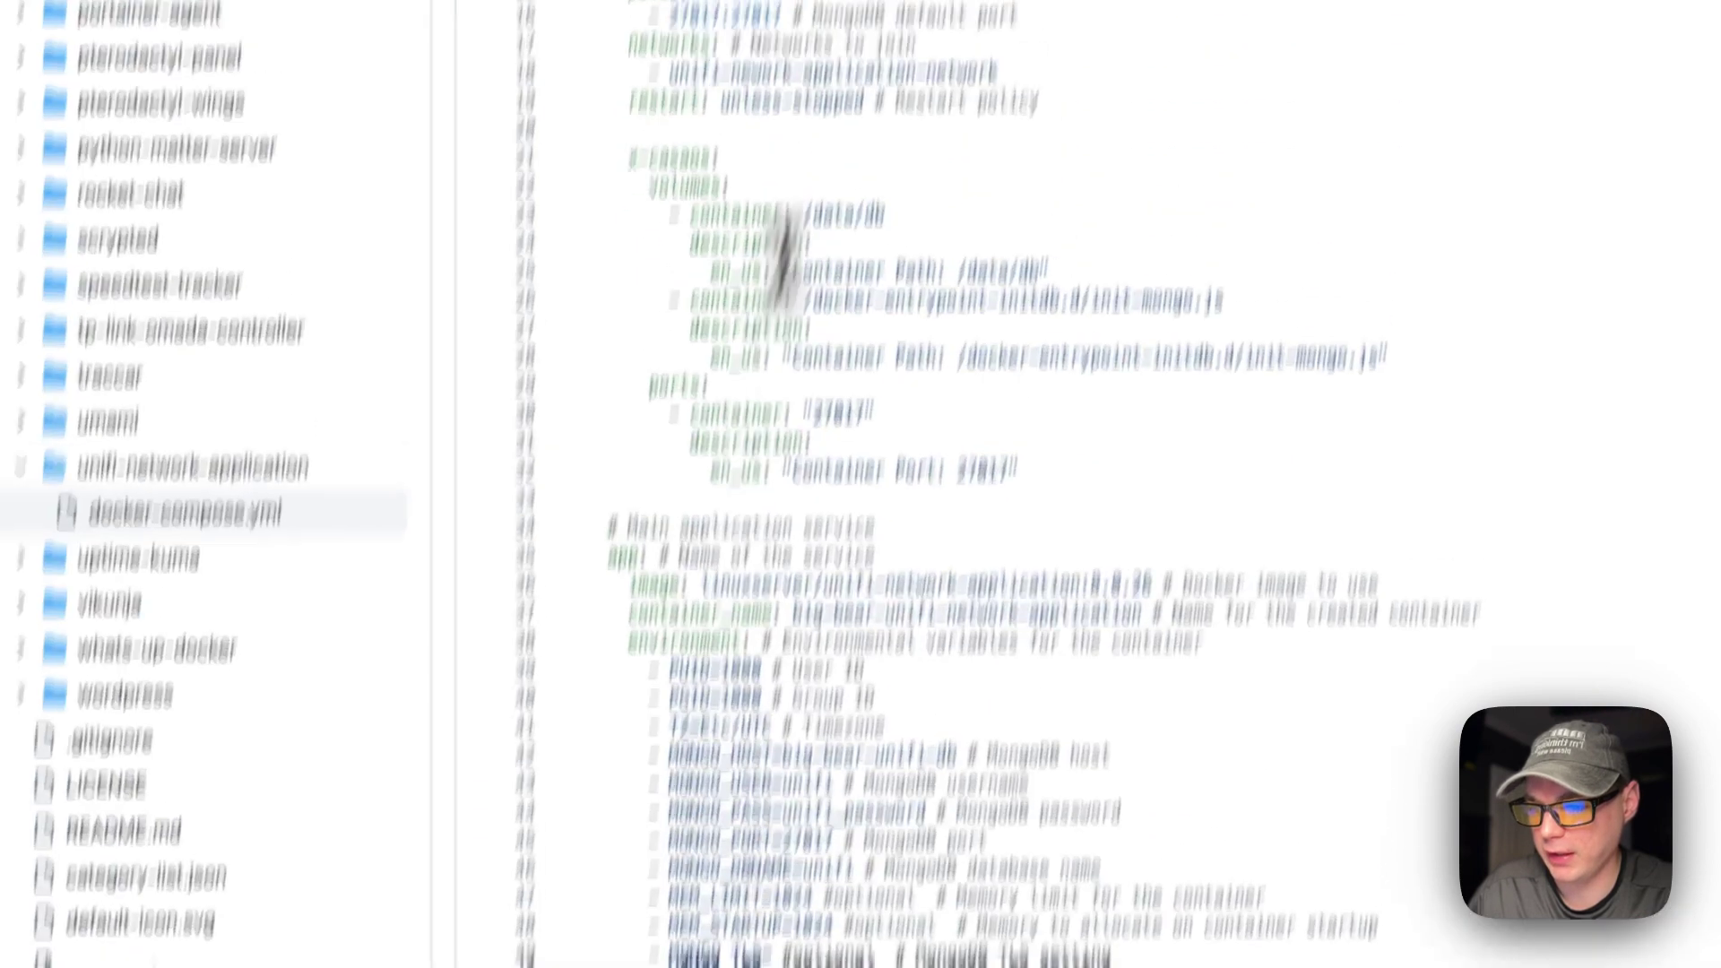
{"action": "scroll", "coordinate": [817, 439], "scroll_direction": "down", "scroll_amount": 9}
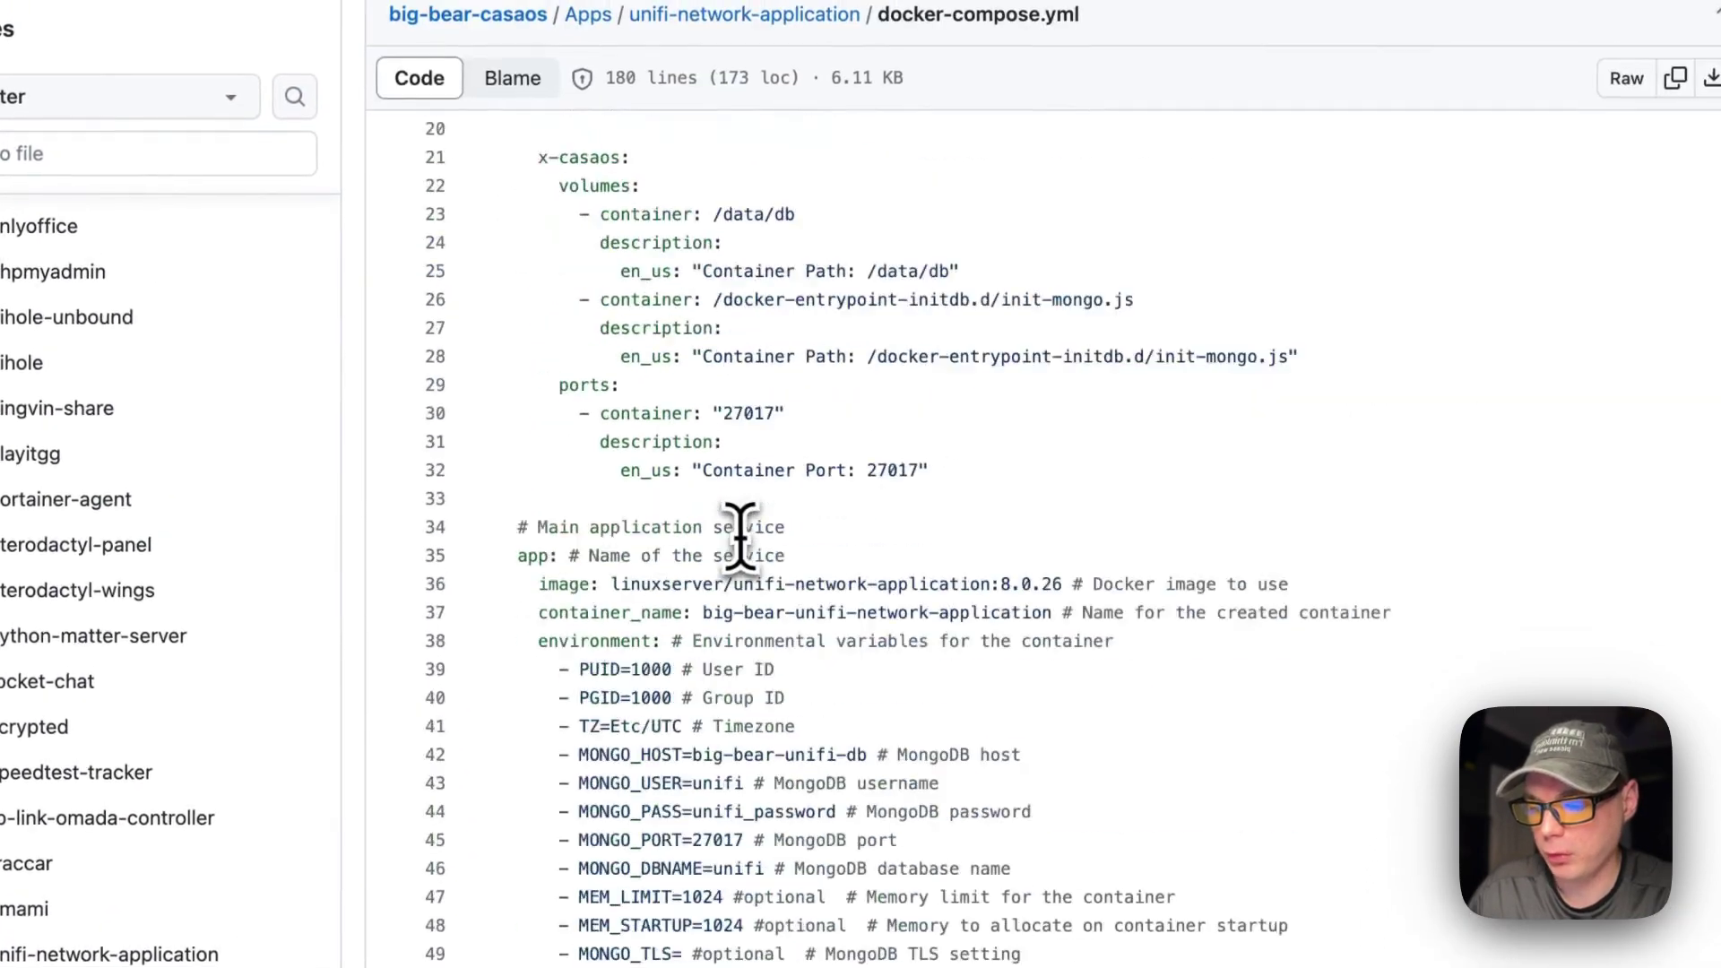
{"action": "left_click_drag", "start_coordinate": [693, 422], "coordinate": [867, 422]}
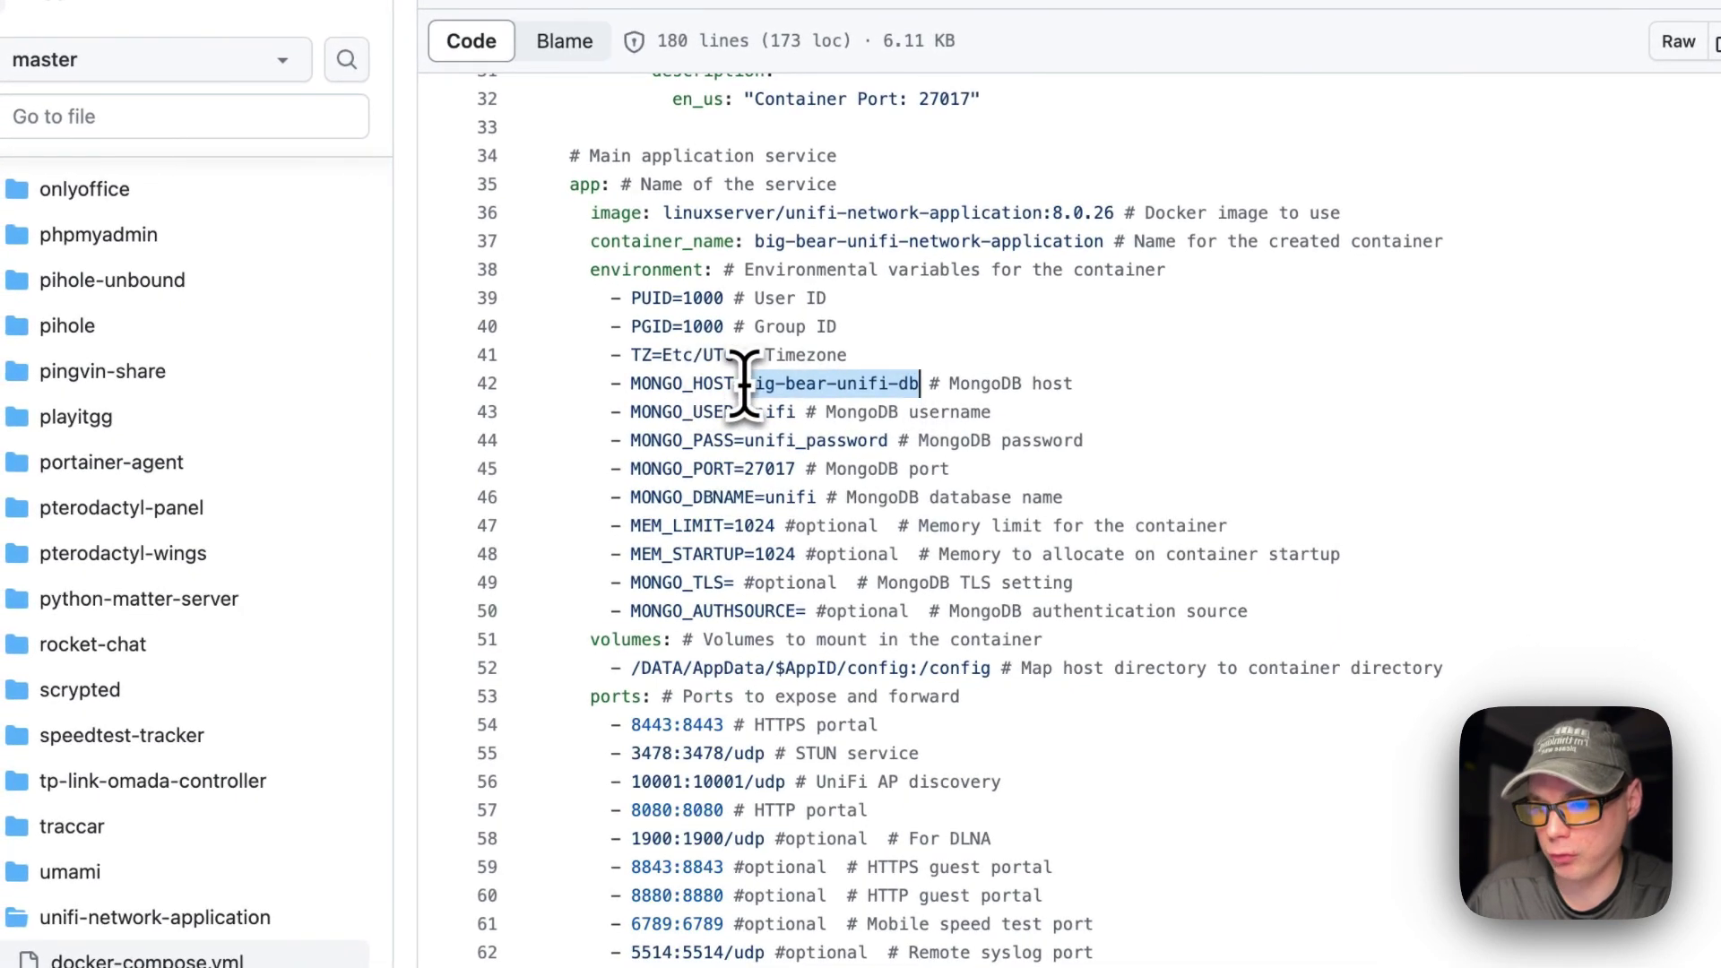
{"action": "scroll", "coordinate": [858, 386], "scroll_direction": "up", "scroll_amount": 10}
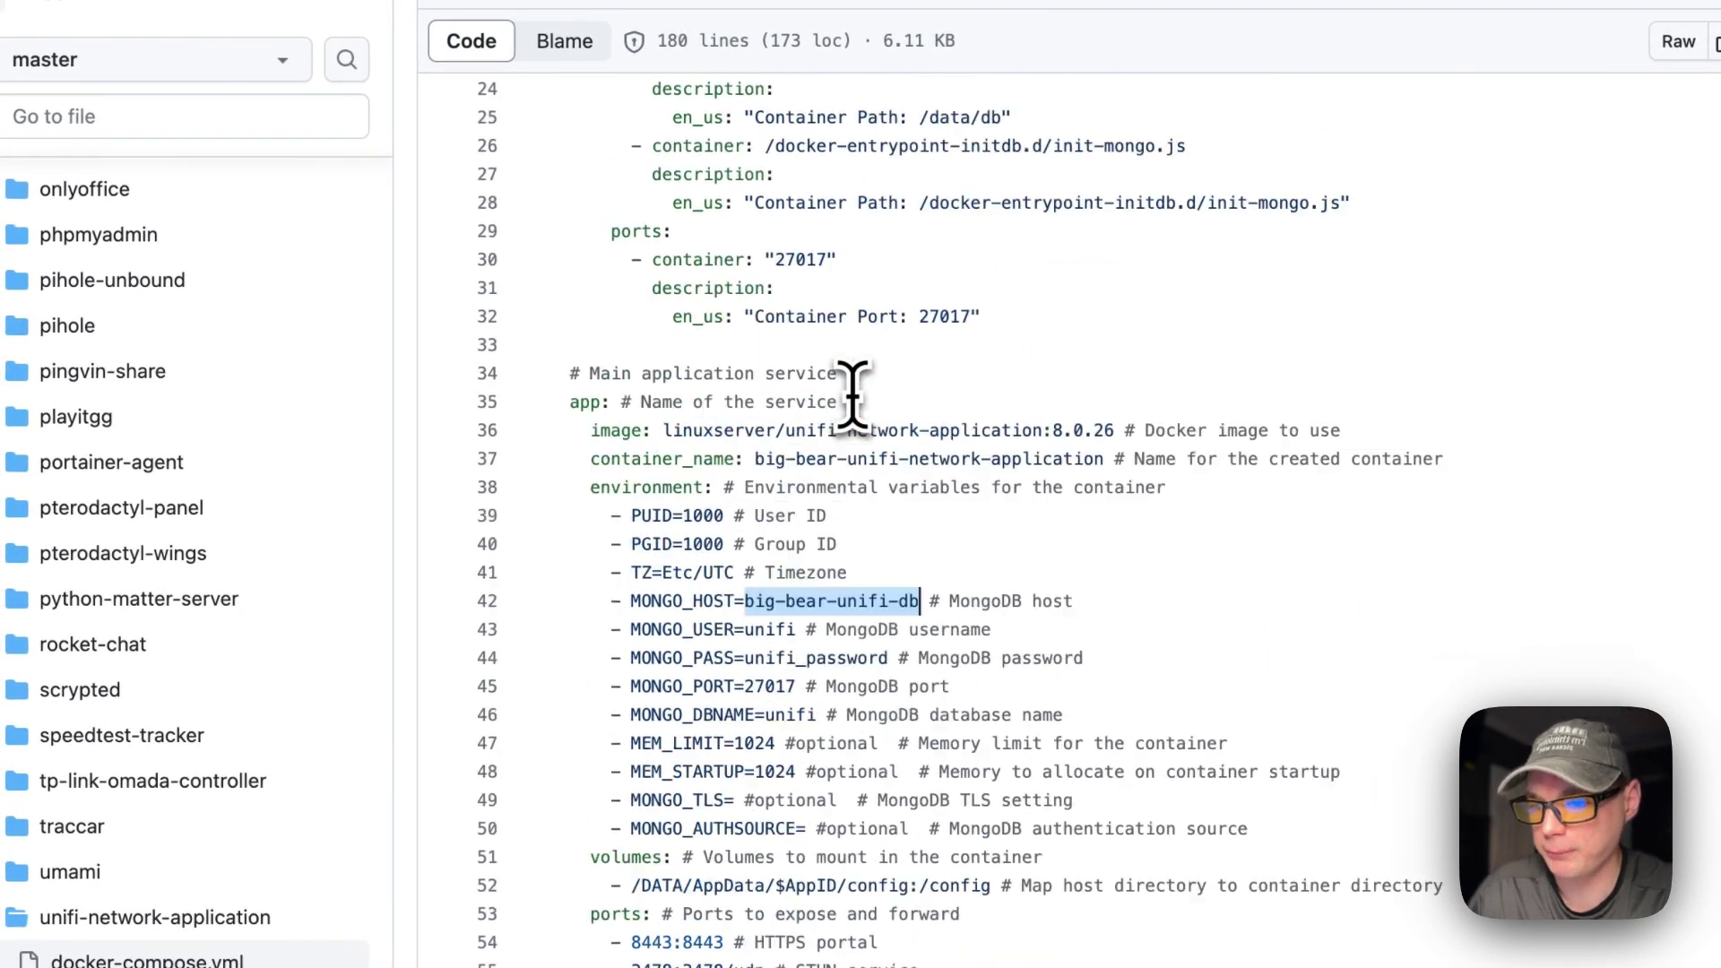
{"action": "left_click_drag", "start_coordinate": [587, 554], "coordinate": [1165, 551]}
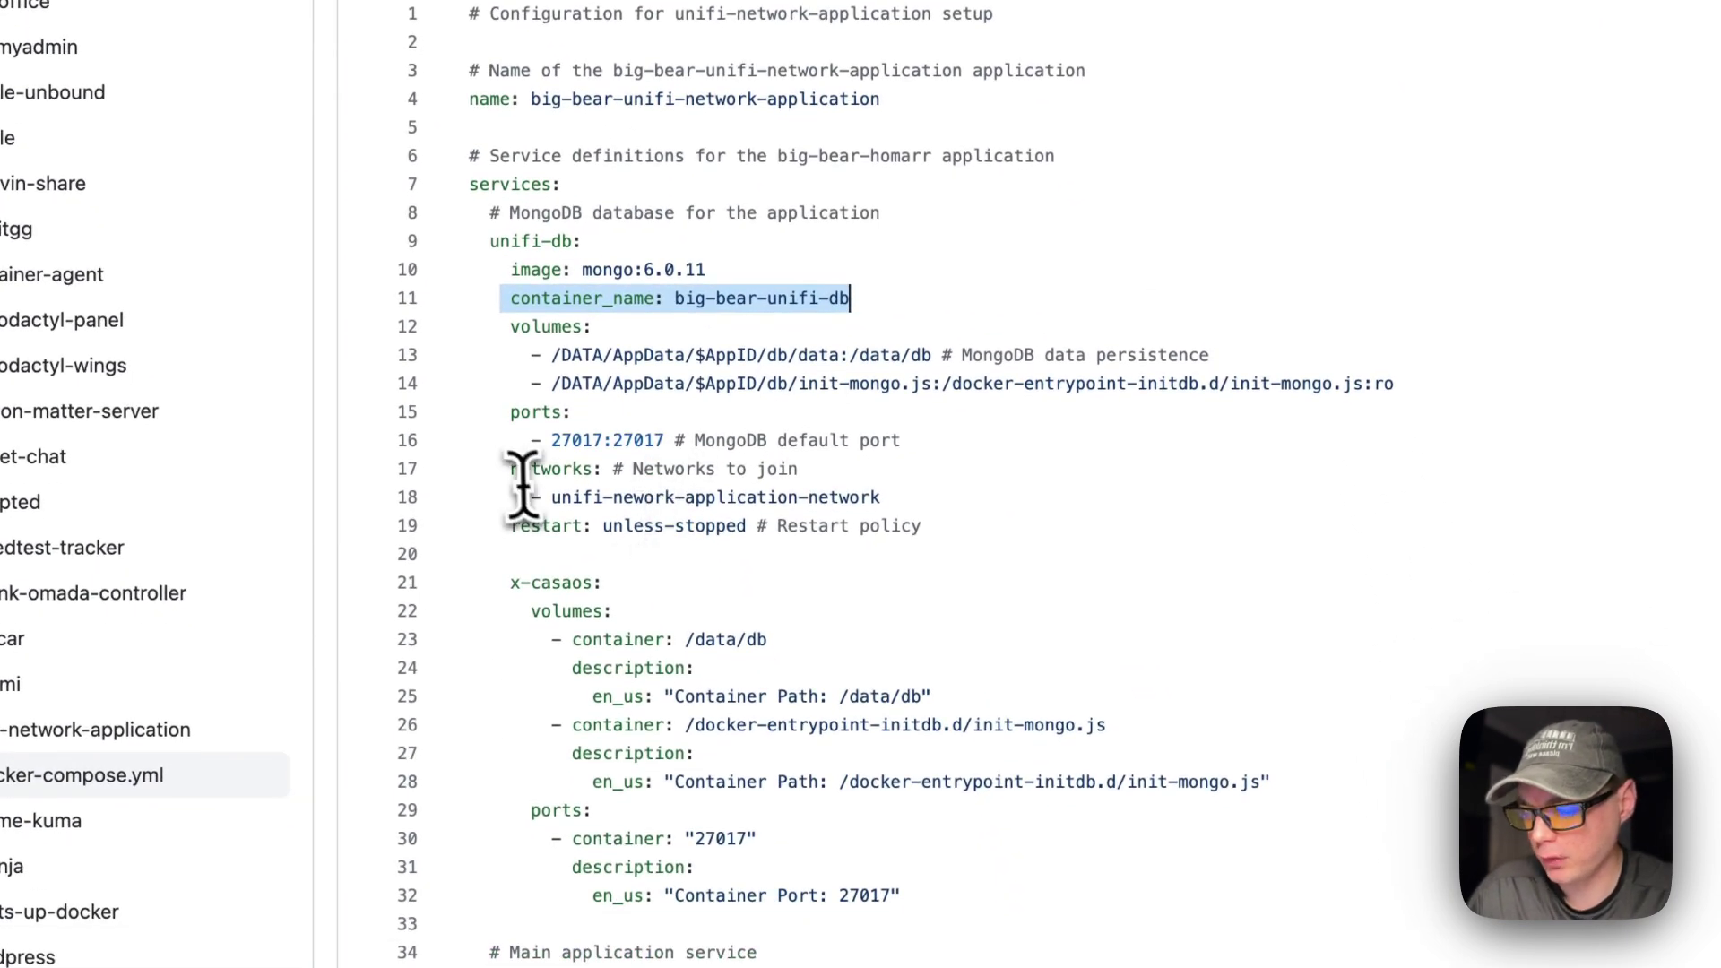
Step: Examine the unifi-db restart policy and its x-casaos block describing the volumes and port
{"action": "left_click_drag", "start_coordinate": [511, 527], "coordinate": [933, 536]}
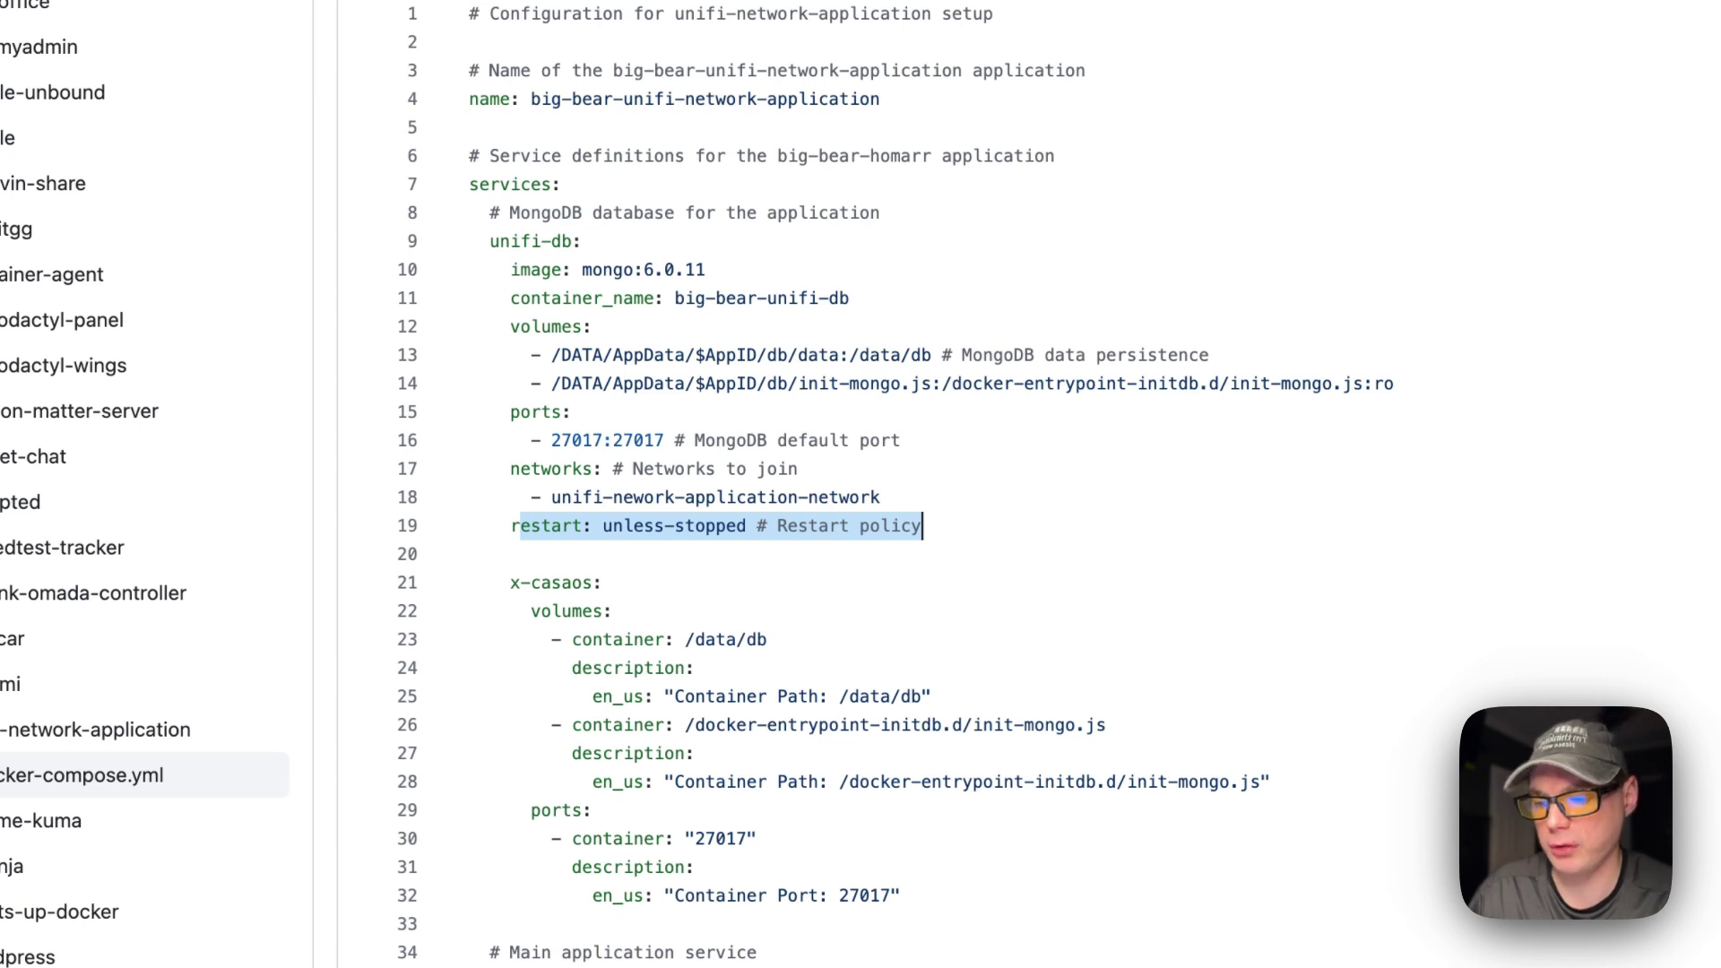
{"action": "scroll", "coordinate": [596, 569], "scroll_direction": "down", "scroll_amount": 3}
{"action": "left_click_drag", "start_coordinate": [511, 463], "coordinate": [860, 662]}
{"action": "left_click_drag", "start_coordinate": [939, 576], "coordinate": [986, 686]}
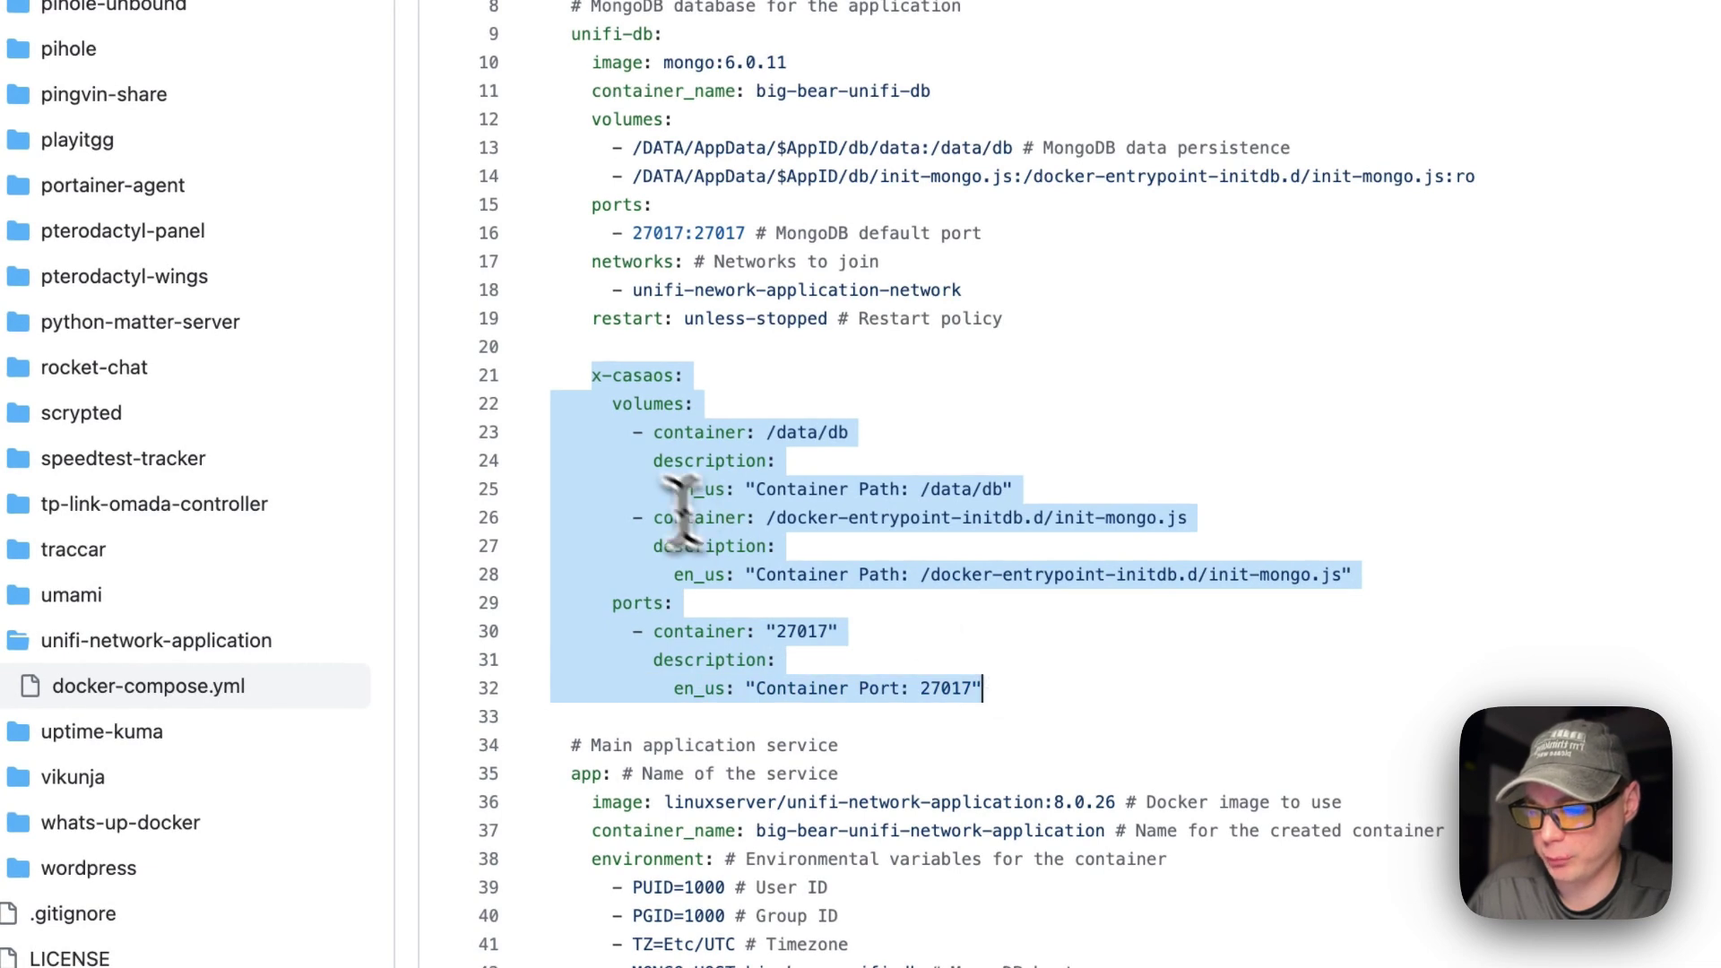
Step: Examine the main app service's Docker image, version tag and container name
{"action": "scroll", "coordinate": [854, 337], "scroll_direction": "down", "scroll_amount": 10}
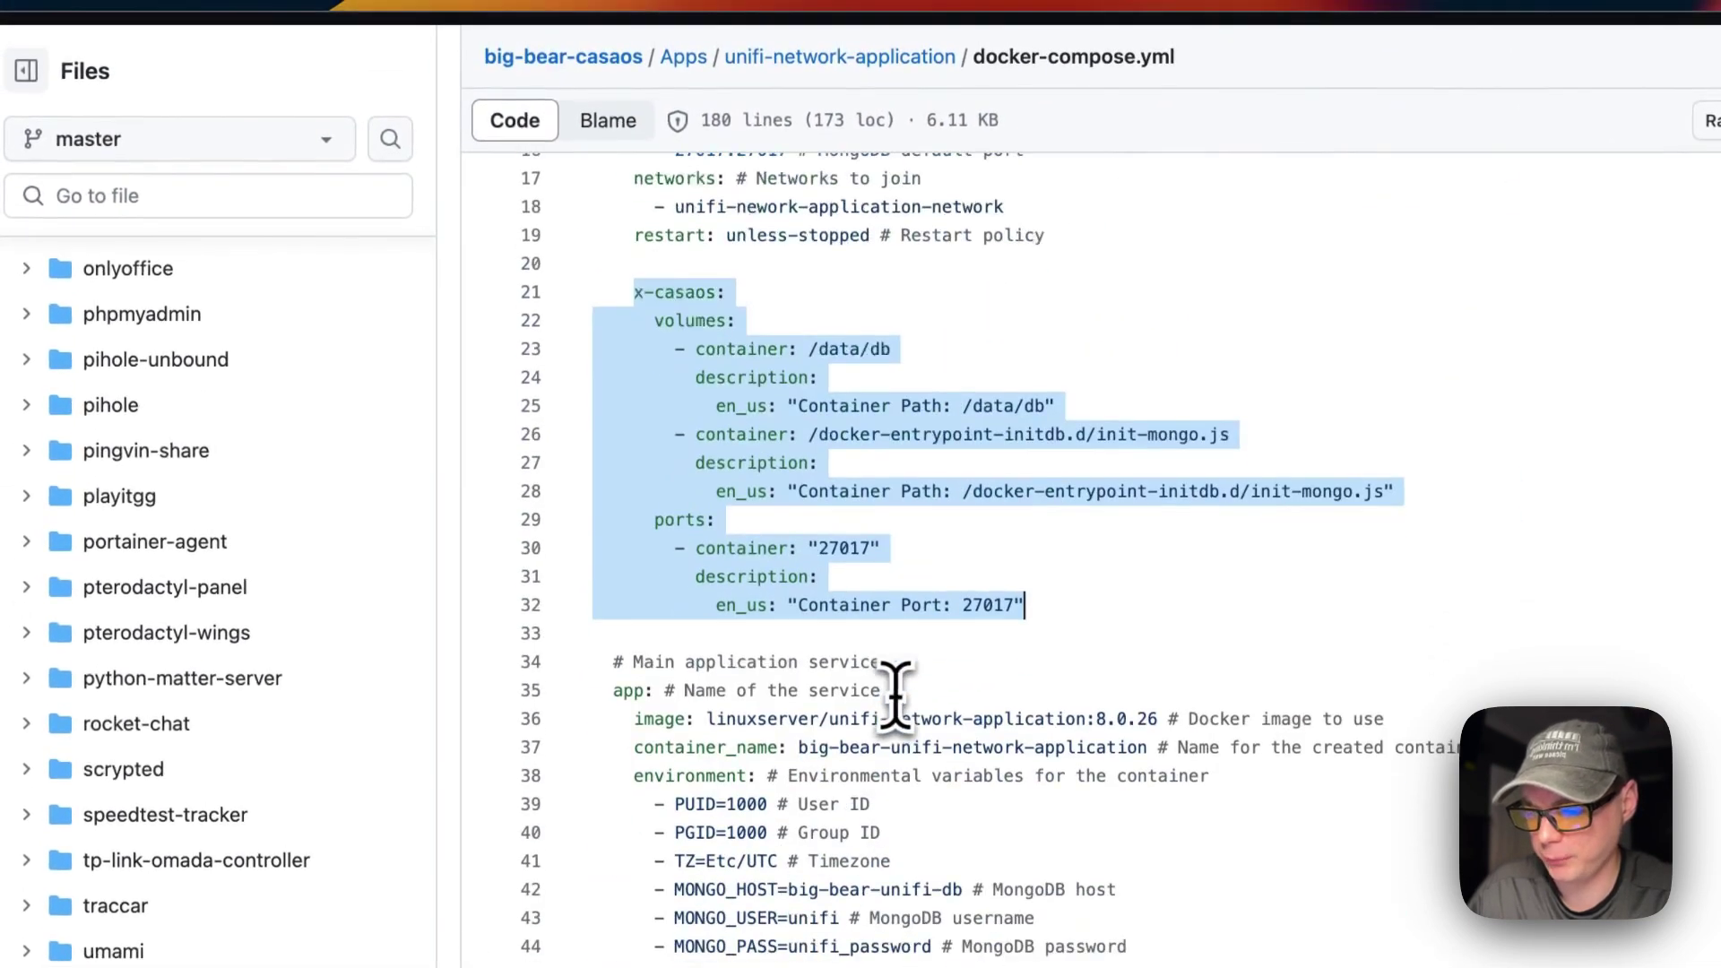
{"action": "scroll", "coordinate": [896, 696], "scroll_direction": "down", "scroll_amount": 3}
{"action": "left_click_drag", "start_coordinate": [614, 269], "coordinate": [924, 952]}
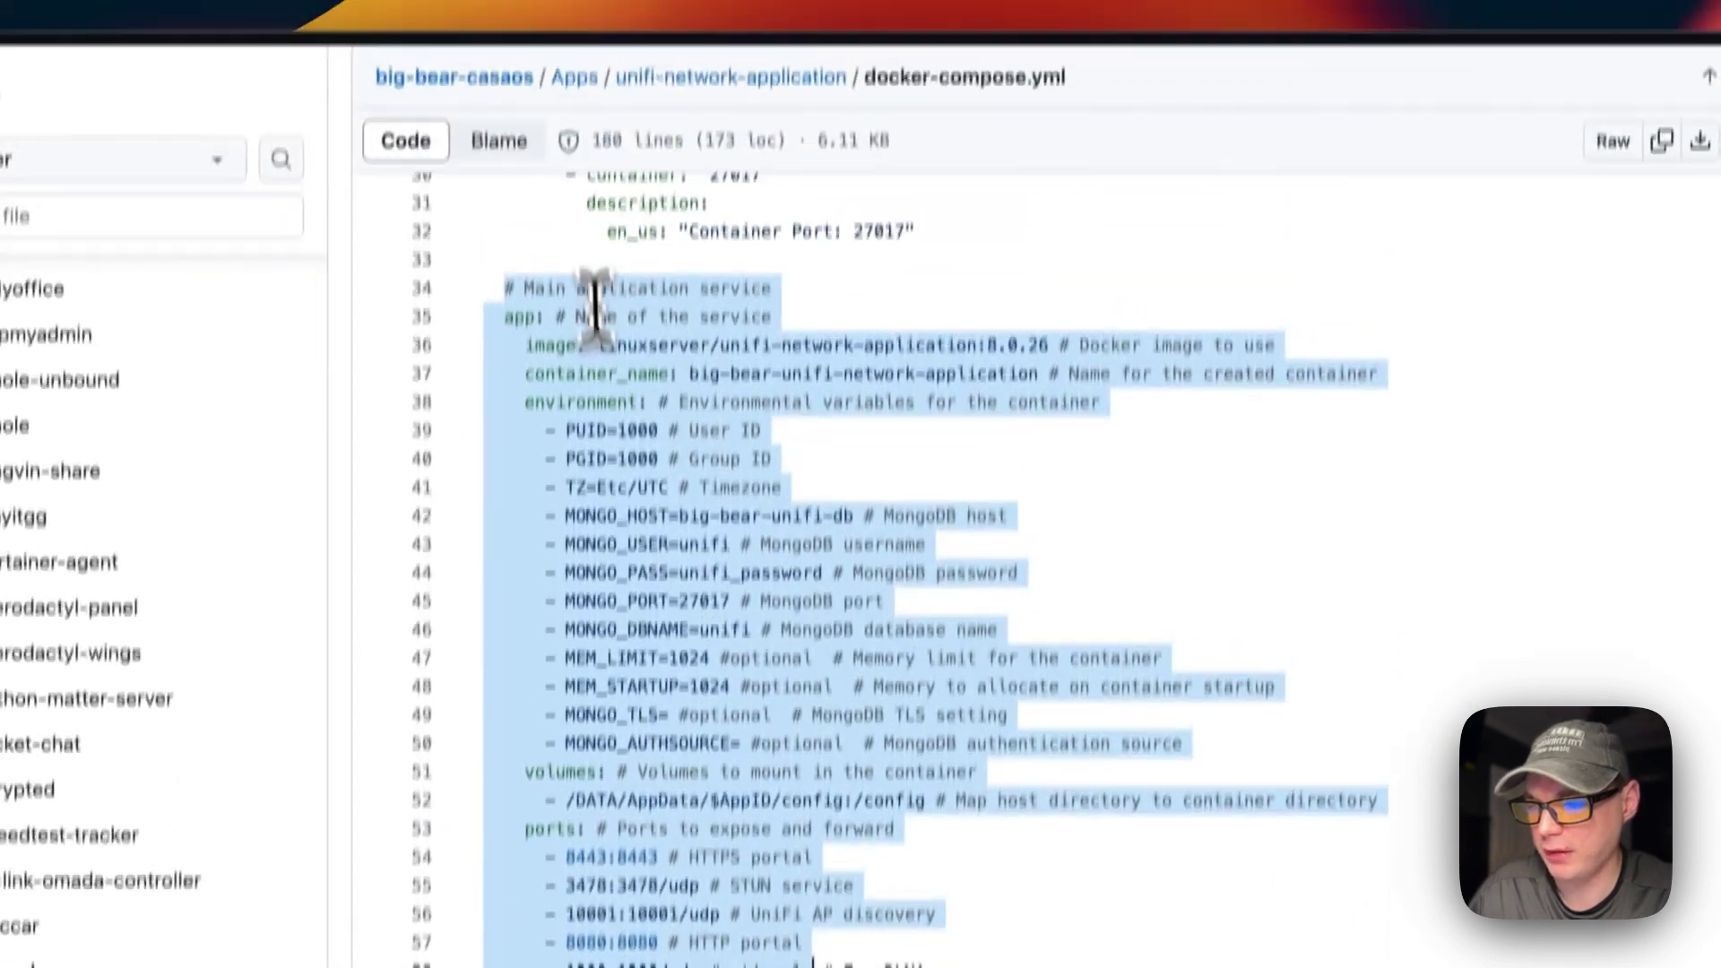
{"action": "left_click", "coordinate": [639, 373]}
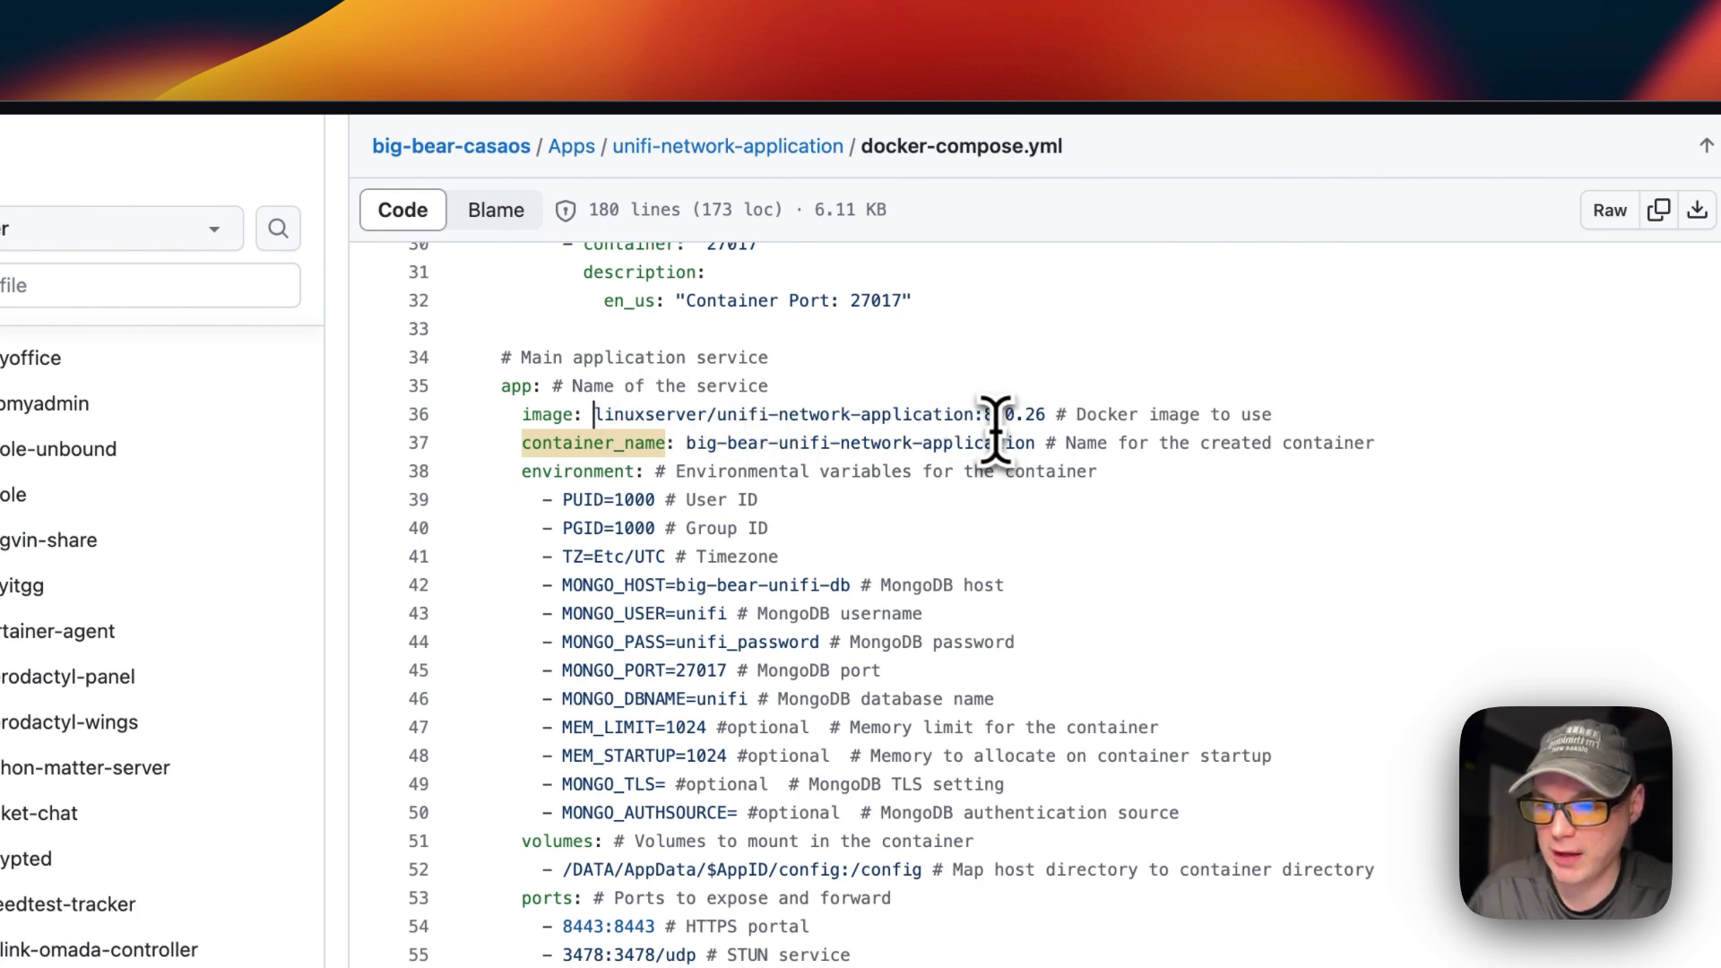
{"action": "left_click_drag", "start_coordinate": [985, 415], "coordinate": [1038, 417]}
{"action": "left_click_drag", "start_coordinate": [1016, 350], "coordinate": [1023, 349]}
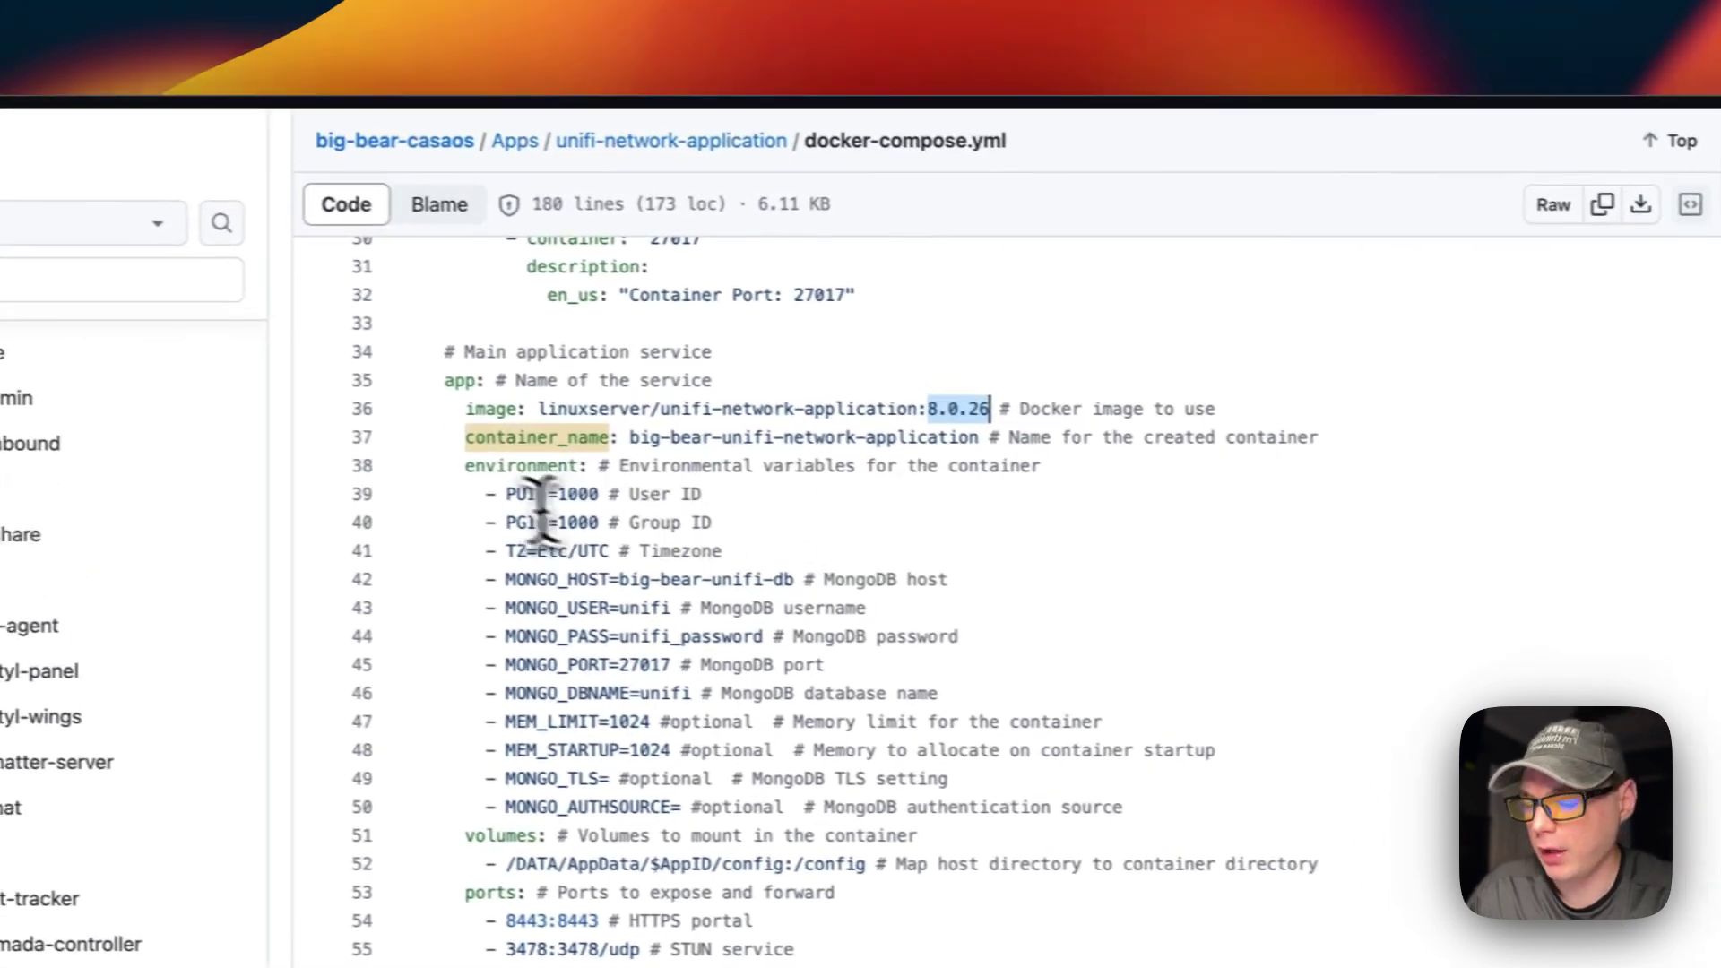
{"action": "triple_click", "coordinate": [497, 441]}
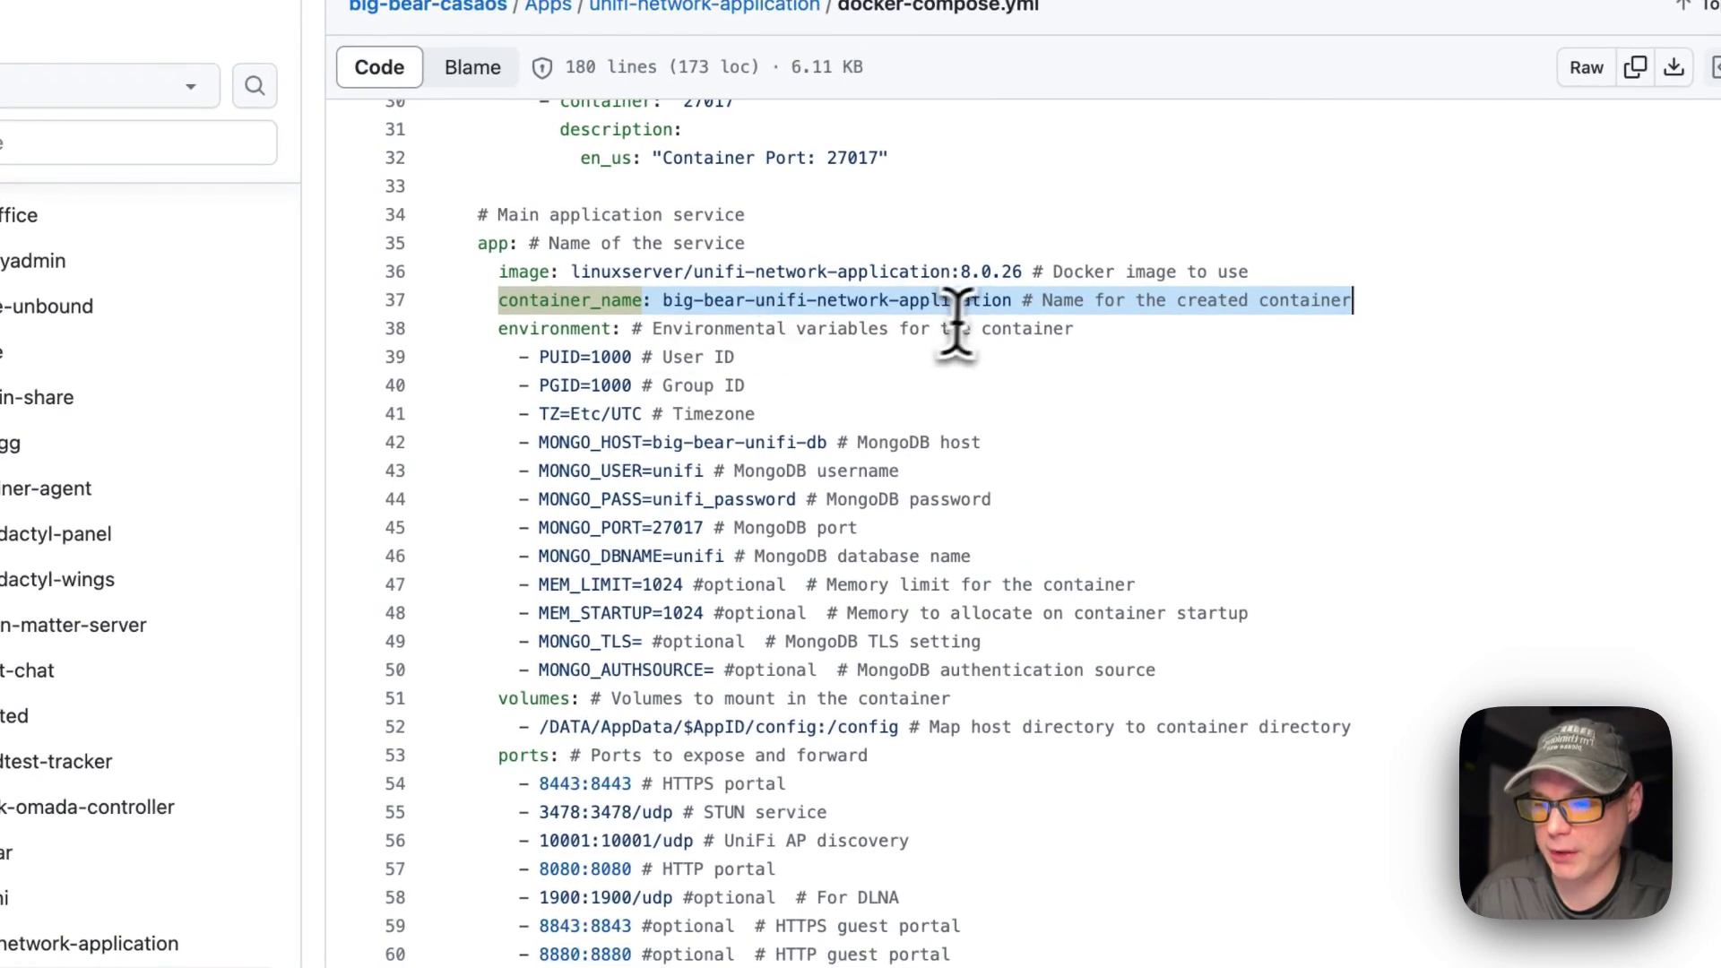
{"action": "left_click", "coordinate": [655, 305]}
Step: Examine the app service's environment variables, including the timezone and the MongoDB connection settings, checking them against the unifi-db service
{"action": "left_click_drag", "start_coordinate": [496, 332], "coordinate": [1157, 669]}
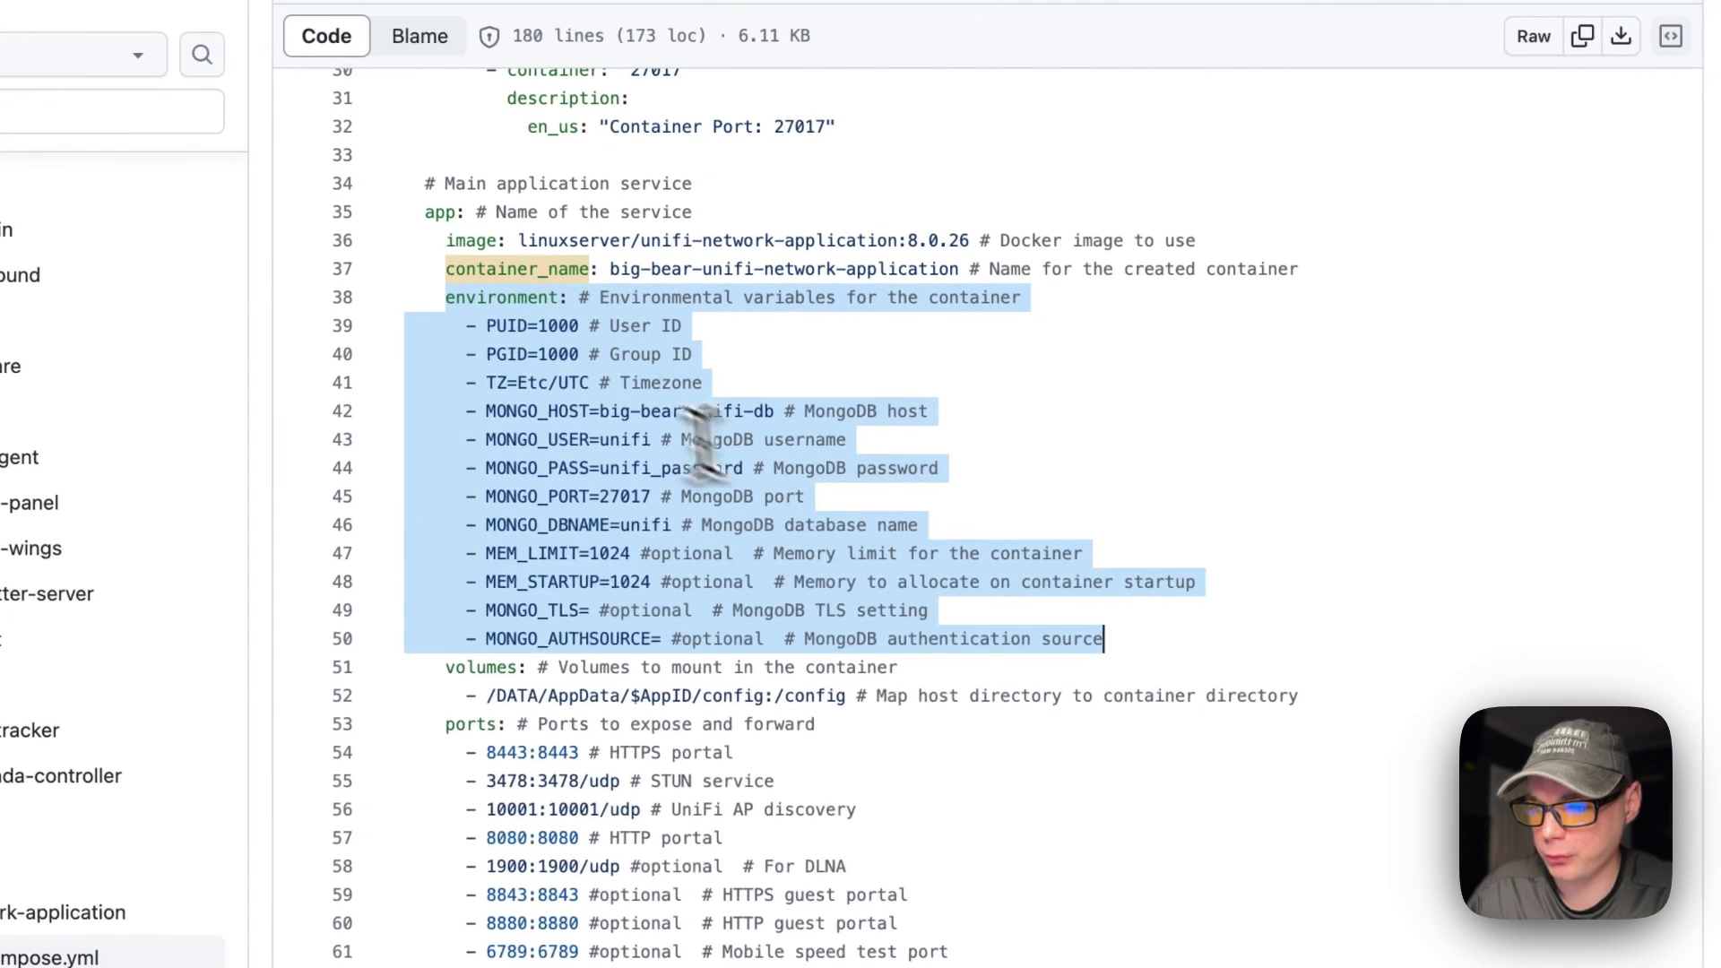
{"action": "left_click", "coordinate": [560, 345]}
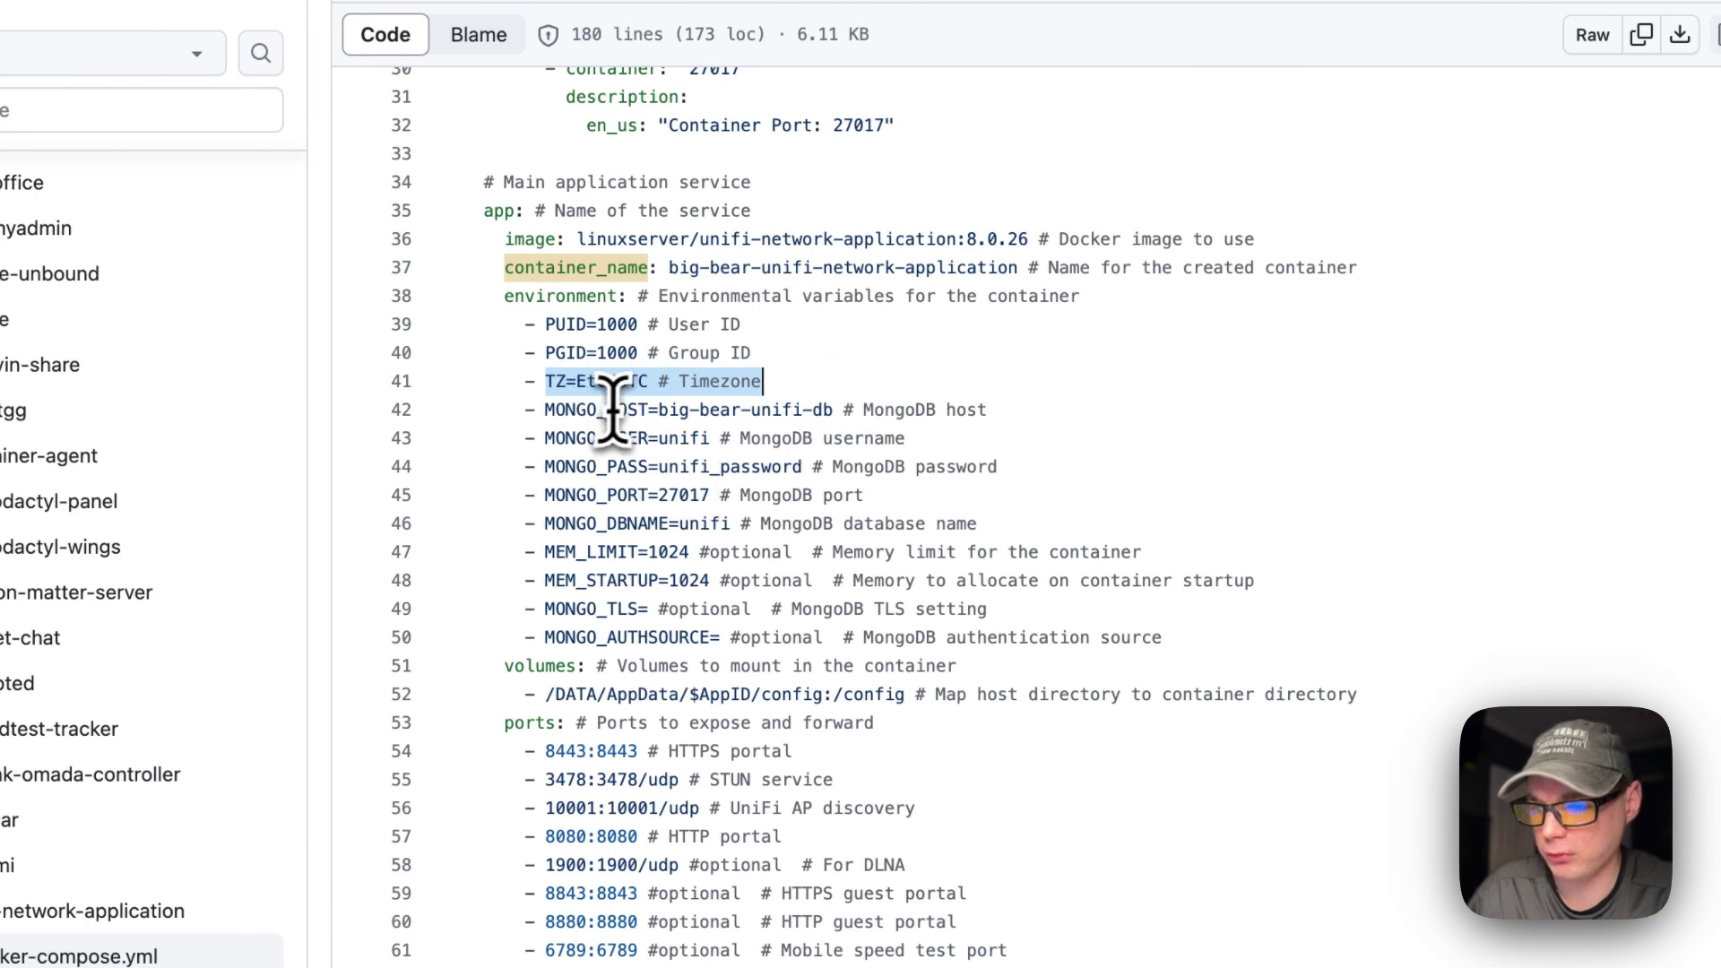
{"action": "left_click_drag", "start_coordinate": [546, 414], "coordinate": [1066, 520]}
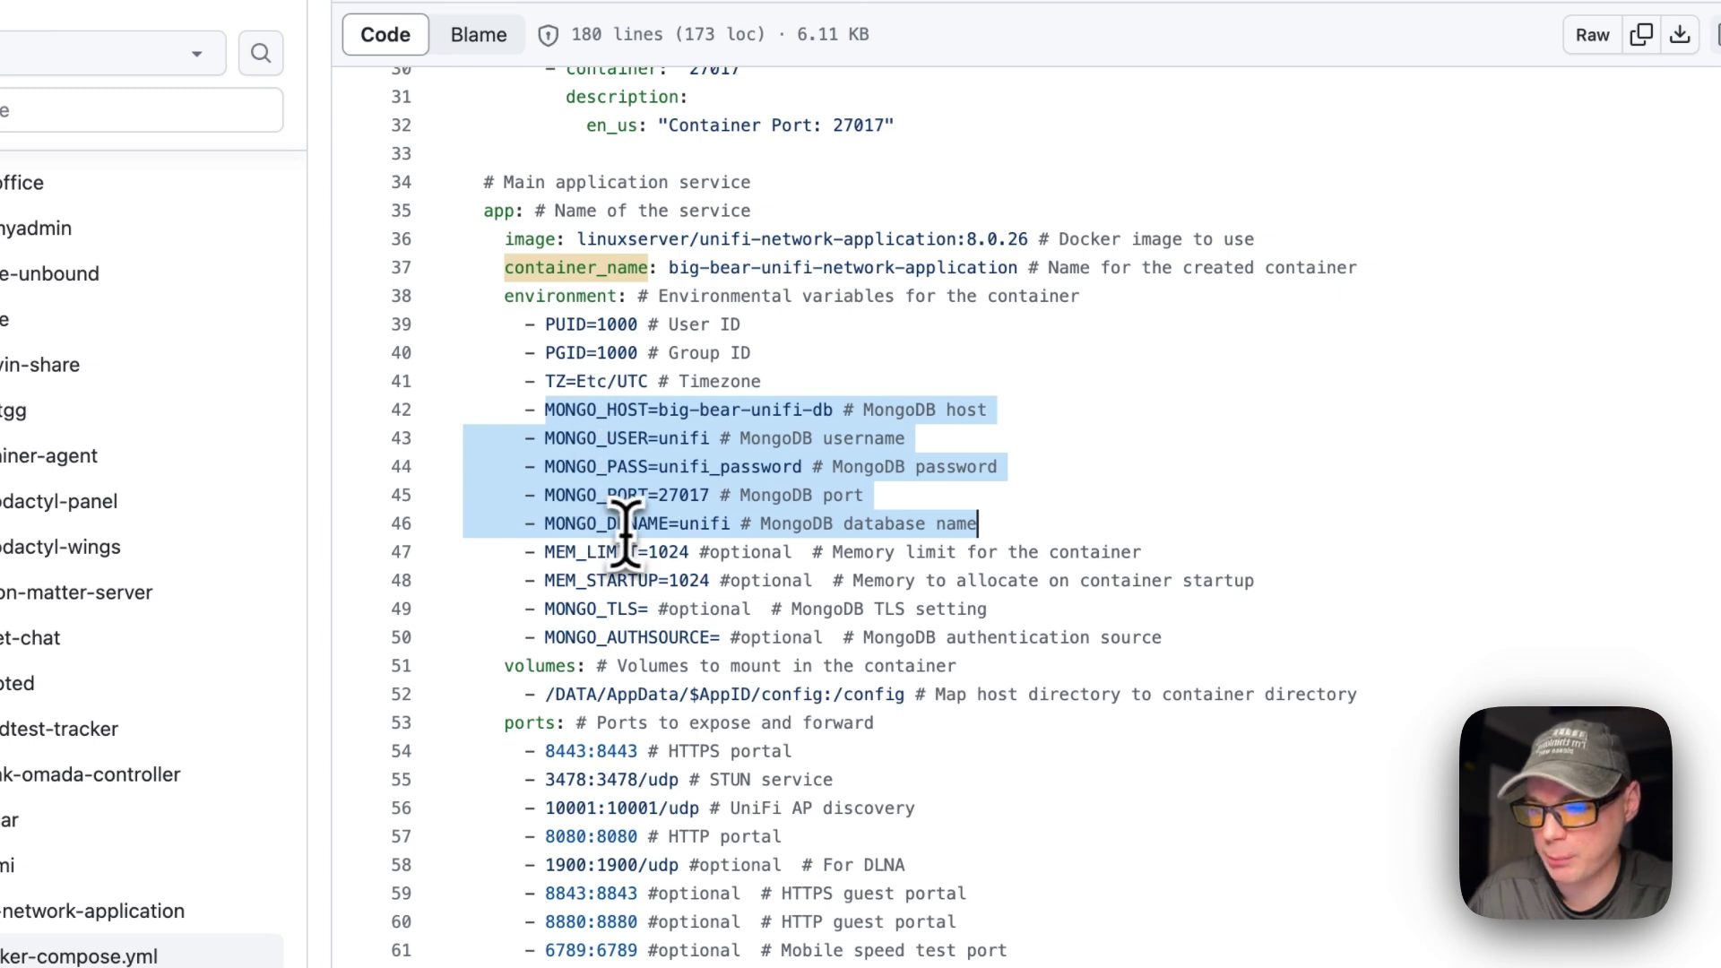
{"action": "scroll", "coordinate": [624, 529], "scroll_direction": "up", "scroll_amount": 10}
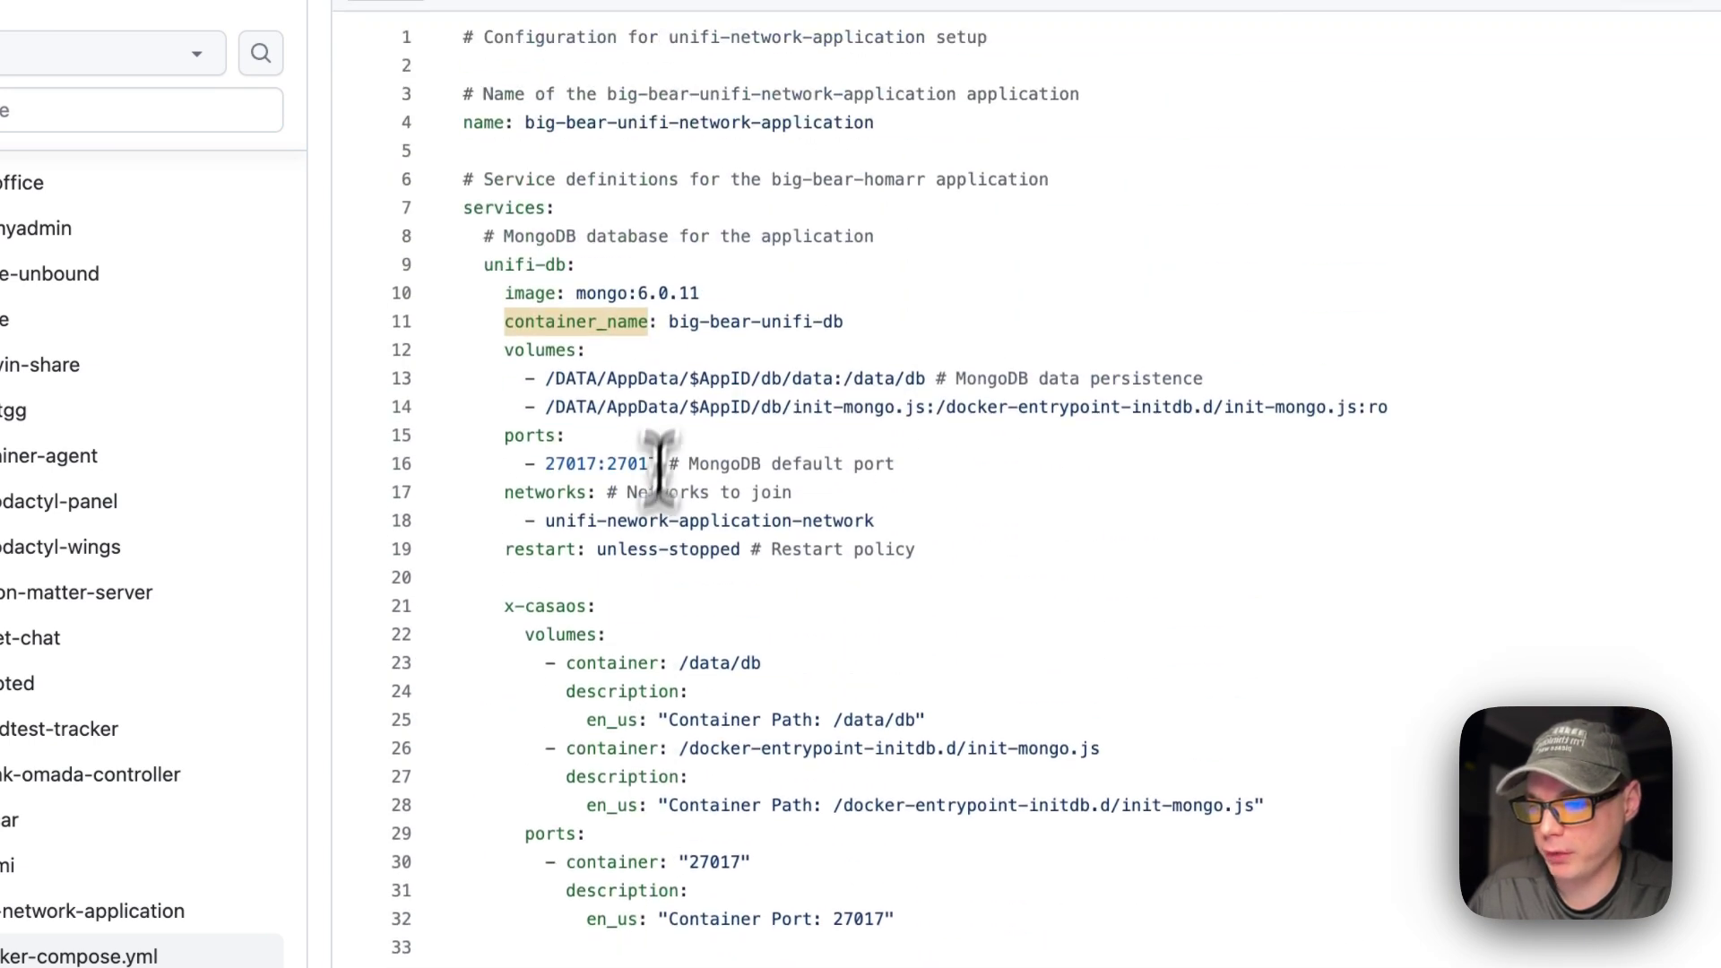
{"action": "scroll", "coordinate": [756, 511], "scroll_direction": "down", "scroll_amount": 10}
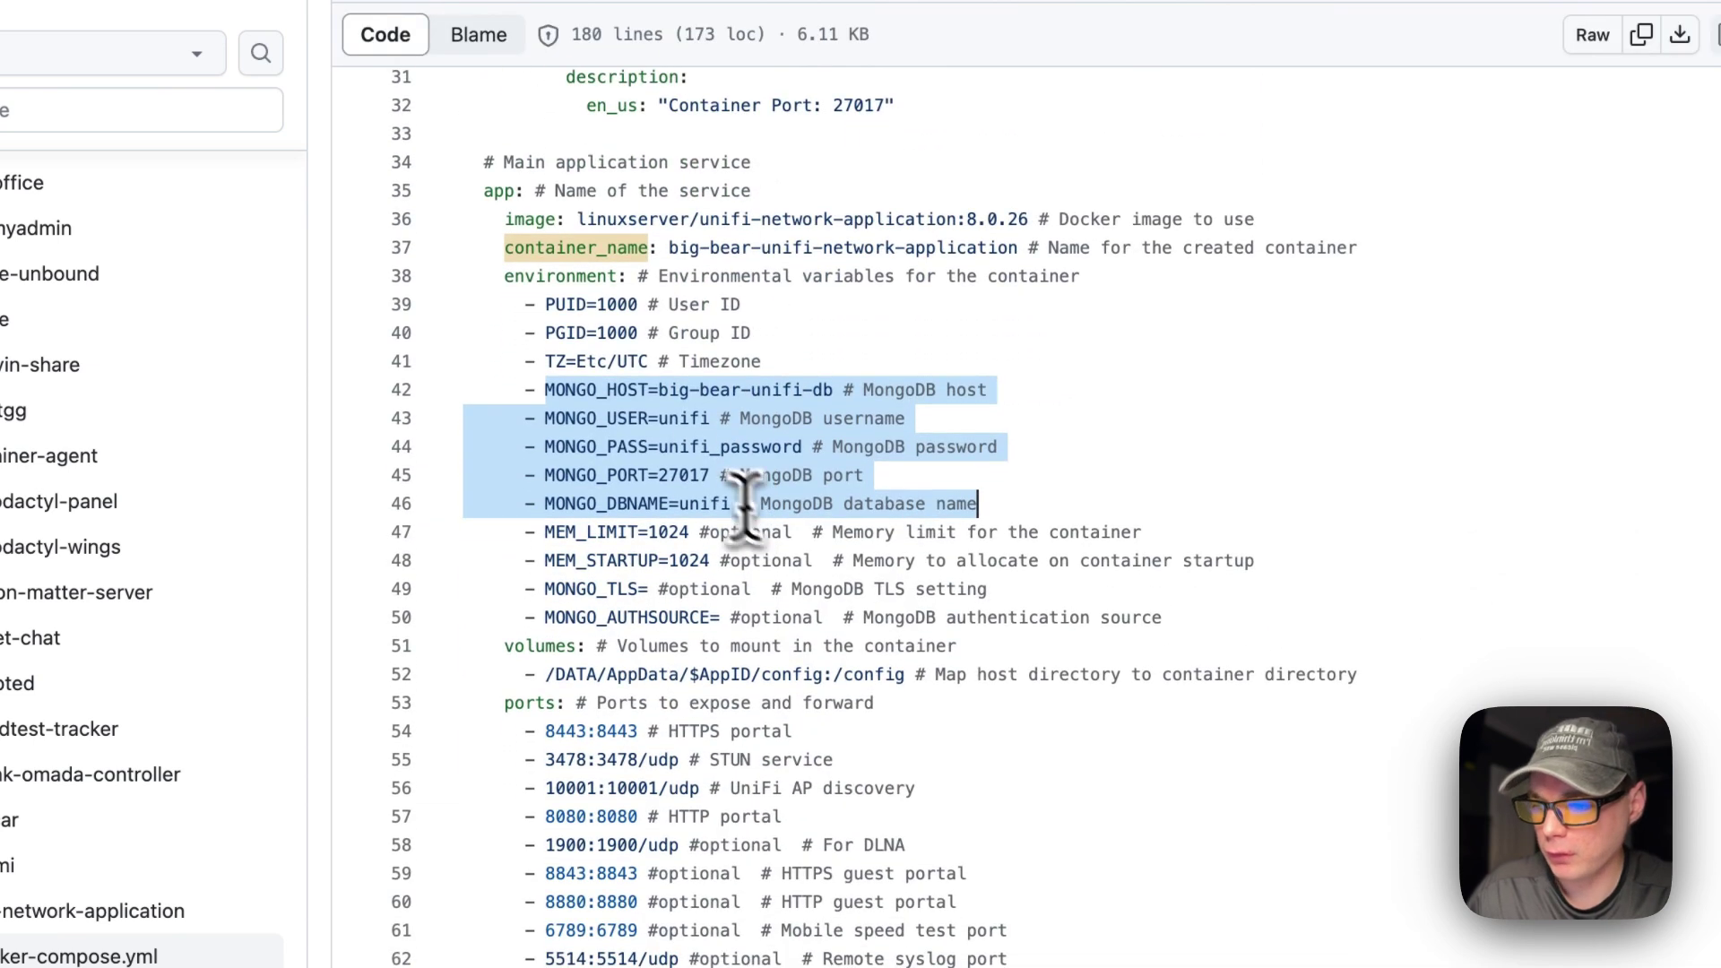
Step: Compare the app's MongoDB settings with the unifi-db service, and examine its memory limit, startup memory, TLS and authentication source variables
{"action": "scroll", "coordinate": [652, 429], "scroll_direction": "up", "scroll_amount": 3}
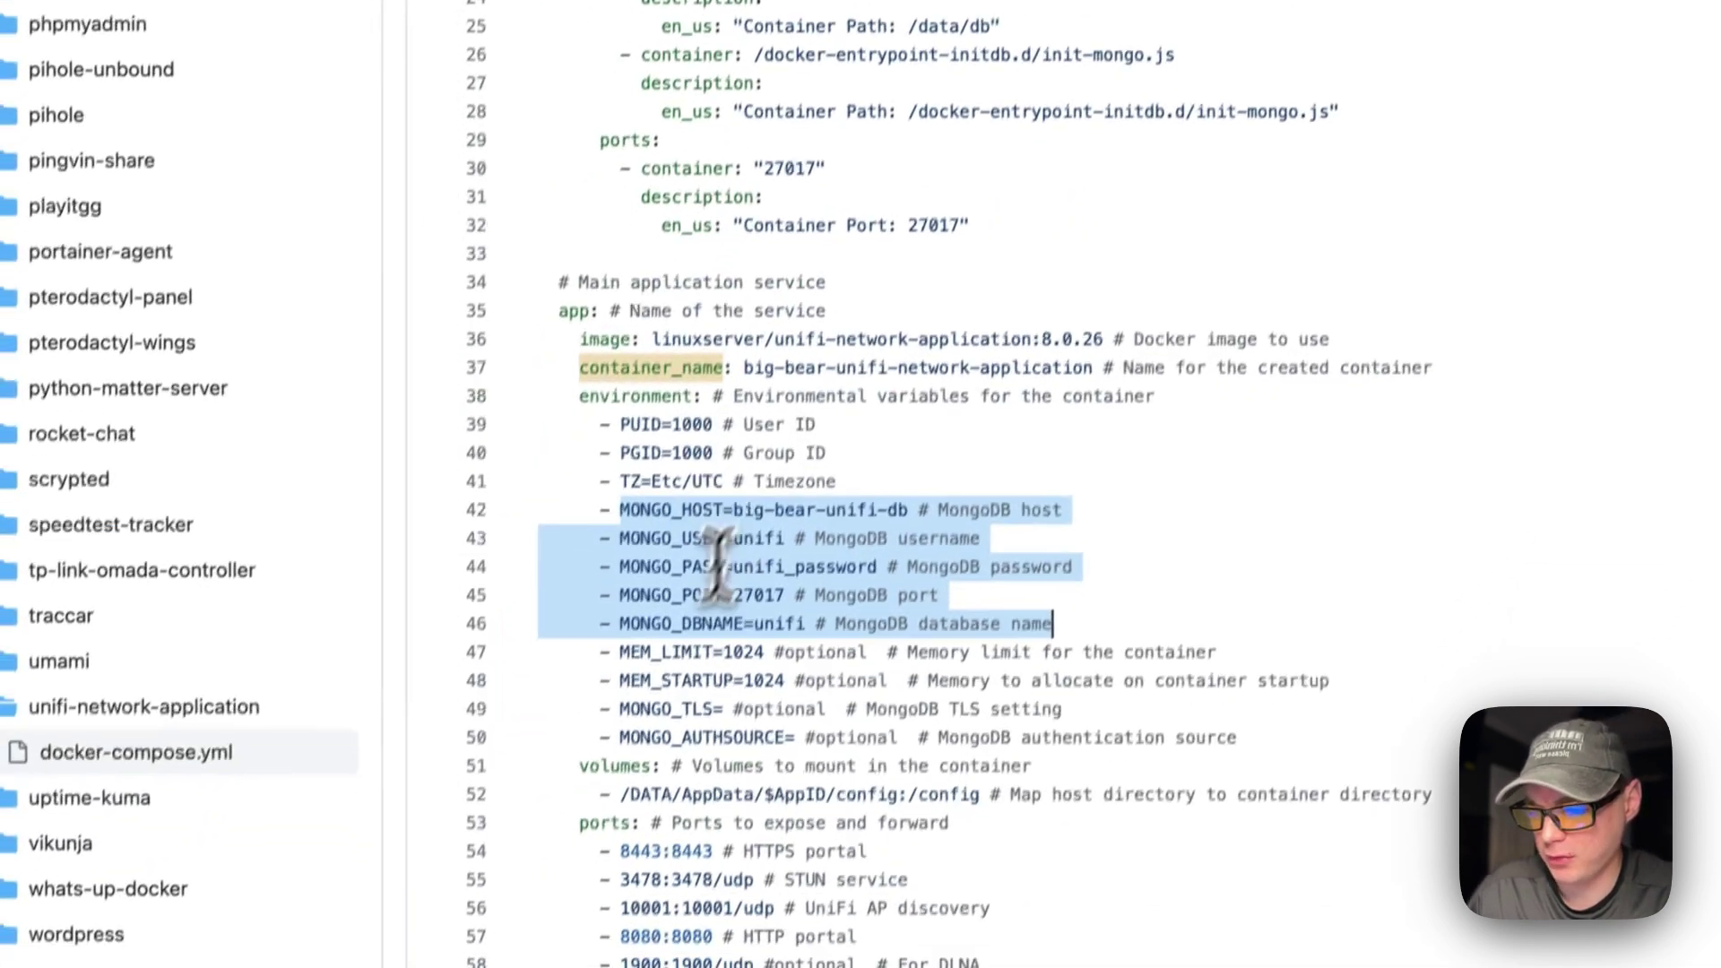
{"action": "scroll", "coordinate": [779, 543], "scroll_direction": "up", "scroll_amount": 8}
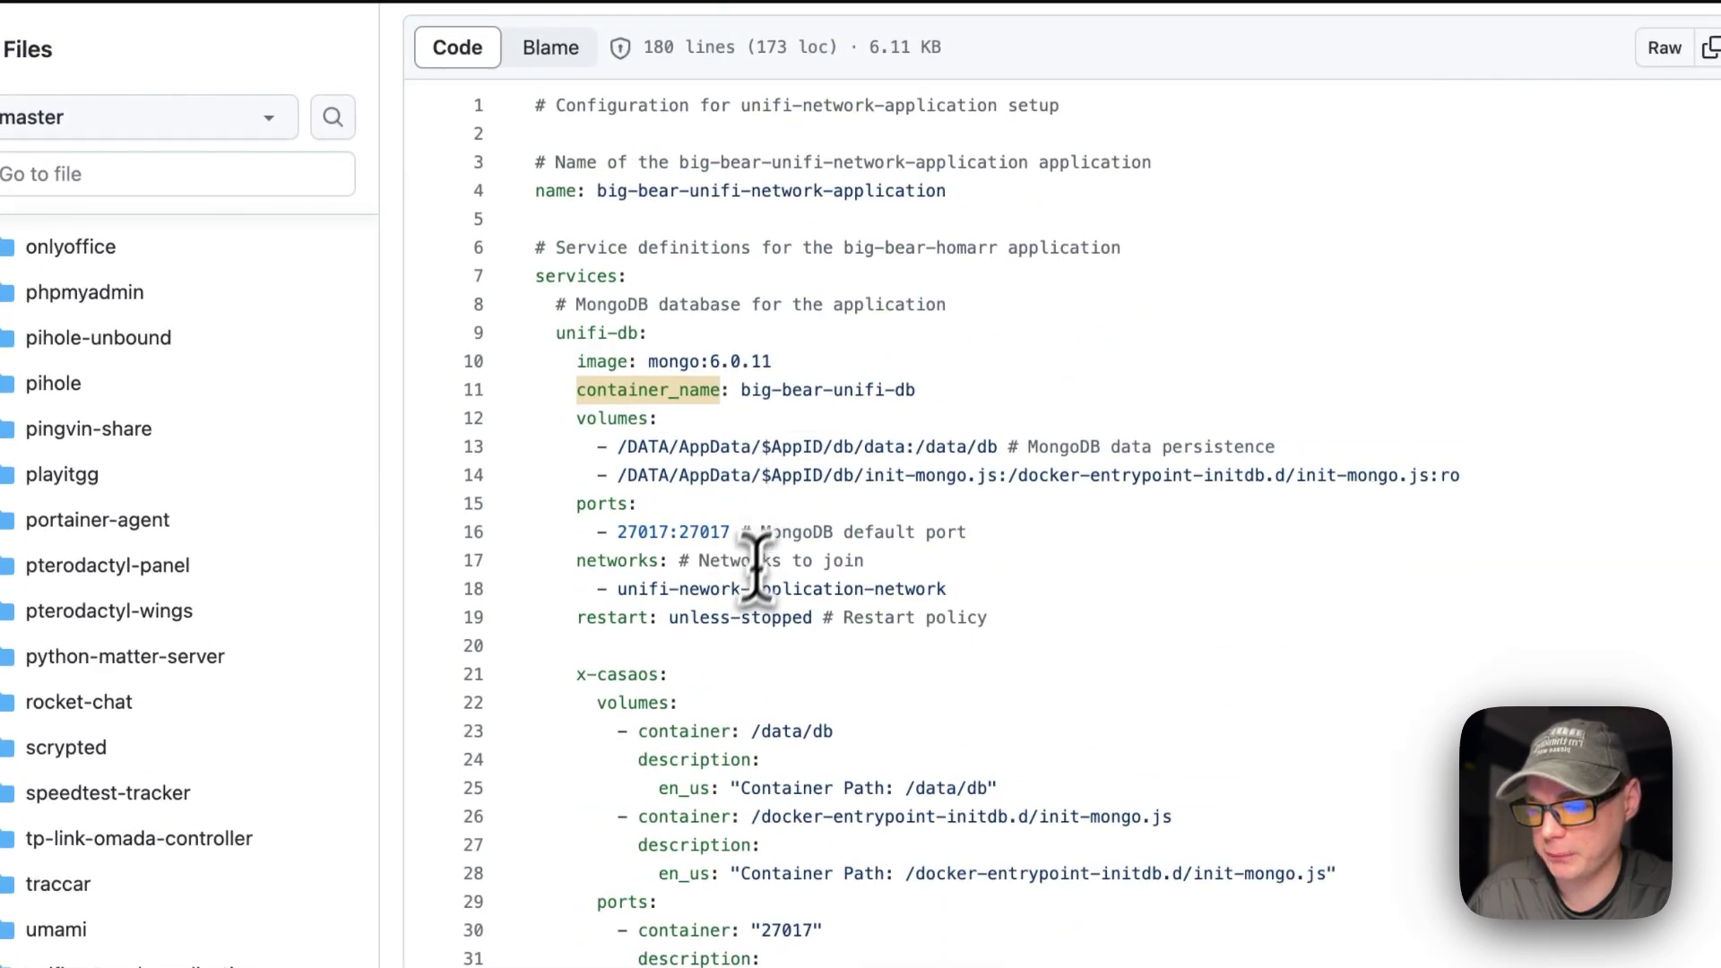
{"action": "scroll", "coordinate": [757, 569], "scroll_direction": "down", "scroll_amount": 10}
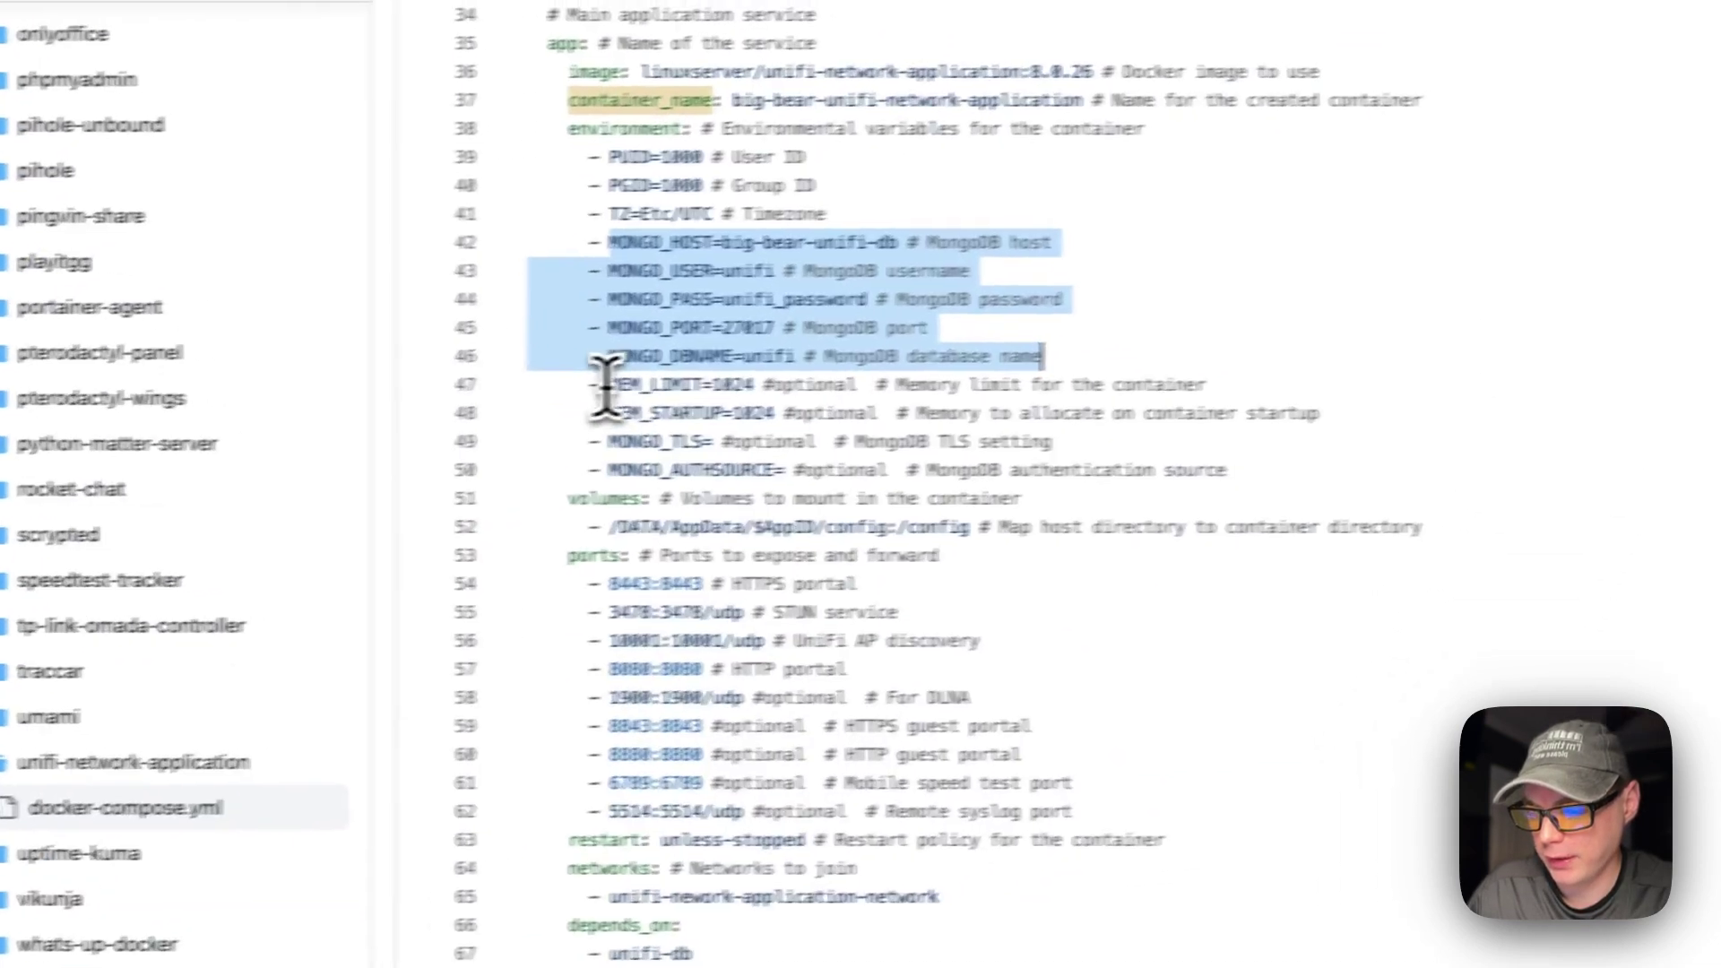
{"action": "left_click_drag", "start_coordinate": [608, 385], "coordinate": [1198, 384]}
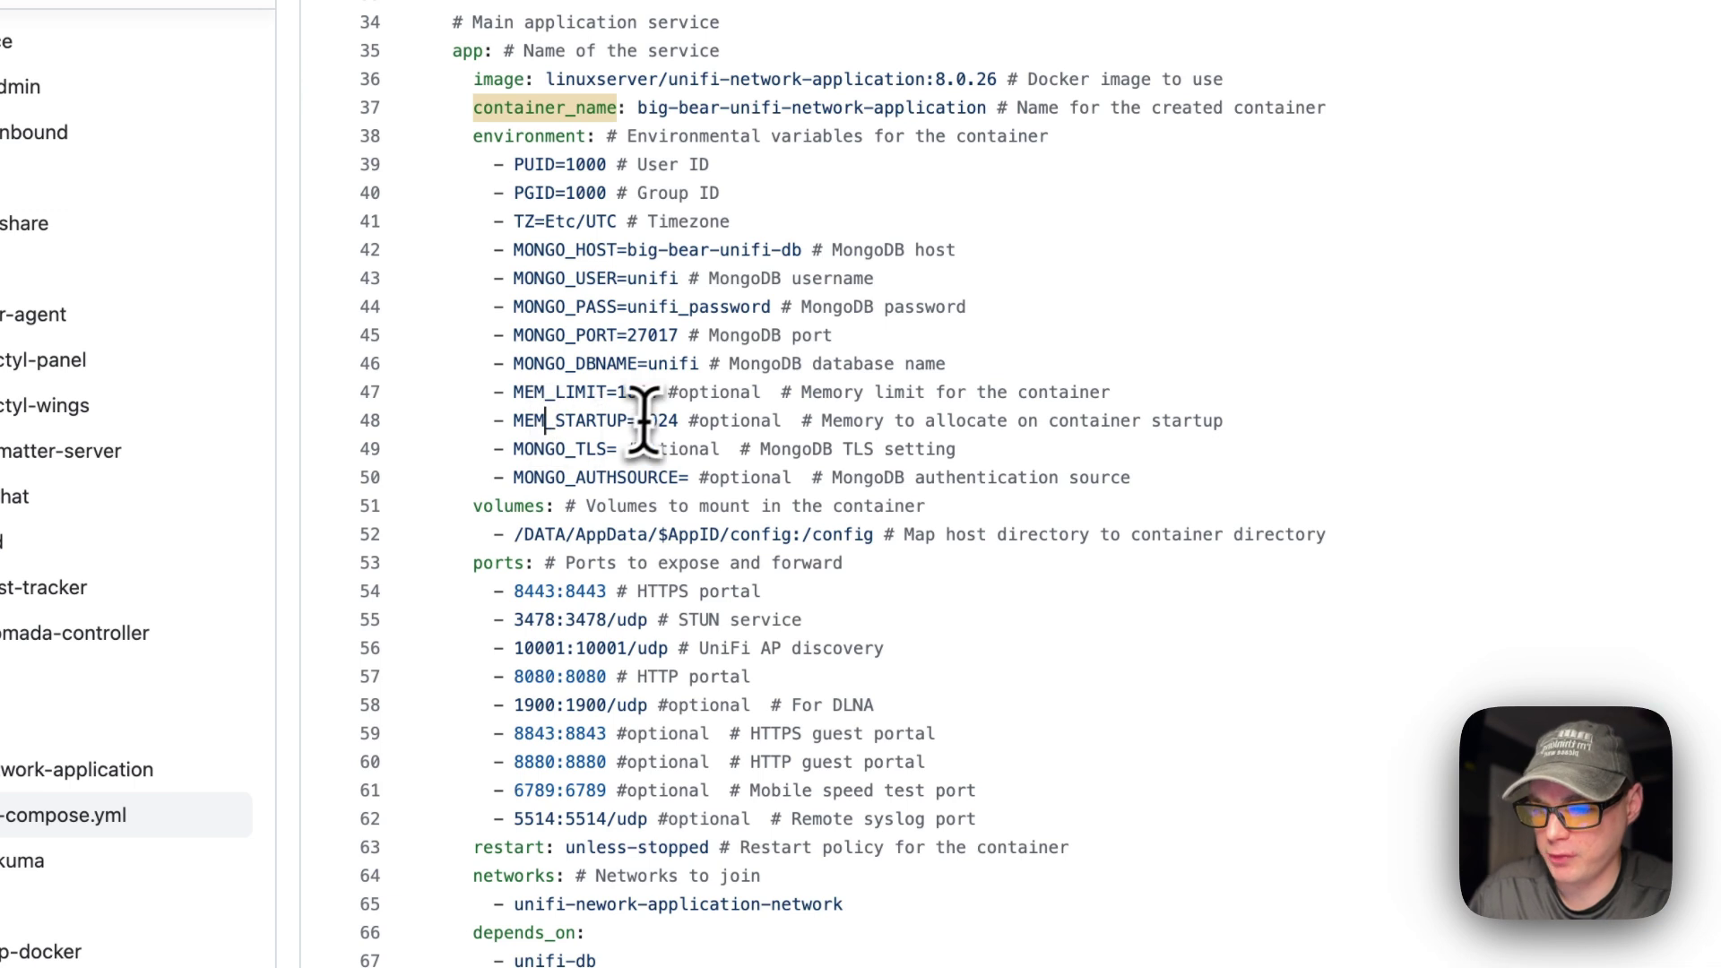
{"action": "scroll", "coordinate": [699, 421], "scroll_direction": "down", "scroll_amount": 1}
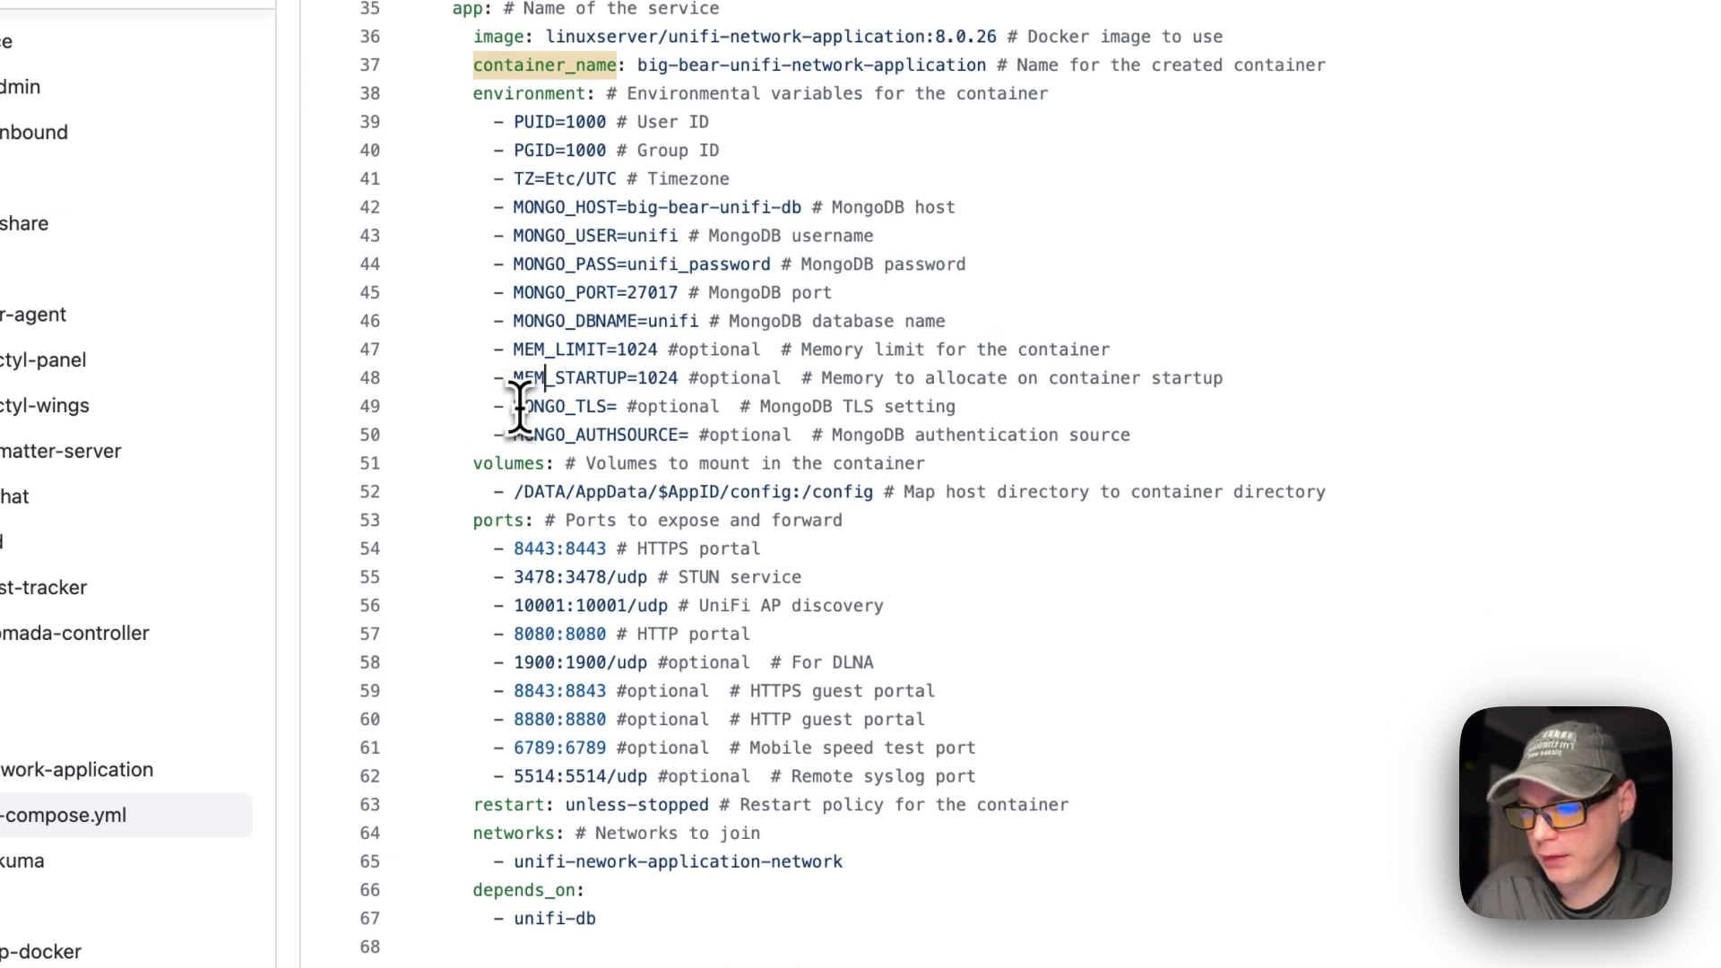
{"action": "left_click_drag", "start_coordinate": [513, 435], "coordinate": [1135, 437]}
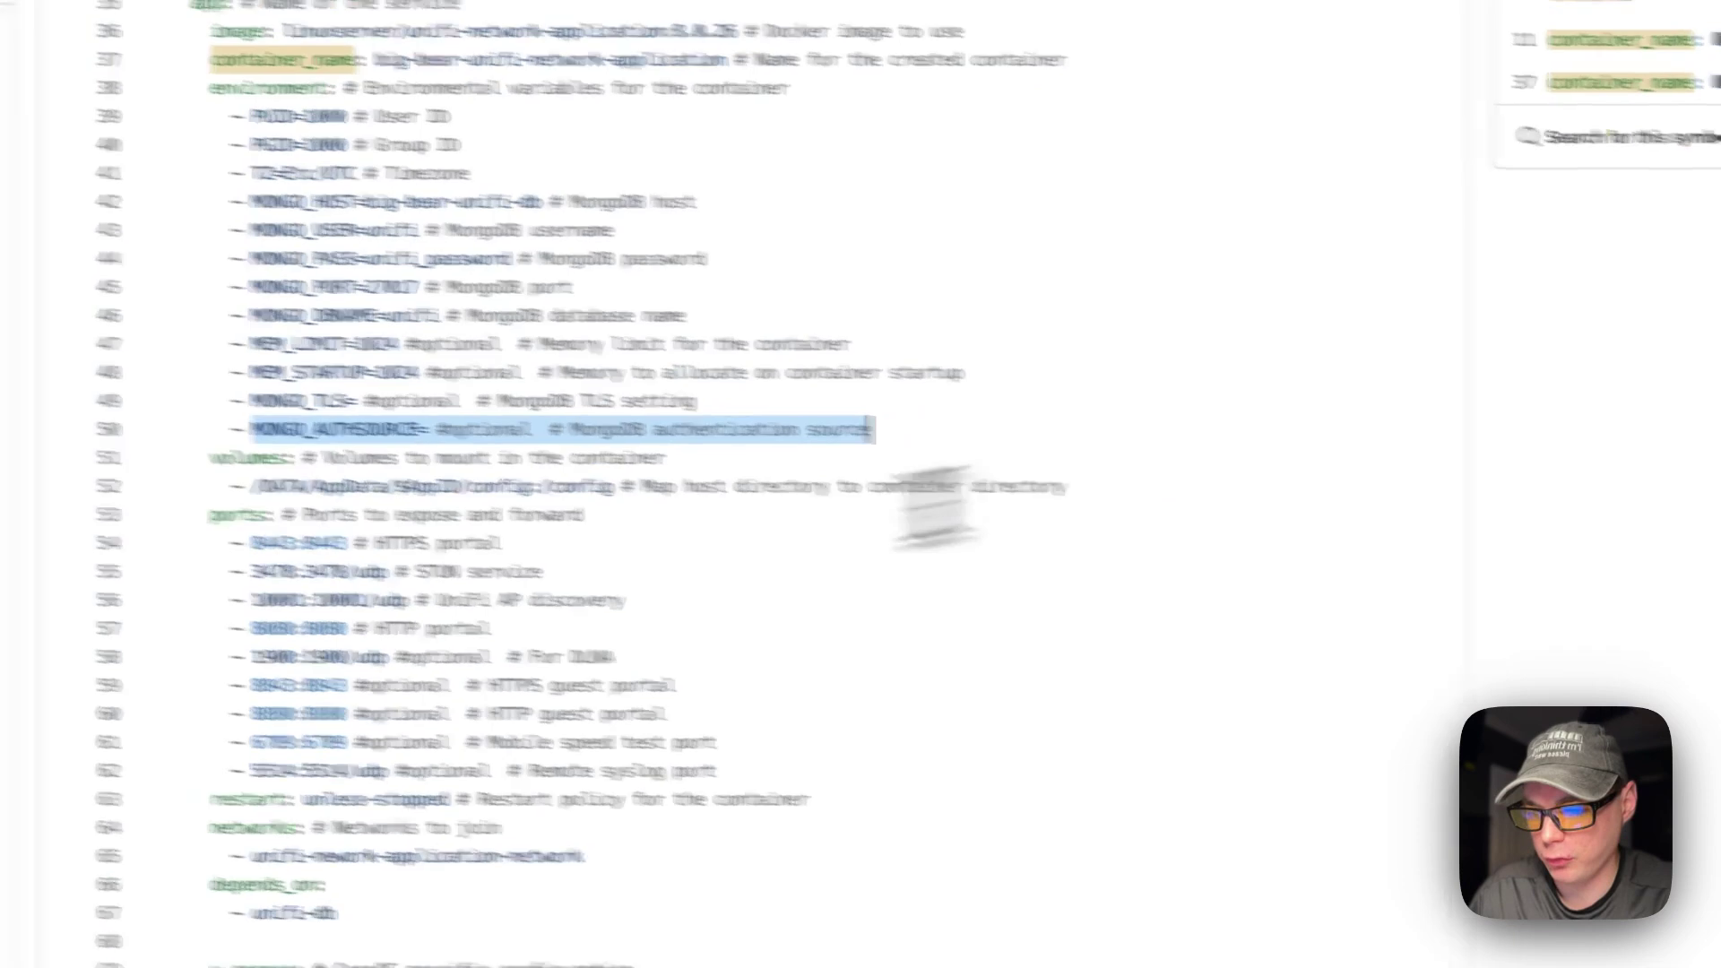
Step: Examine the app service's volume mapping from the host AppData config directory to the container's config directory
{"action": "left_click_drag", "start_coordinate": [213, 457], "coordinate": [1291, 578]}
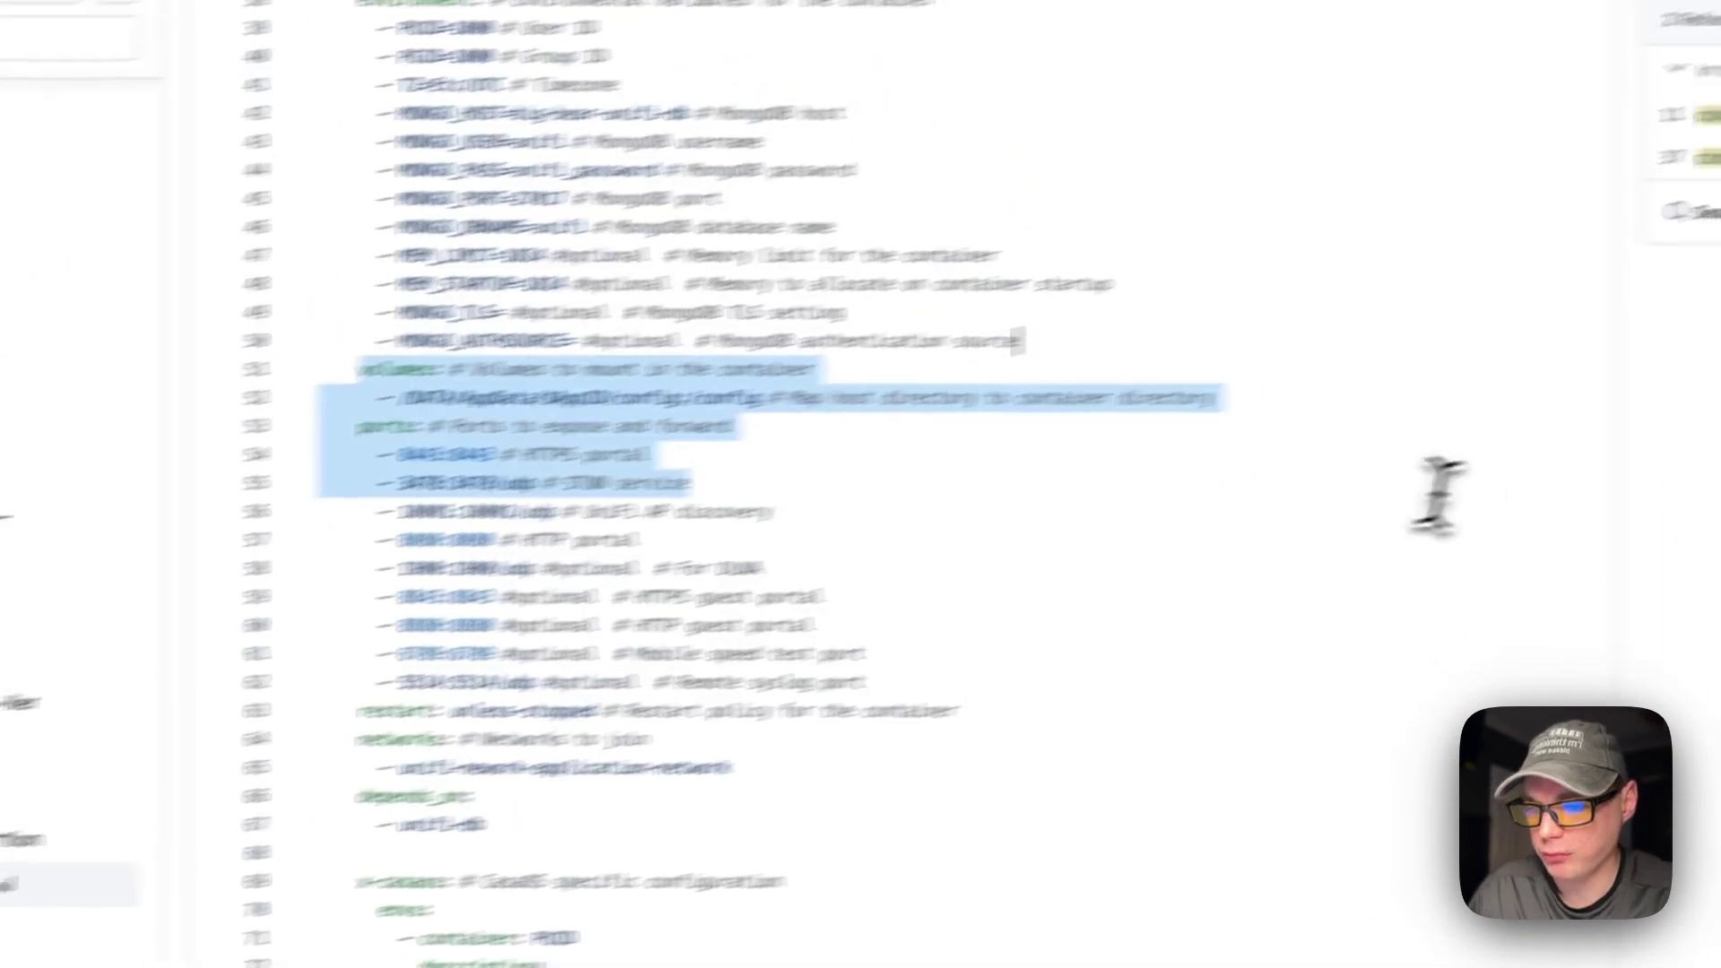
{"action": "left_click_drag", "start_coordinate": [1439, 493], "coordinate": [1336, 399]}
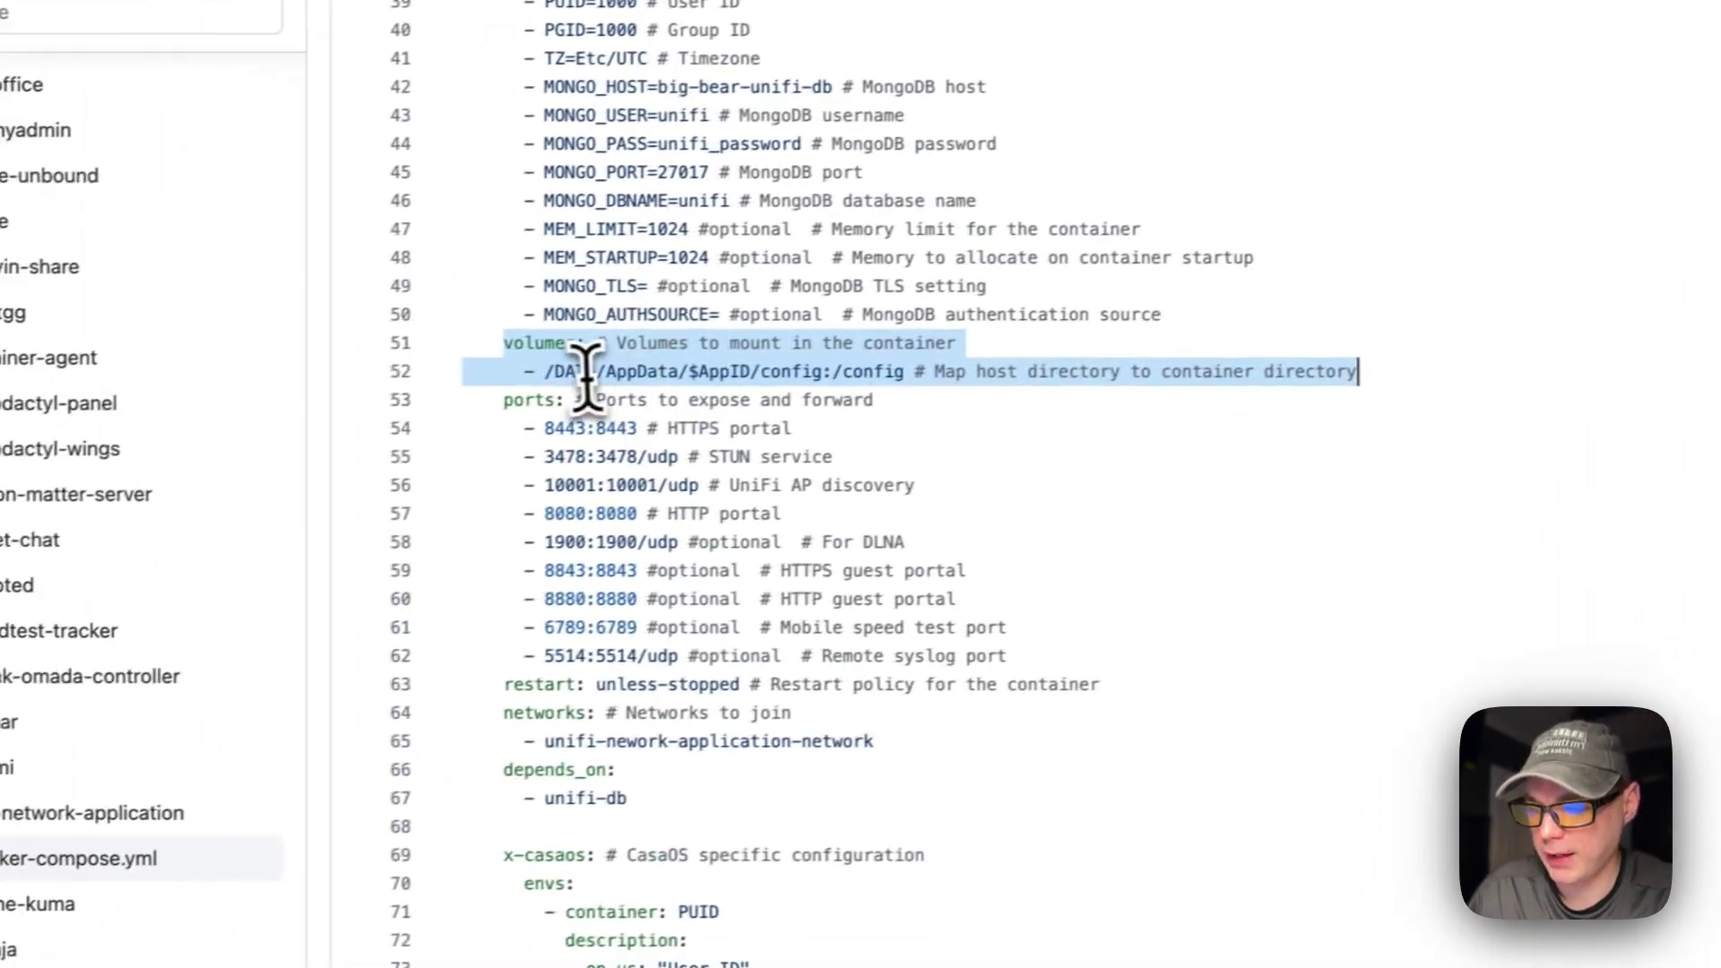
{"action": "double_click", "coordinate": [742, 368]}
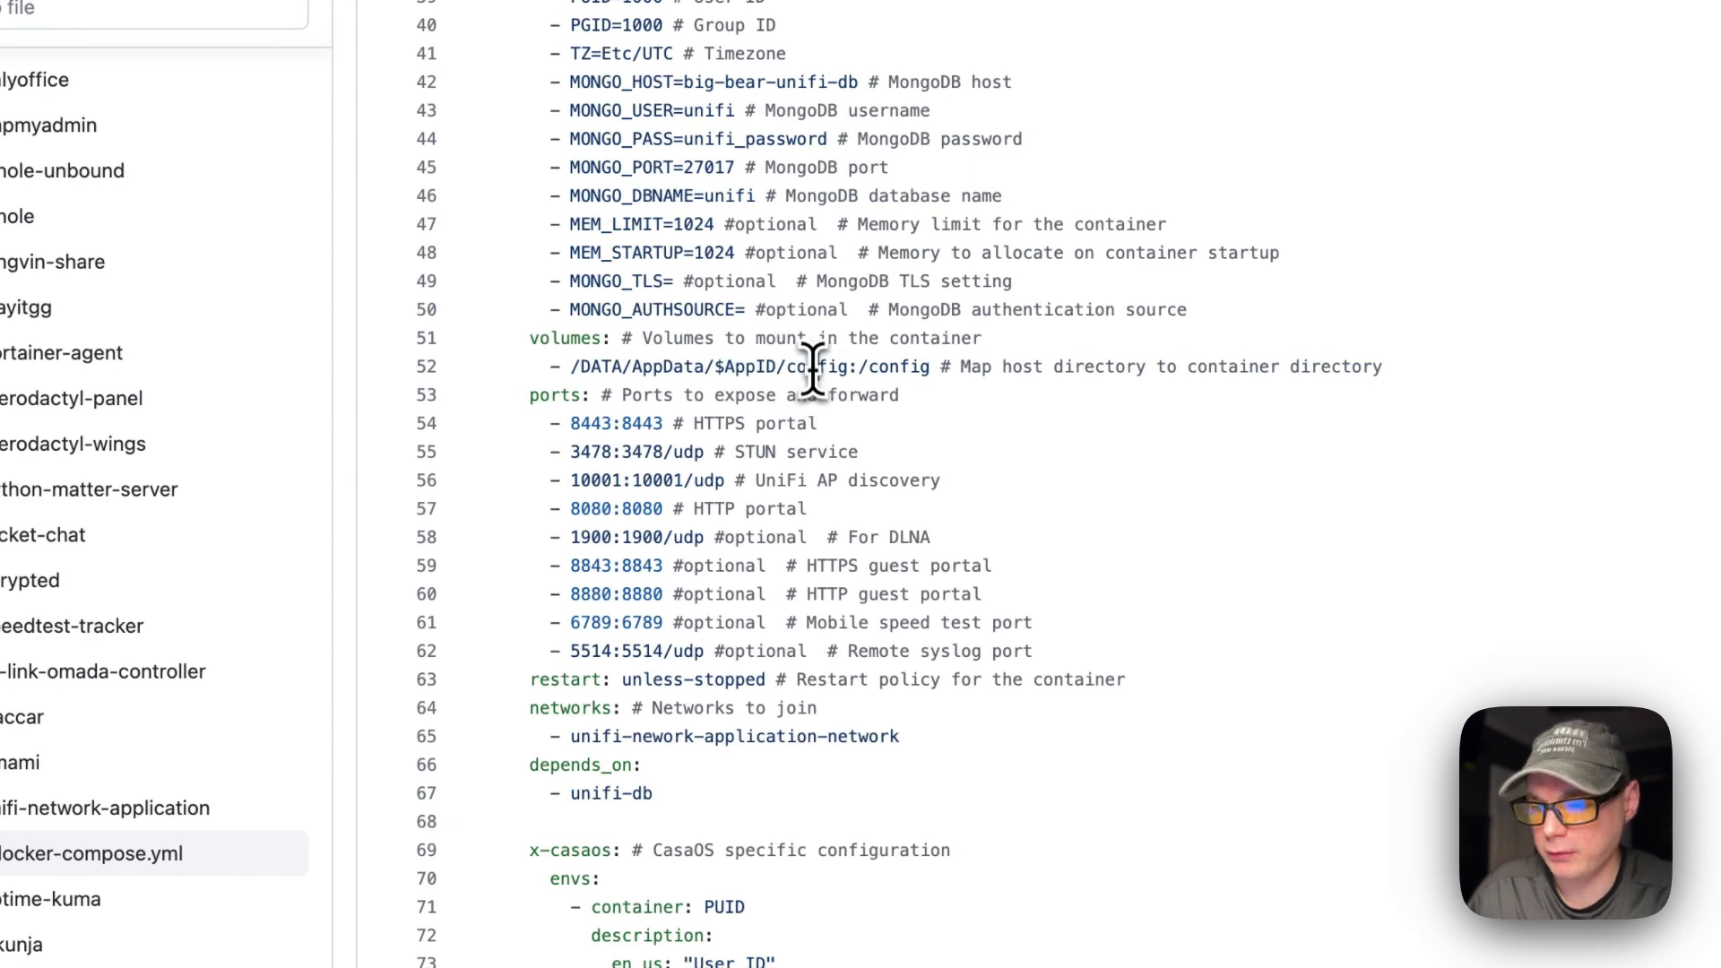
{"action": "left_click_drag", "start_coordinate": [574, 366], "coordinate": [823, 368]}
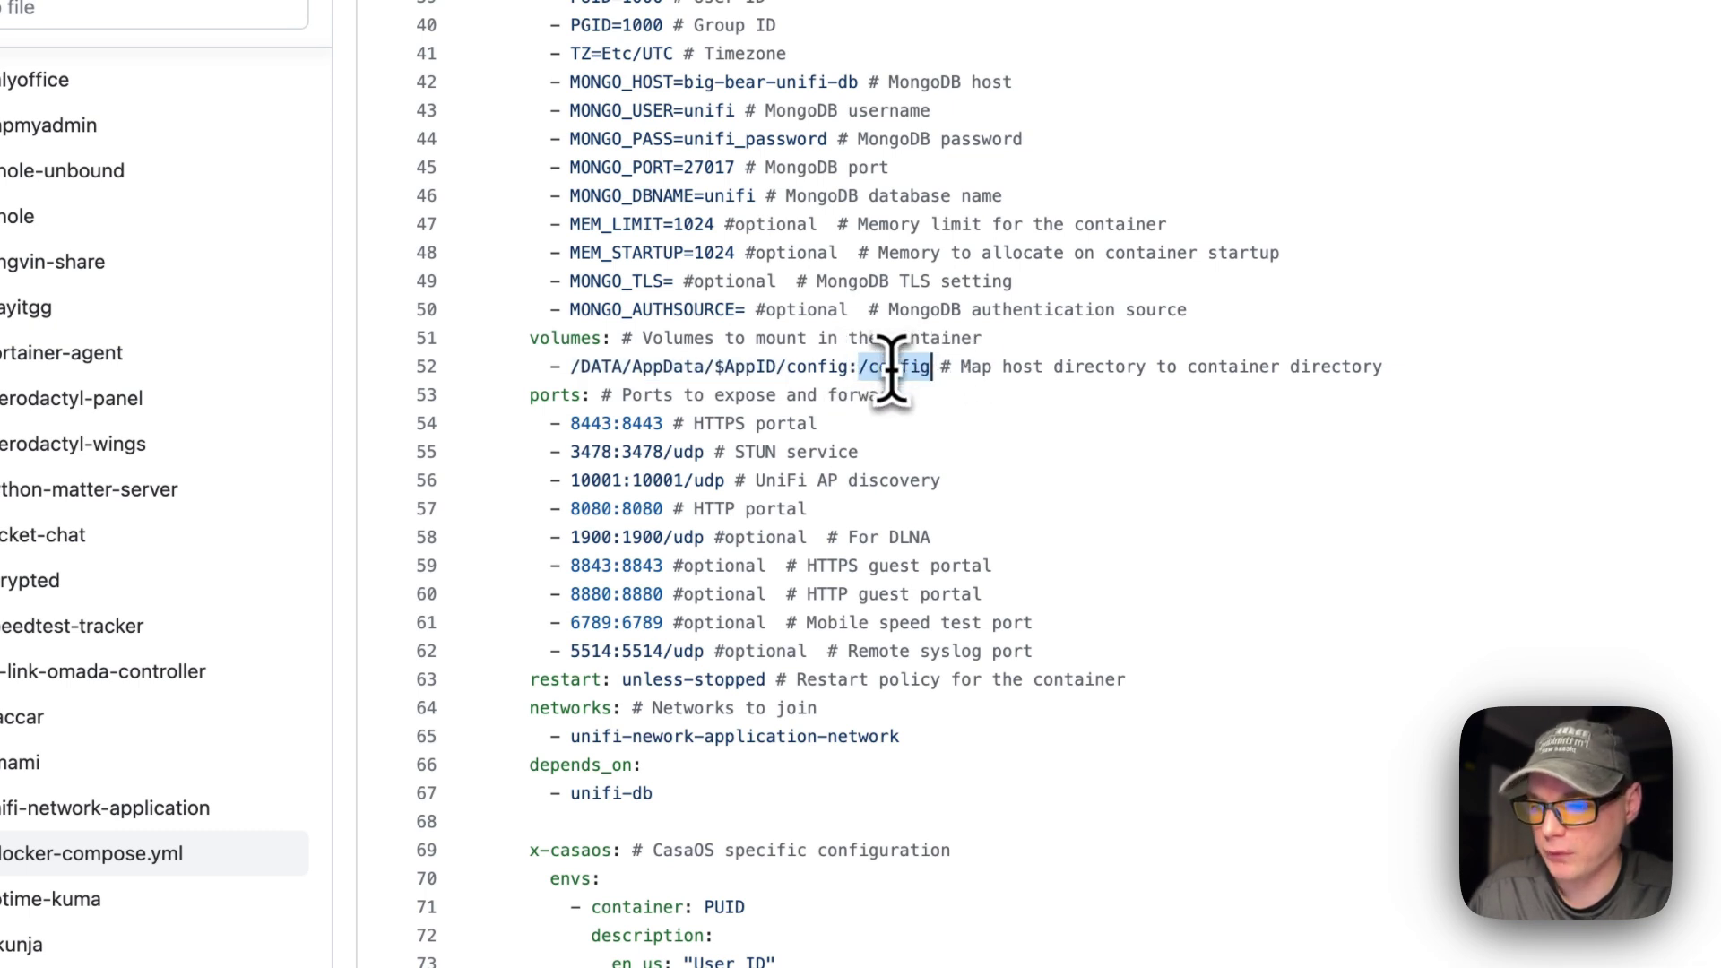
Step: Examine the app service's list of exposed ports and check it against the port_map setting in the CasaOS configuration
{"action": "scroll", "coordinate": [892, 367], "scroll_direction": "down", "scroll_amount": 1}
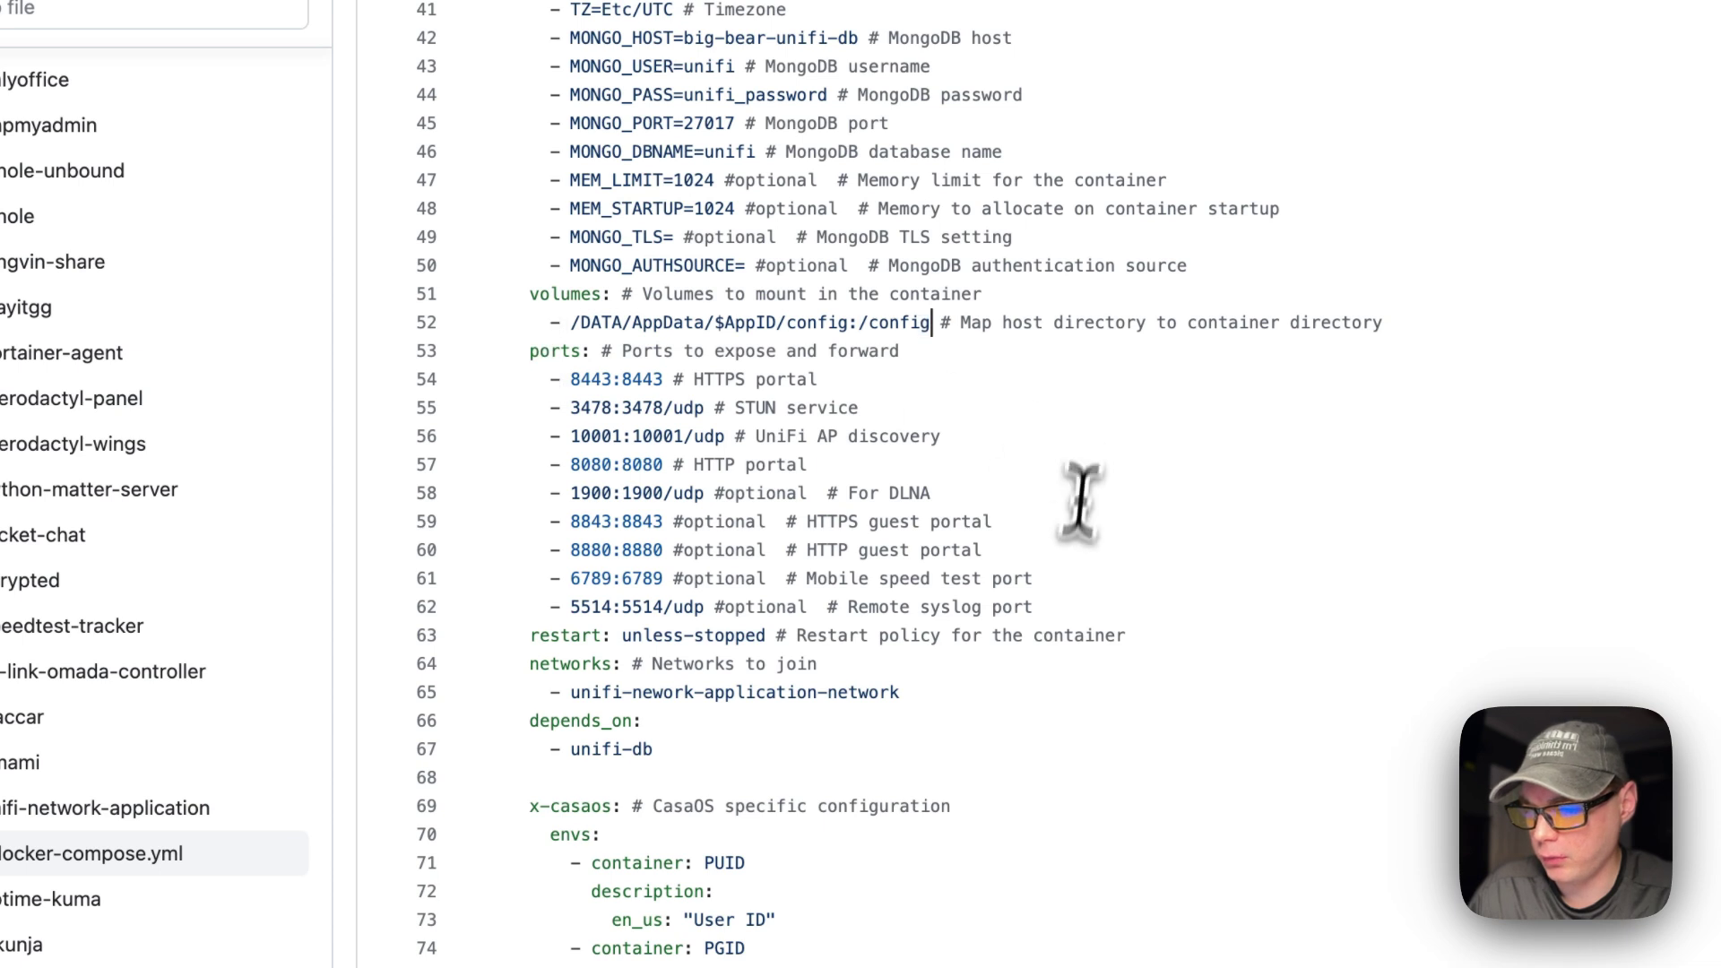
{"action": "left_click_drag", "start_coordinate": [1040, 607], "coordinate": [503, 368]}
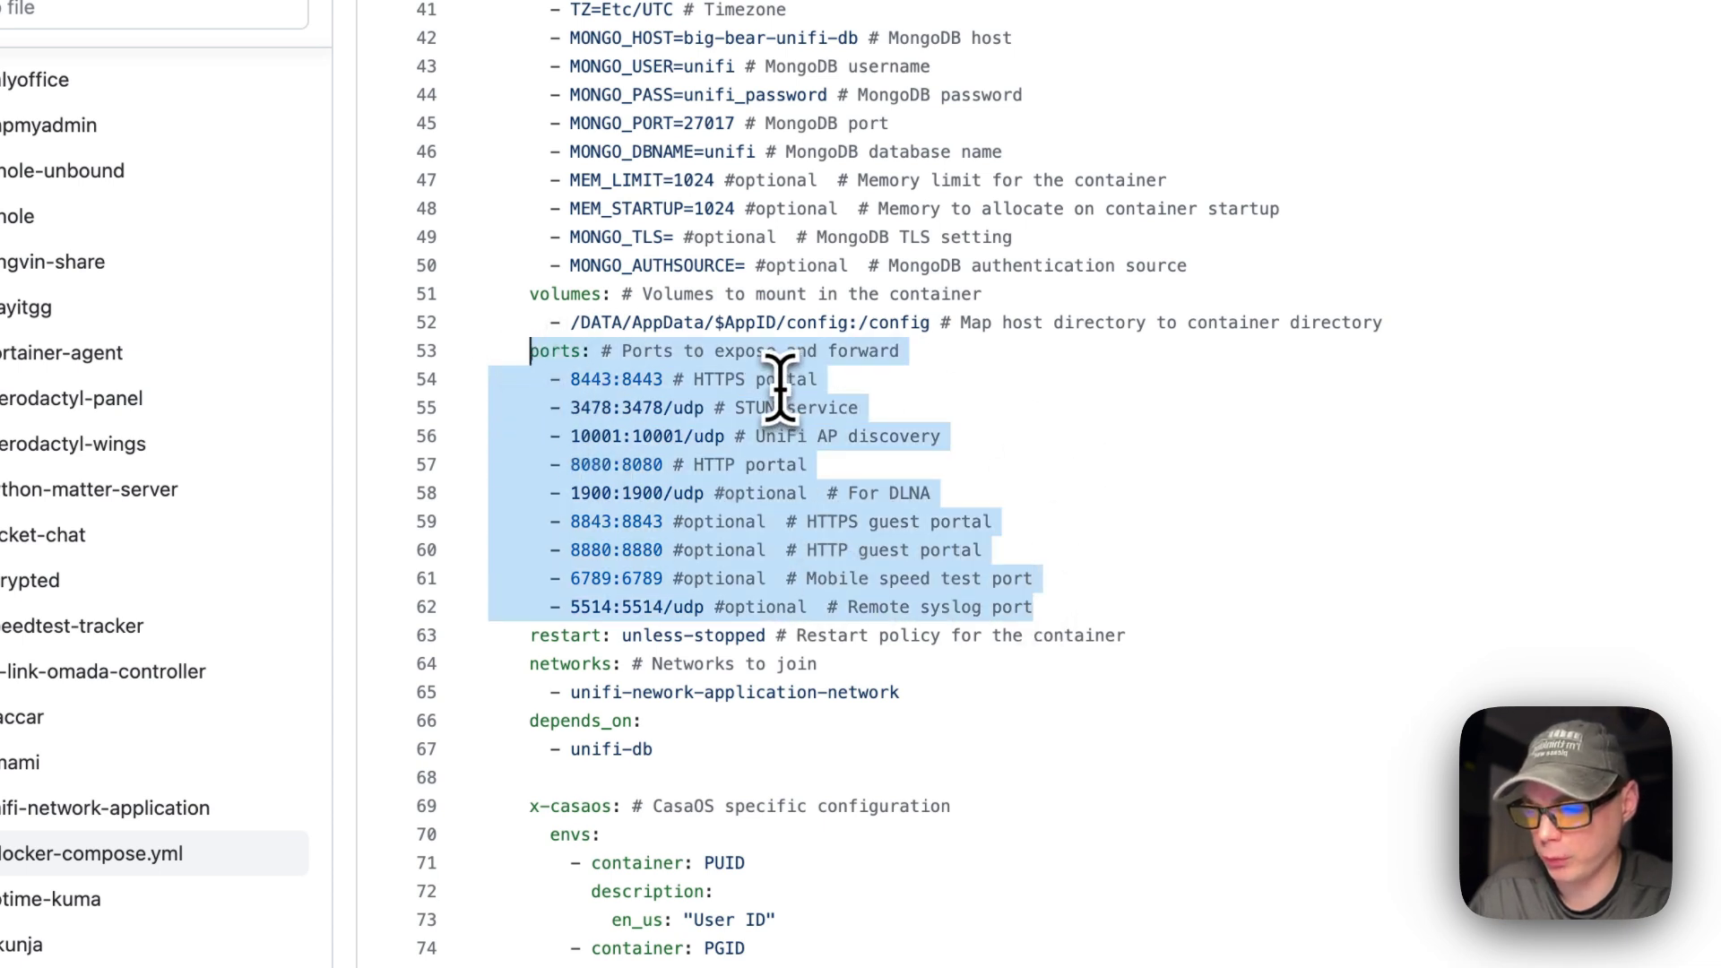
{"action": "scroll", "coordinate": [780, 386], "scroll_direction": "down", "scroll_amount": 20}
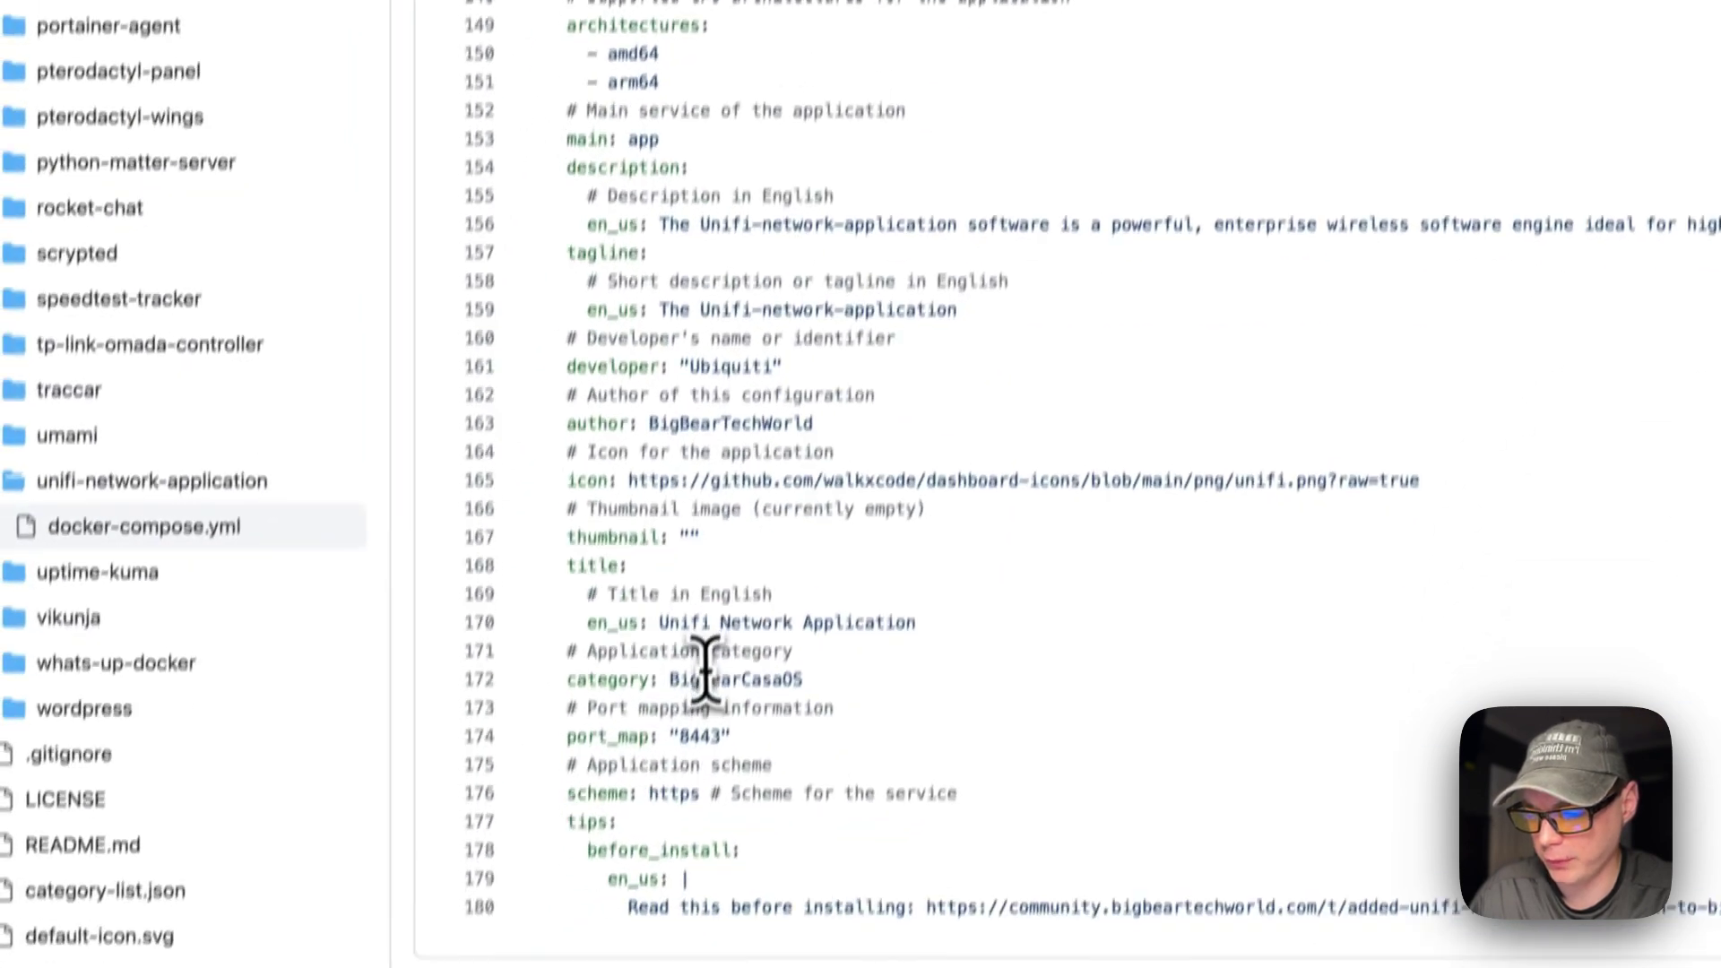
{"action": "left_click_drag", "start_coordinate": [568, 736], "coordinate": [778, 737]}
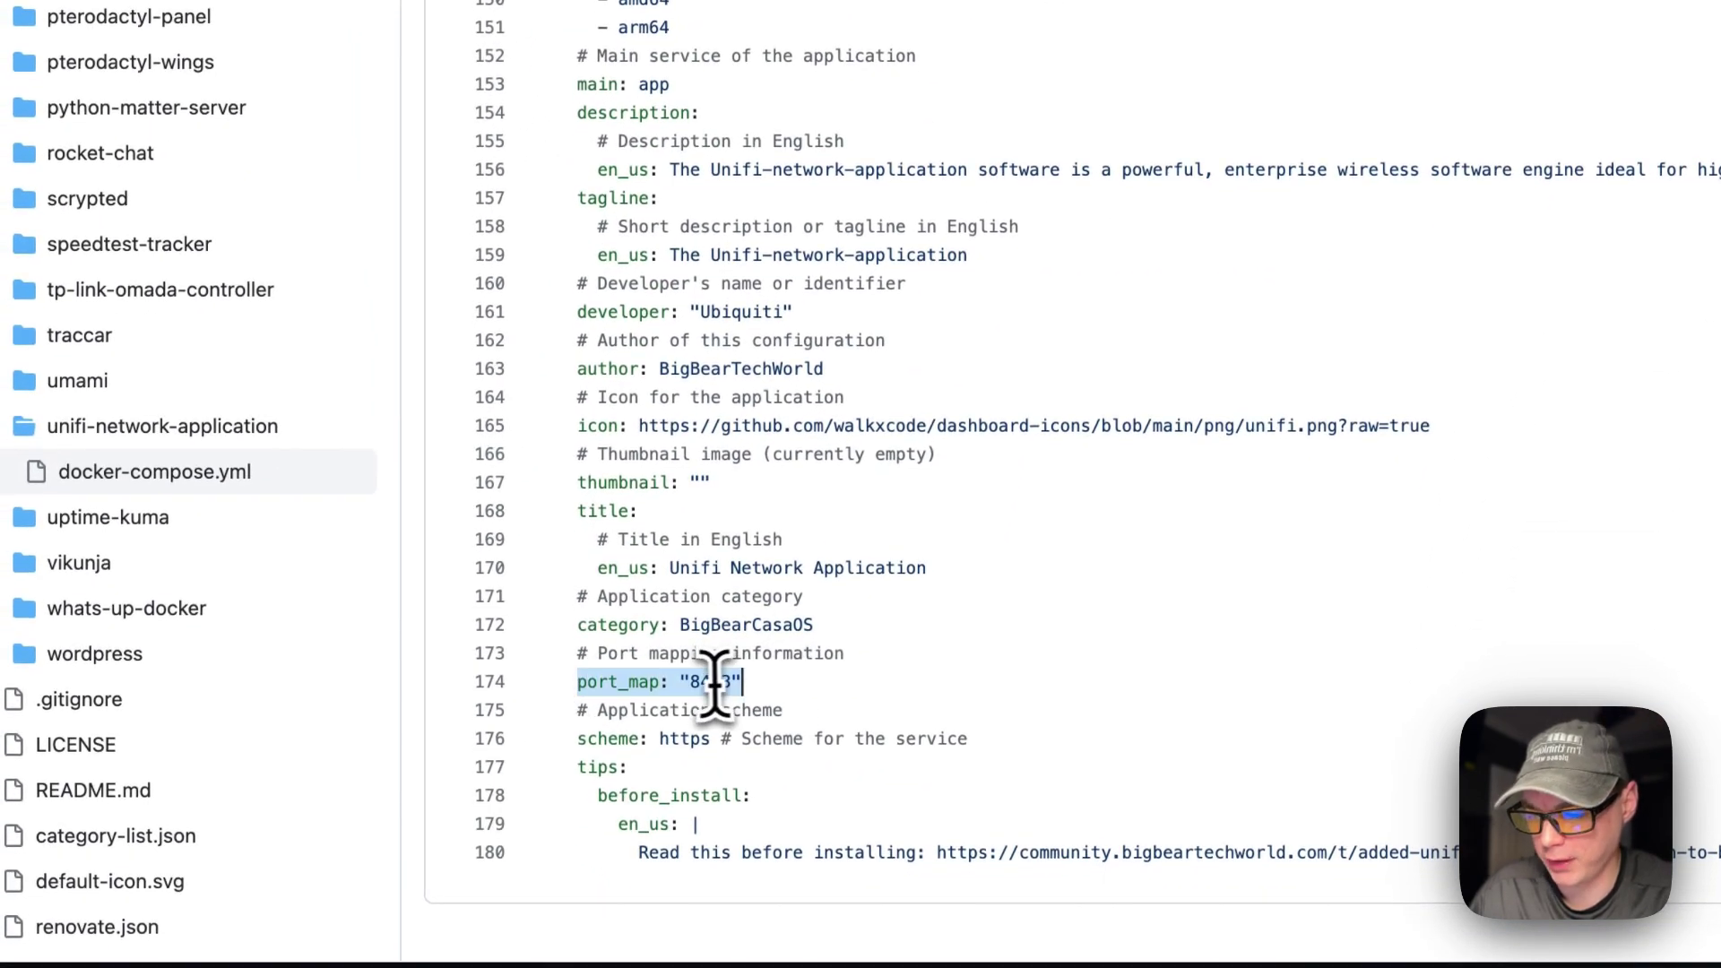
{"action": "scroll", "coordinate": [876, 403], "scroll_direction": "up", "scroll_amount": 20}
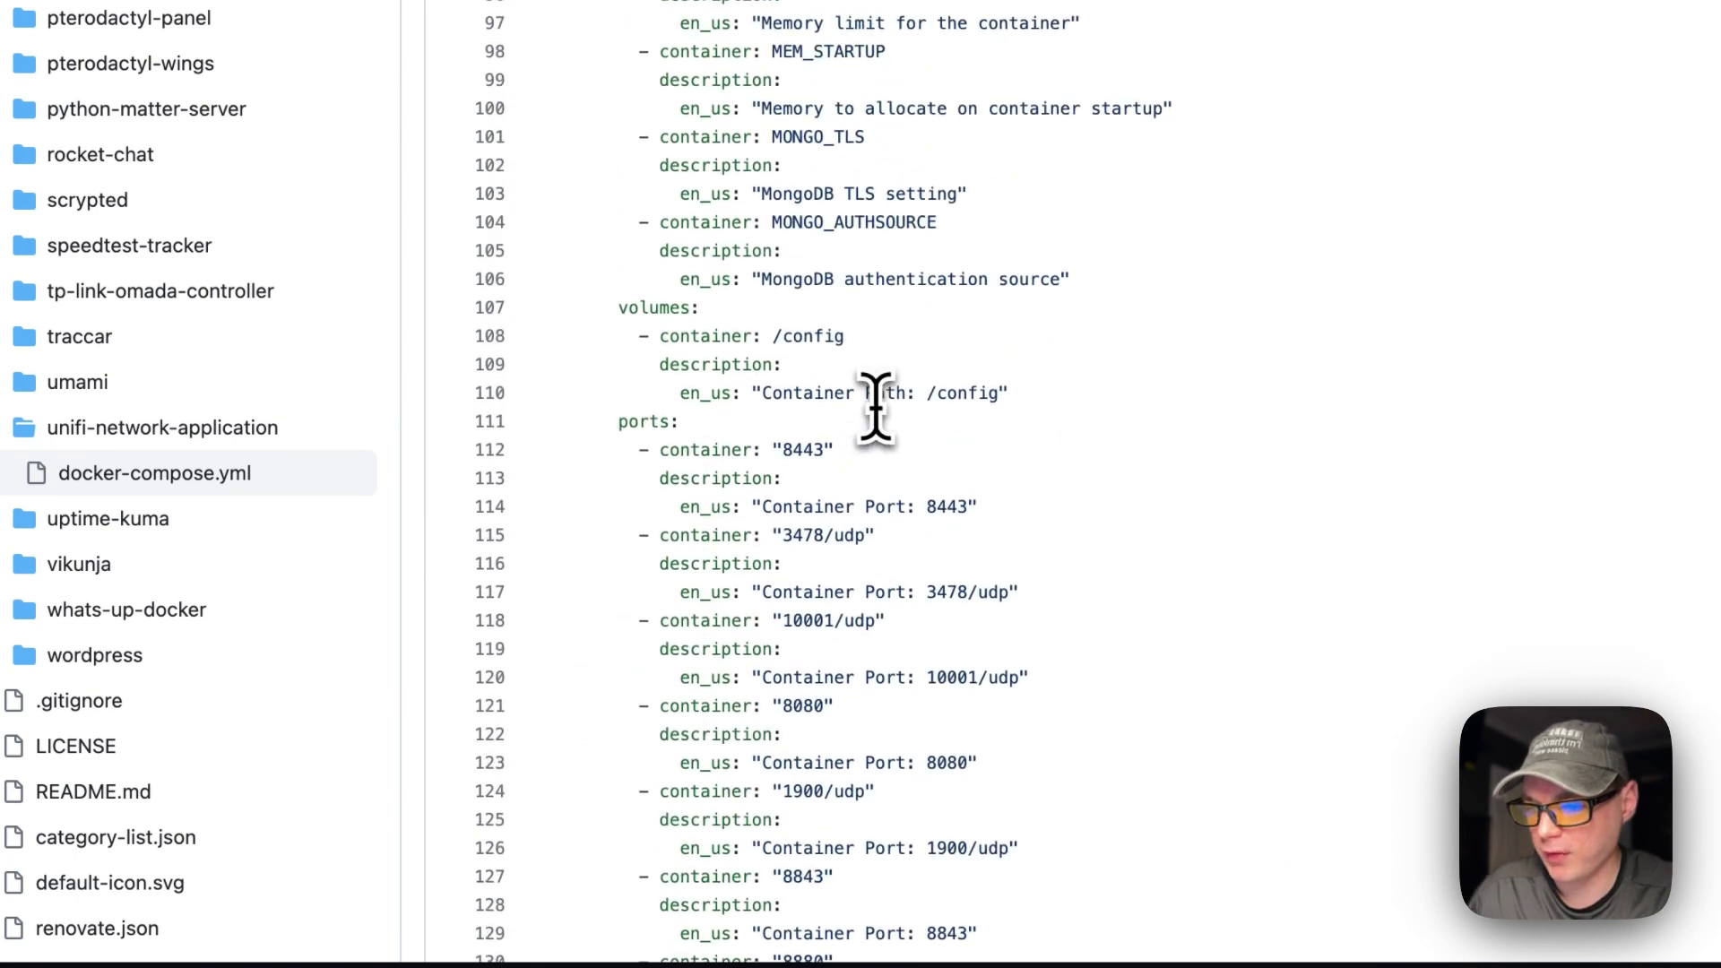
{"action": "scroll", "coordinate": [876, 404], "scroll_direction": "up", "scroll_amount": 6}
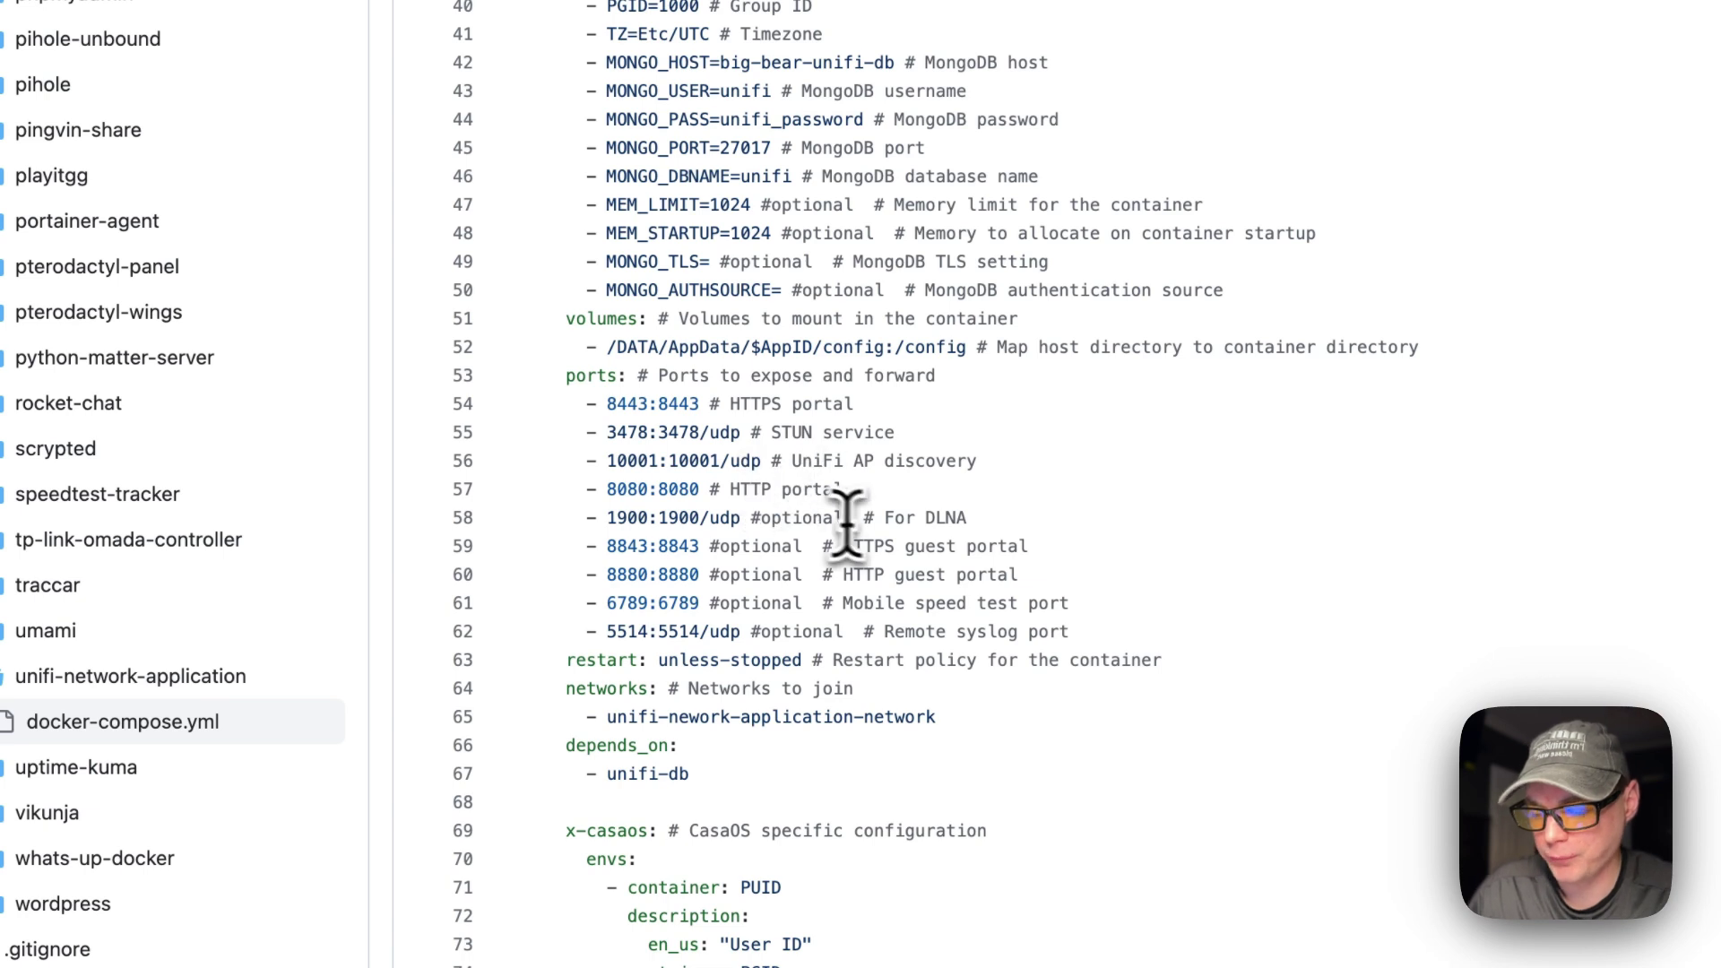
Step: Examine the app service's optional guest portal, speed test and remote syslog ports, along with its restart policy
{"action": "left_click_drag", "start_coordinate": [607, 546], "coordinate": [1131, 660]}
{"action": "left_click_drag", "start_coordinate": [1072, 542], "coordinate": [1071, 543]}
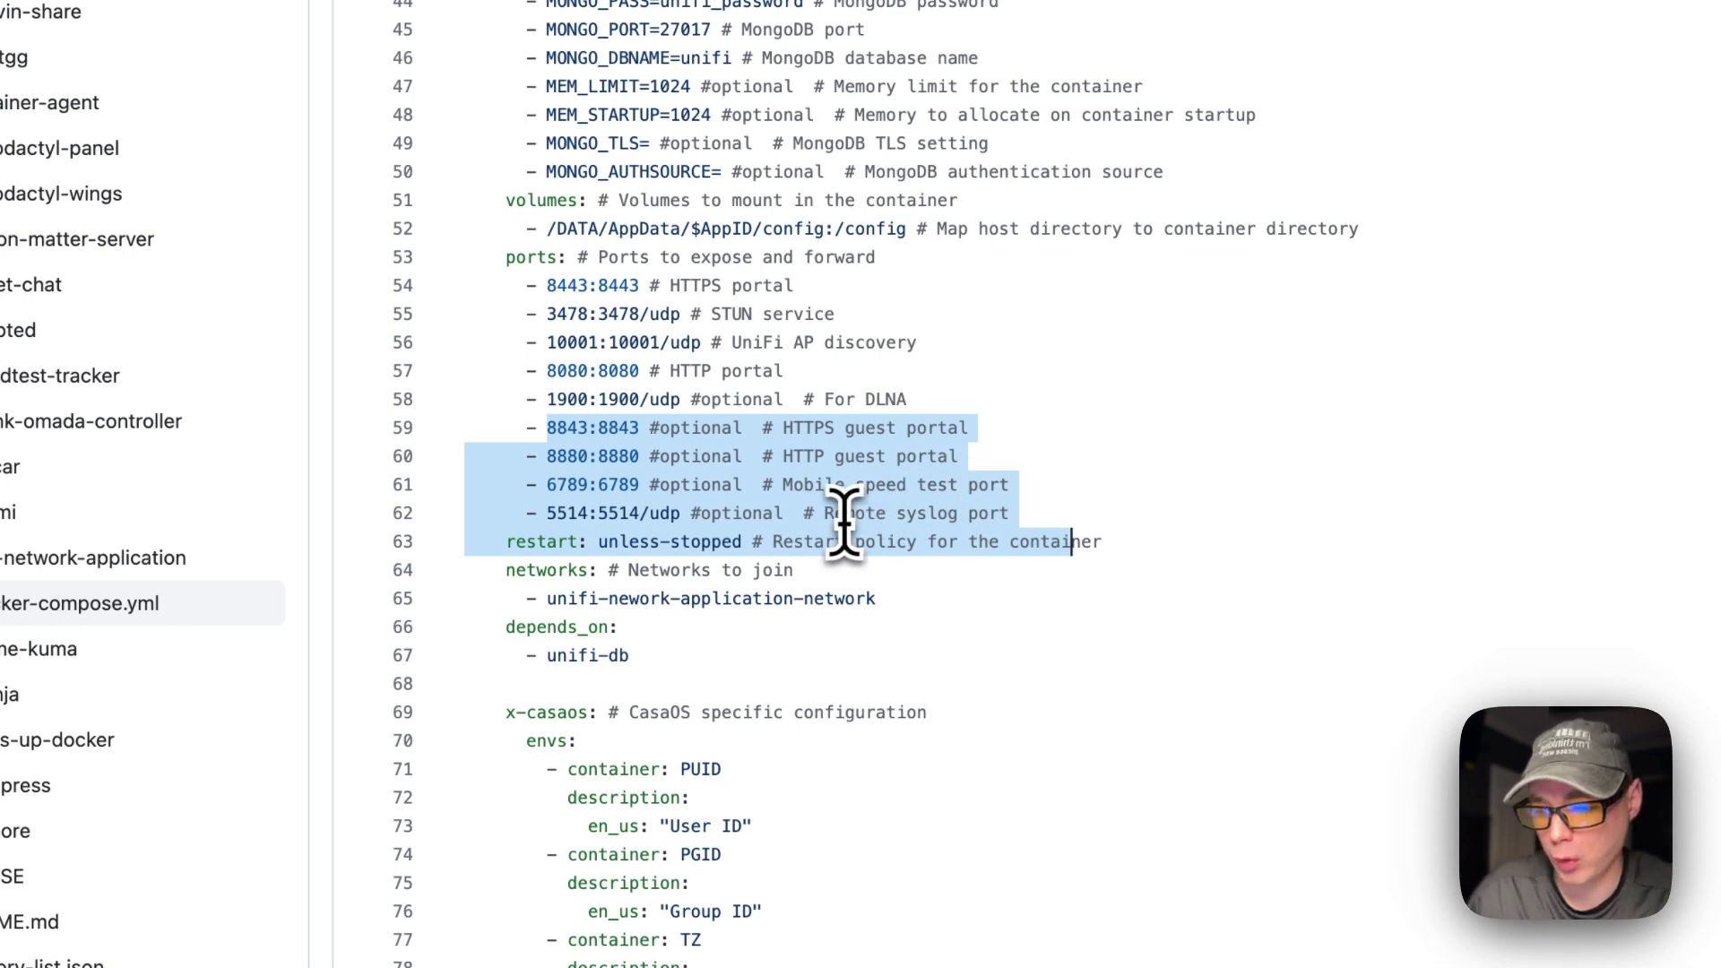
{"action": "scroll", "coordinate": [897, 520], "scroll_direction": "down", "scroll_amount": 2}
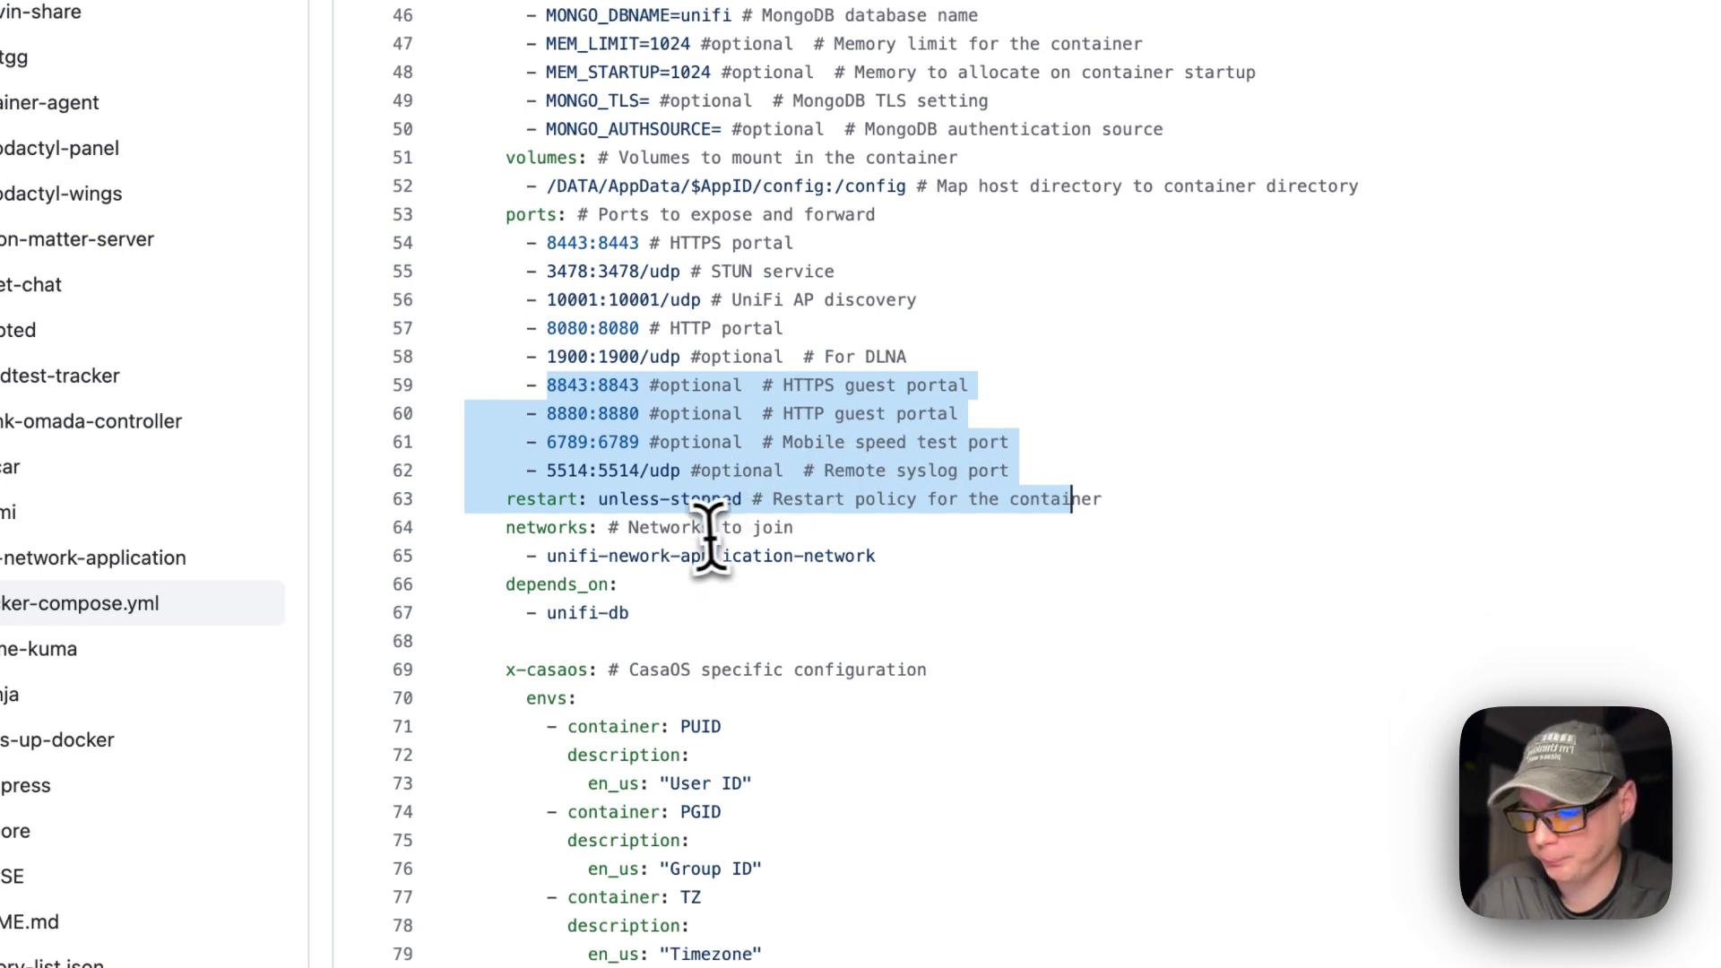
{"action": "left_click_drag", "start_coordinate": [502, 477], "coordinate": [1157, 480]}
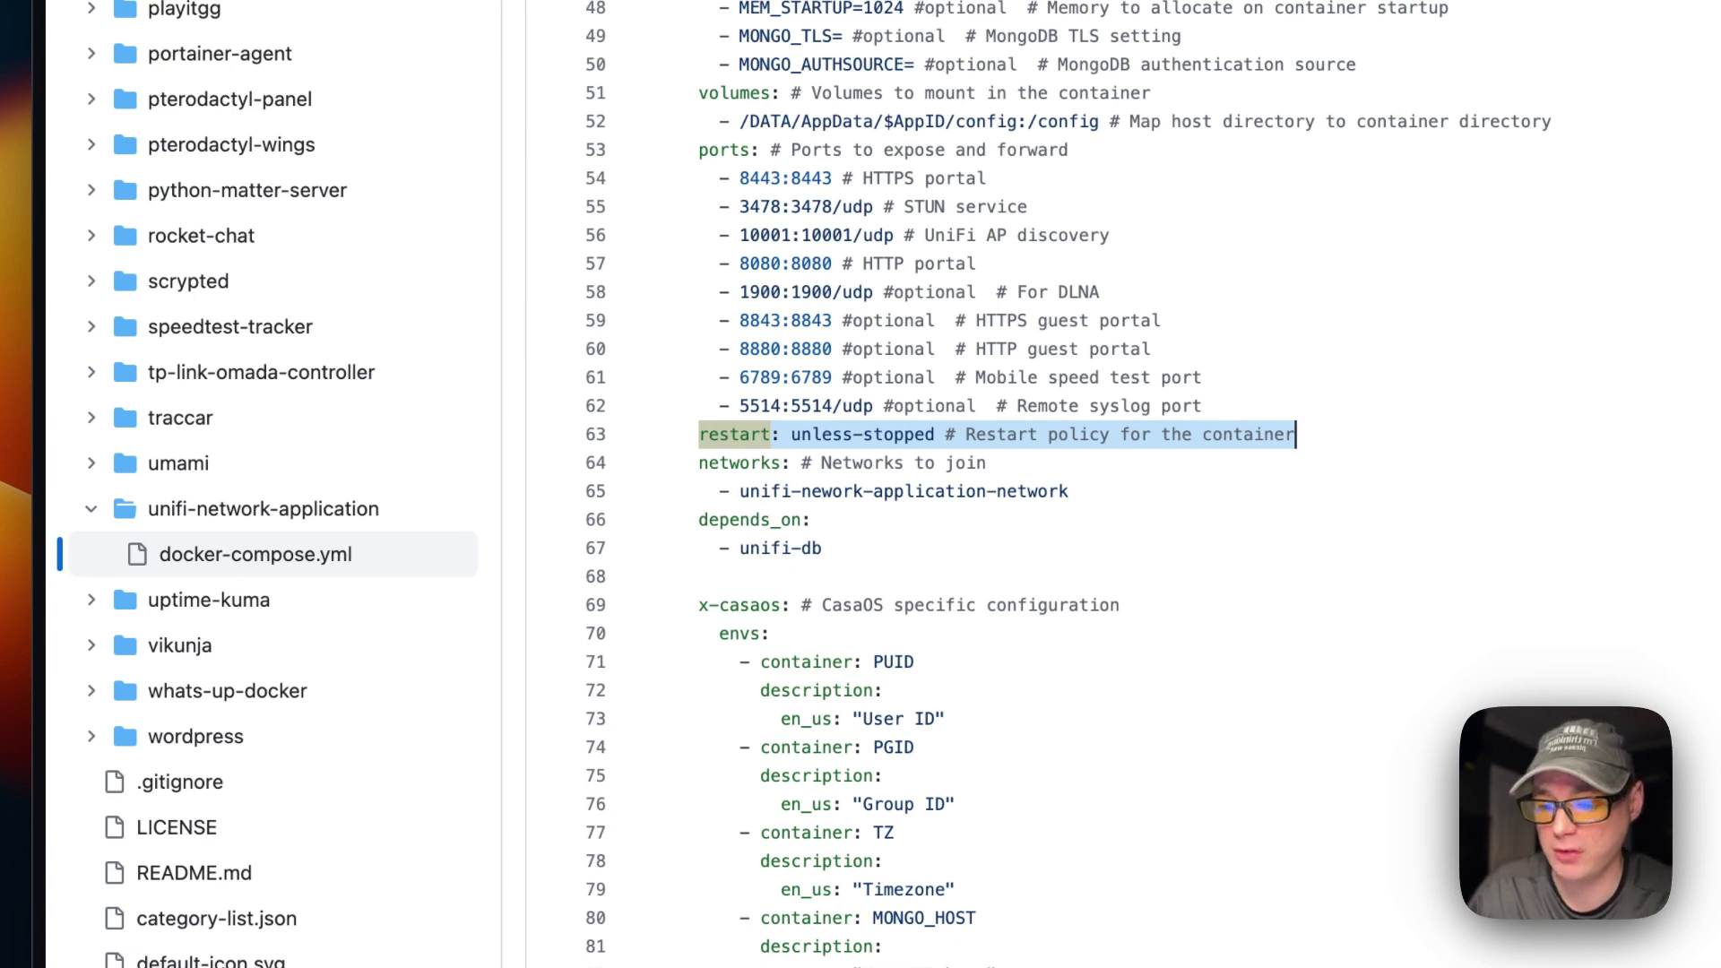
Step: Compare the network joined by the app service with the network listed under the unifi-db service
{"action": "scroll", "coordinate": [760, 531], "scroll_direction": "down", "scroll_amount": 2}
{"action": "left_click_drag", "start_coordinate": [699, 416], "coordinate": [1071, 446]}
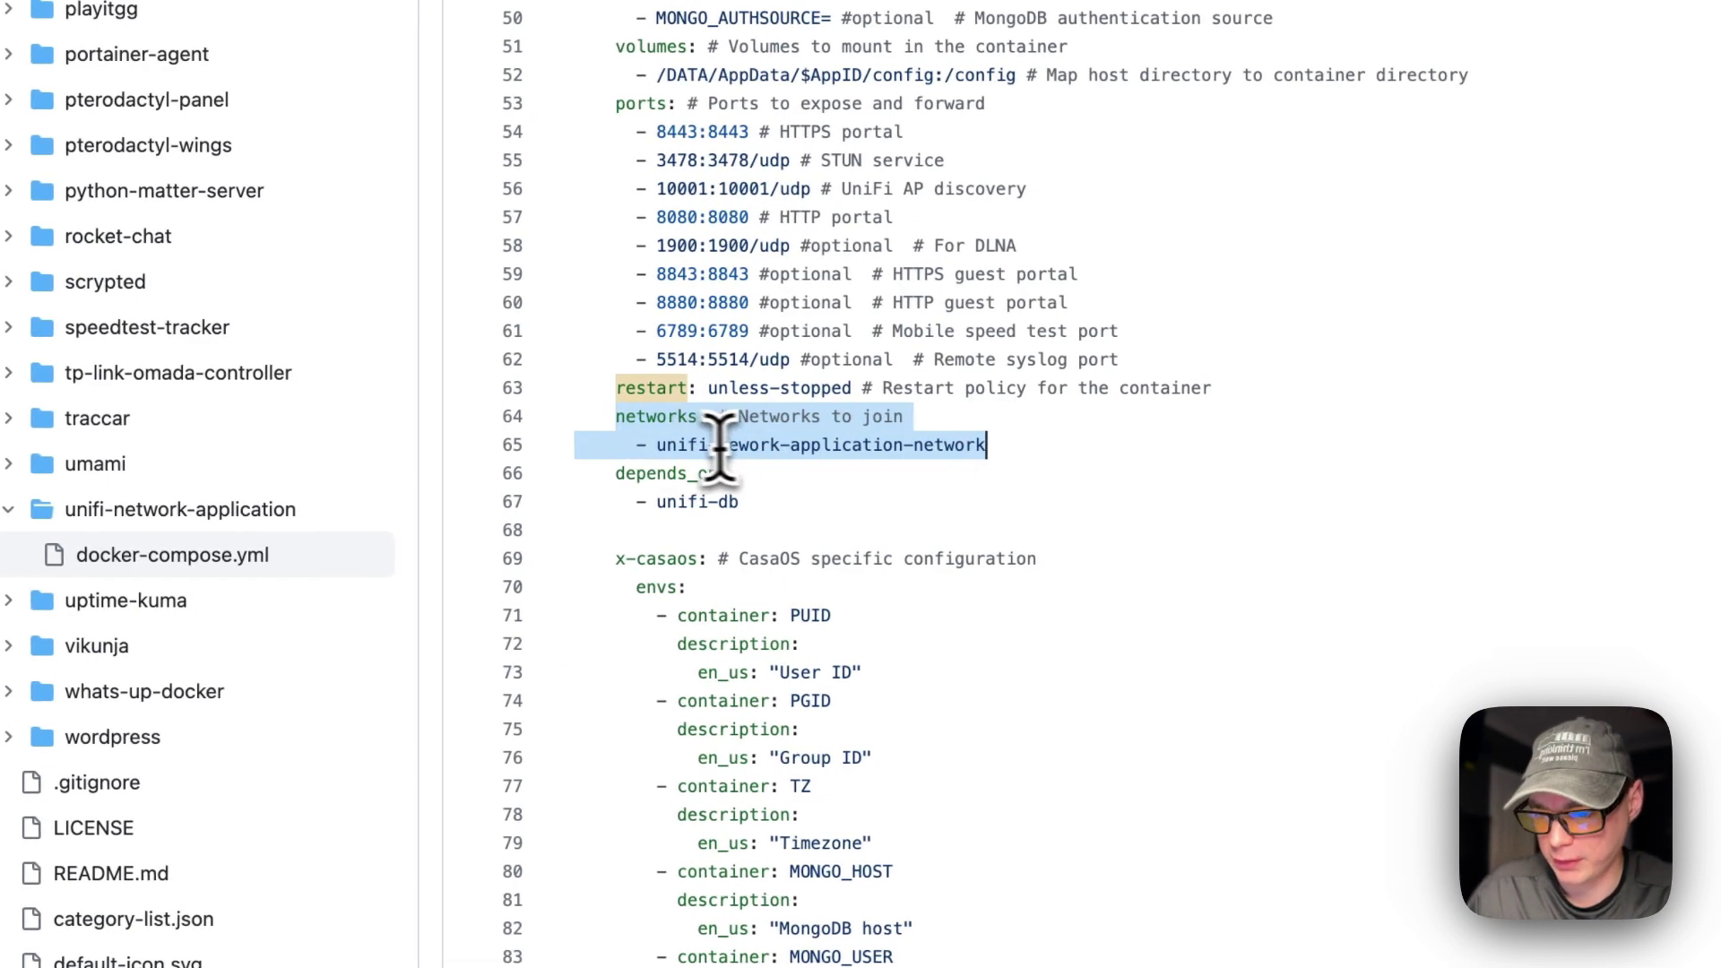
{"action": "scroll", "coordinate": [653, 422], "scroll_direction": "down", "scroll_amount": 2}
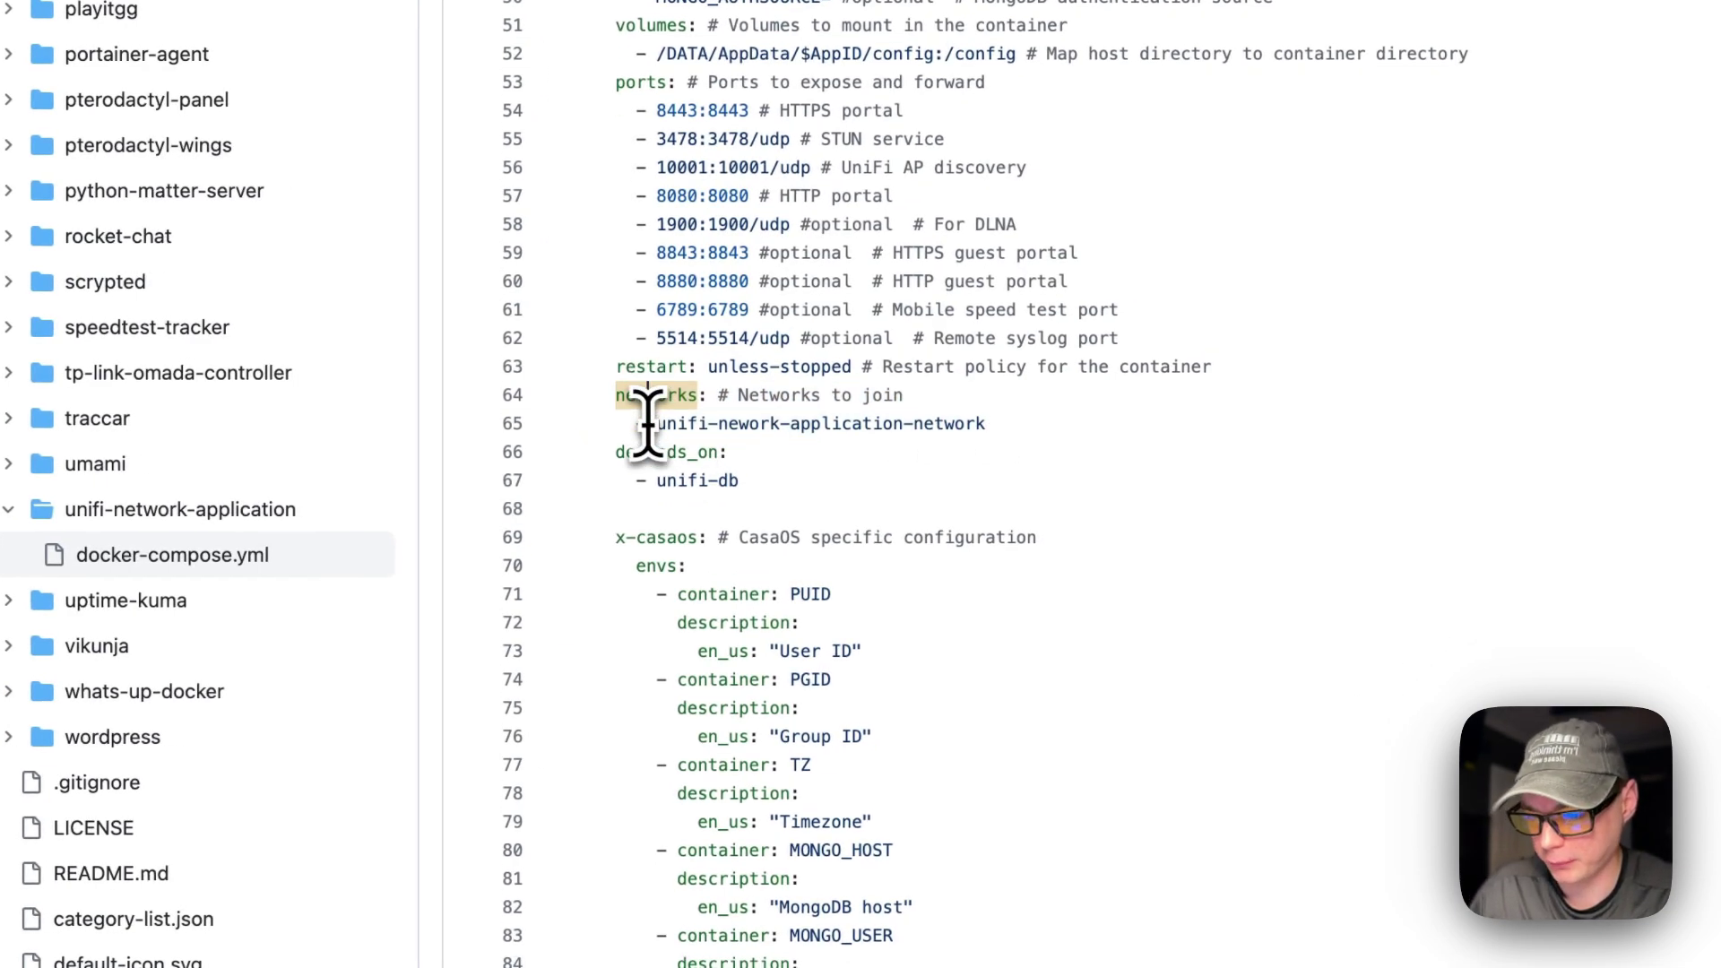
{"action": "scroll", "coordinate": [646, 373], "scroll_direction": "up", "scroll_amount": 10}
{"action": "scroll", "coordinate": [726, 422], "scroll_direction": "up", "scroll_amount": 5}
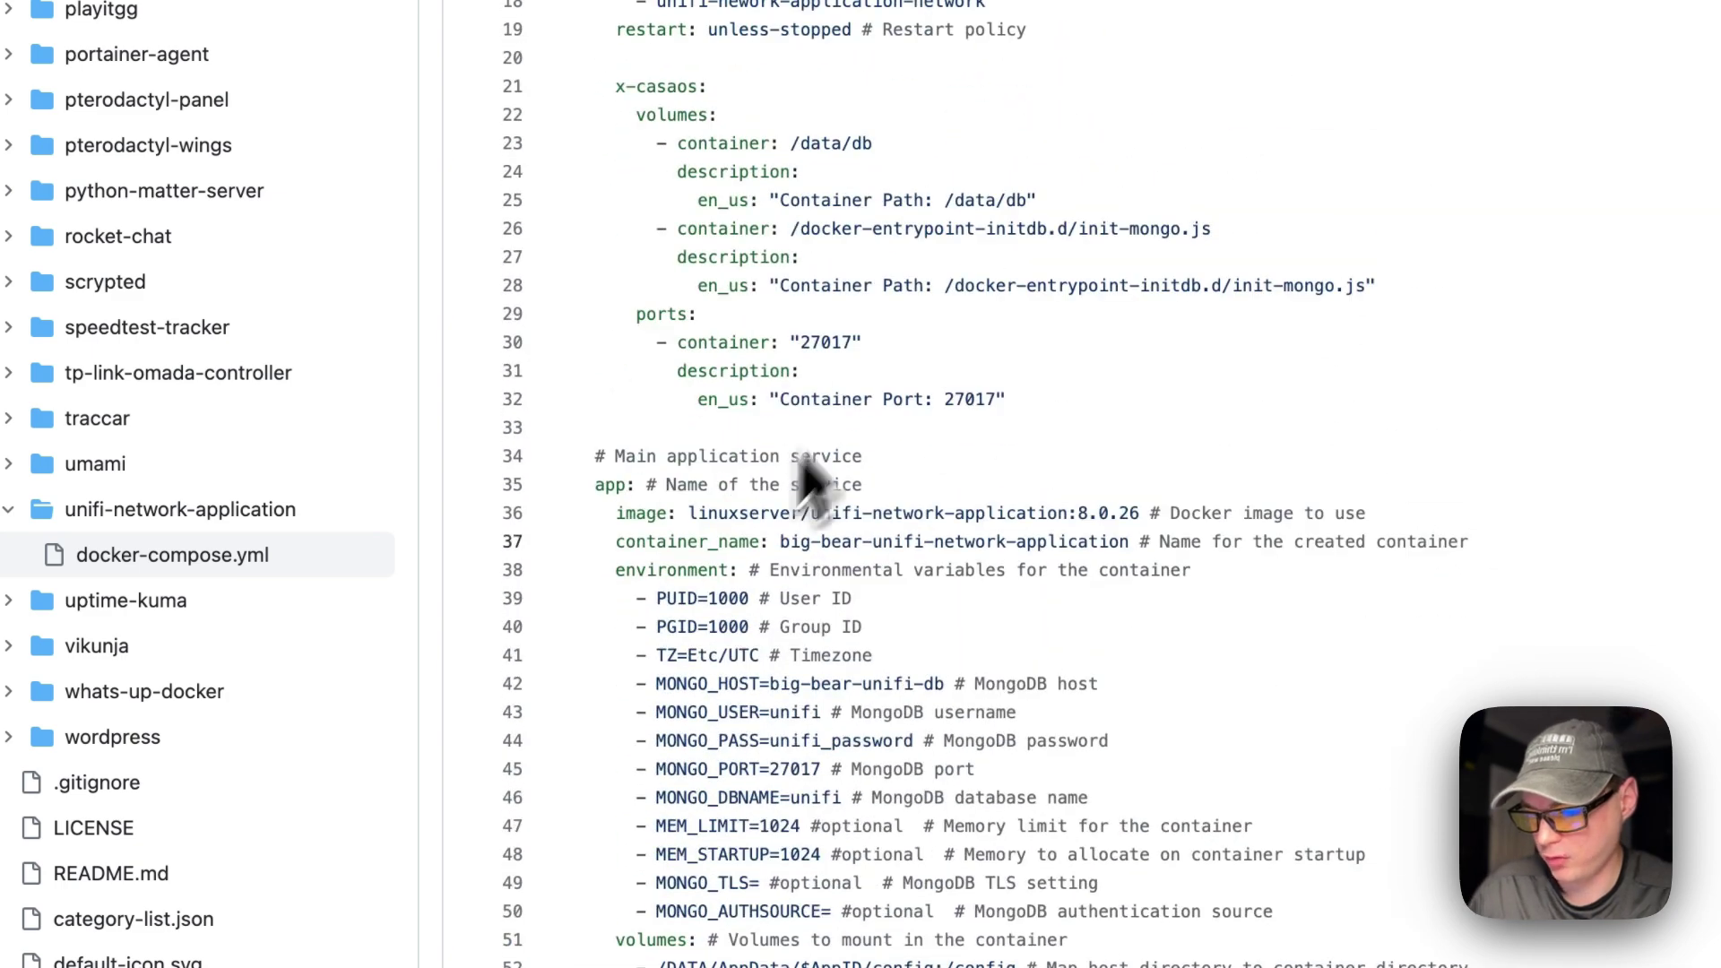
{"action": "scroll", "coordinate": [737, 641], "scroll_direction": "up", "scroll_amount": 10}
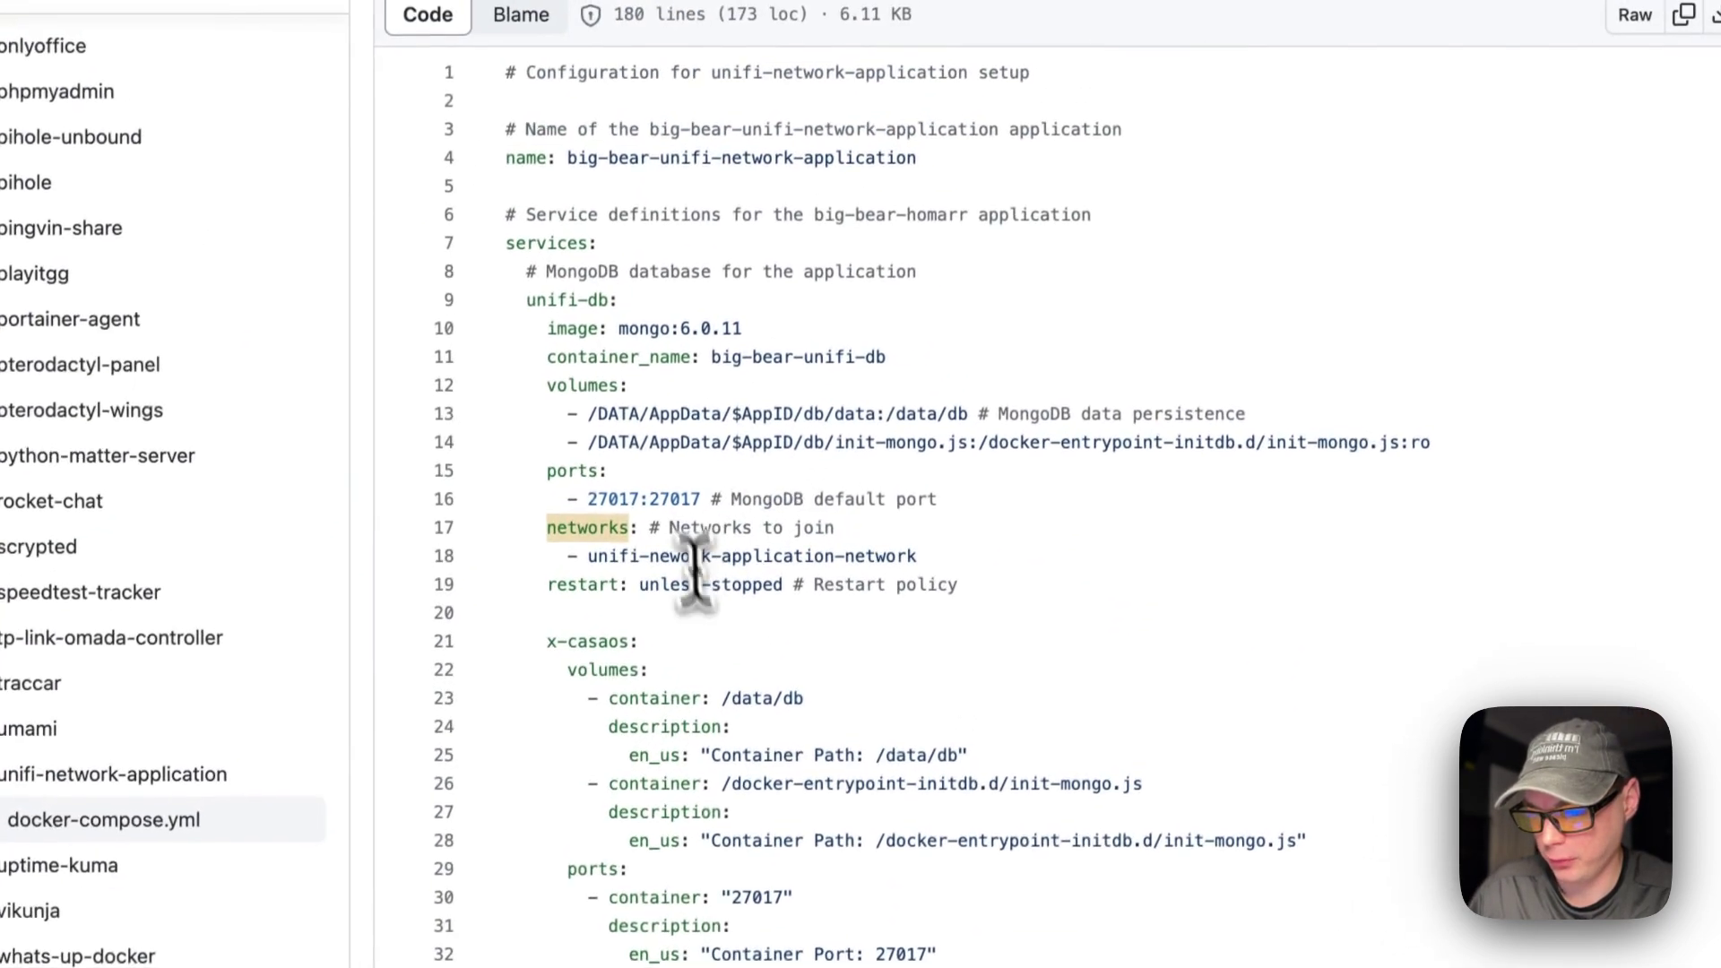
{"action": "scroll", "coordinate": [749, 484], "scroll_direction": "down", "scroll_amount": 10}
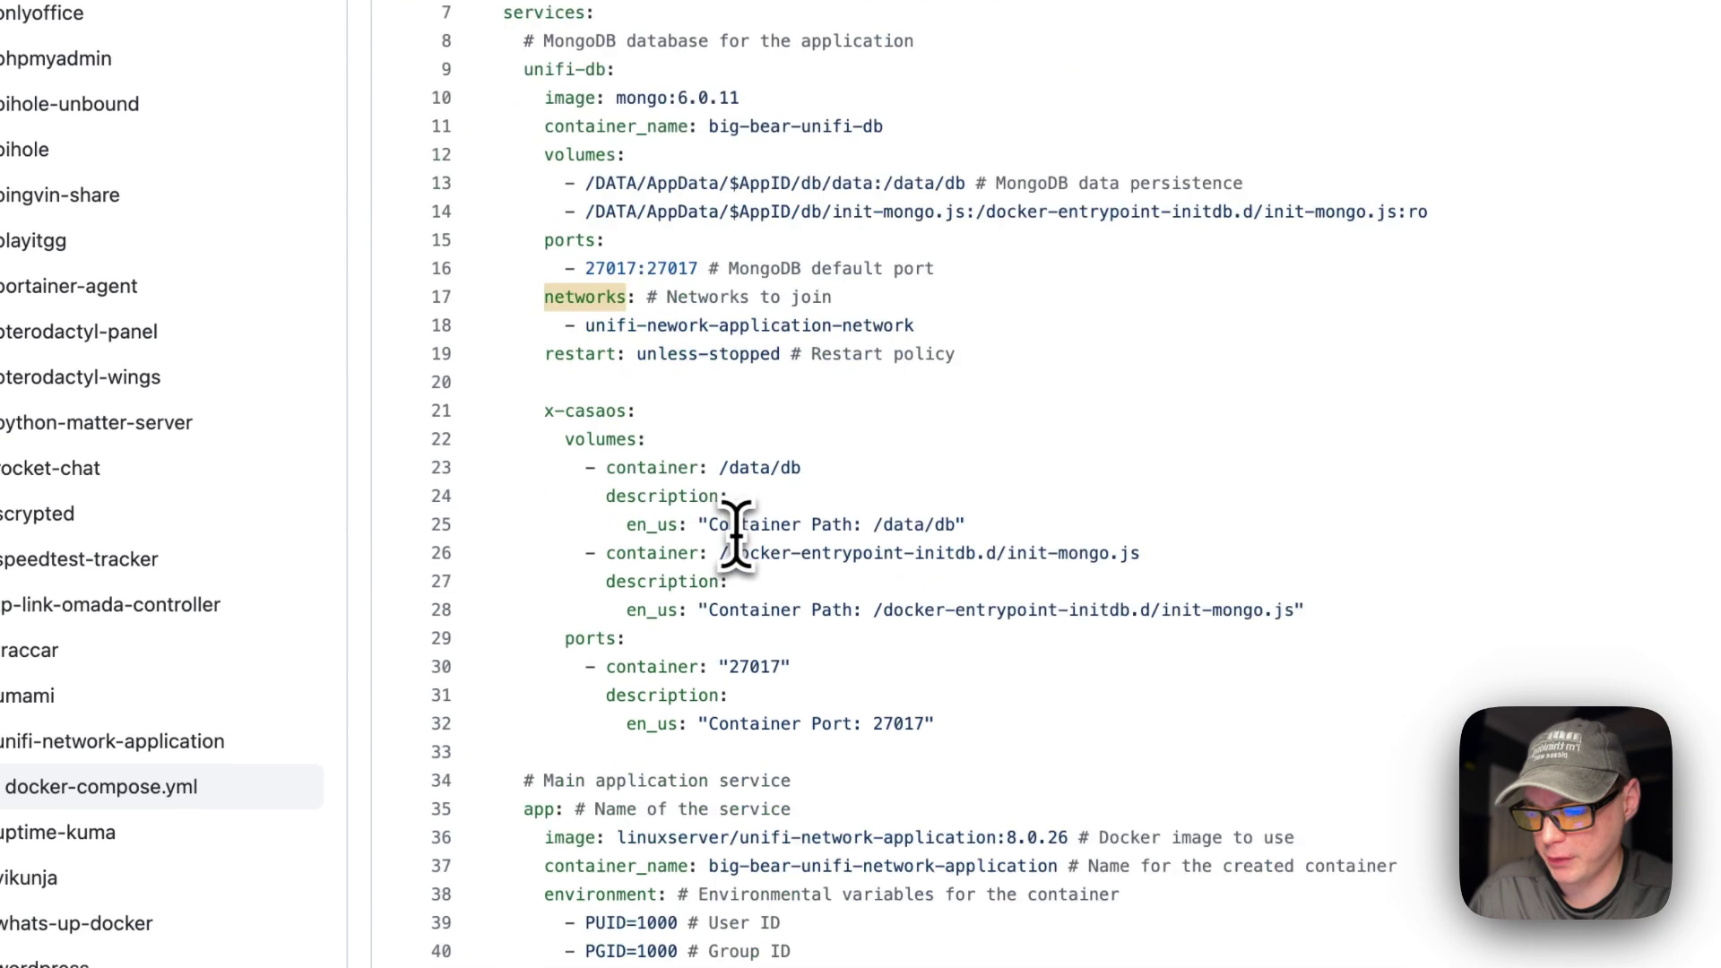
{"action": "left_click_drag", "start_coordinate": [699, 446], "coordinate": [873, 446]}
{"action": "scroll", "coordinate": [735, 583], "scroll_direction": "down", "scroll_amount": 6}
{"action": "scroll", "coordinate": [741, 704], "scroll_direction": "down", "scroll_amount": 4}
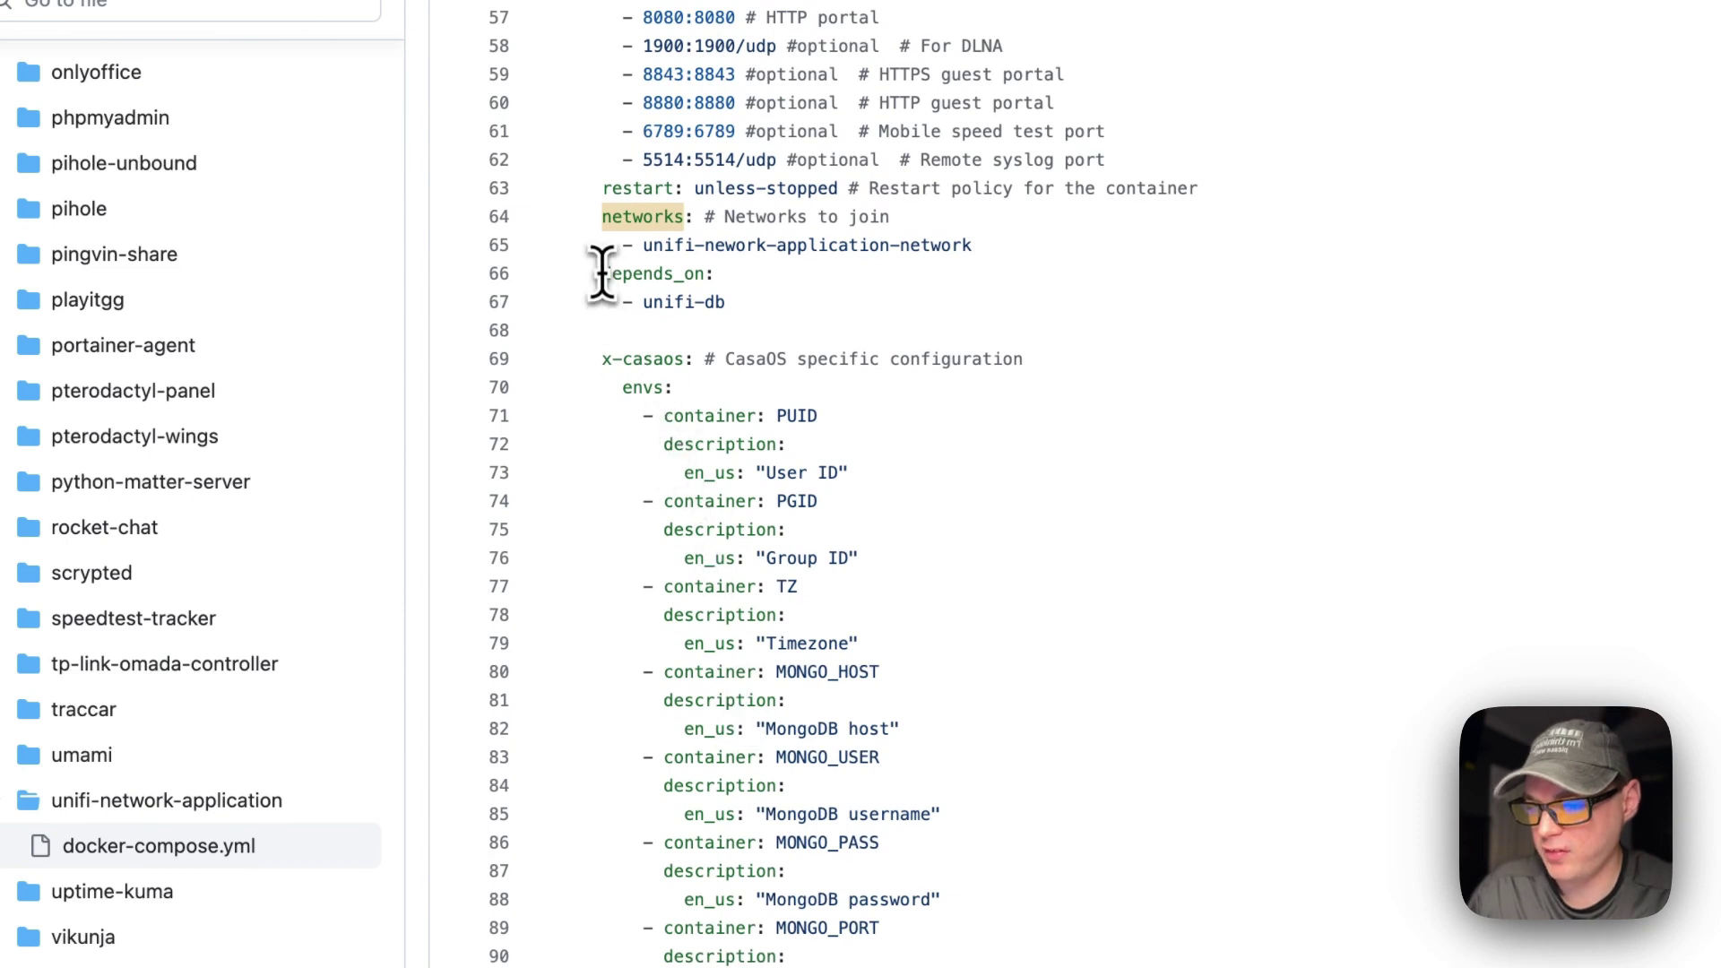
Step: Examine the app service's depends_on entry and trace it back to the unifi-db service definition
{"action": "scroll", "coordinate": [762, 296], "scroll_direction": "up", "scroll_amount": 9}
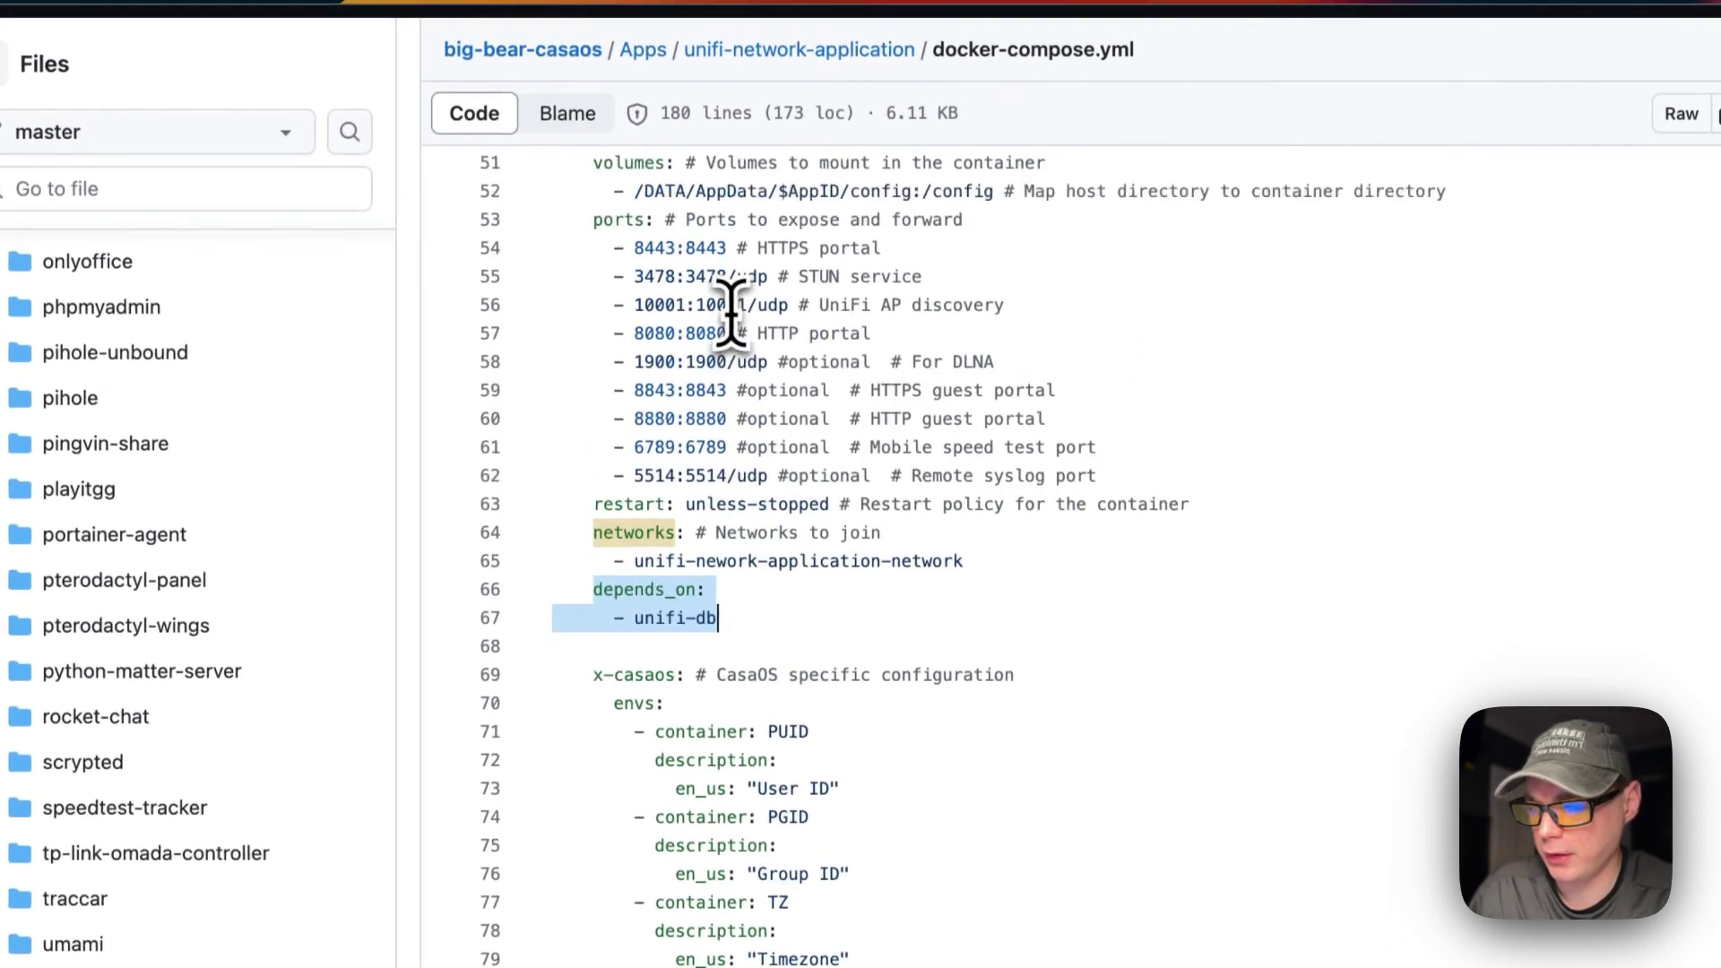
{"action": "scroll", "coordinate": [711, 537], "scroll_direction": "down", "scroll_amount": 5}
{"action": "left_click_drag", "start_coordinate": [681, 663], "coordinate": [805, 693]}
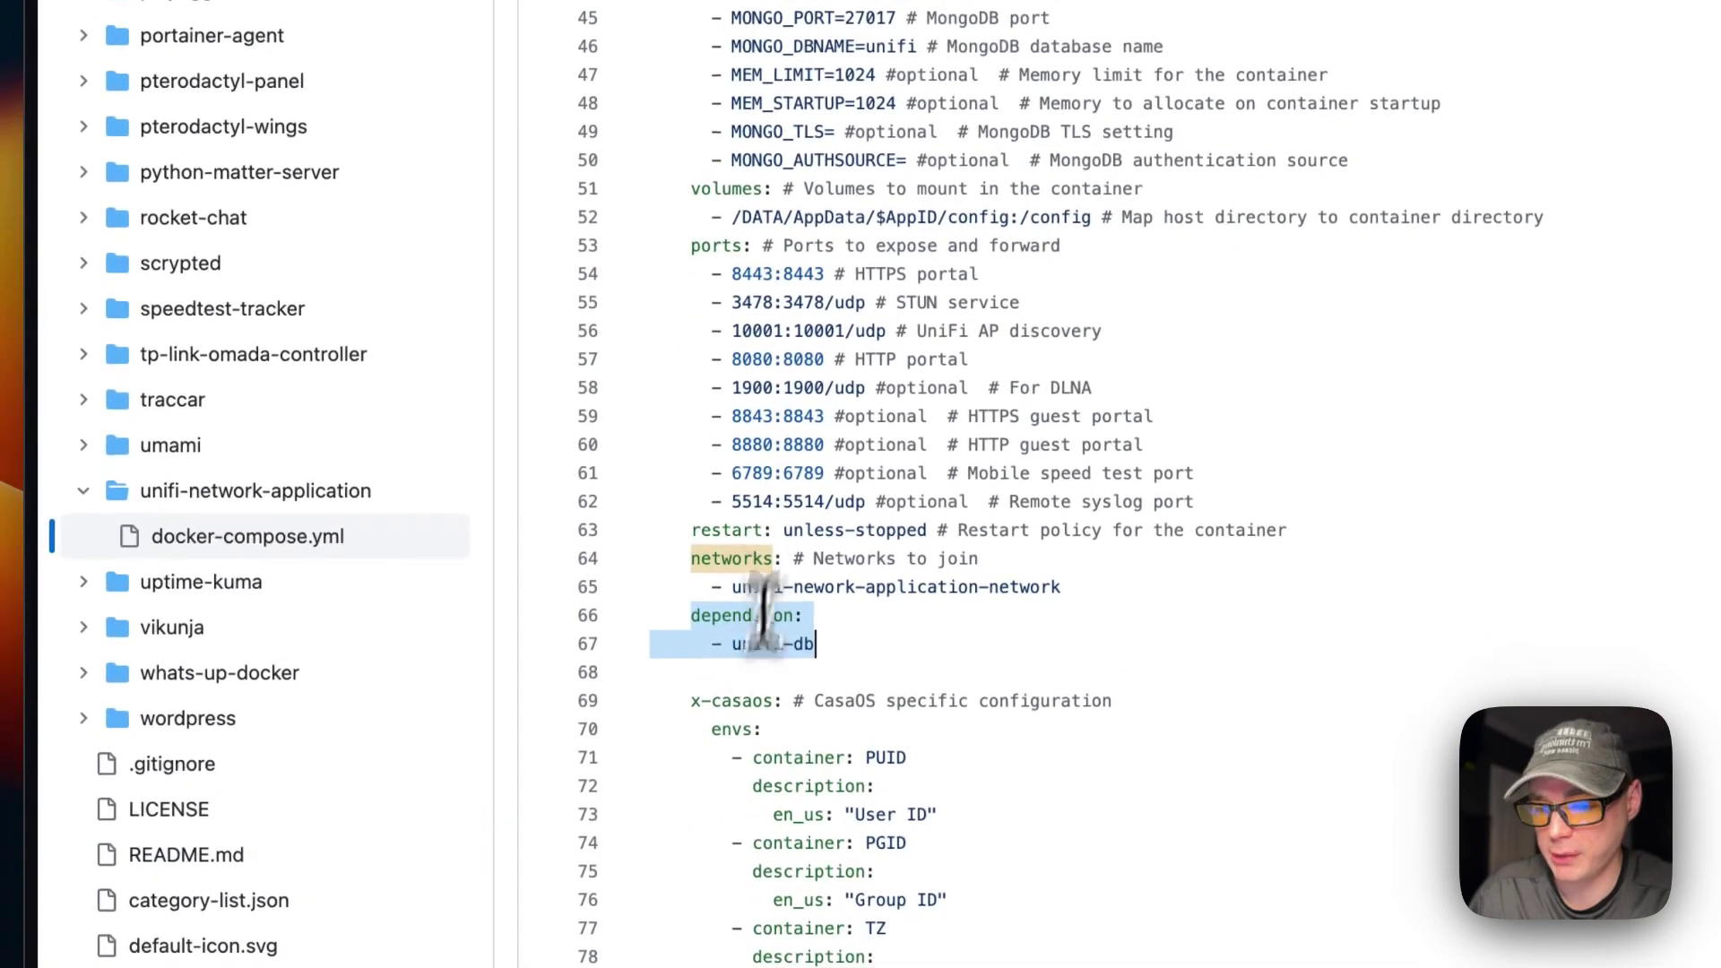
{"action": "scroll", "coordinate": [763, 616], "scroll_direction": "up", "scroll_amount": 15}
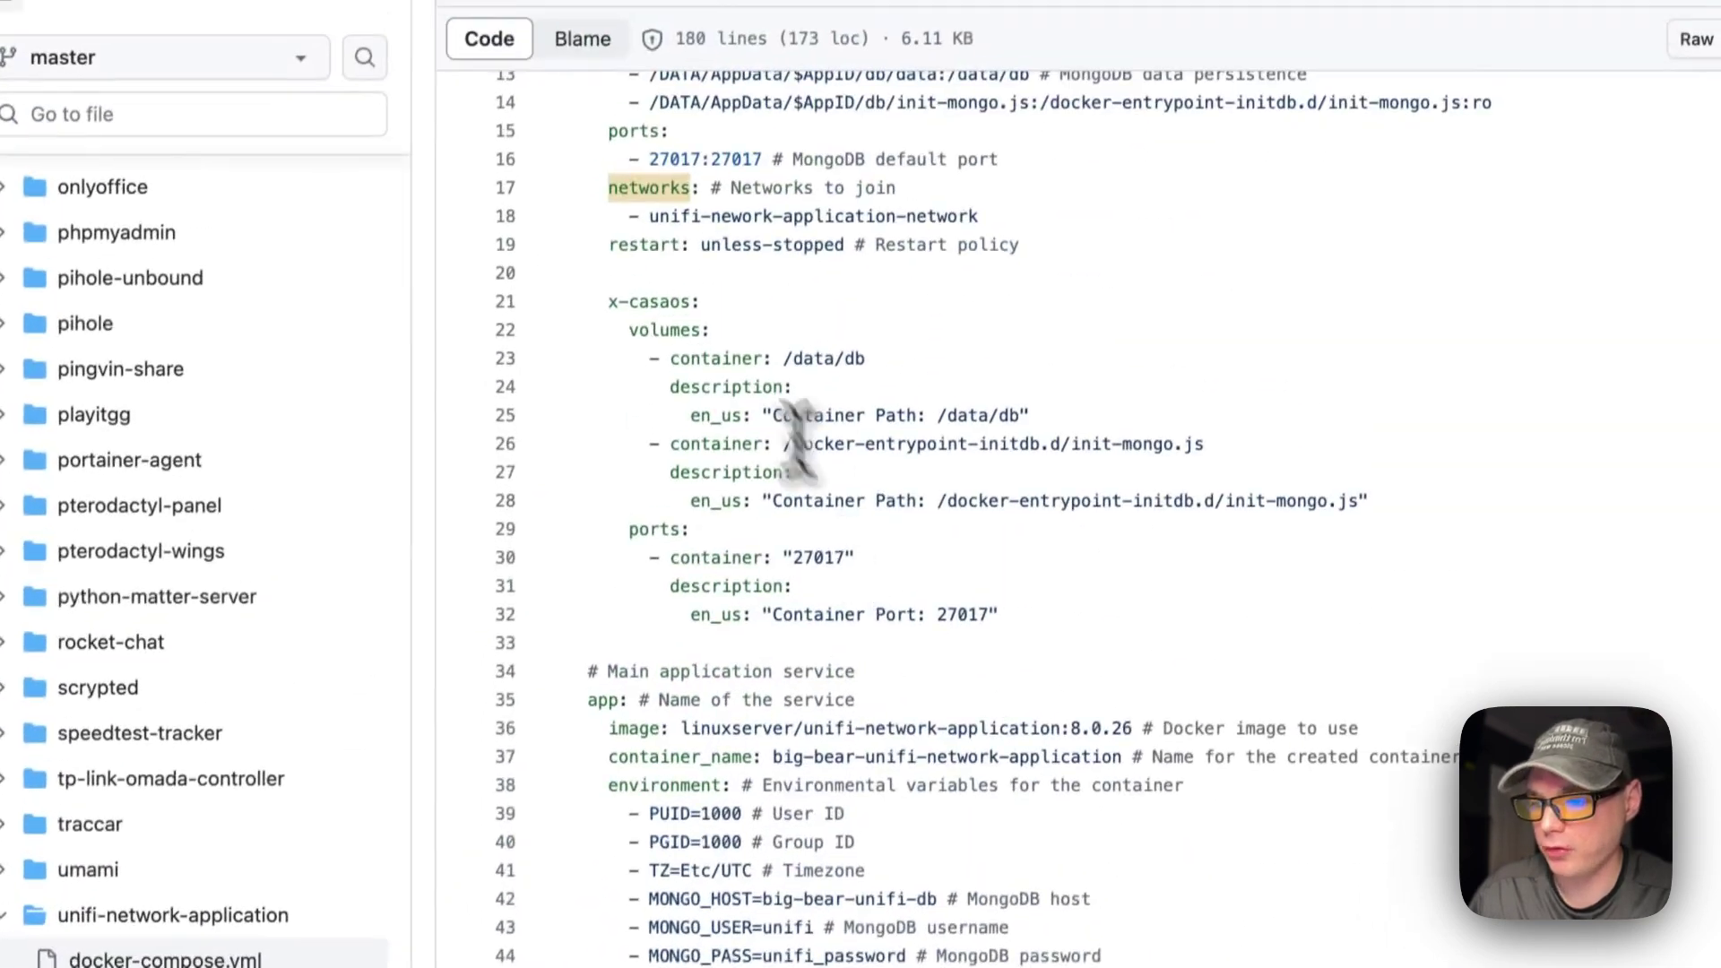
{"action": "scroll", "coordinate": [825, 394], "scroll_direction": "down", "scroll_amount": 18}
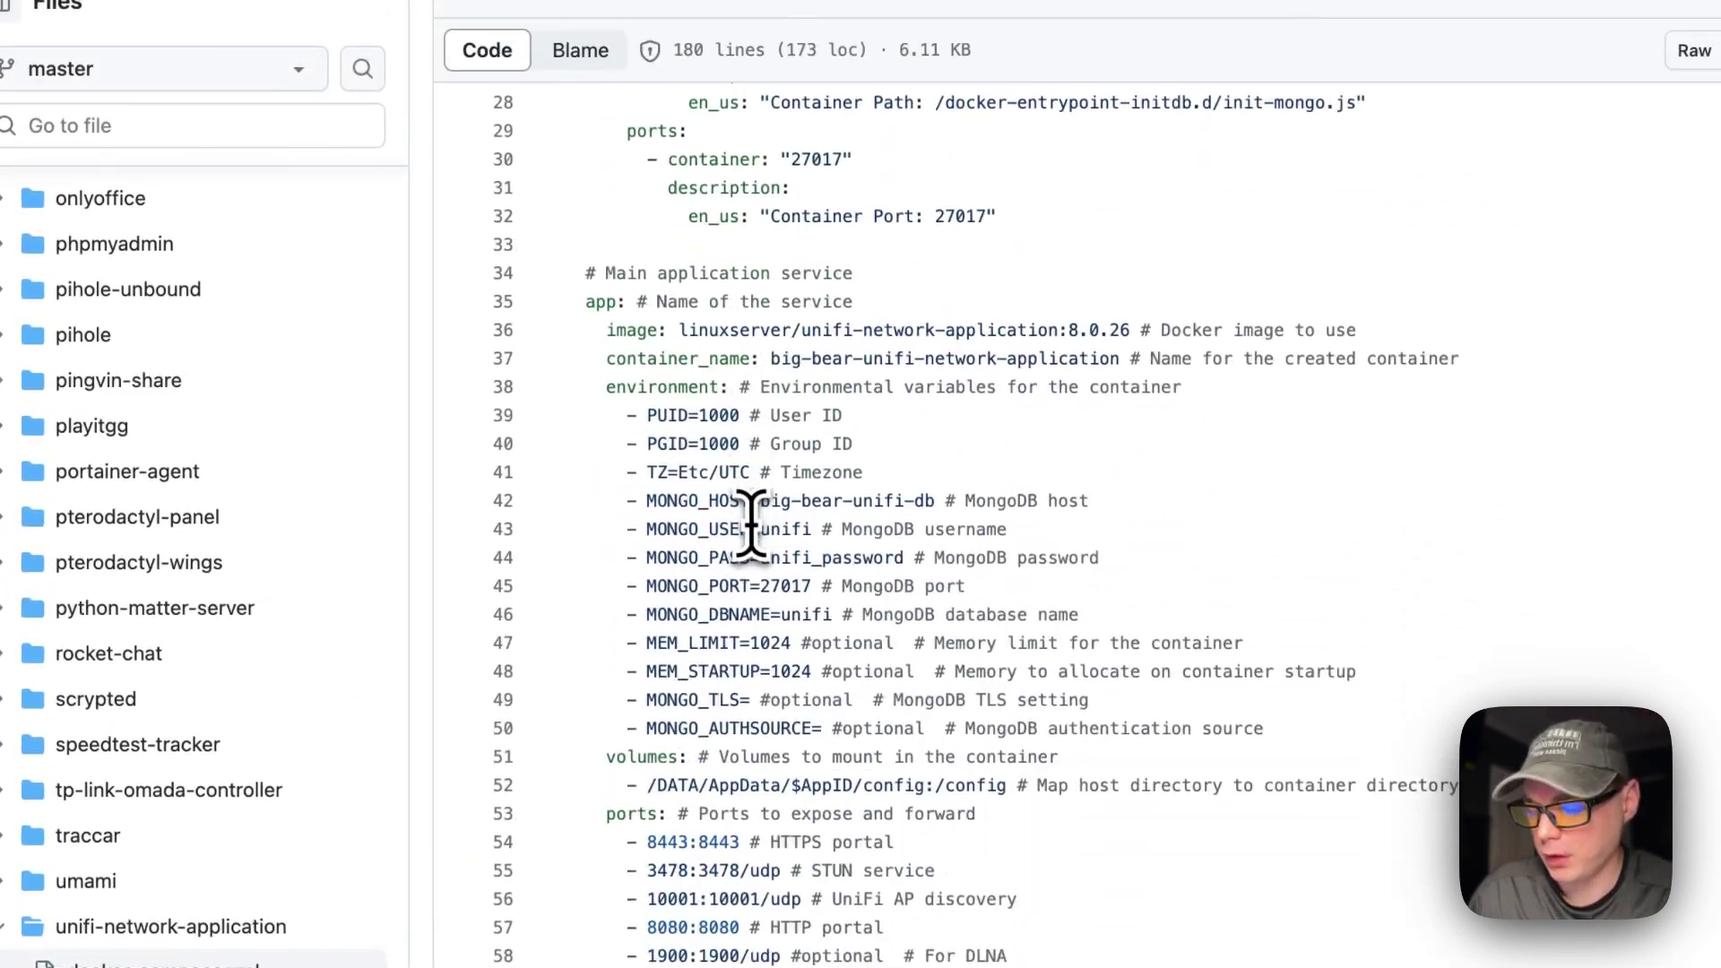
Step: Examine the app service's x-casaos block describing its environment variables, volumes and ports
{"action": "left_click_drag", "start_coordinate": [574, 238], "coordinate": [786, 449]}
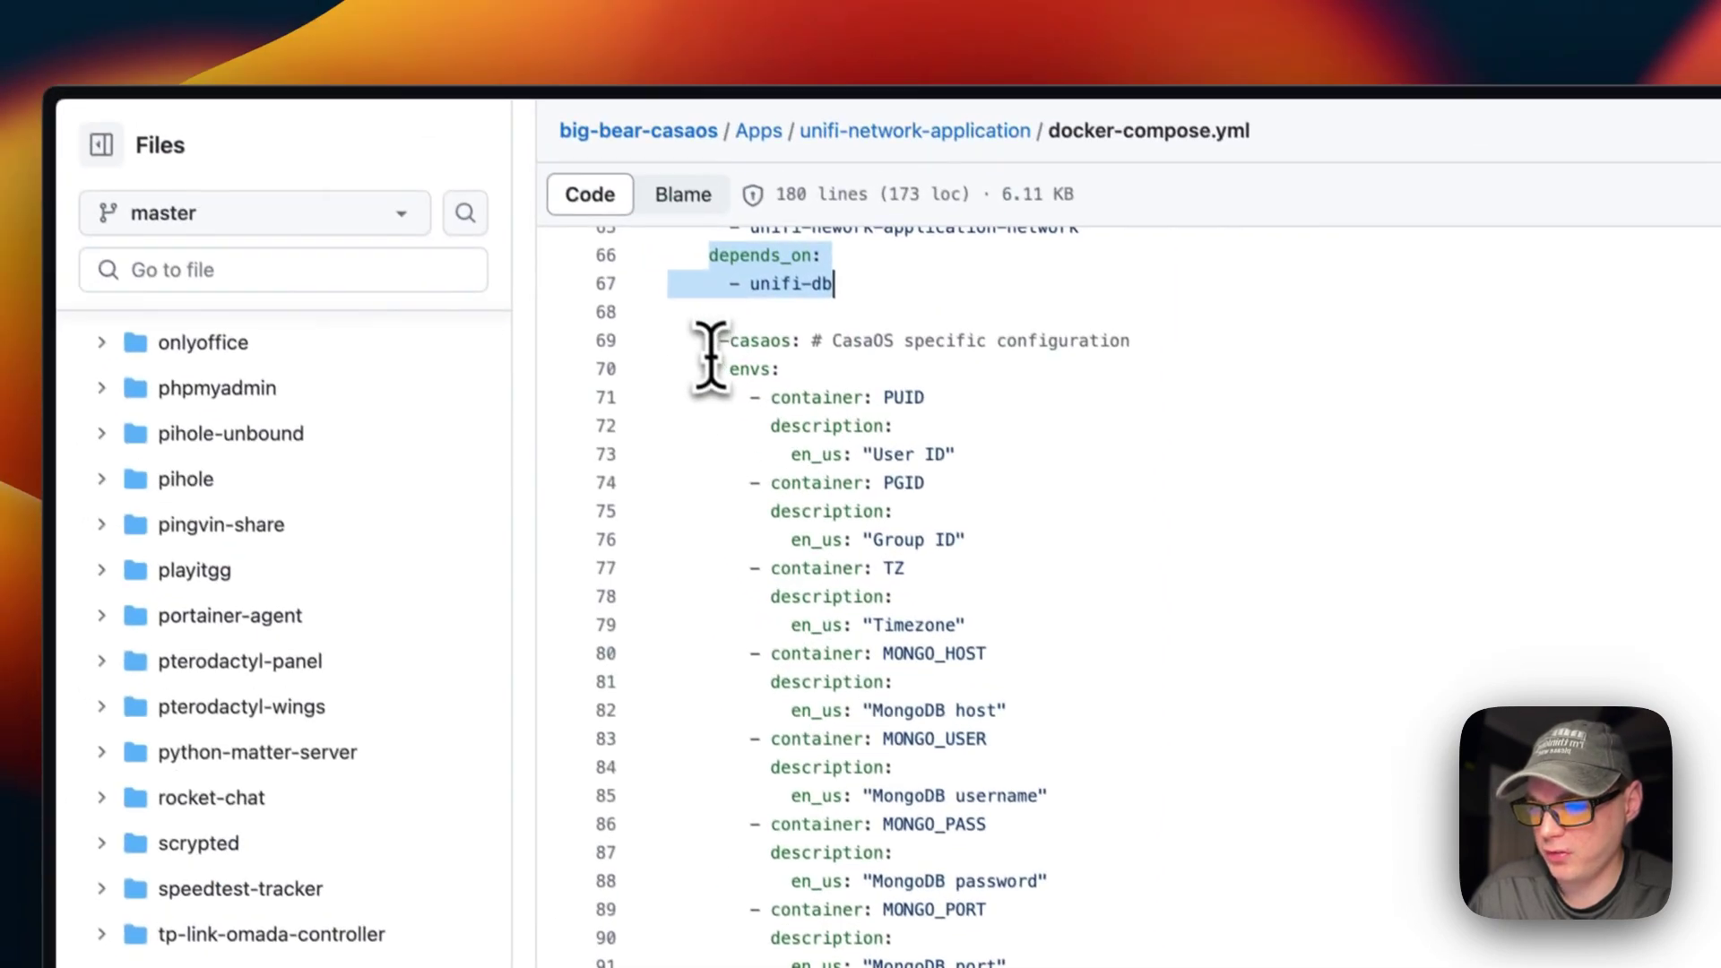
{"action": "scroll", "coordinate": [788, 449], "scroll_direction": "down", "scroll_amount": 10}
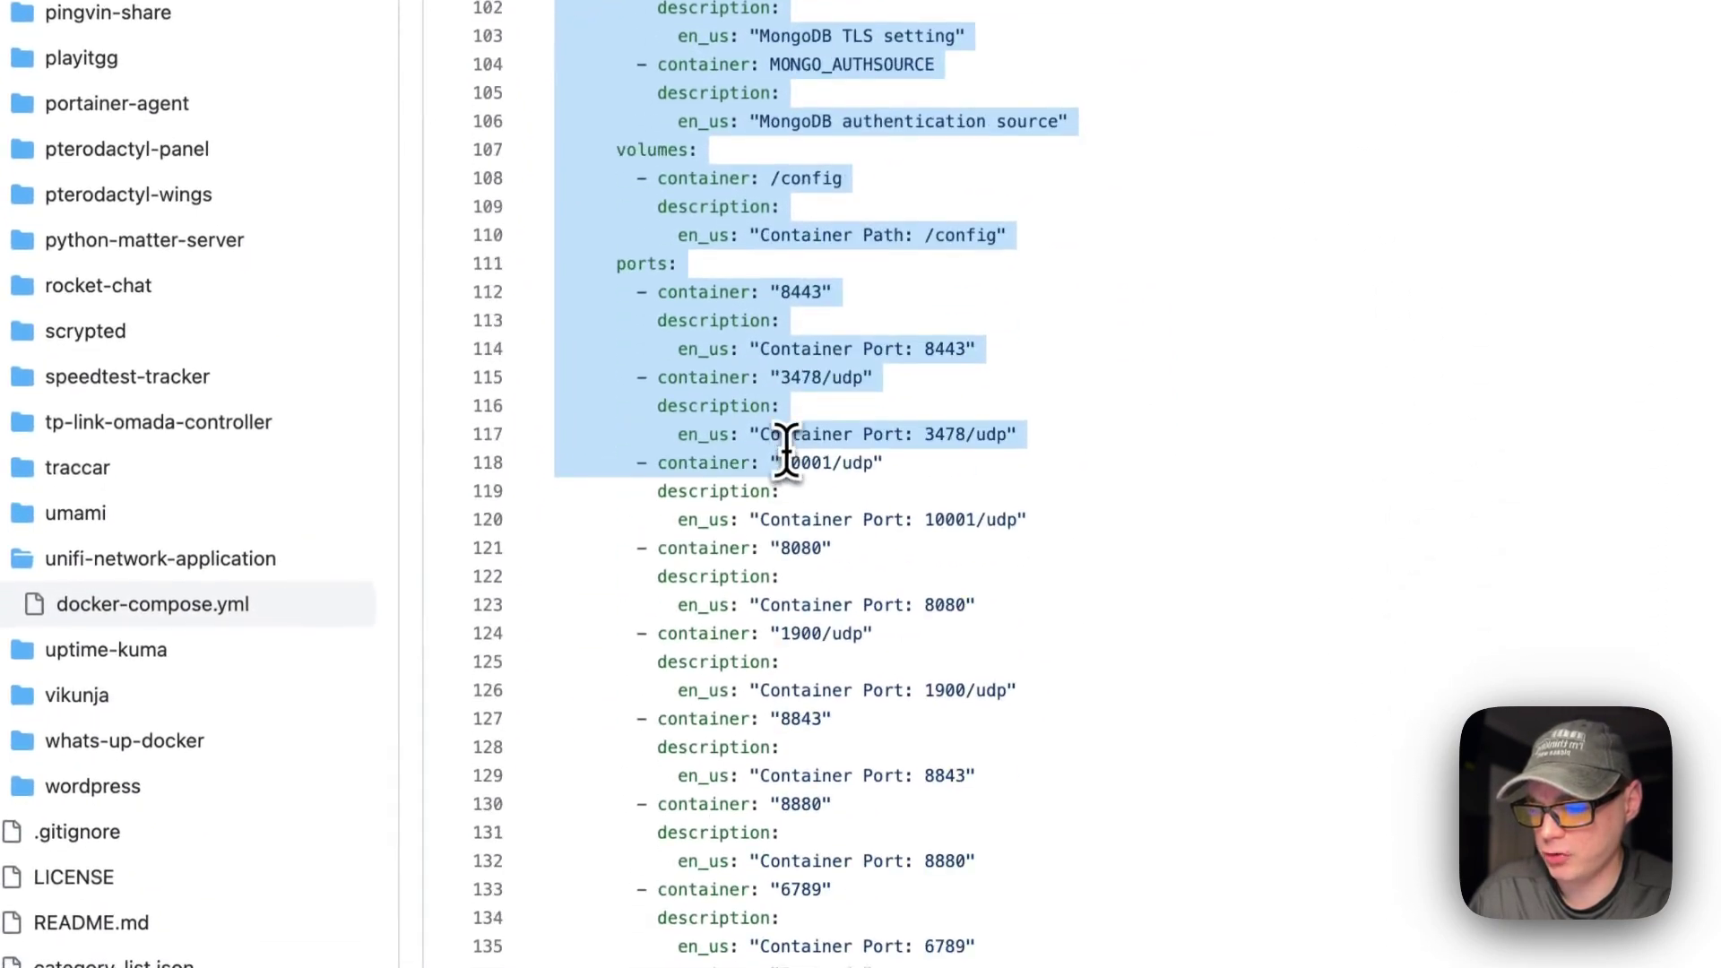
{"action": "scroll", "coordinate": [750, 307], "scroll_direction": "up", "scroll_amount": 6}
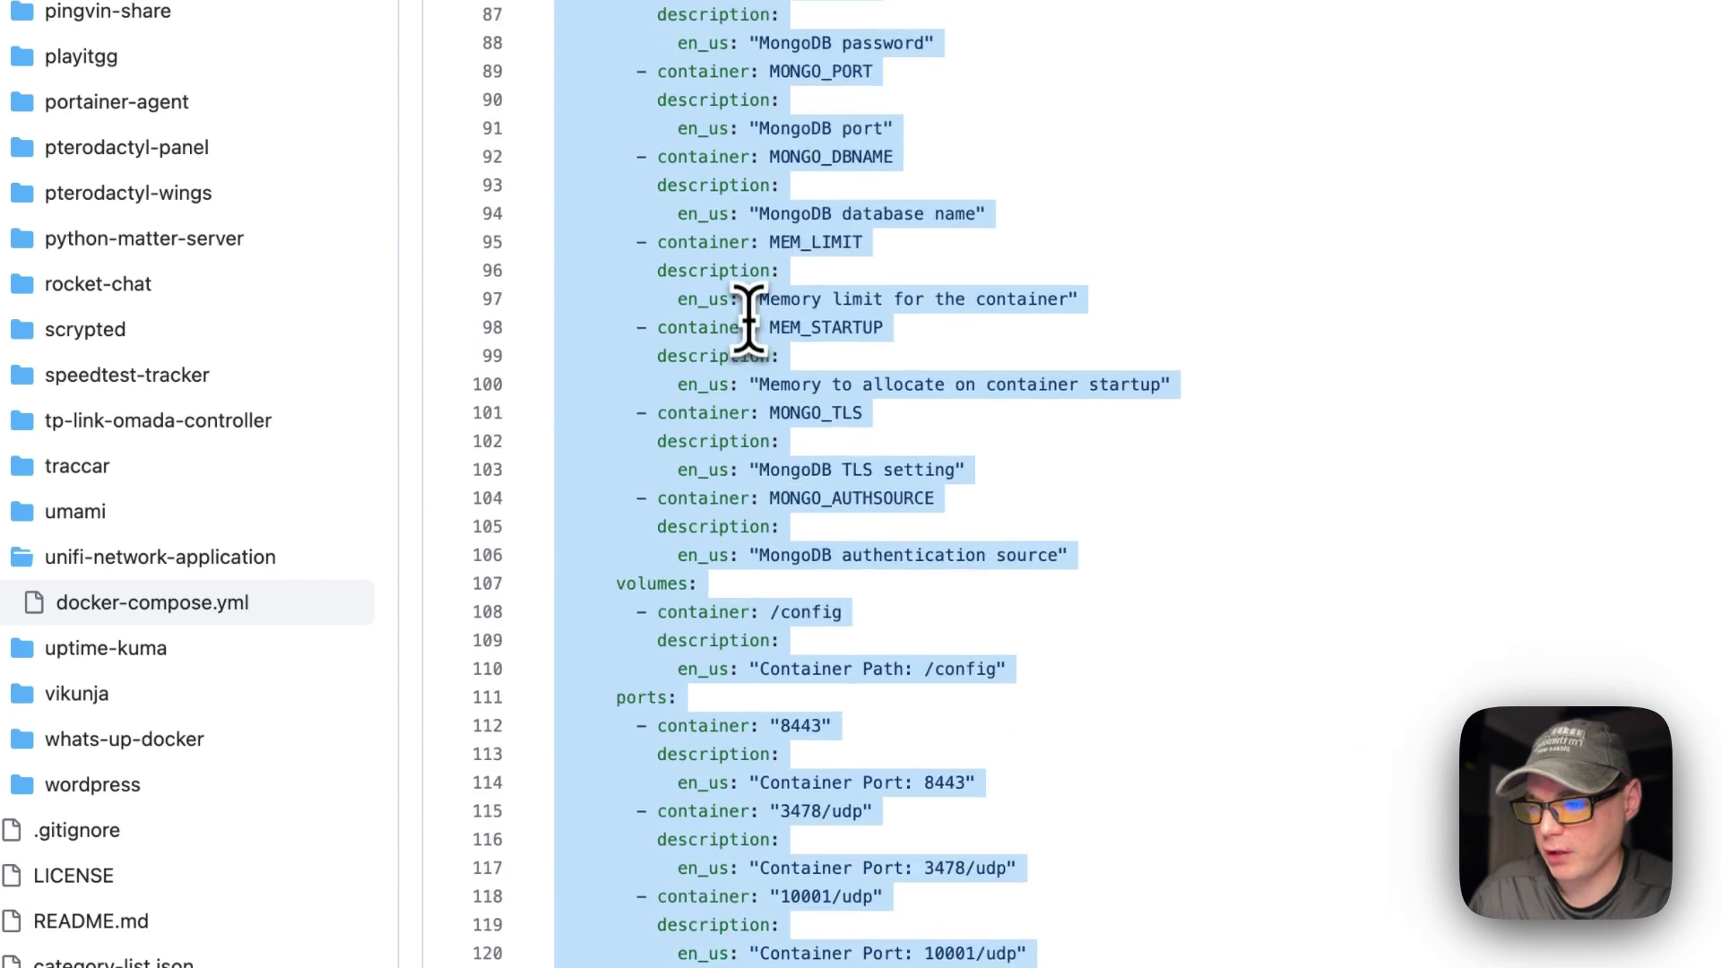
Step: Examine the top-level networks block that defines the application's network and its driver
{"action": "scroll", "coordinate": [750, 307], "scroll_direction": "down", "scroll_amount": 6}
{"action": "scroll", "coordinate": [749, 313], "scroll_direction": "down", "scroll_amount": 5}
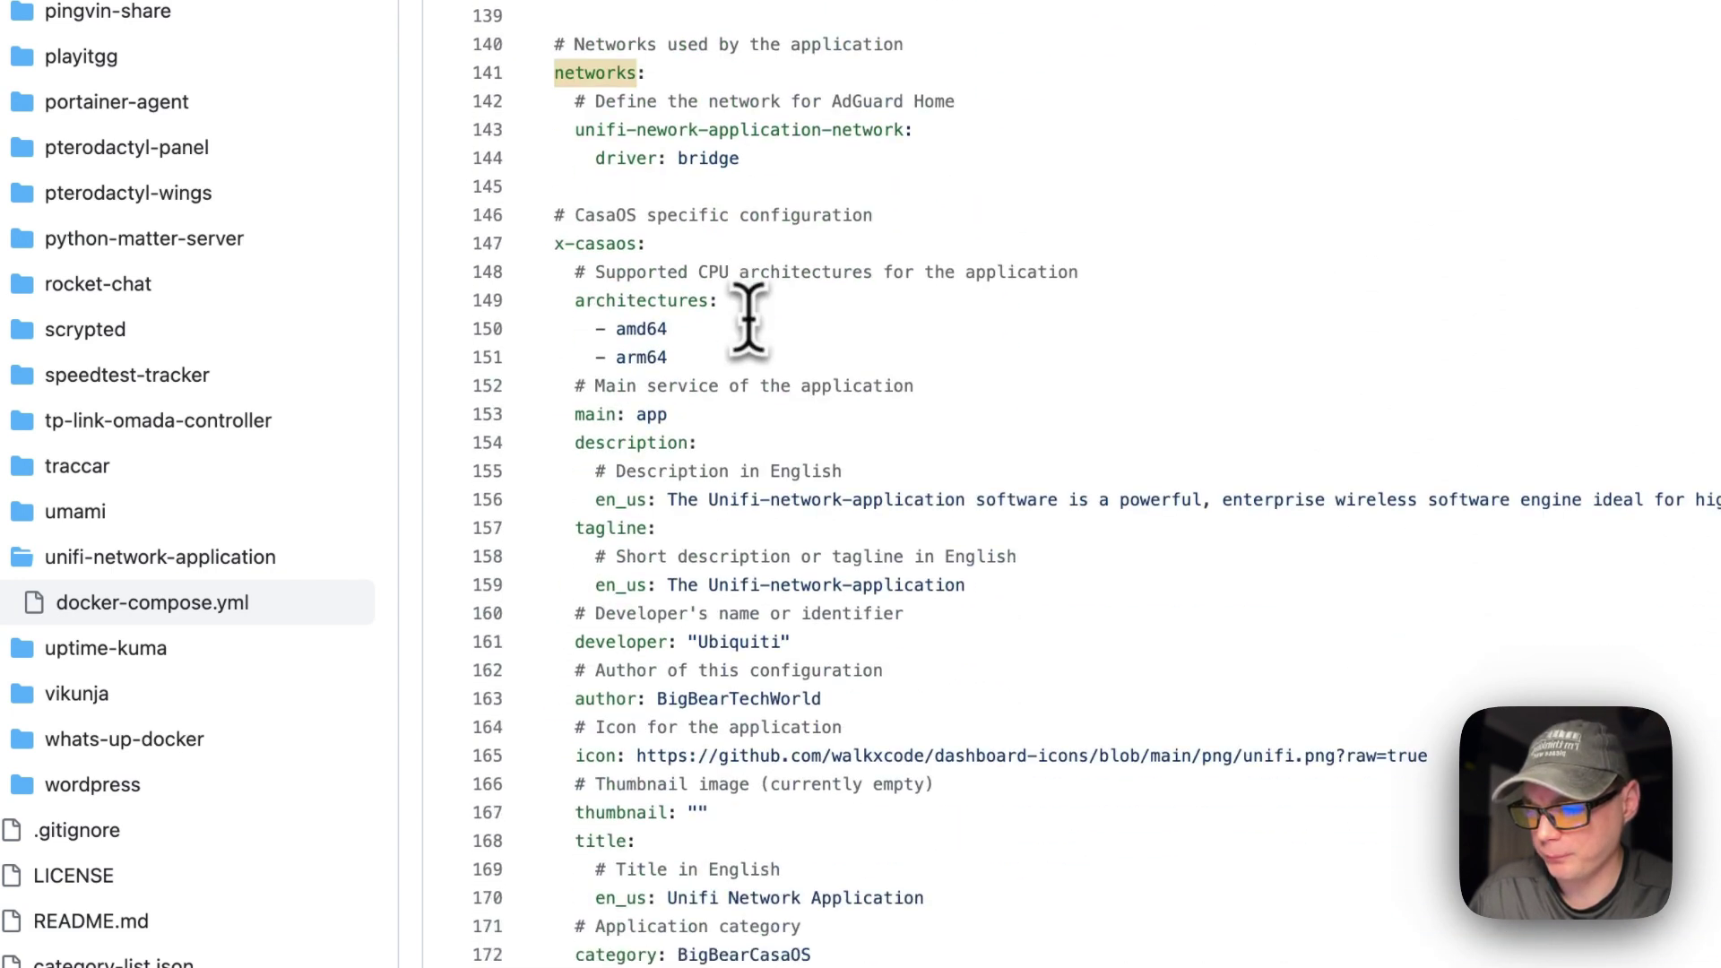
{"action": "left_click", "coordinate": [763, 146]}
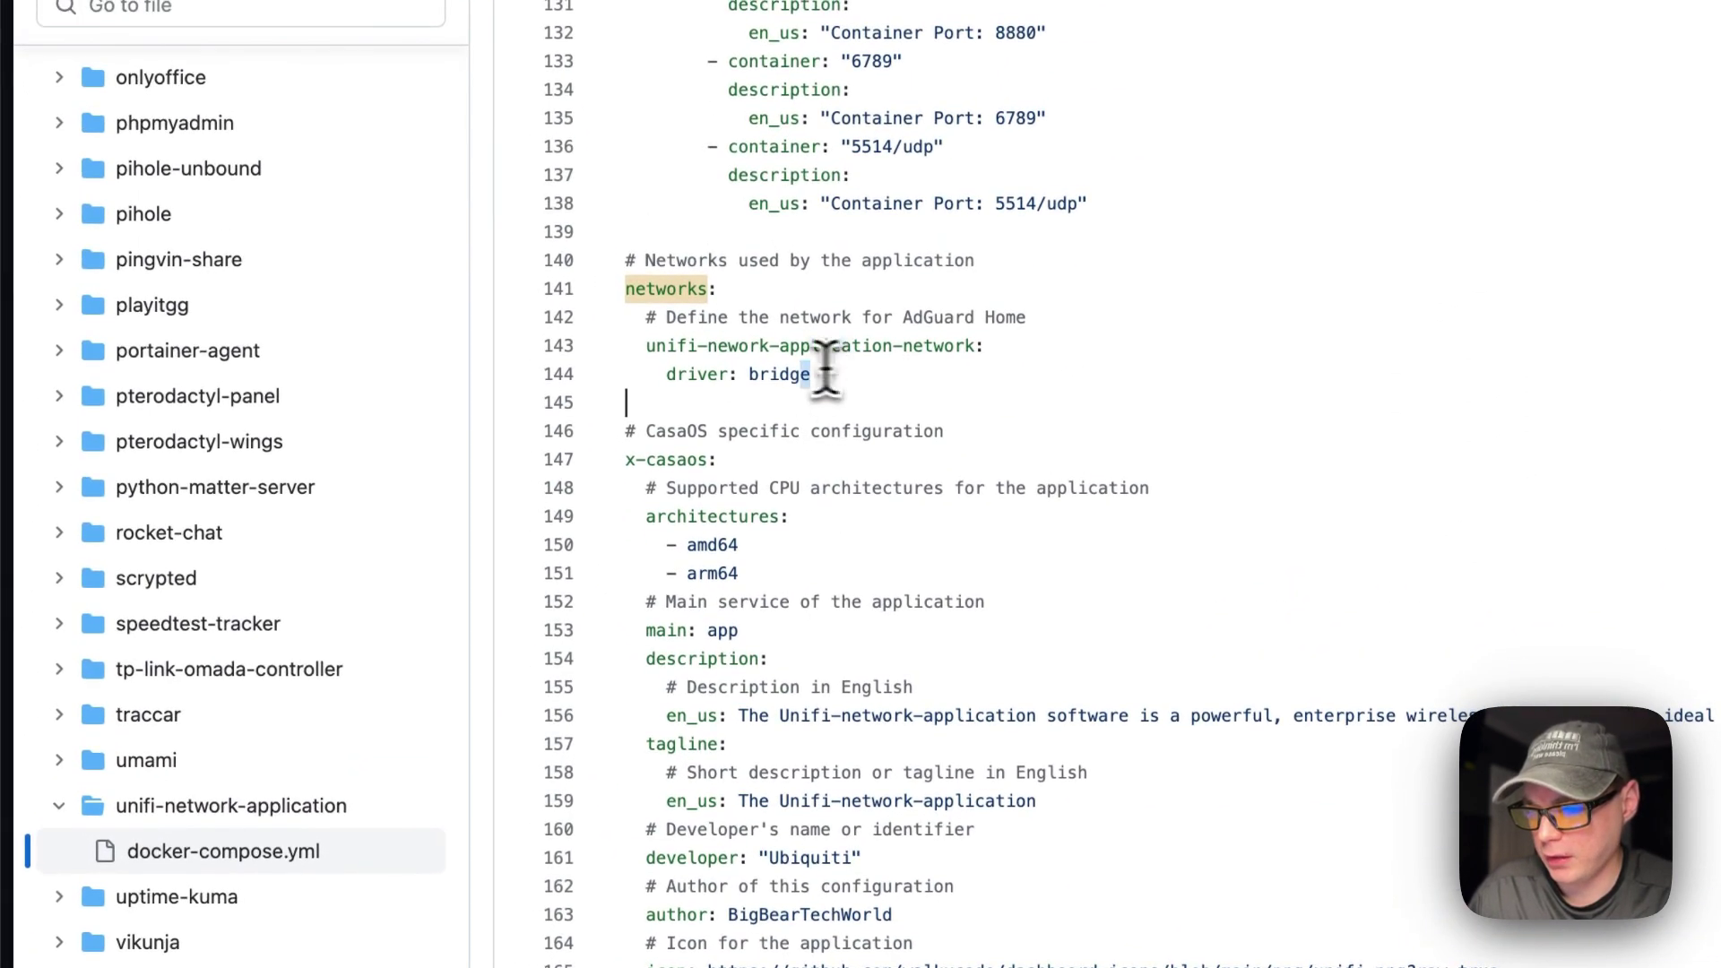
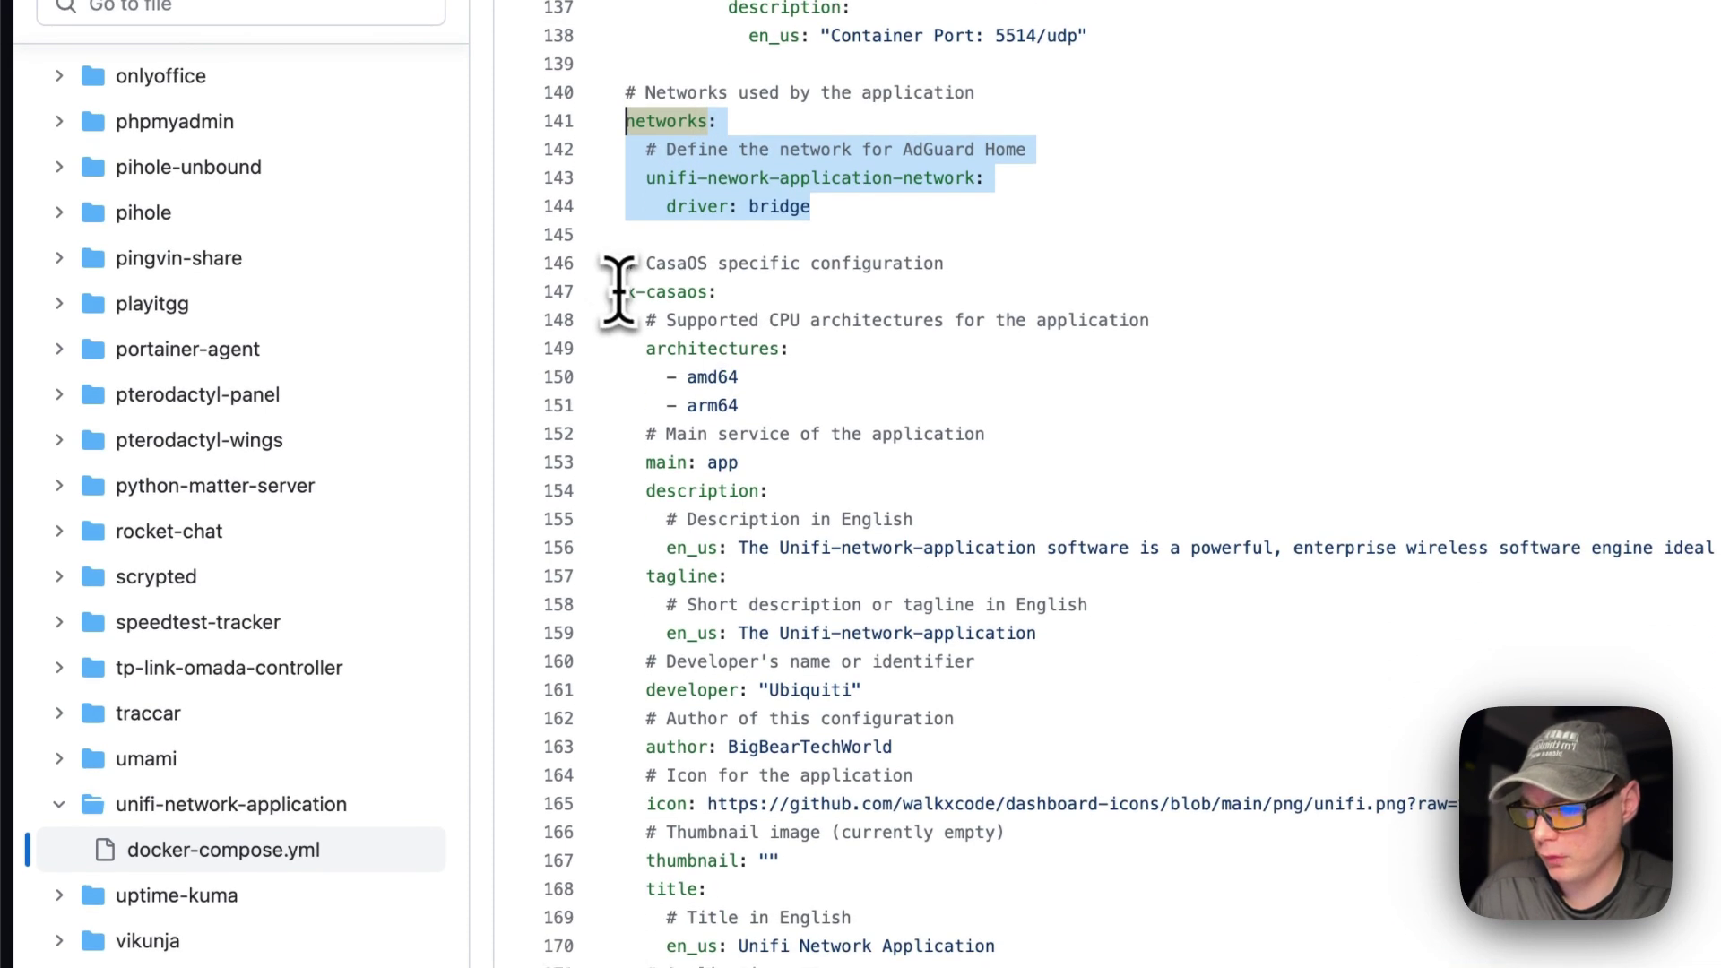
Step: Examine the top-level x-casaos block, including its list of supported CPU architectures
{"action": "left_click_drag", "start_coordinate": [722, 355], "coordinate": [789, 742]}
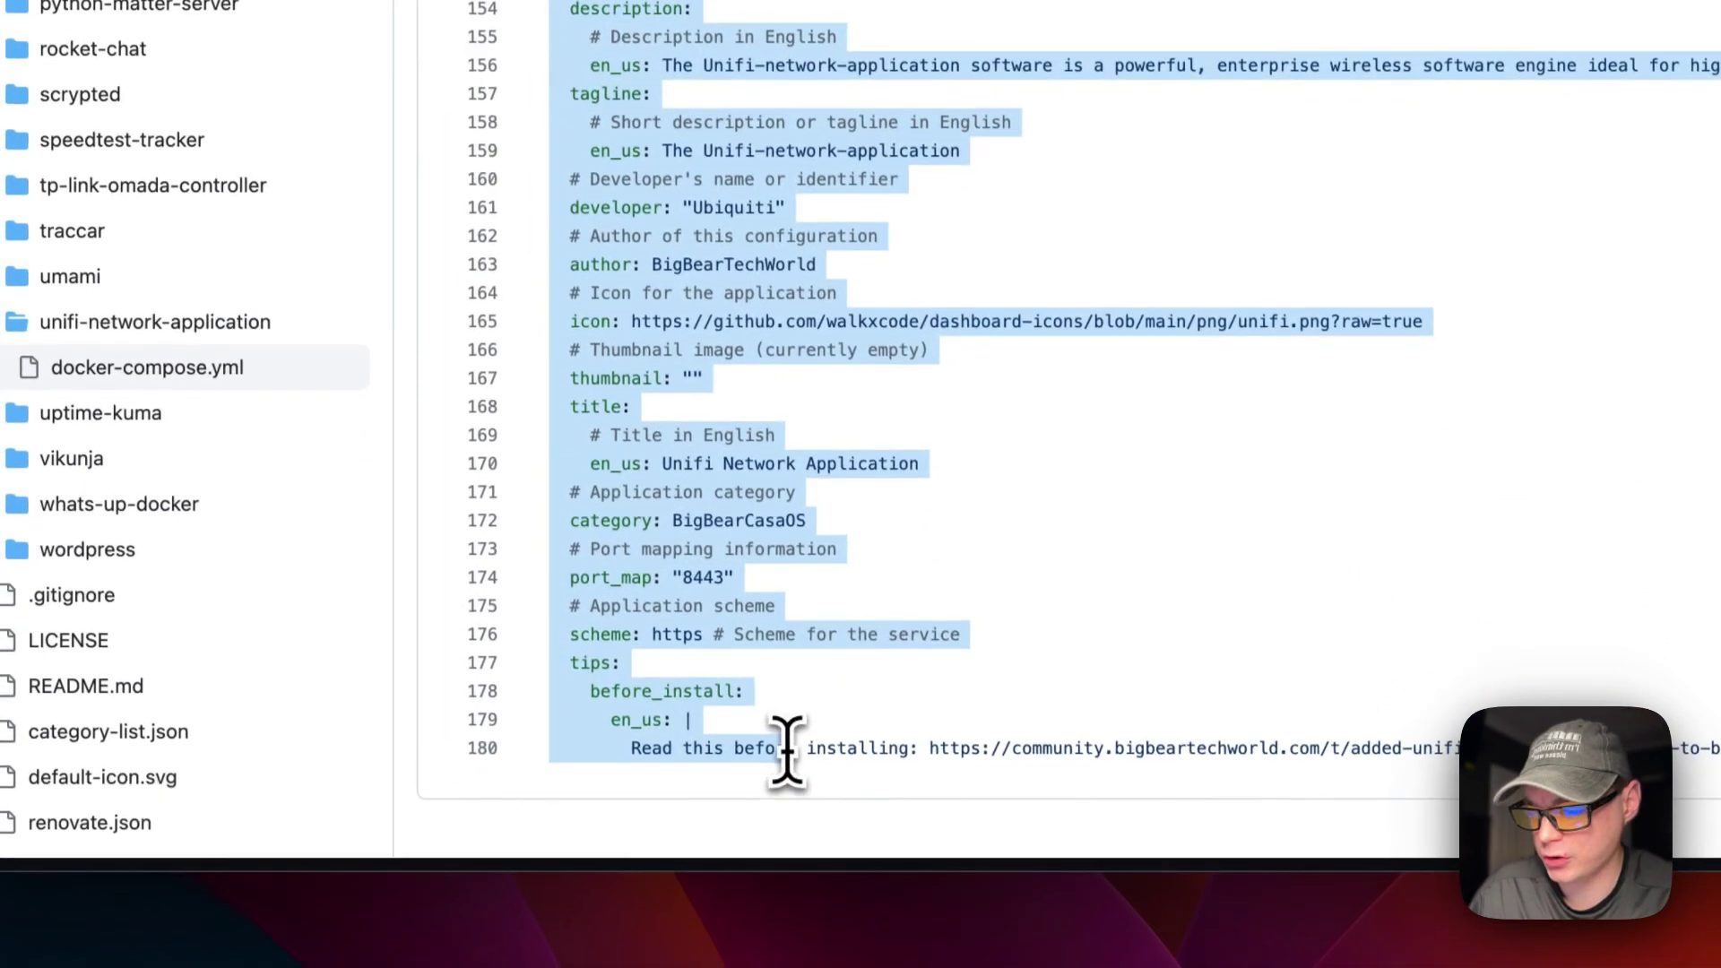
{"action": "left_click", "coordinate": [804, 748]}
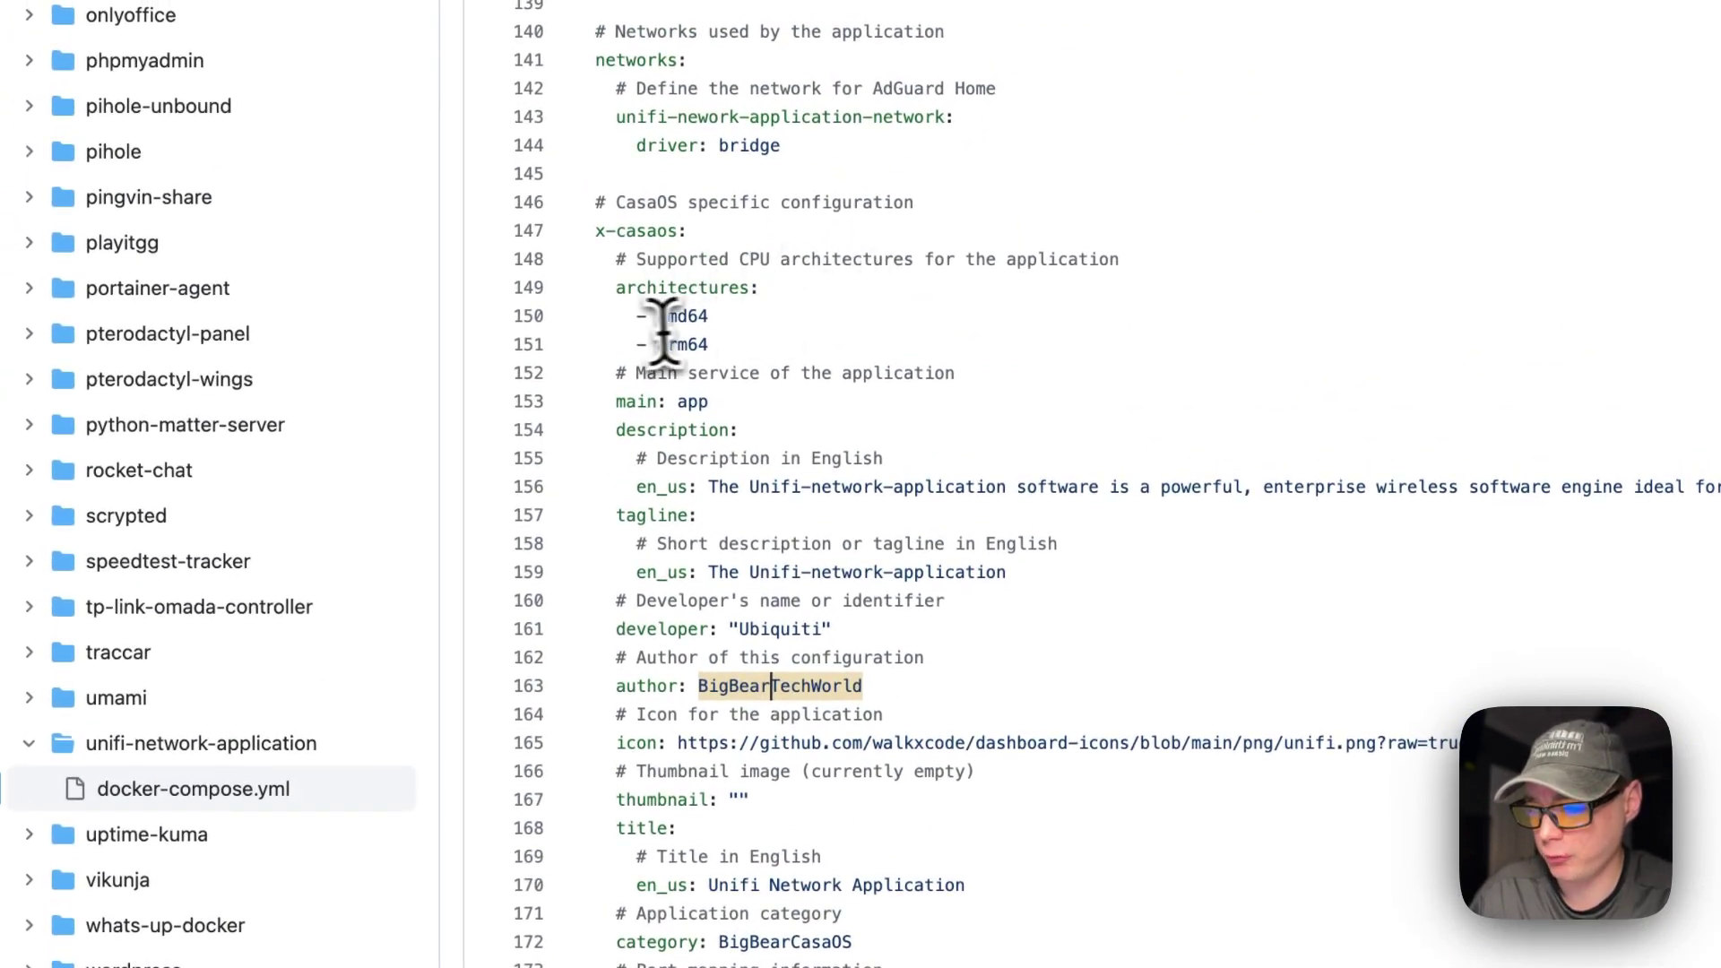
{"action": "scroll", "coordinate": [644, 318], "scroll_direction": "up", "scroll_amount": 10}
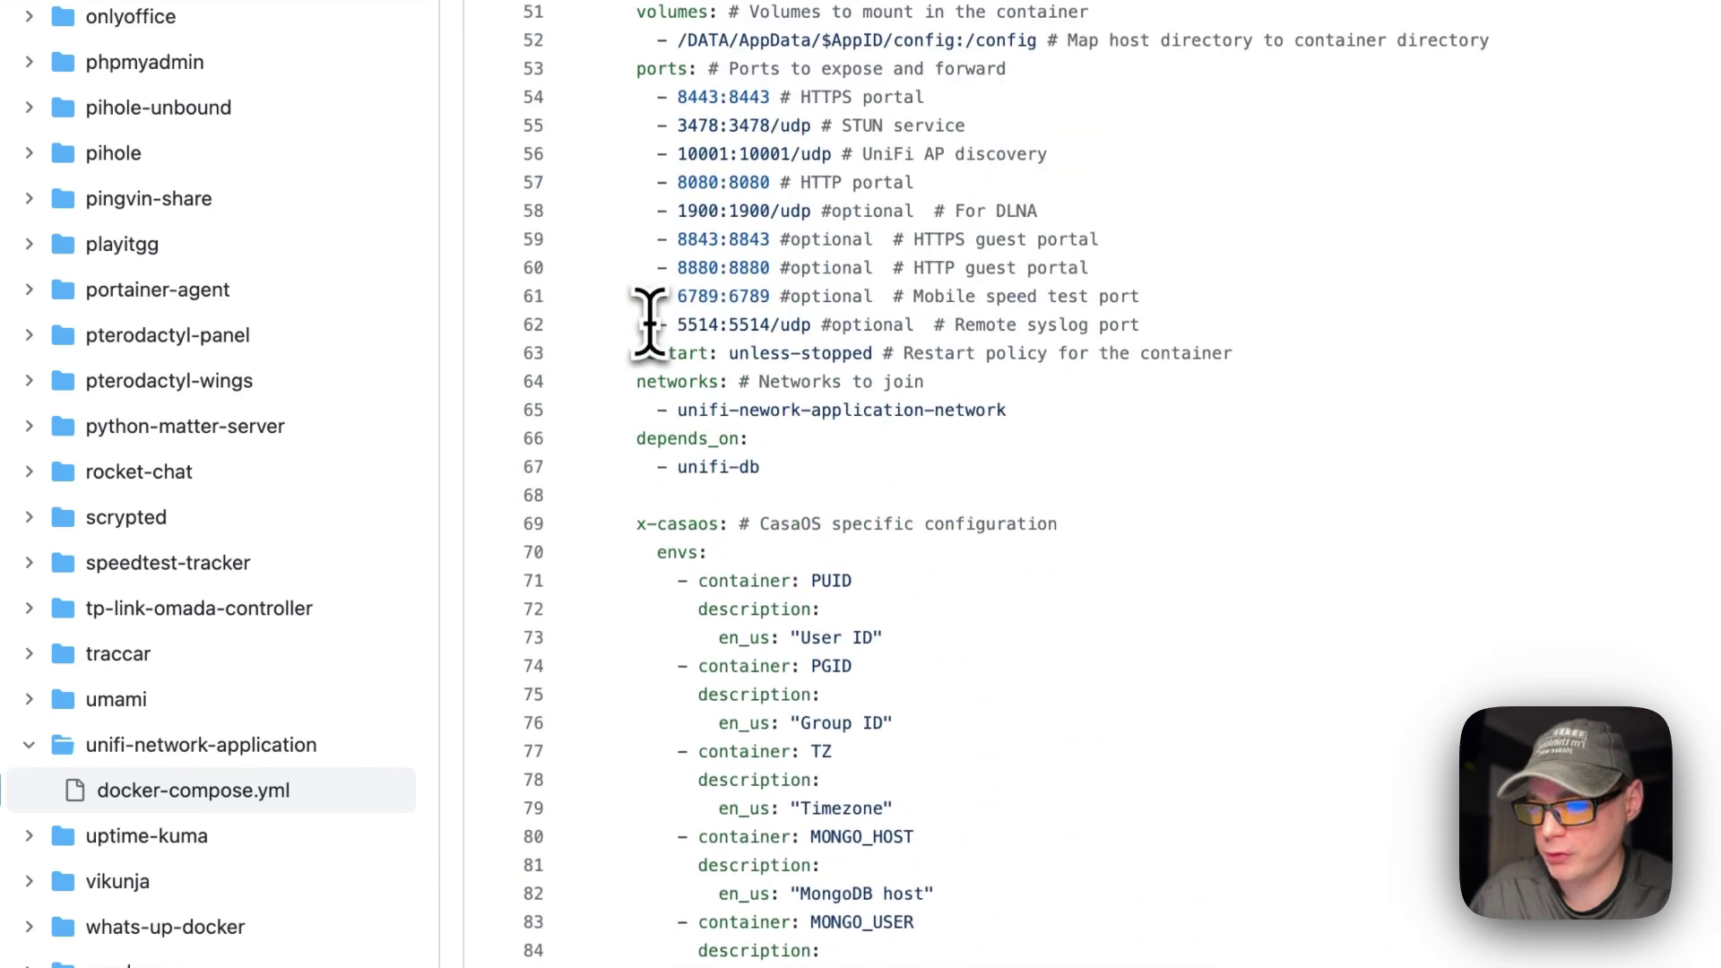
{"action": "scroll", "coordinate": [708, 663], "scroll_direction": "up", "scroll_amount": 8}
{"action": "scroll", "coordinate": [719, 704], "scroll_direction": "down", "scroll_amount": 20}
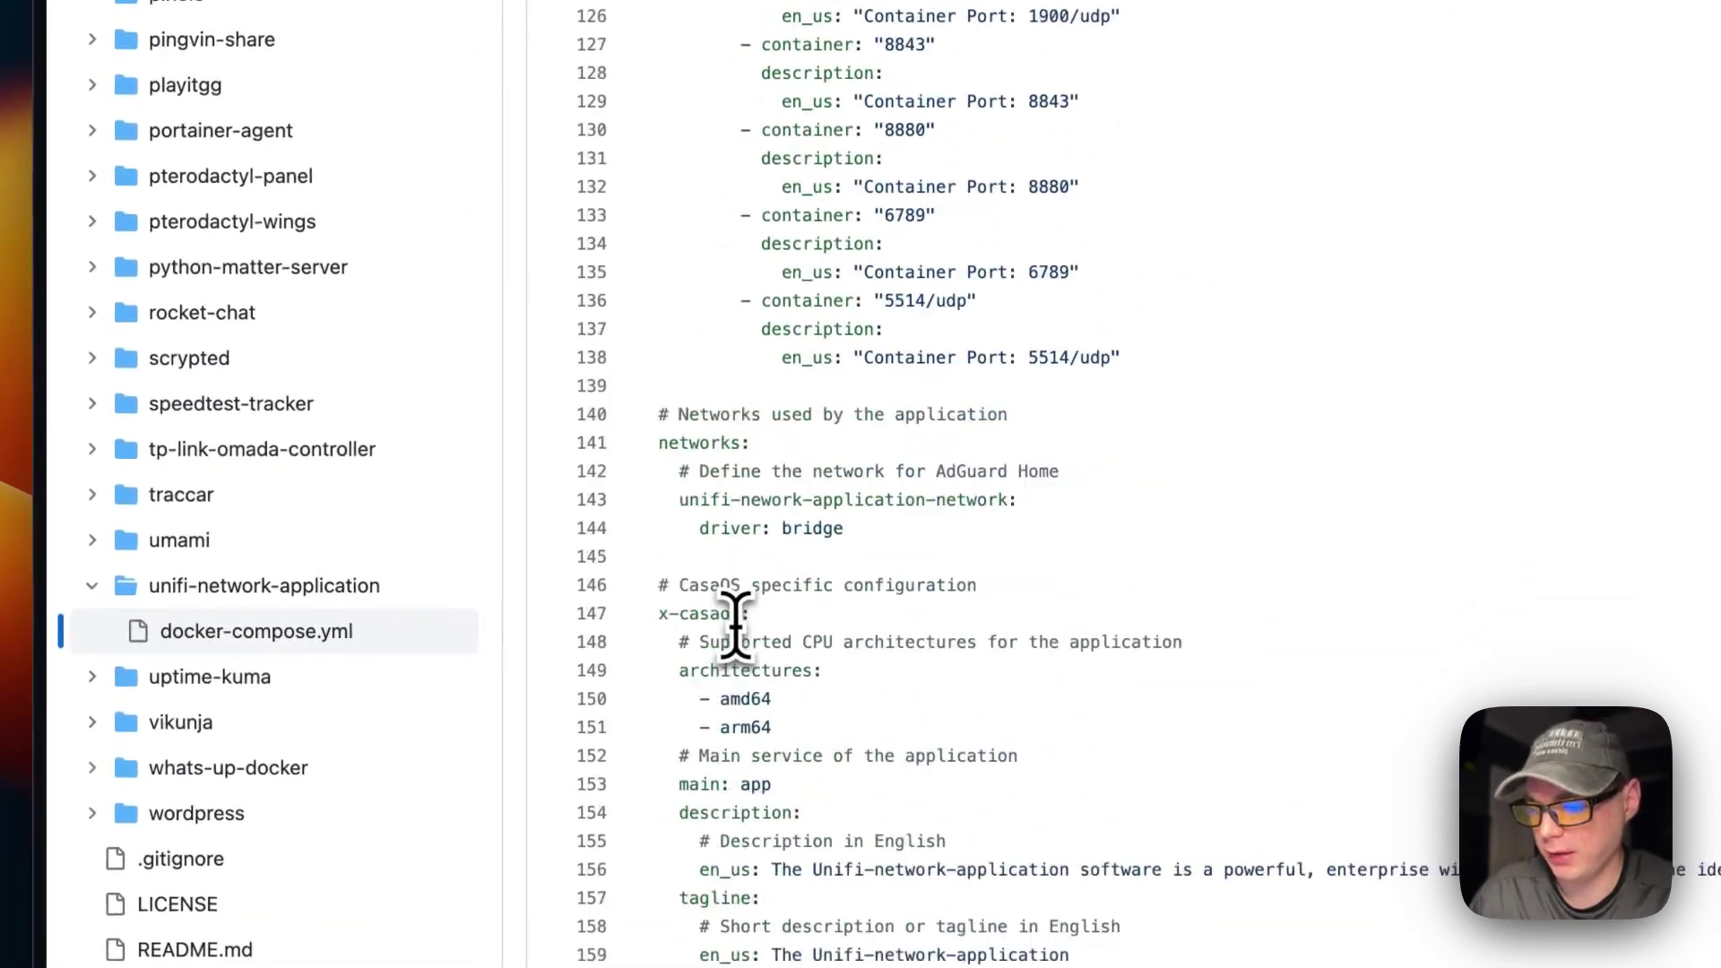
{"action": "scroll", "coordinate": [733, 618], "scroll_direction": "down", "scroll_amount": 5}
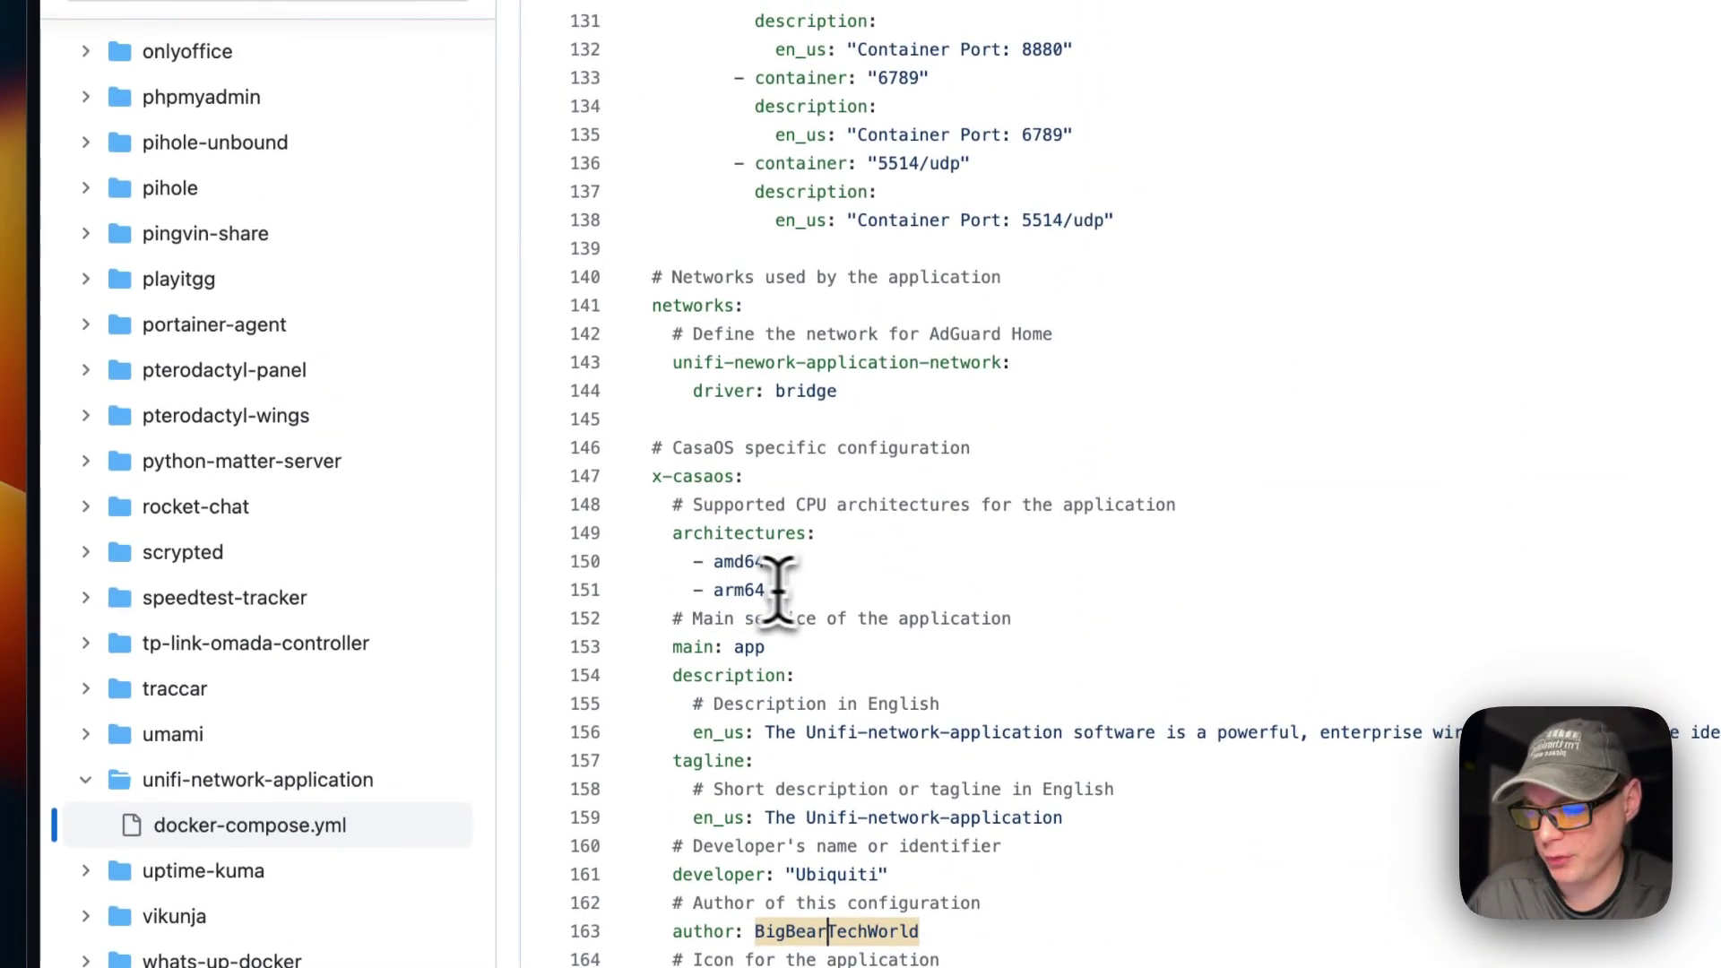
{"action": "scroll", "coordinate": [789, 590], "scroll_direction": "down", "scroll_amount": 2}
{"action": "left_click_drag", "start_coordinate": [670, 562], "coordinate": [765, 589]}
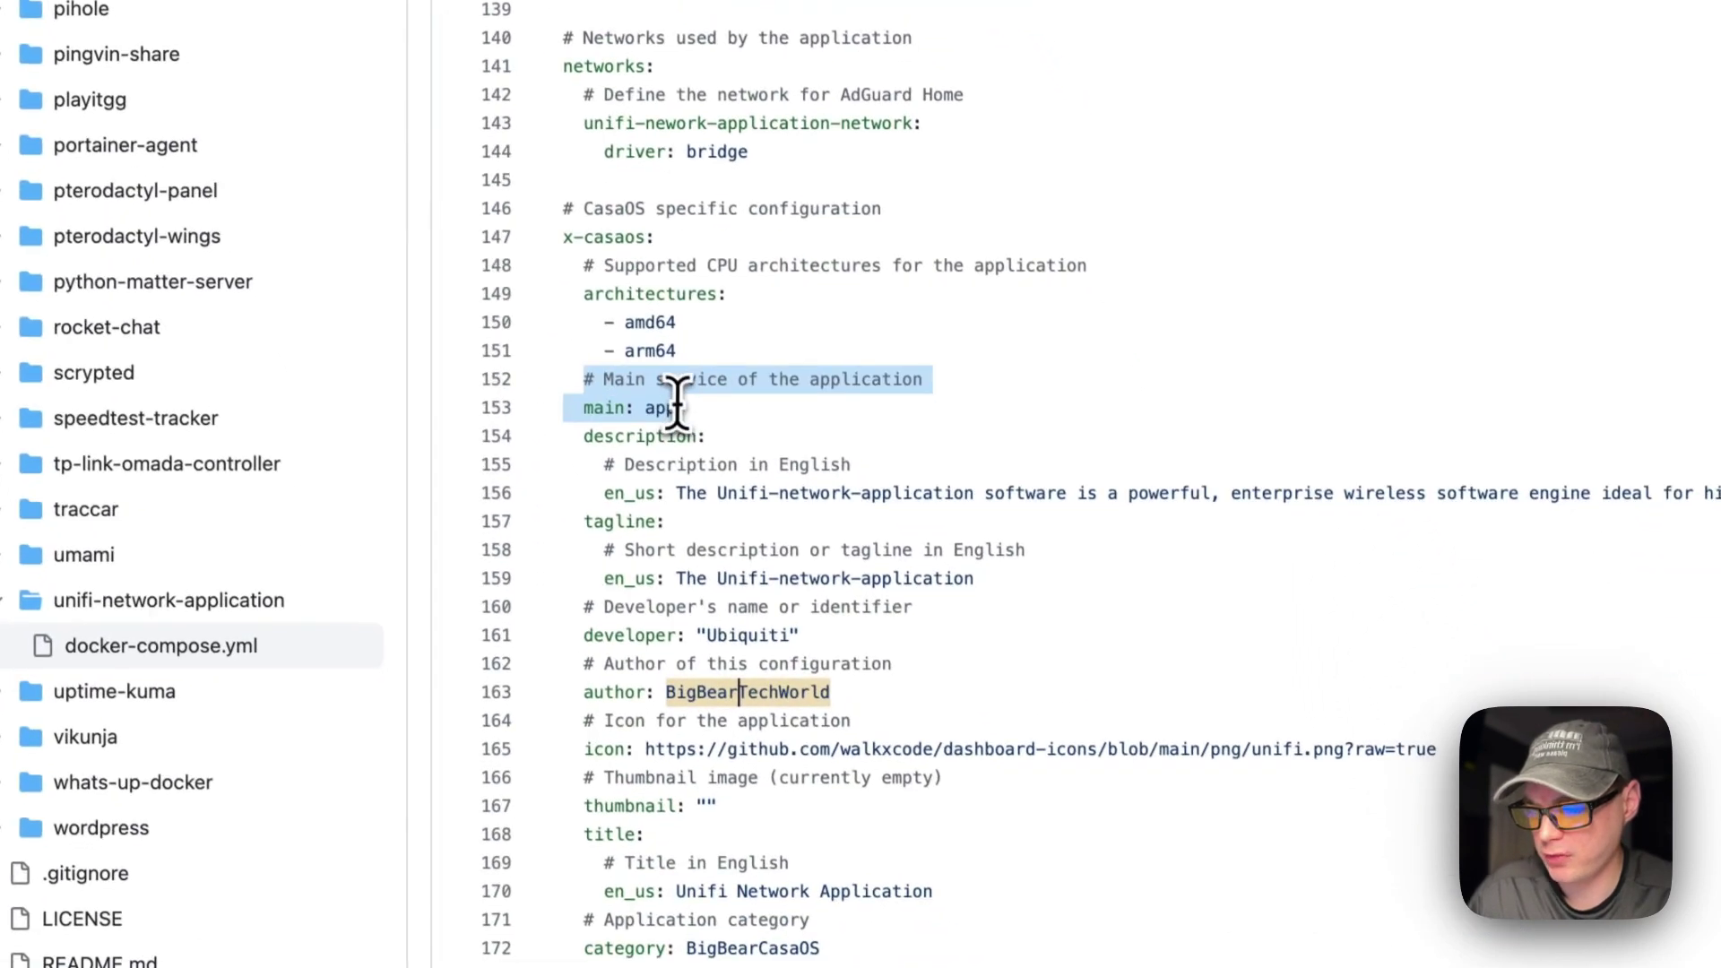
Step: Trace the x-casaos main entry back to the app service definition
{"action": "scroll", "coordinate": [601, 413], "scroll_direction": "up", "scroll_amount": 15}
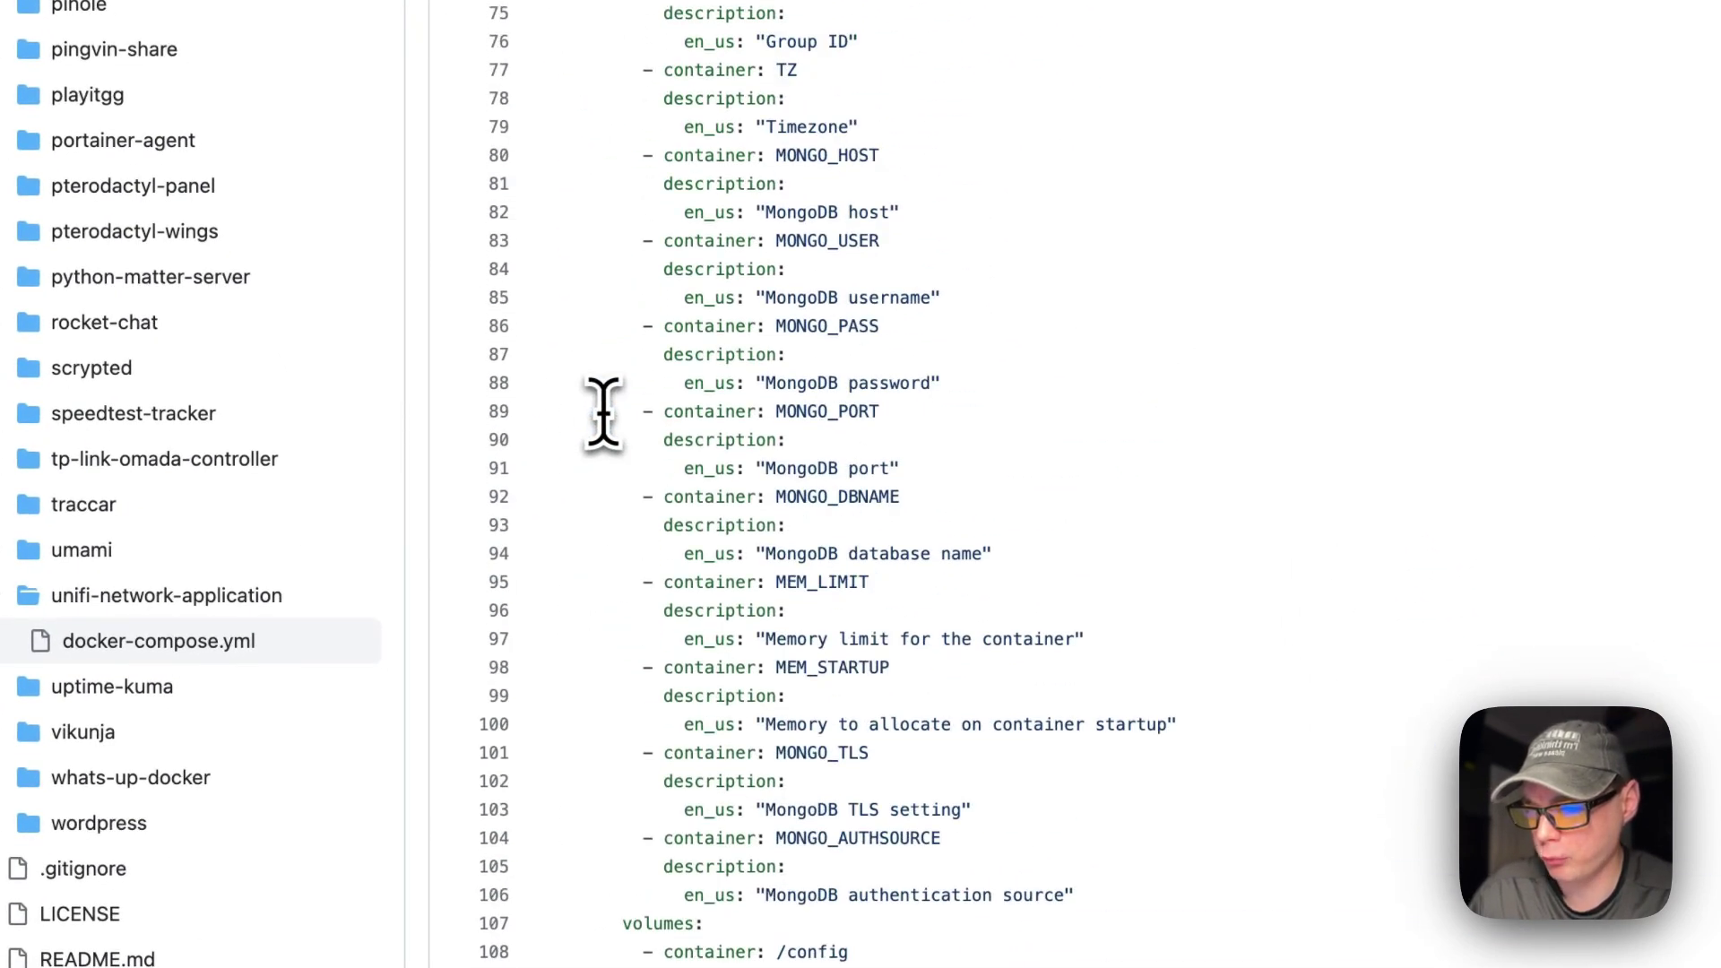
{"action": "scroll", "coordinate": [602, 412], "scroll_direction": "up", "scroll_amount": 12}
{"action": "scroll", "coordinate": [599, 300], "scroll_direction": "down", "scroll_amount": 20}
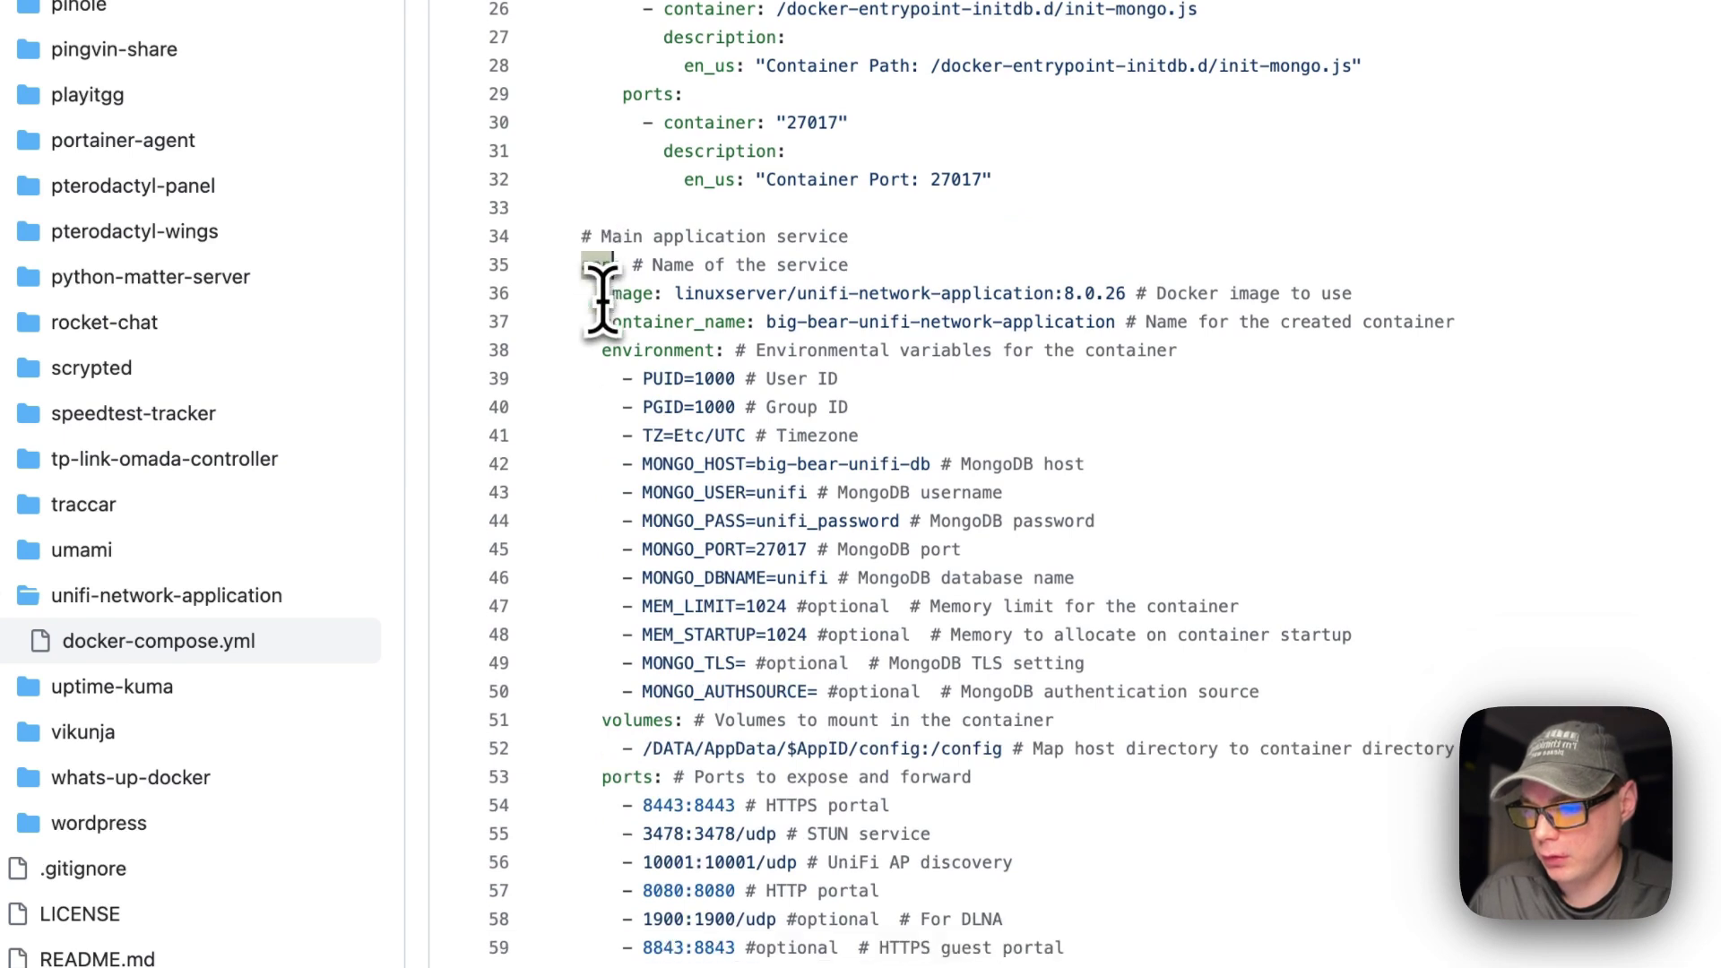
Step: Examine the author, icon and thumbnail entries in the top-level x-casaos block
{"action": "scroll", "coordinate": [588, 288], "scroll_direction": "down", "scroll_amount": 3}
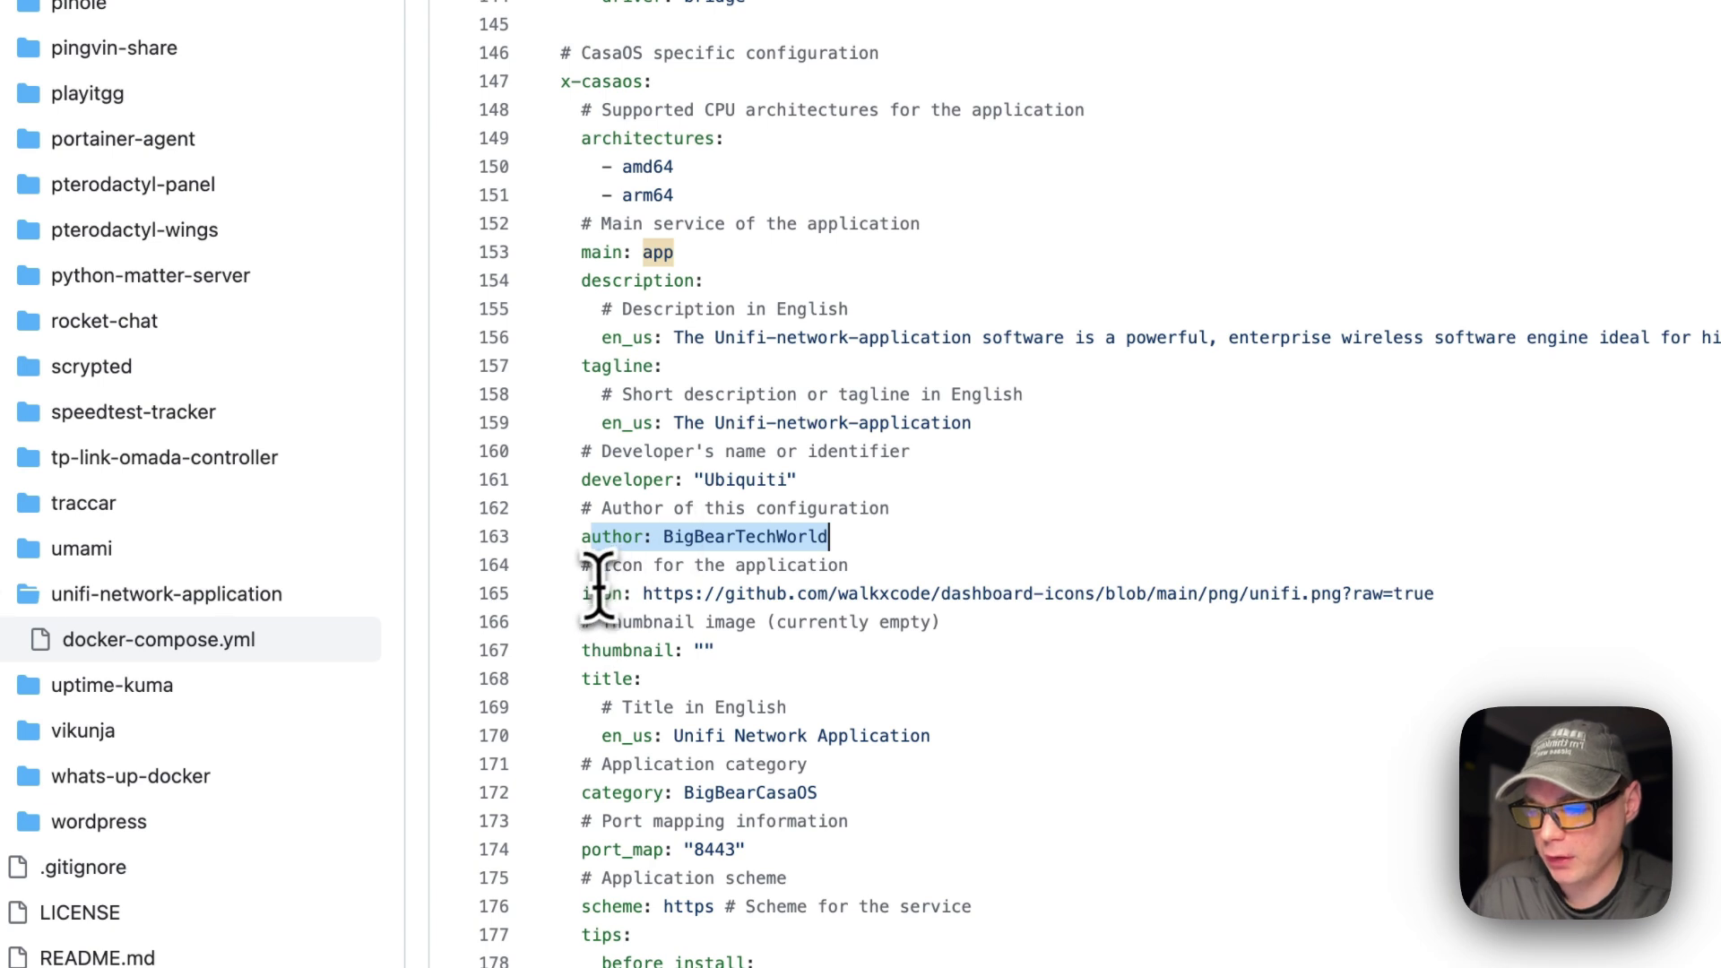
{"action": "left_click_drag", "start_coordinate": [582, 594], "coordinate": [1433, 594]}
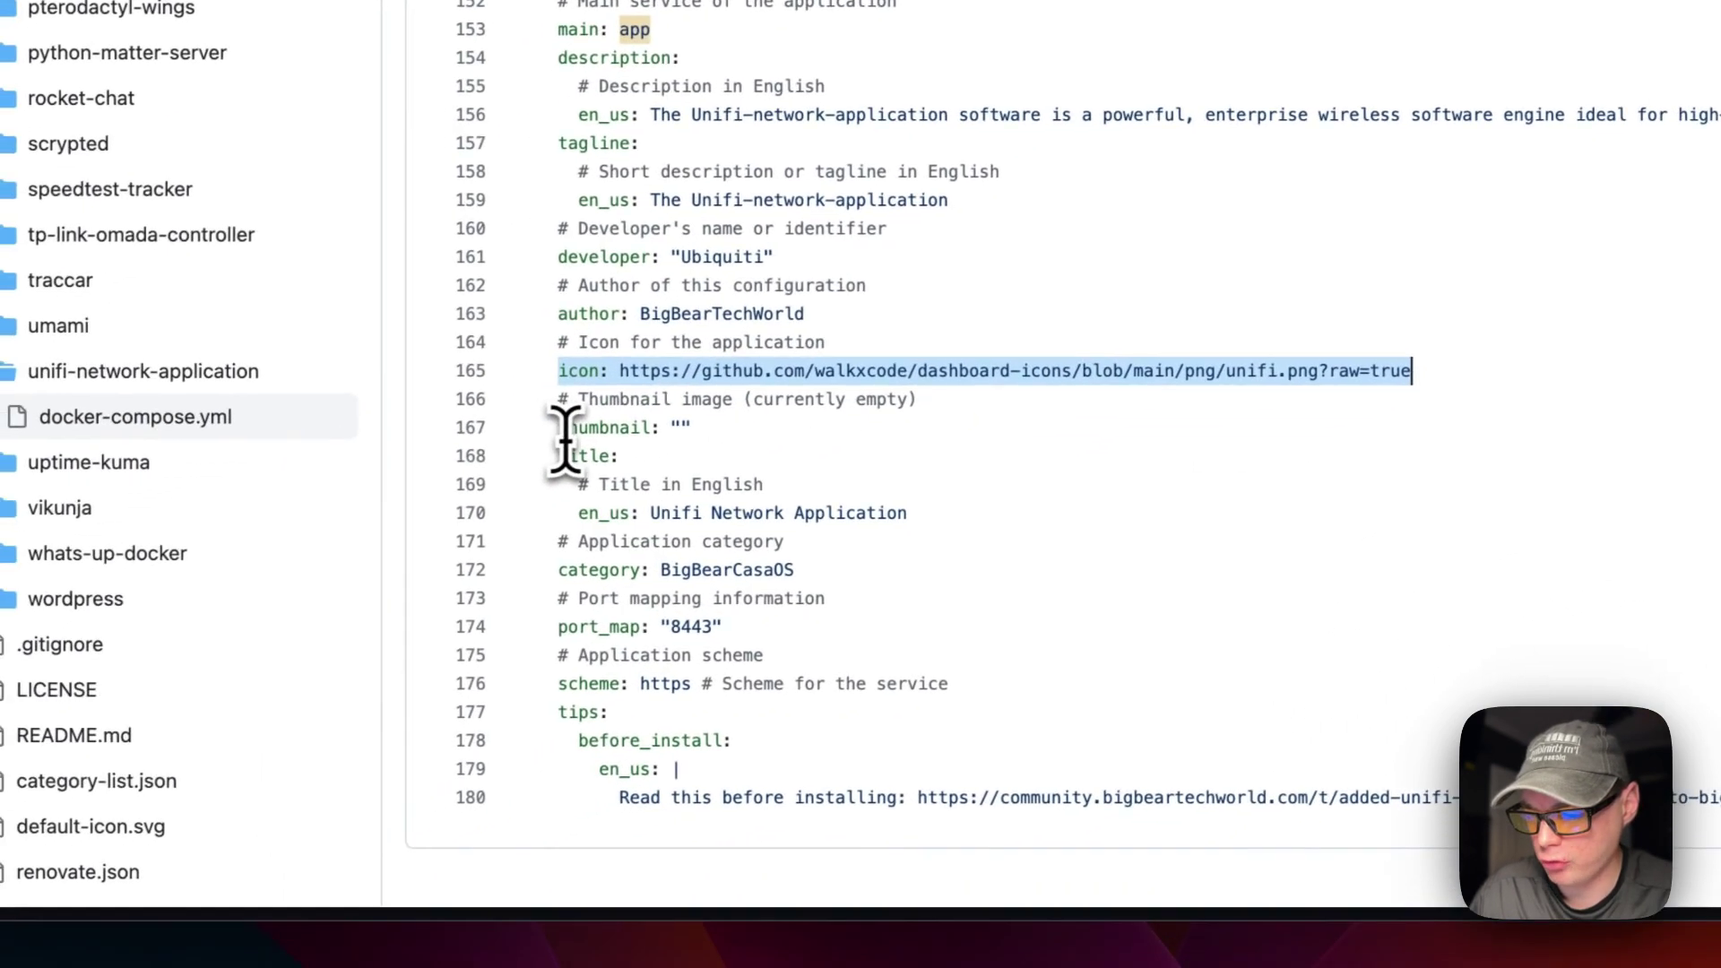
{"action": "left_click_drag", "start_coordinate": [559, 428], "coordinate": [642, 427]}
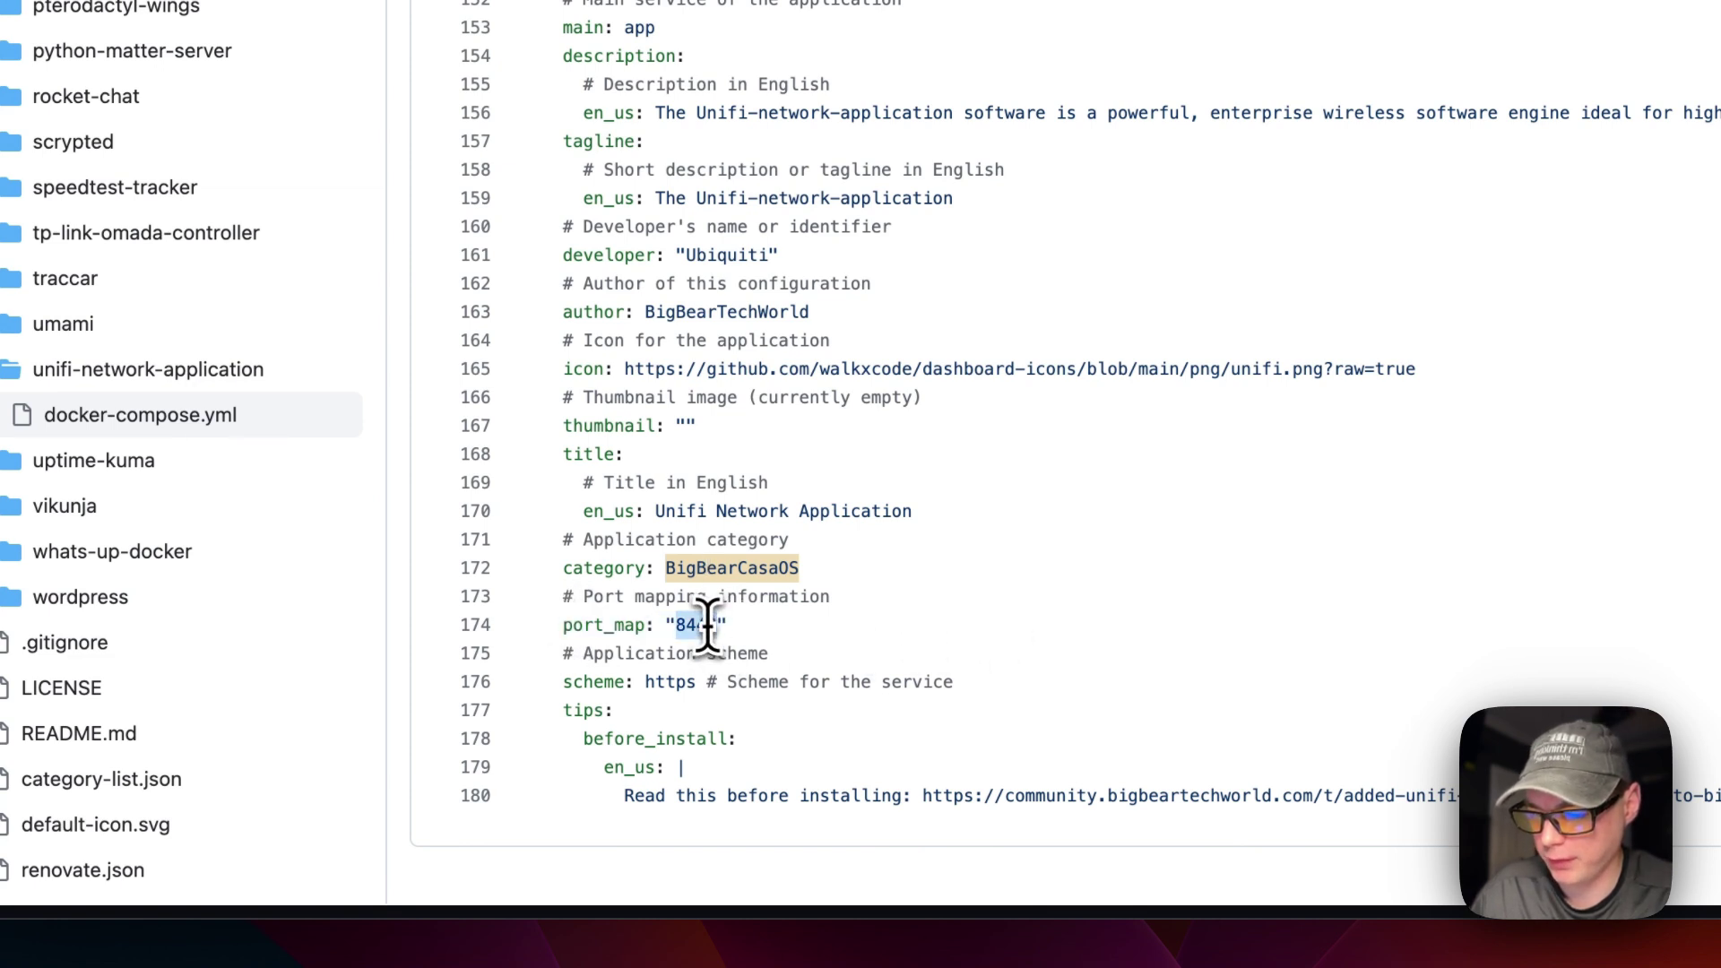
Step: Compare the x-casaos port_map value with the HTTPS portal port of the app service, and check the scheme entry
{"action": "scroll", "coordinate": [704, 623], "scroll_direction": "up", "scroll_amount": 20}
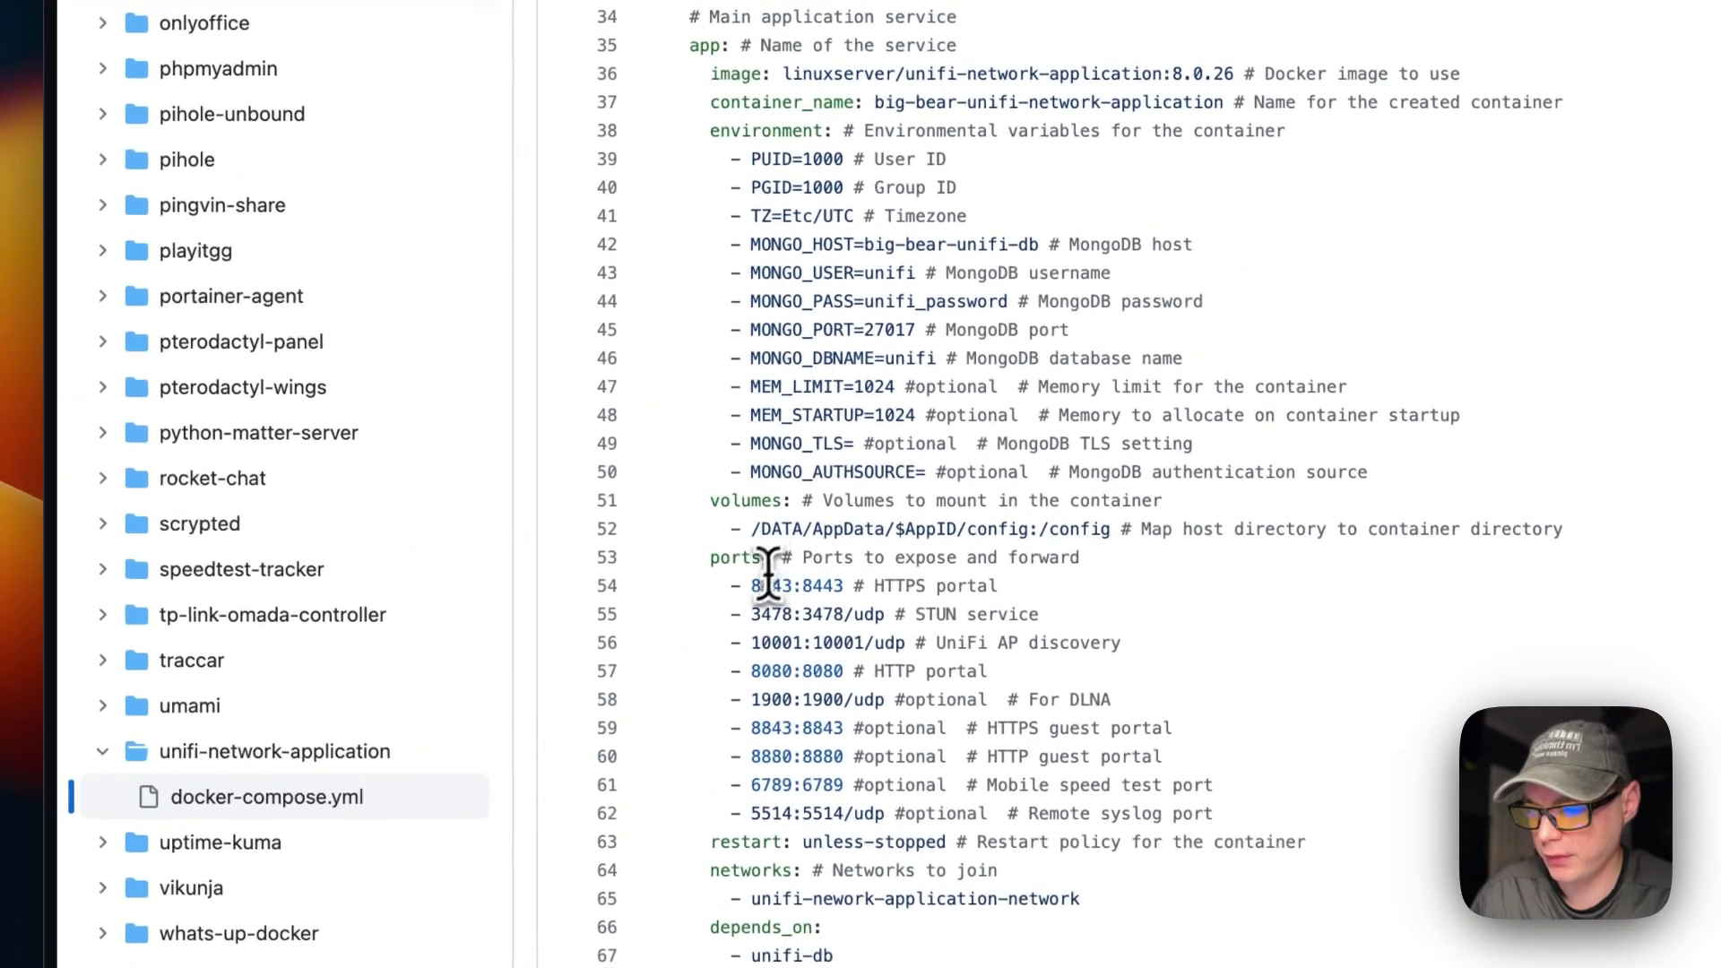
{"action": "left_click", "coordinate": [671, 212]}
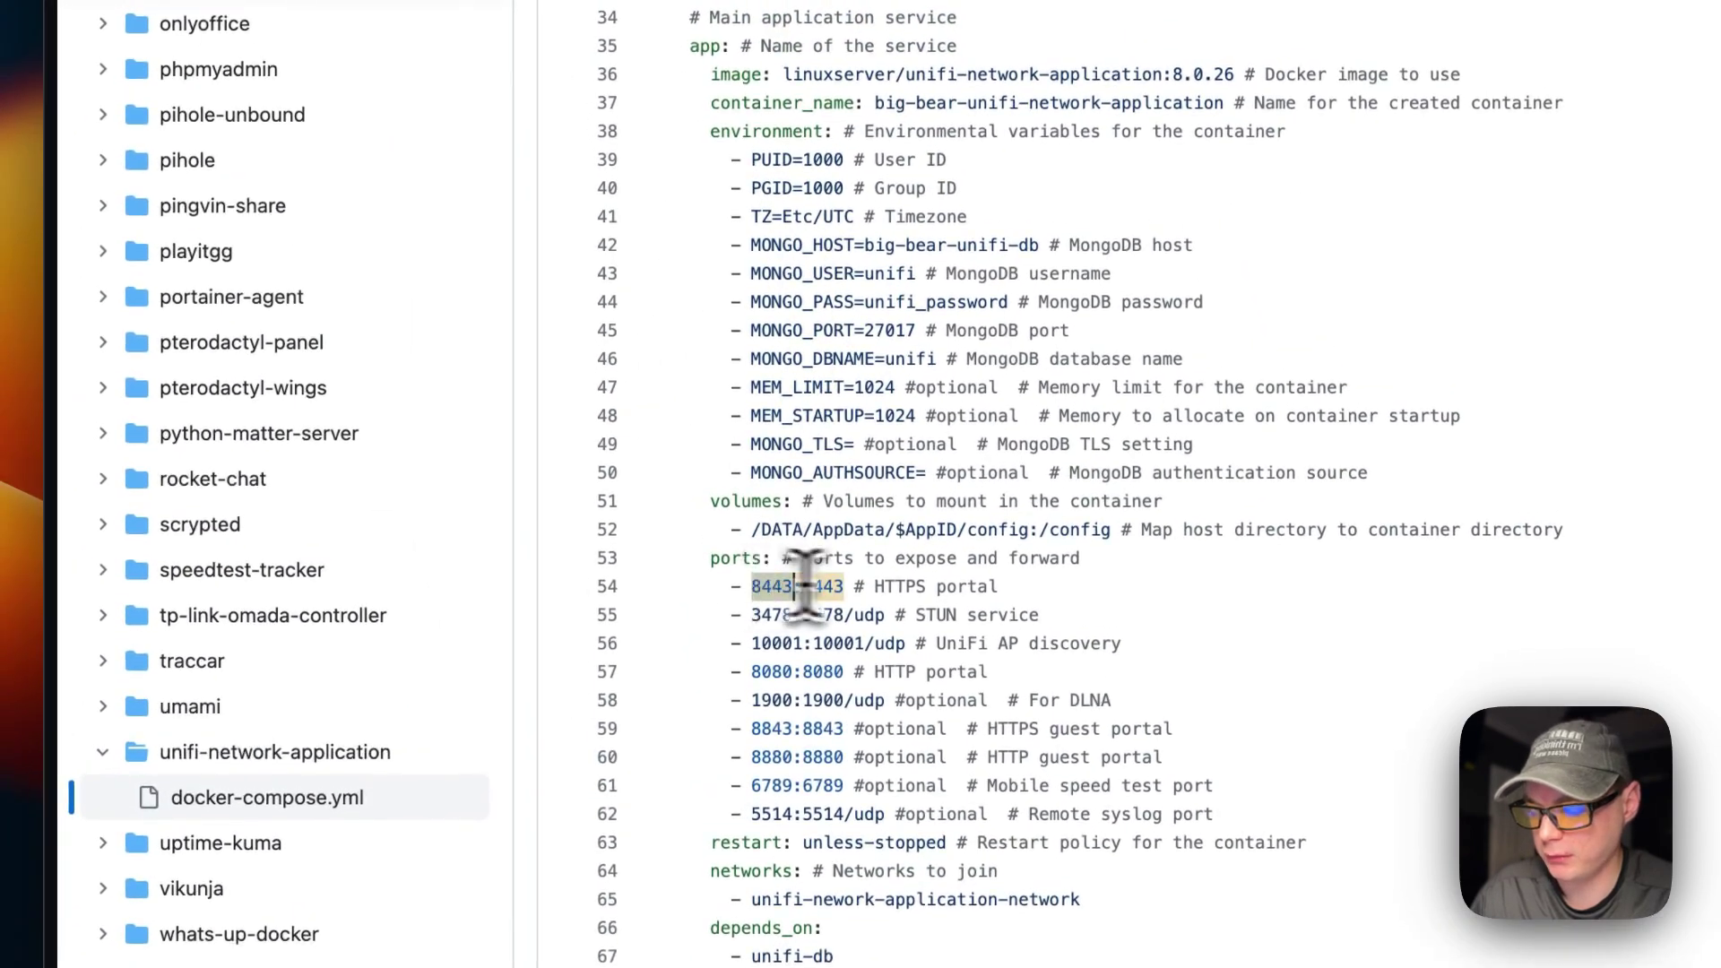
{"action": "scroll", "coordinate": [897, 493], "scroll_direction": "down", "scroll_amount": 3}
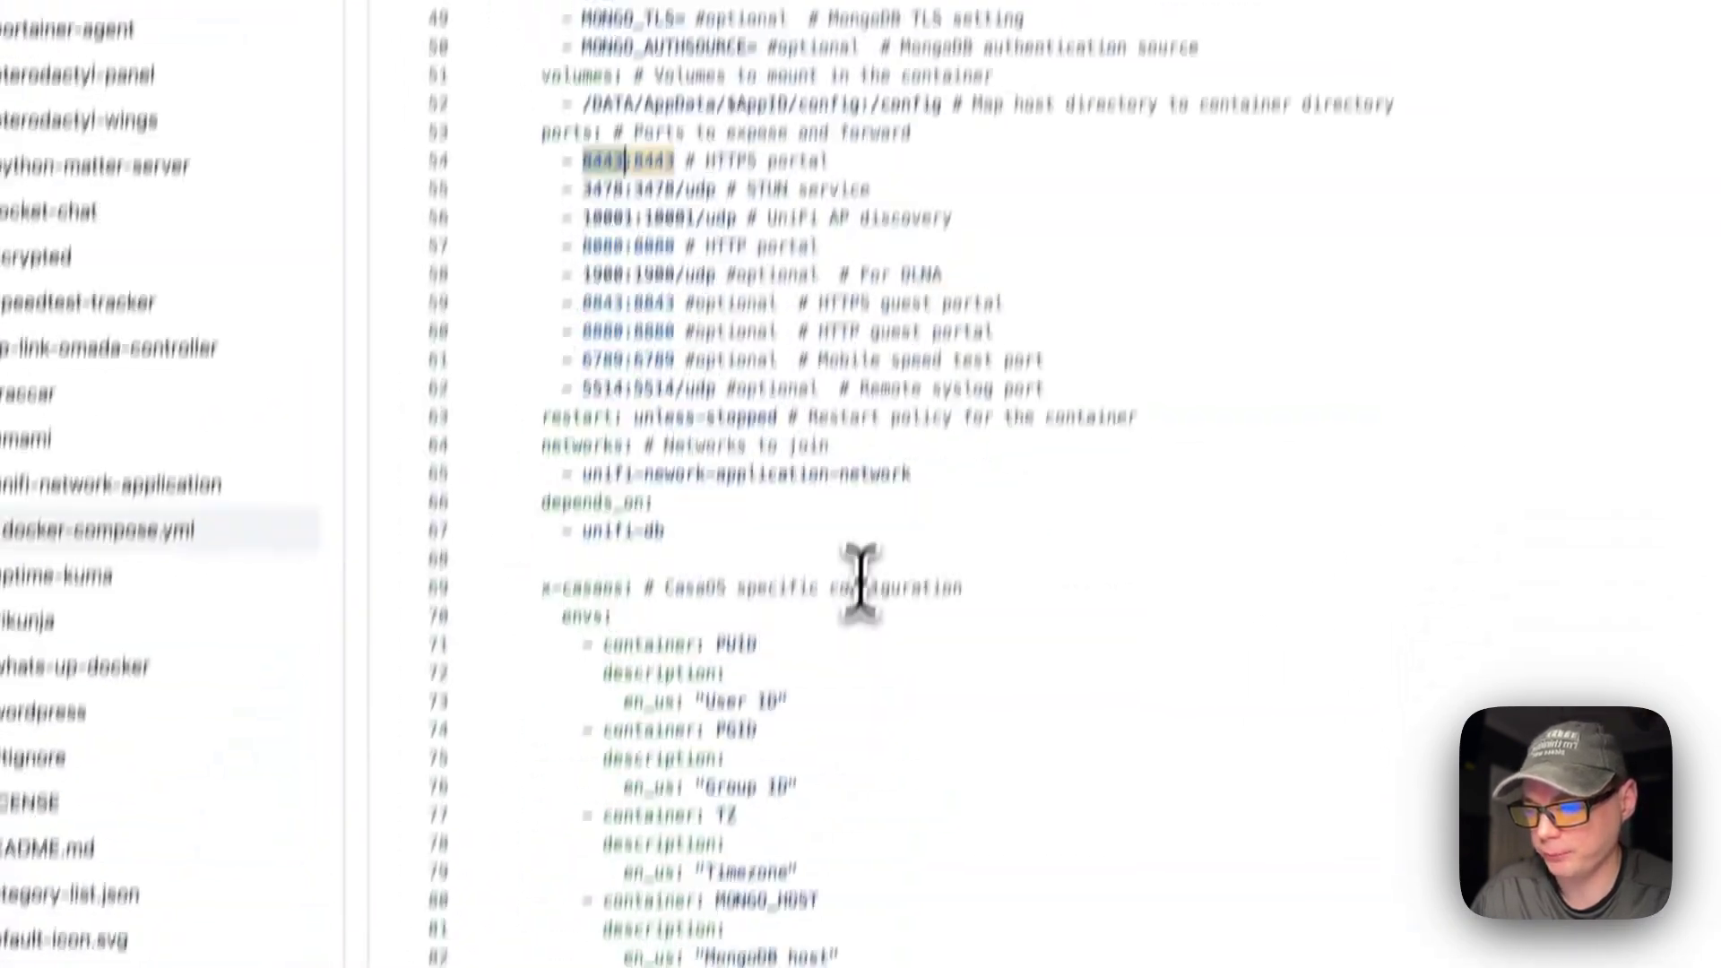
{"action": "scroll", "coordinate": [860, 581], "scroll_direction": "down", "scroll_amount": 20}
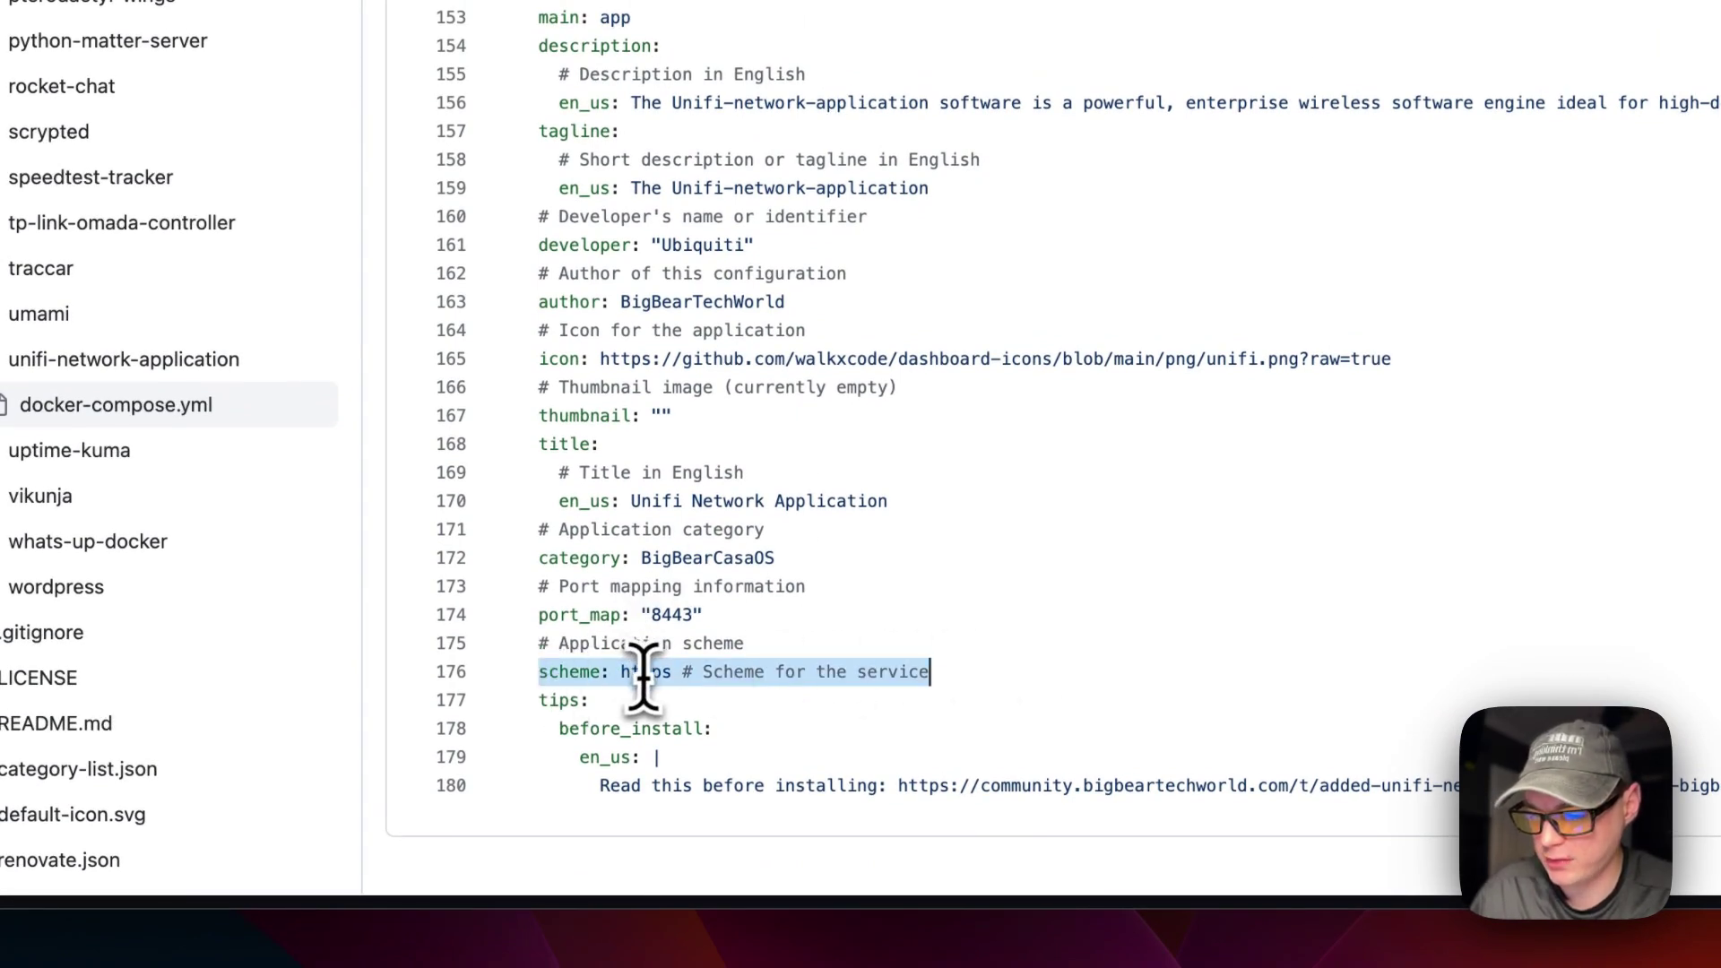
Step: Examine the before_install tips at the end of the x-casaos block and return to the beginning of docker-compose.yml
{"action": "left_click_drag", "start_coordinate": [538, 701], "coordinate": [970, 785]}
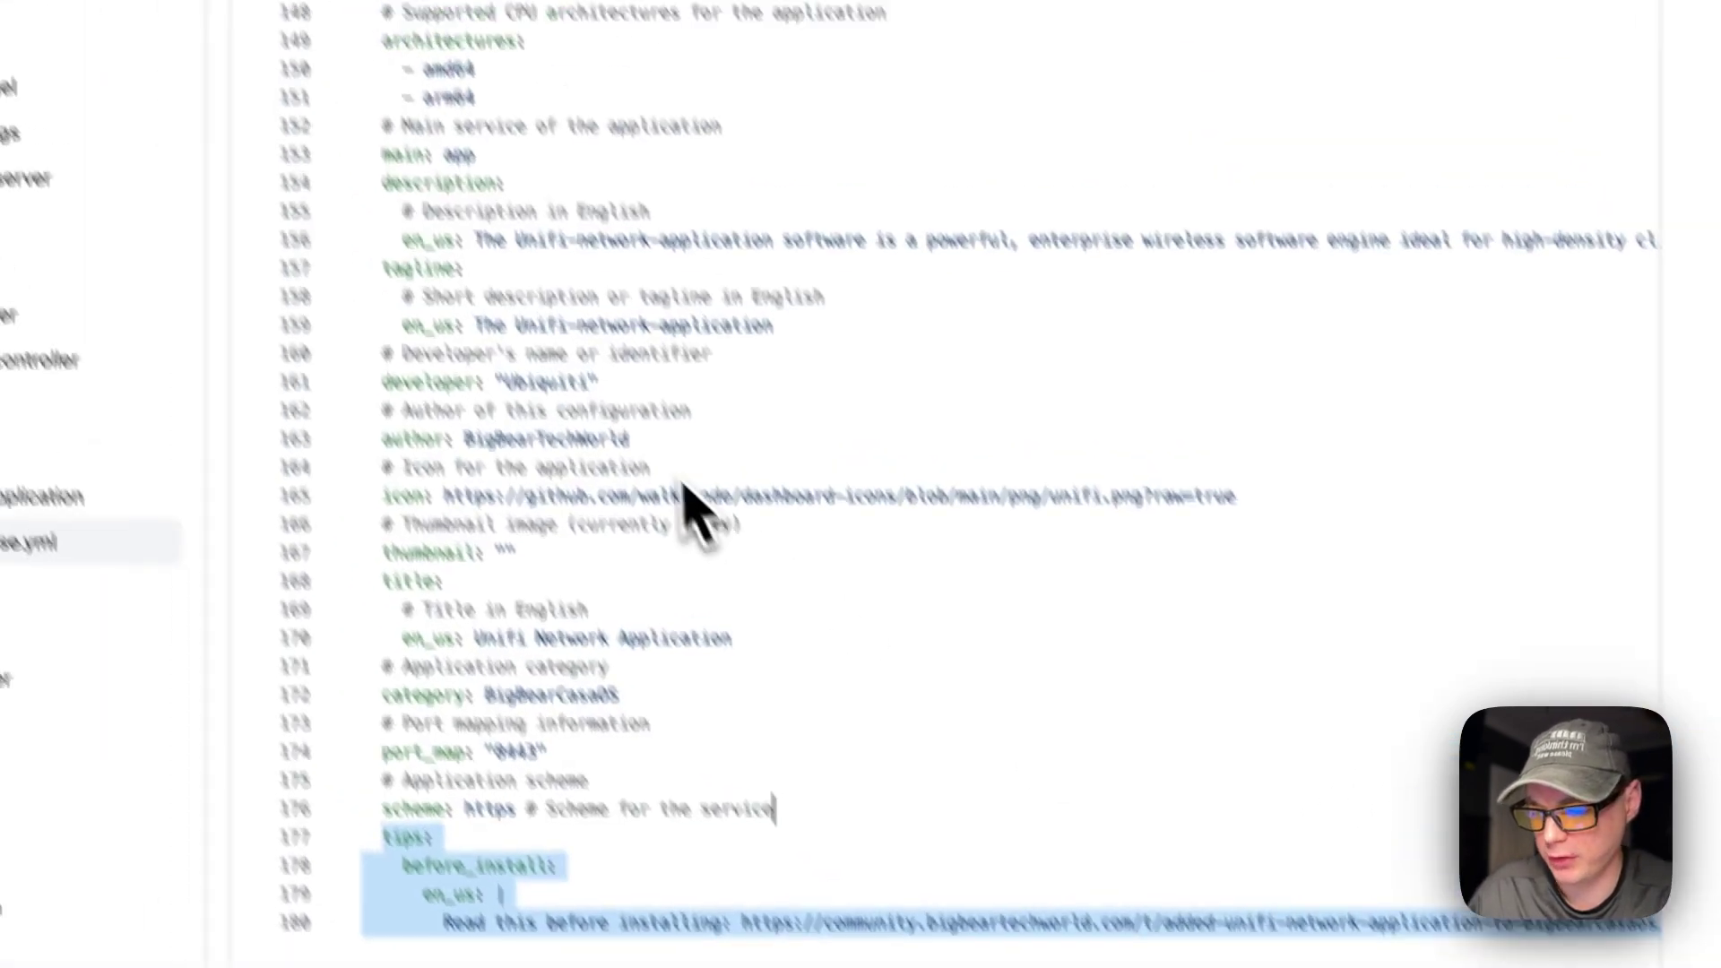
{"action": "scroll", "coordinate": [690, 506], "scroll_direction": "up", "scroll_amount": 10}
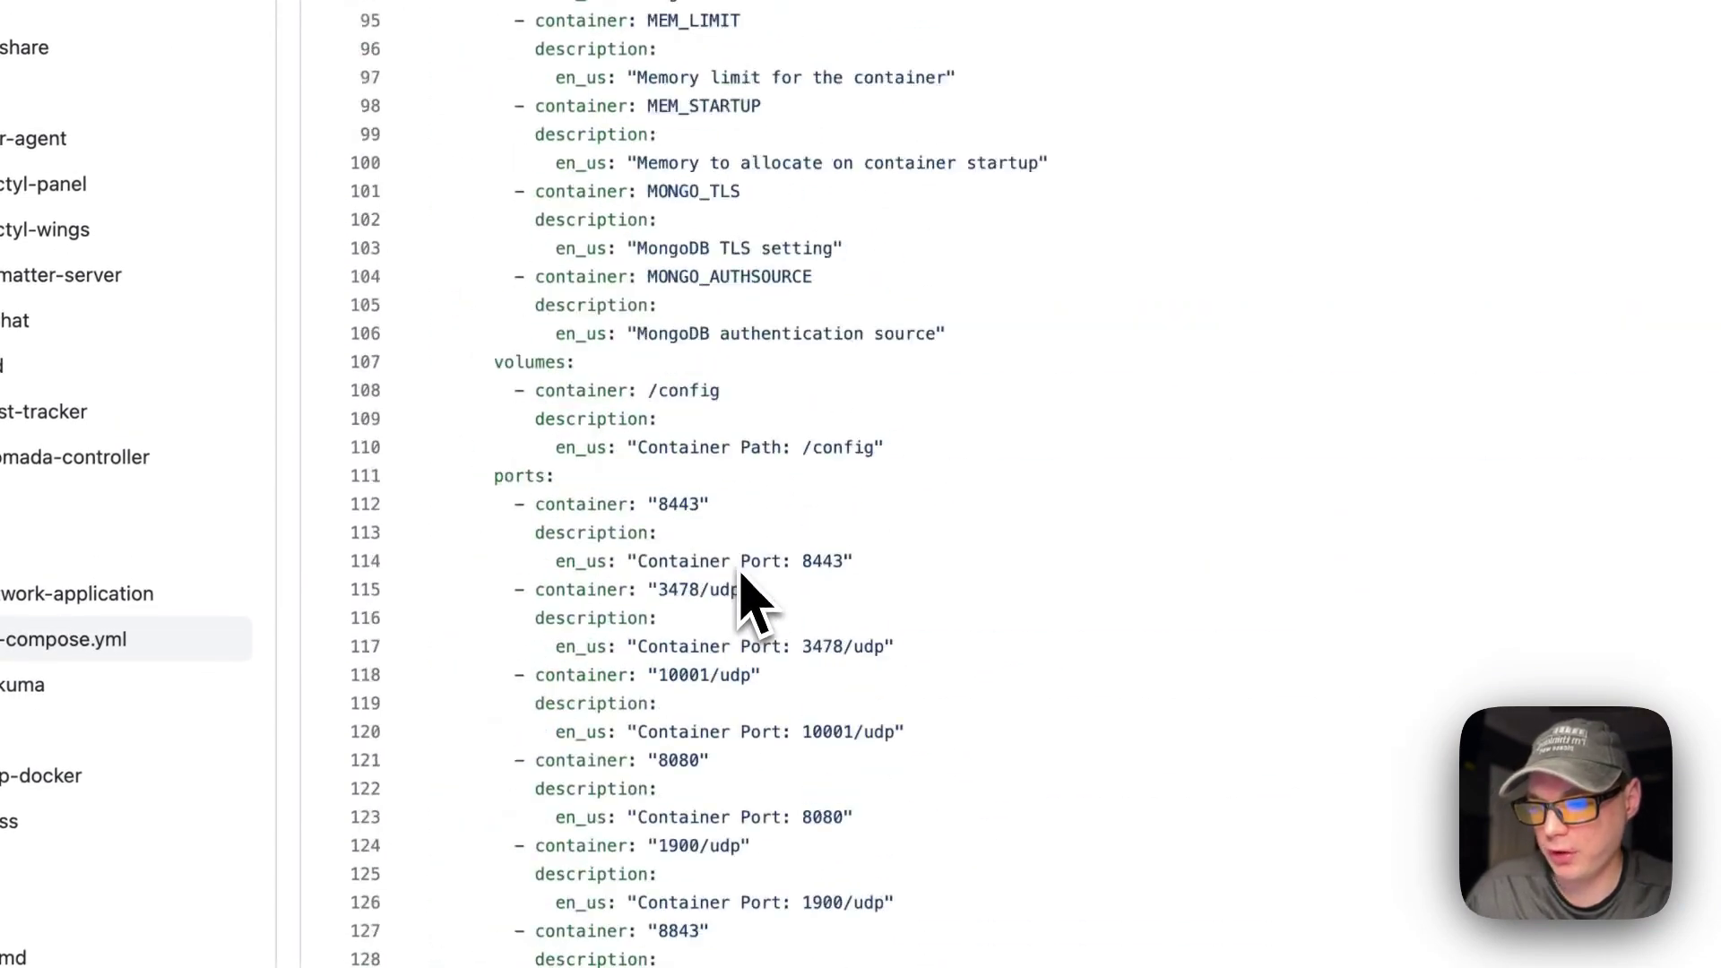
{"action": "scroll", "coordinate": [744, 596], "scroll_direction": "up", "scroll_amount": 20}
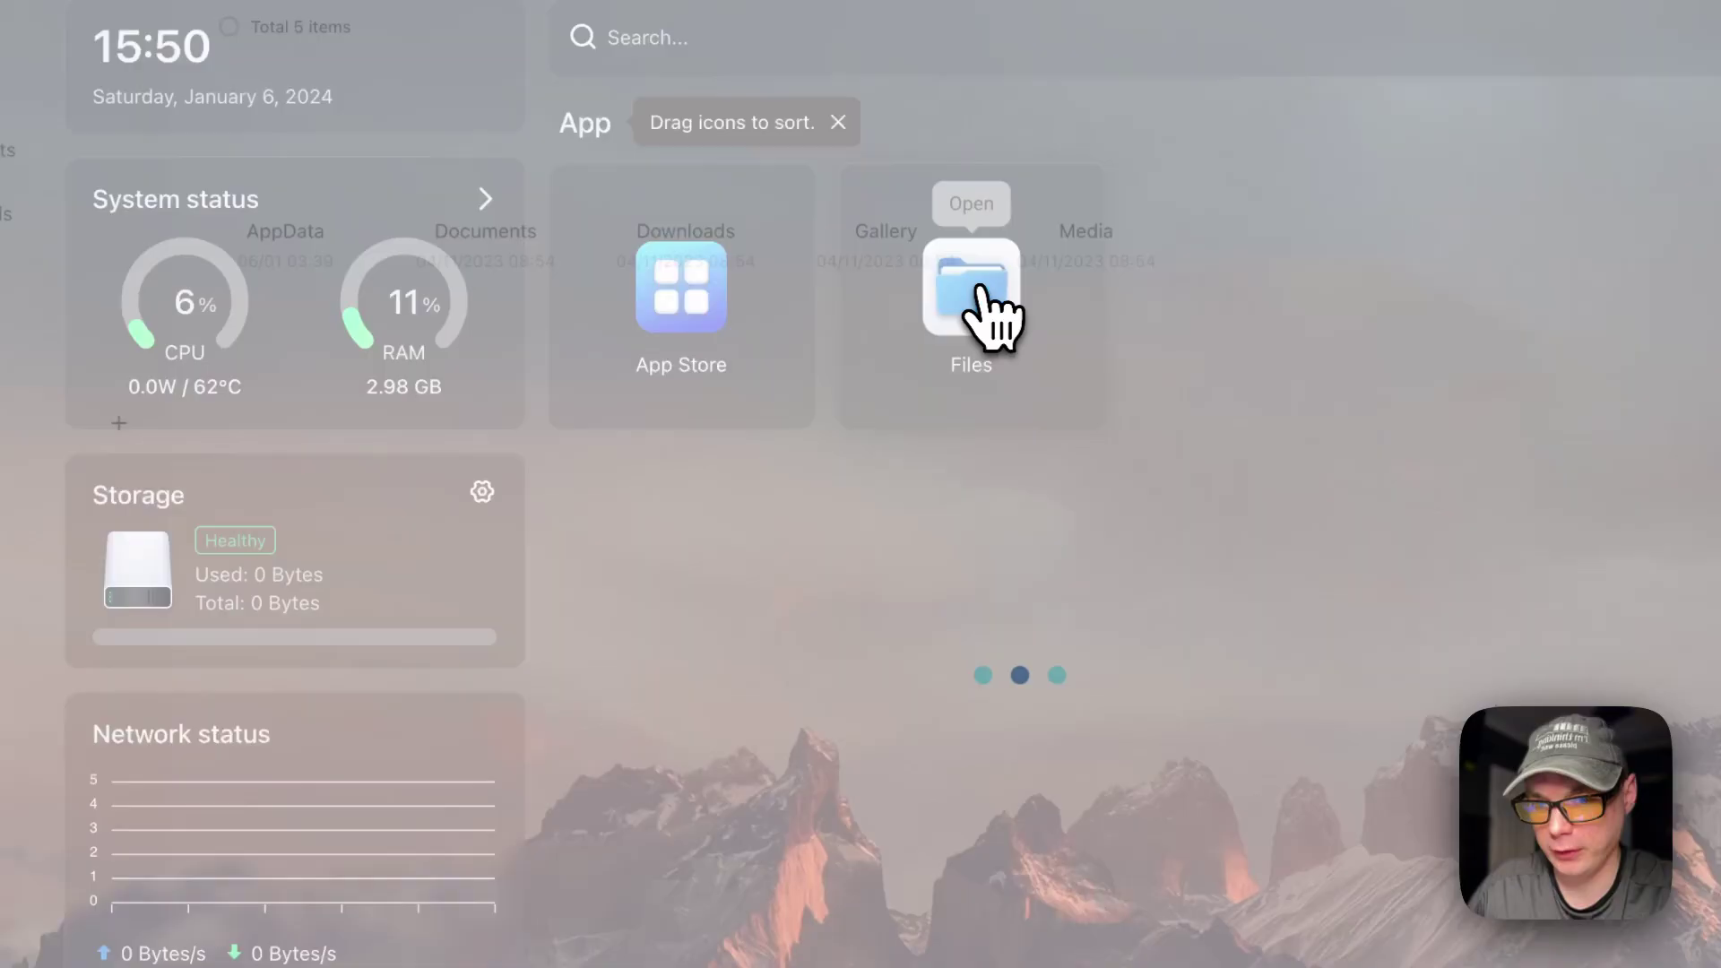
Step: Switch to CasaOS Files, review init-mongo.js in DATA/AppData/big-bear-unifi-network-application/db, and close the file and file manager
{"action": "left_click", "coordinate": [971, 301]}
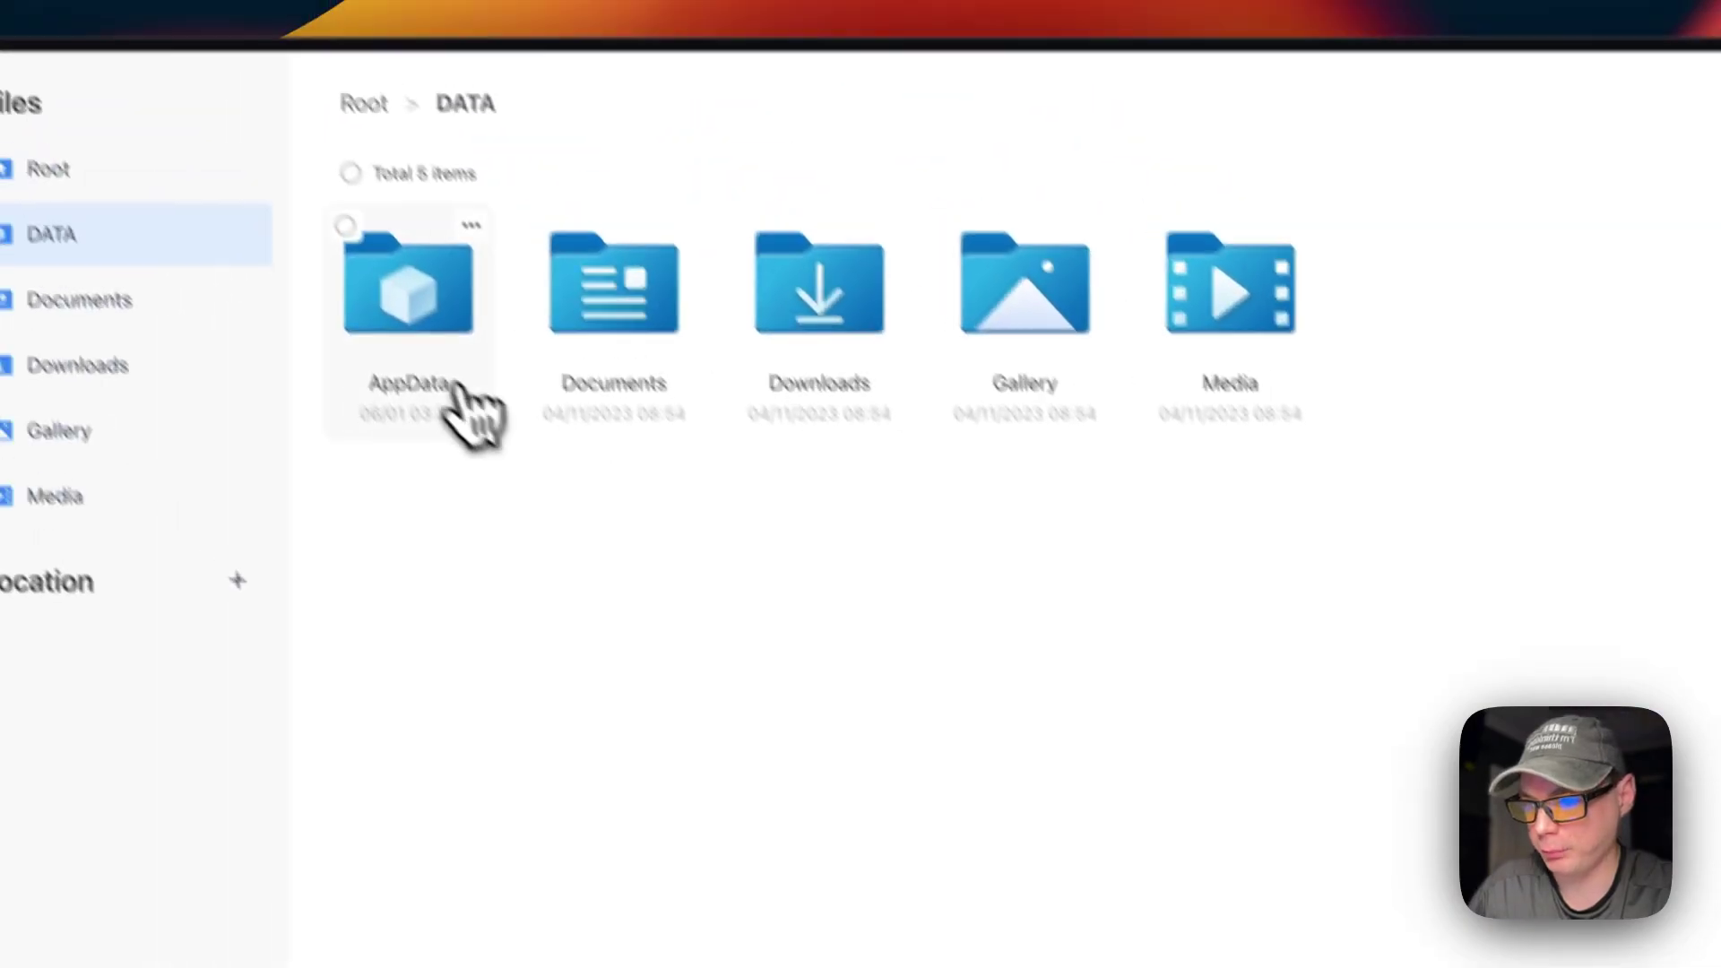
{"action": "left_click", "coordinate": [462, 403]}
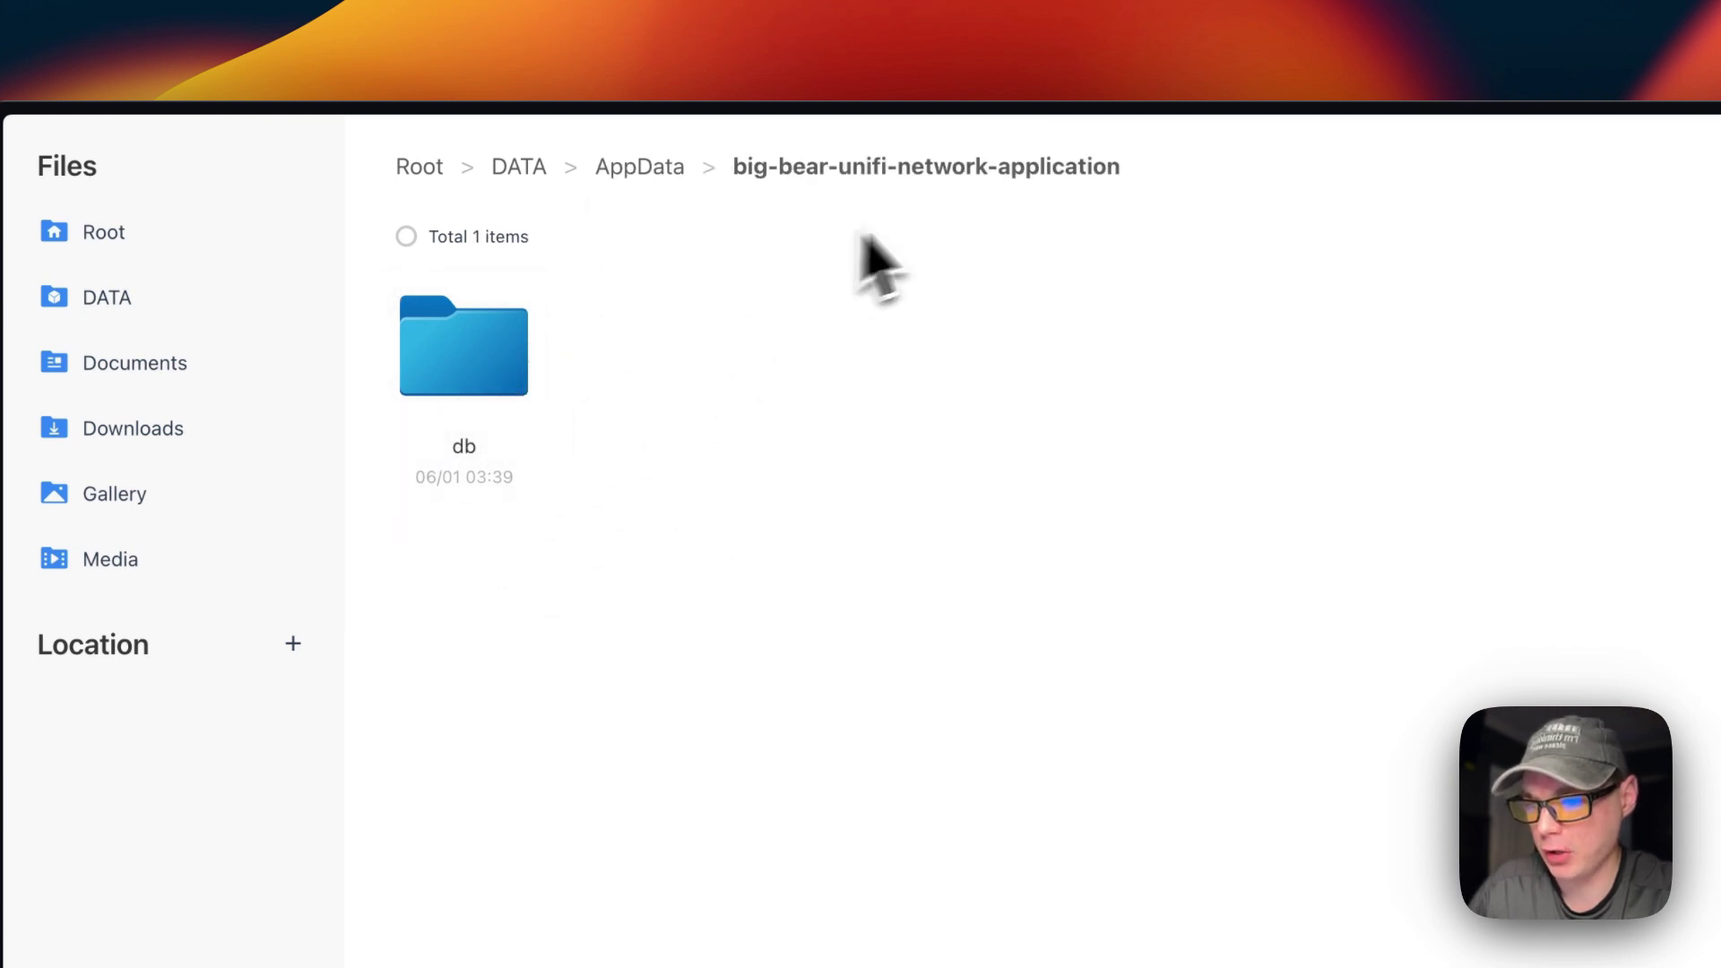
{"action": "left_click", "coordinate": [464, 377]}
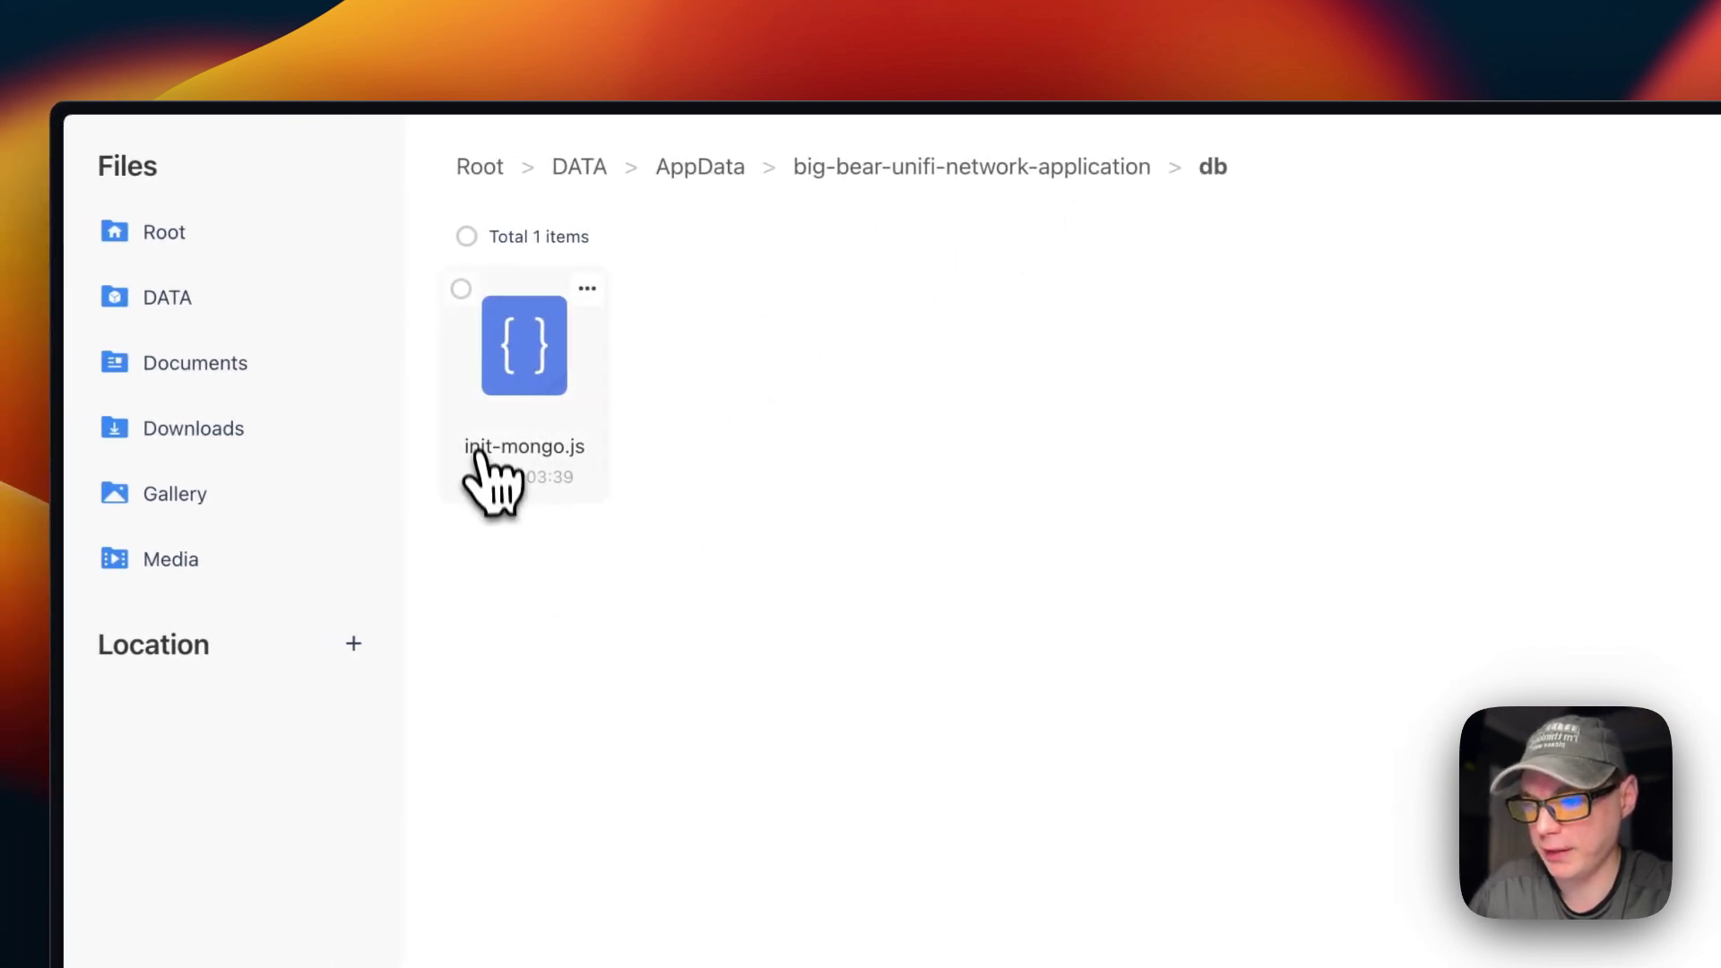
{"action": "left_click", "coordinate": [516, 446]}
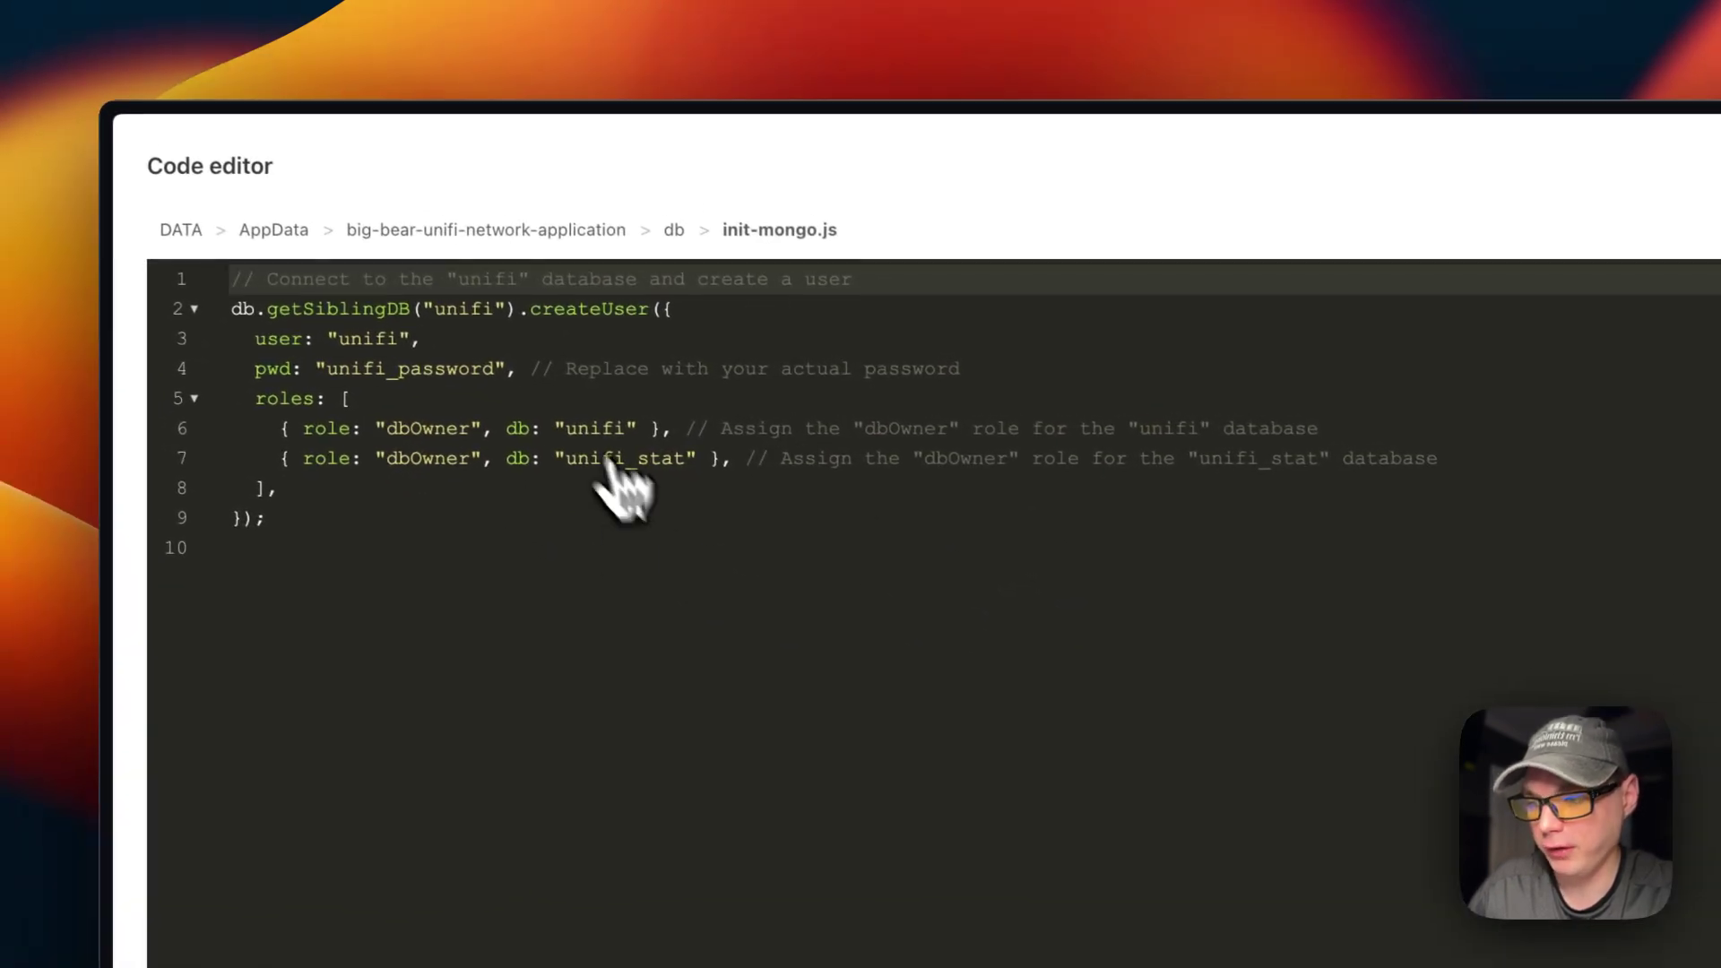
{"action": "left_click", "coordinate": [1596, 175]}
{"action": "left_click", "coordinate": [1565, 170]}
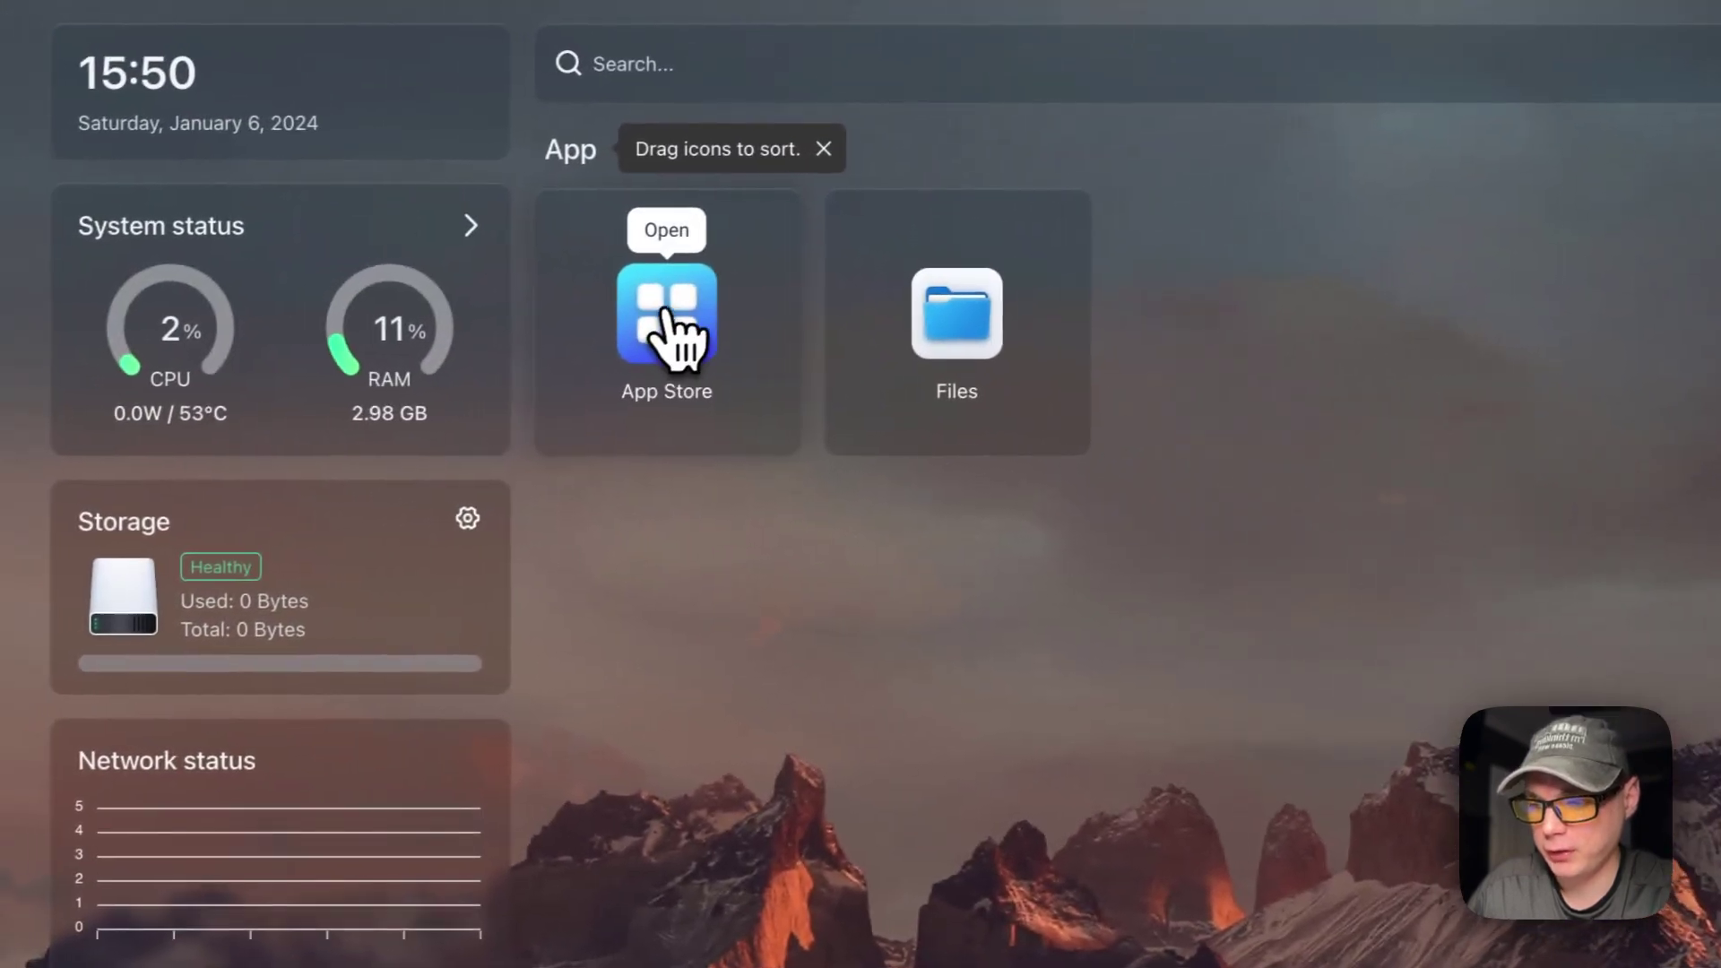
Step: Search the CasaOS App Store for "unifi" and identify the Unifi Network Application entry from BigBearCasaOS
{"action": "left_click", "coordinate": [671, 336]}
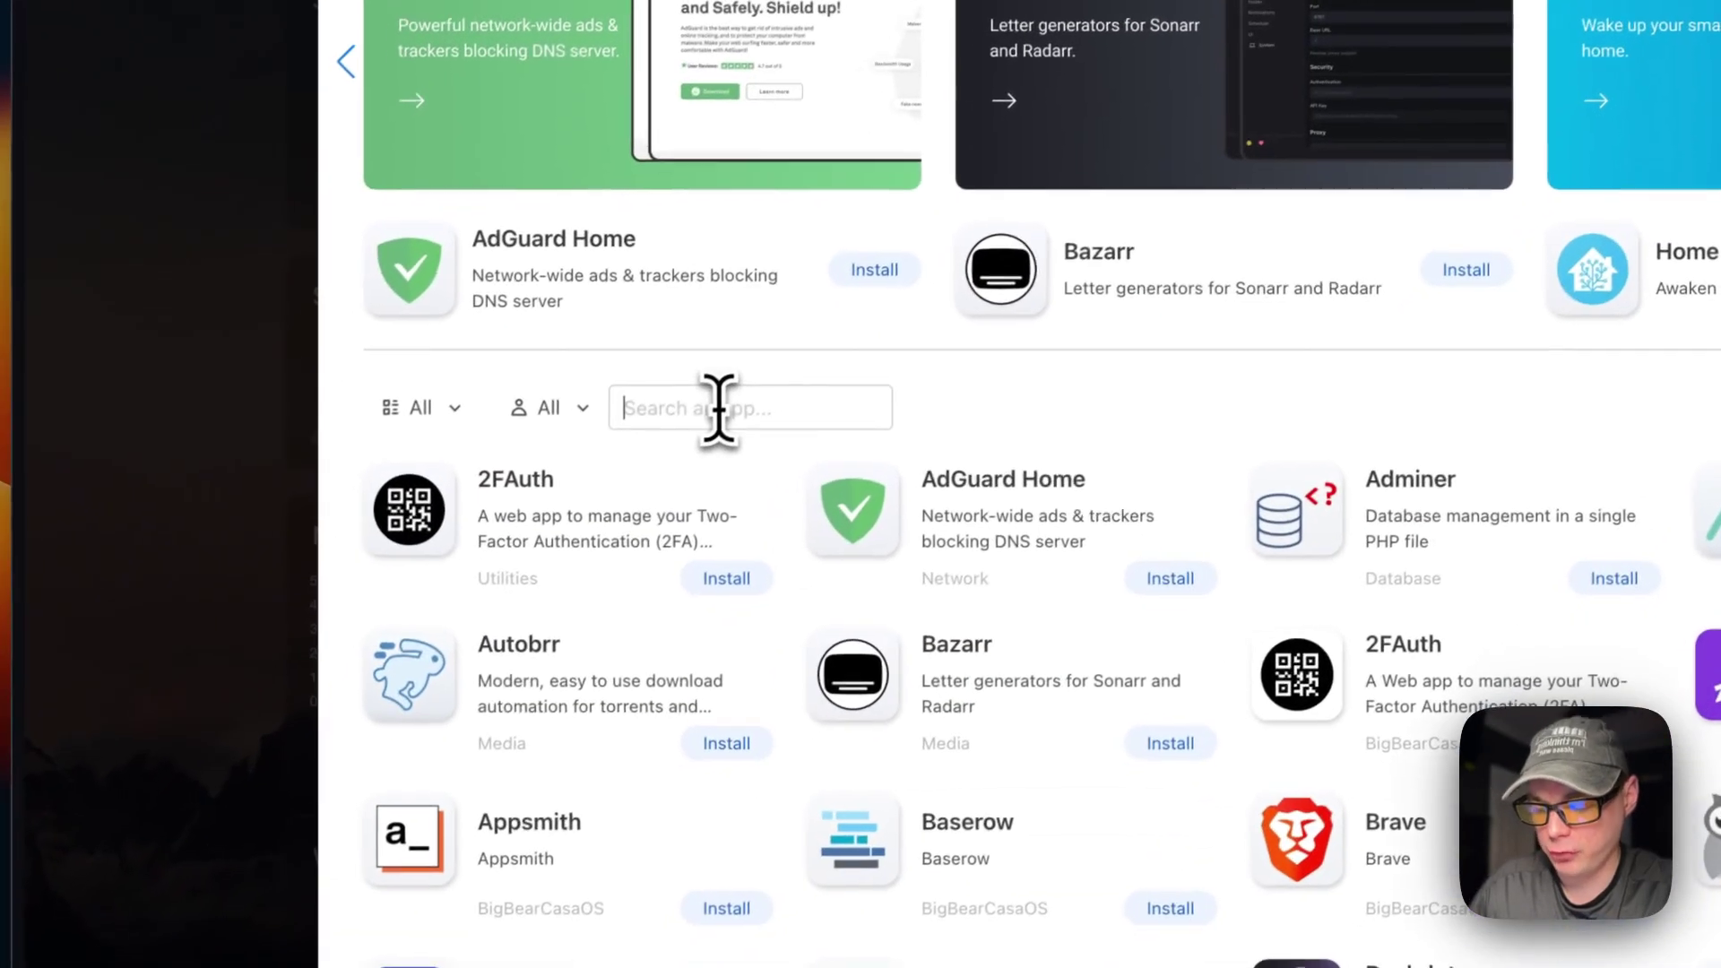
{"action": "type", "text": "unifi"}
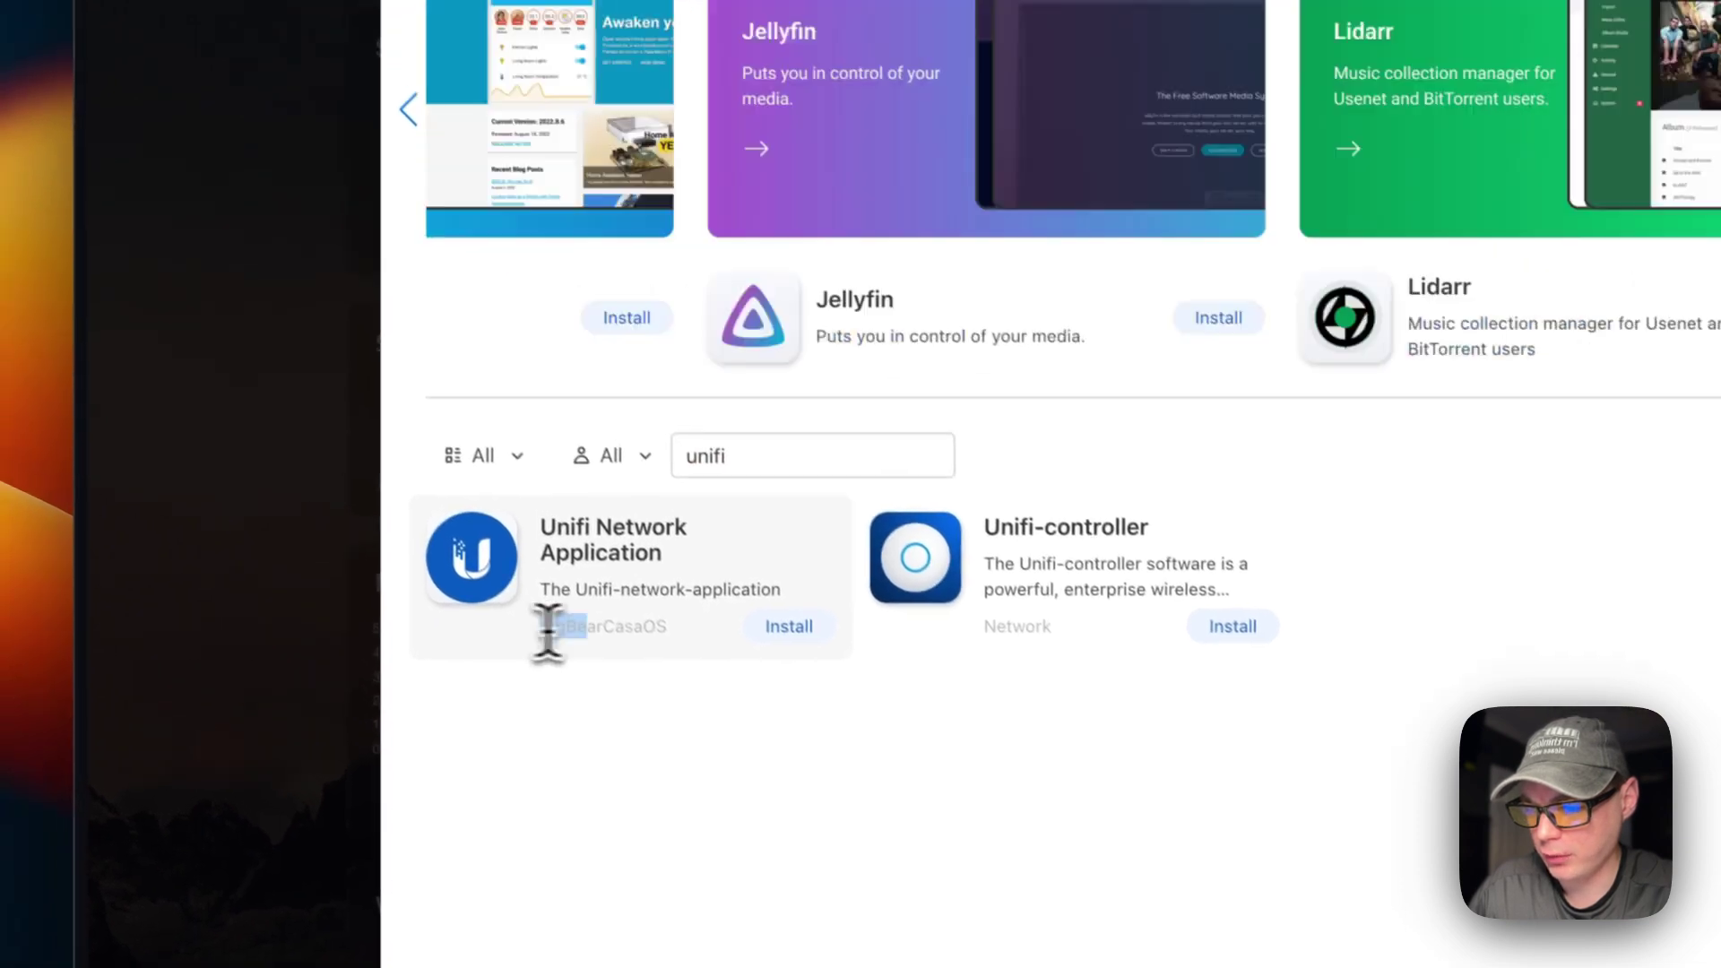
{"action": "left_click_drag", "start_coordinate": [496, 574], "coordinate": [628, 587]}
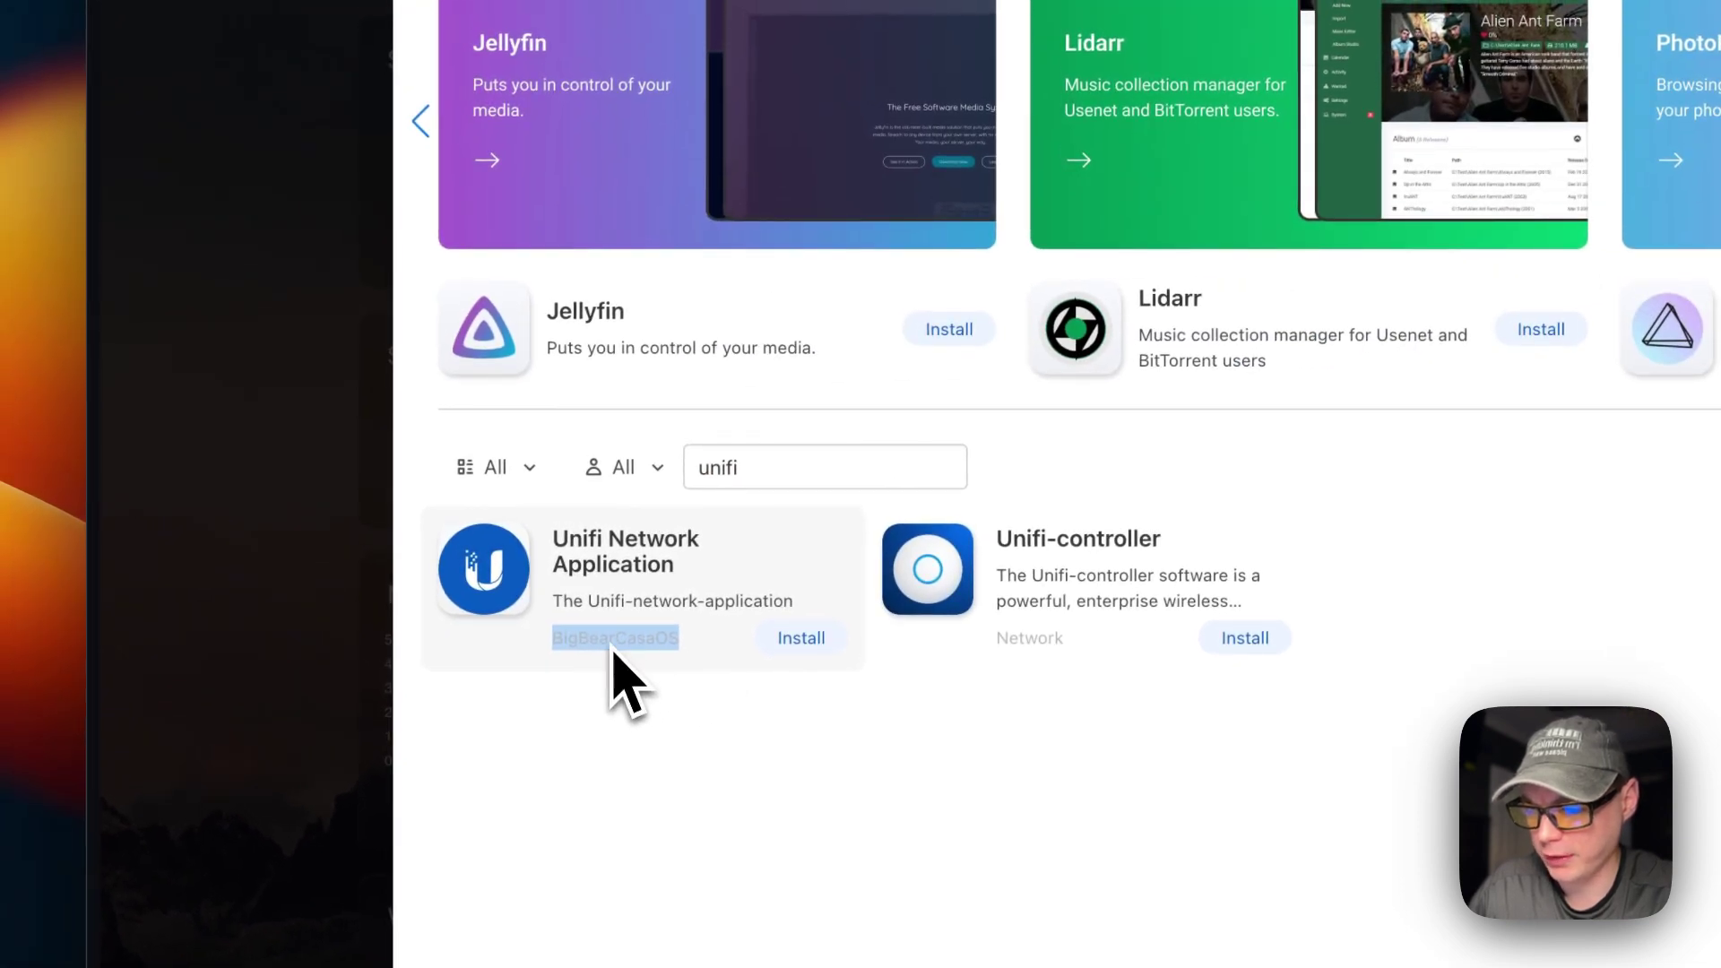
{"action": "left_click", "coordinate": [647, 686]}
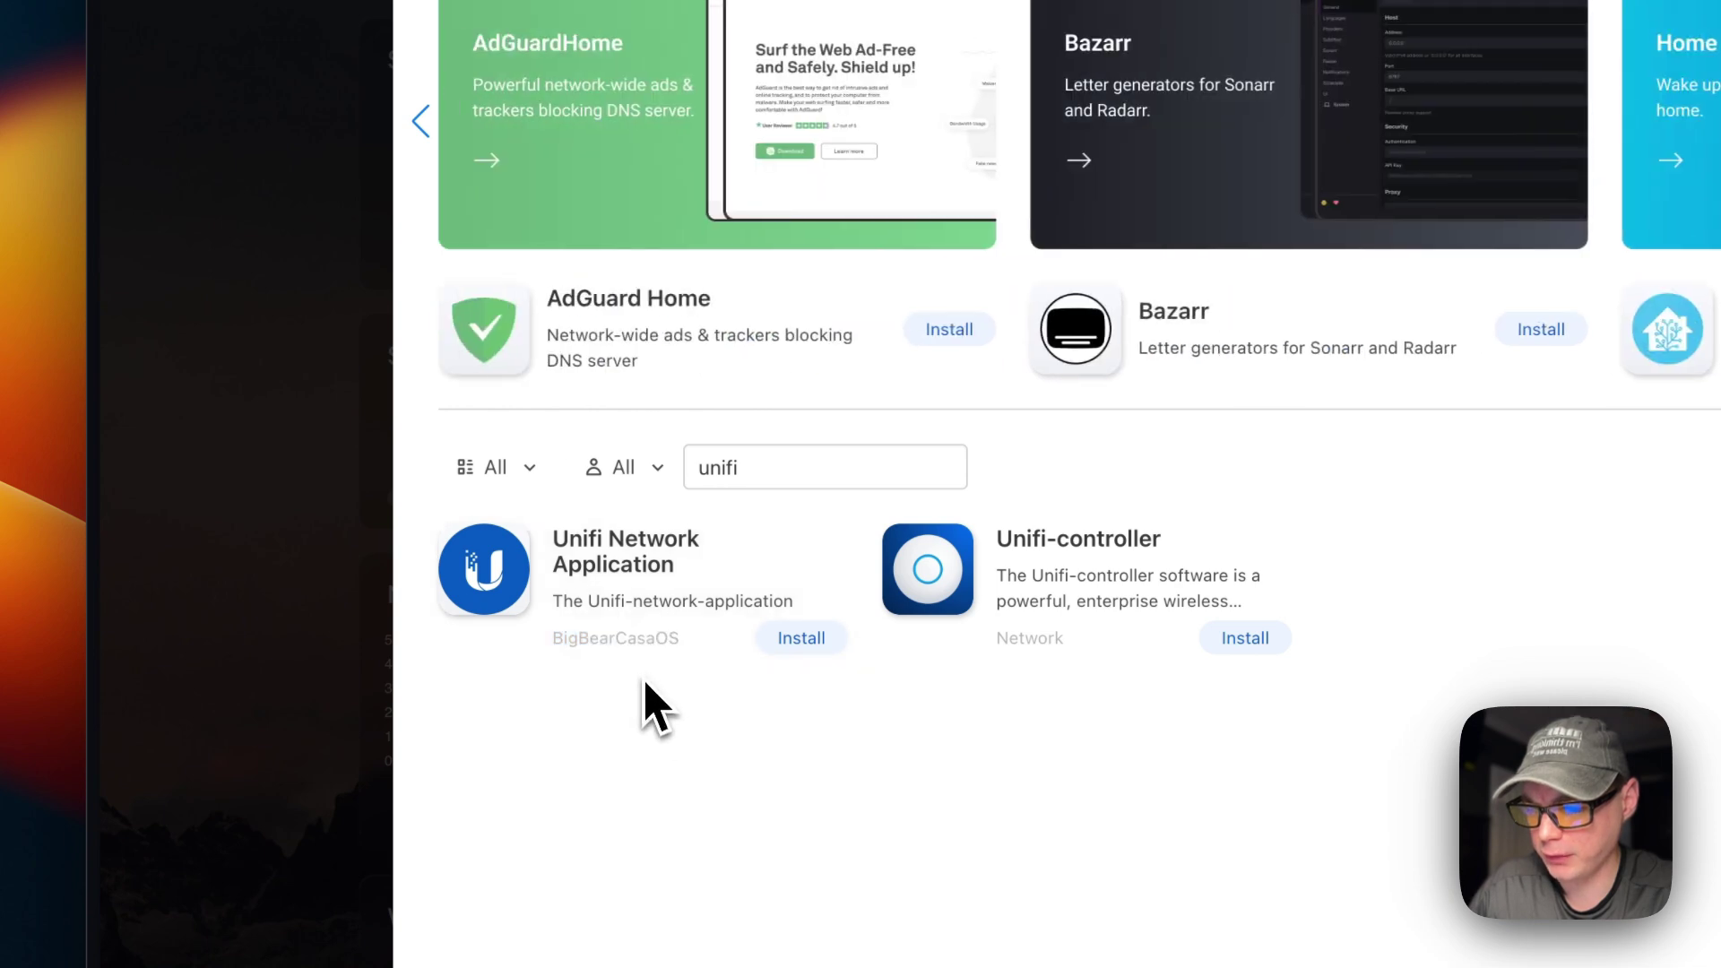
Step: Install the BigBearCasaOS Unifi Network Application, proceeding past its pre-installation tips
{"action": "left_click", "coordinate": [699, 614]}
{"action": "left_click", "coordinate": [663, 269]}
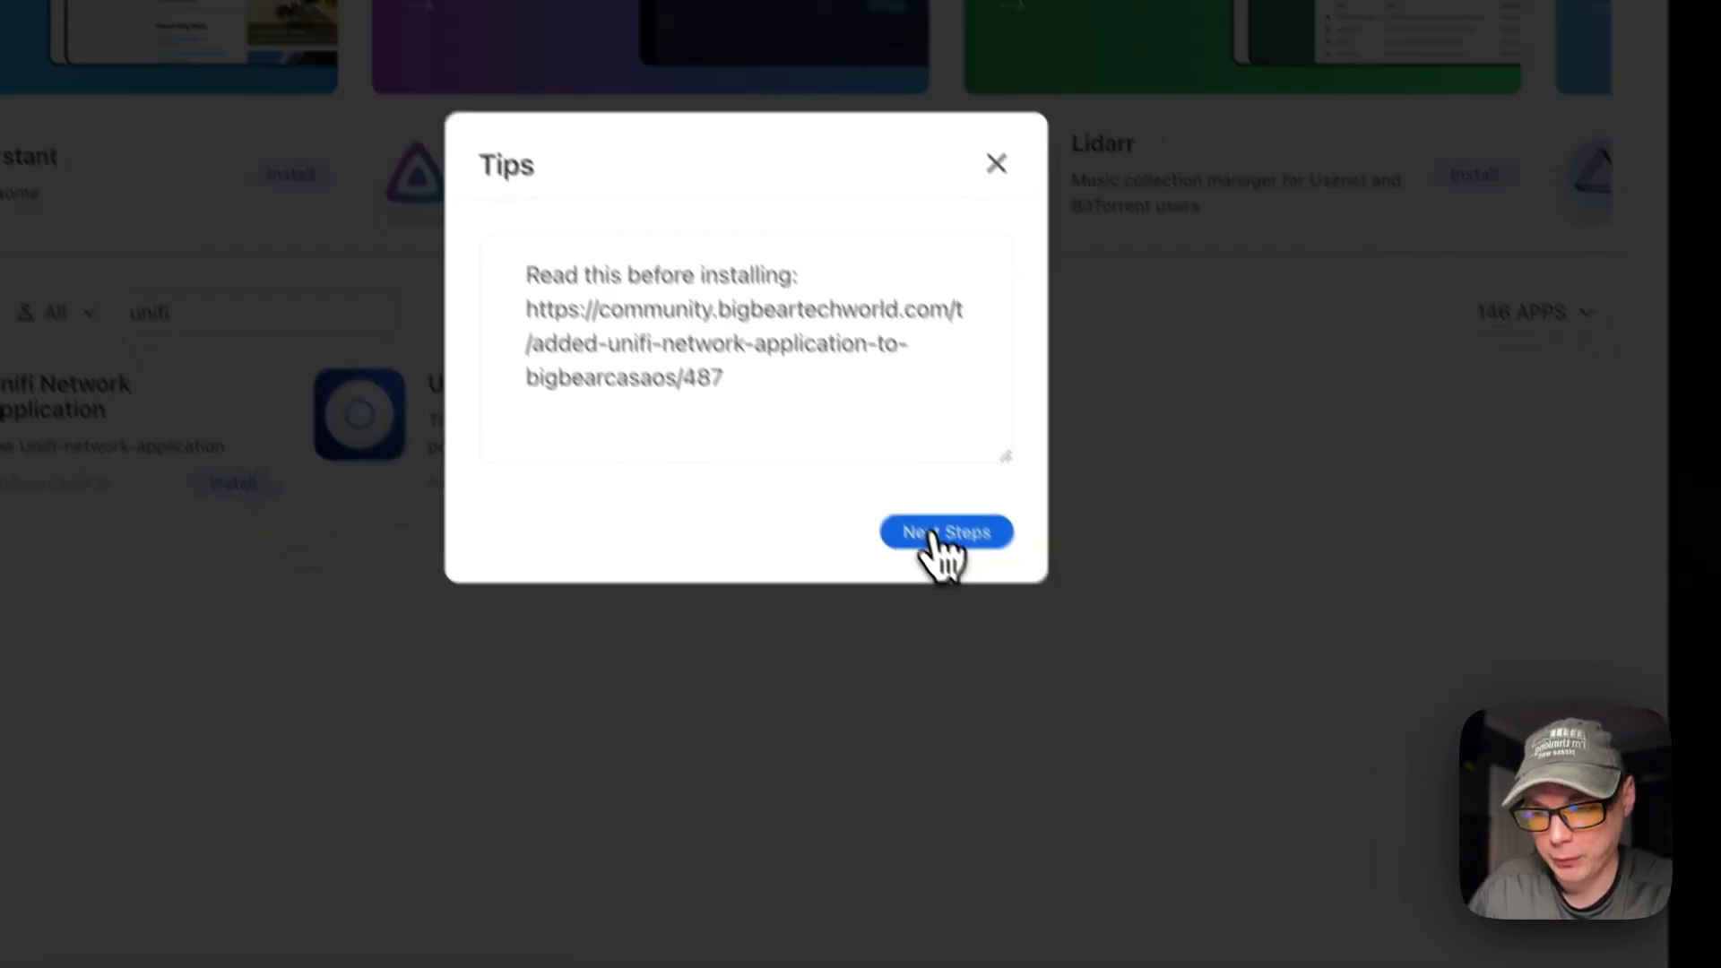
{"action": "left_click", "coordinate": [1008, 628]}
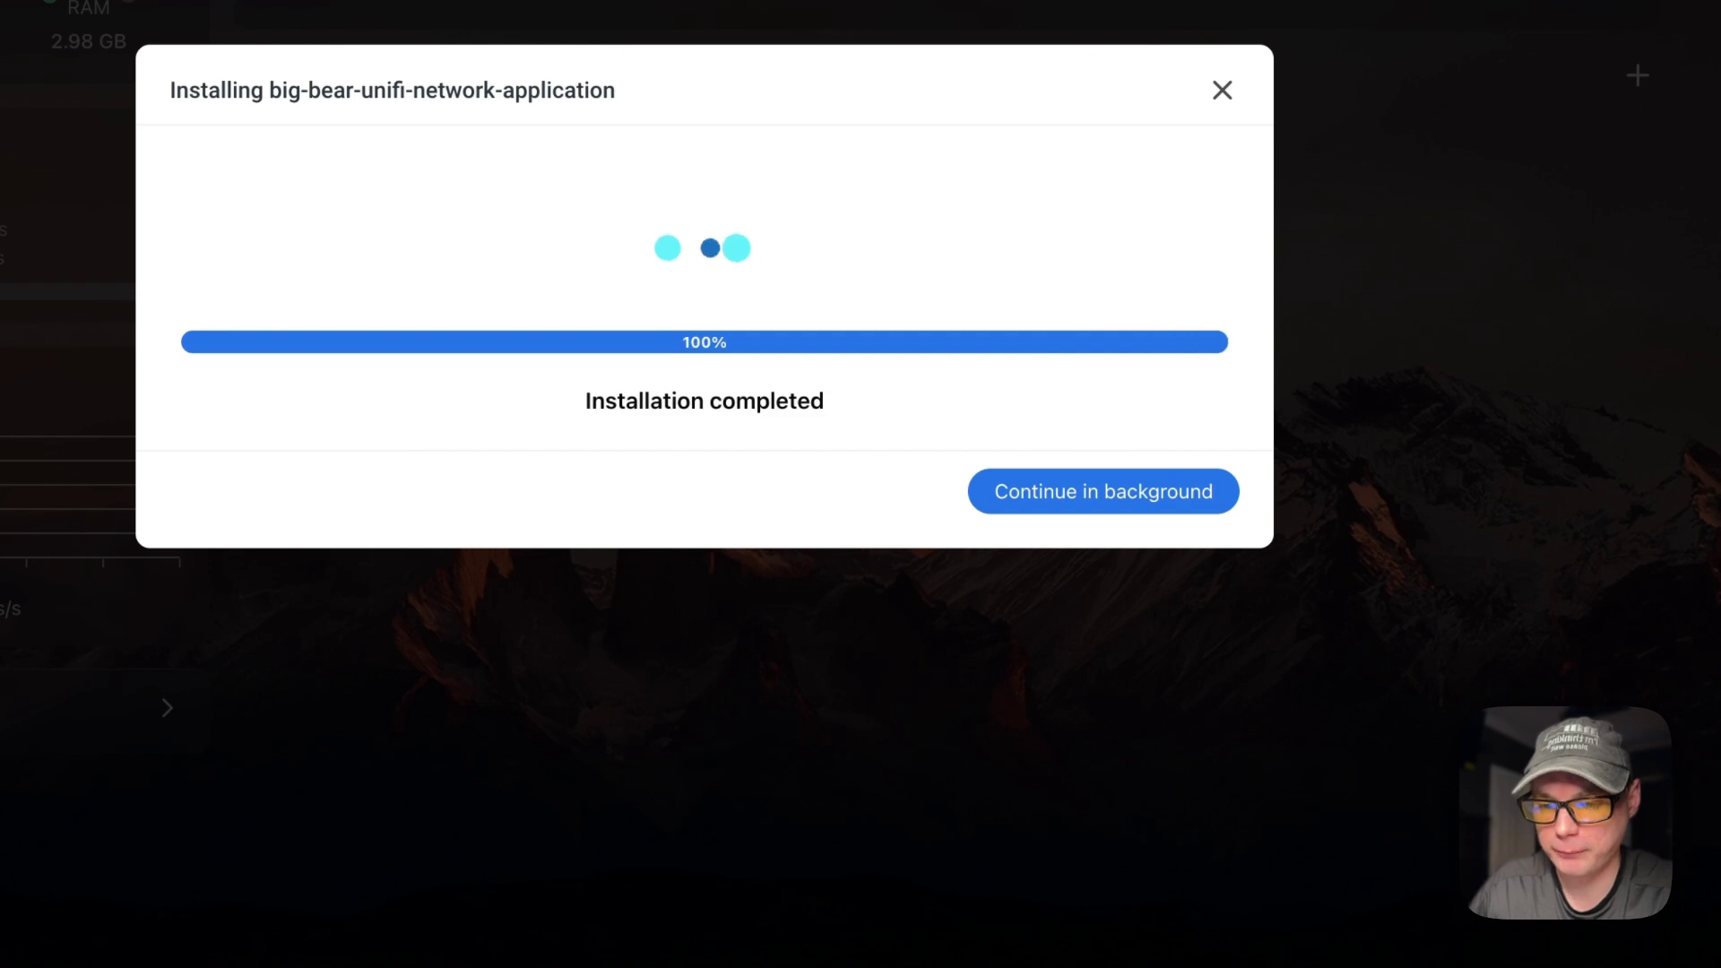
{"action": "left_click", "coordinate": [976, 502]}
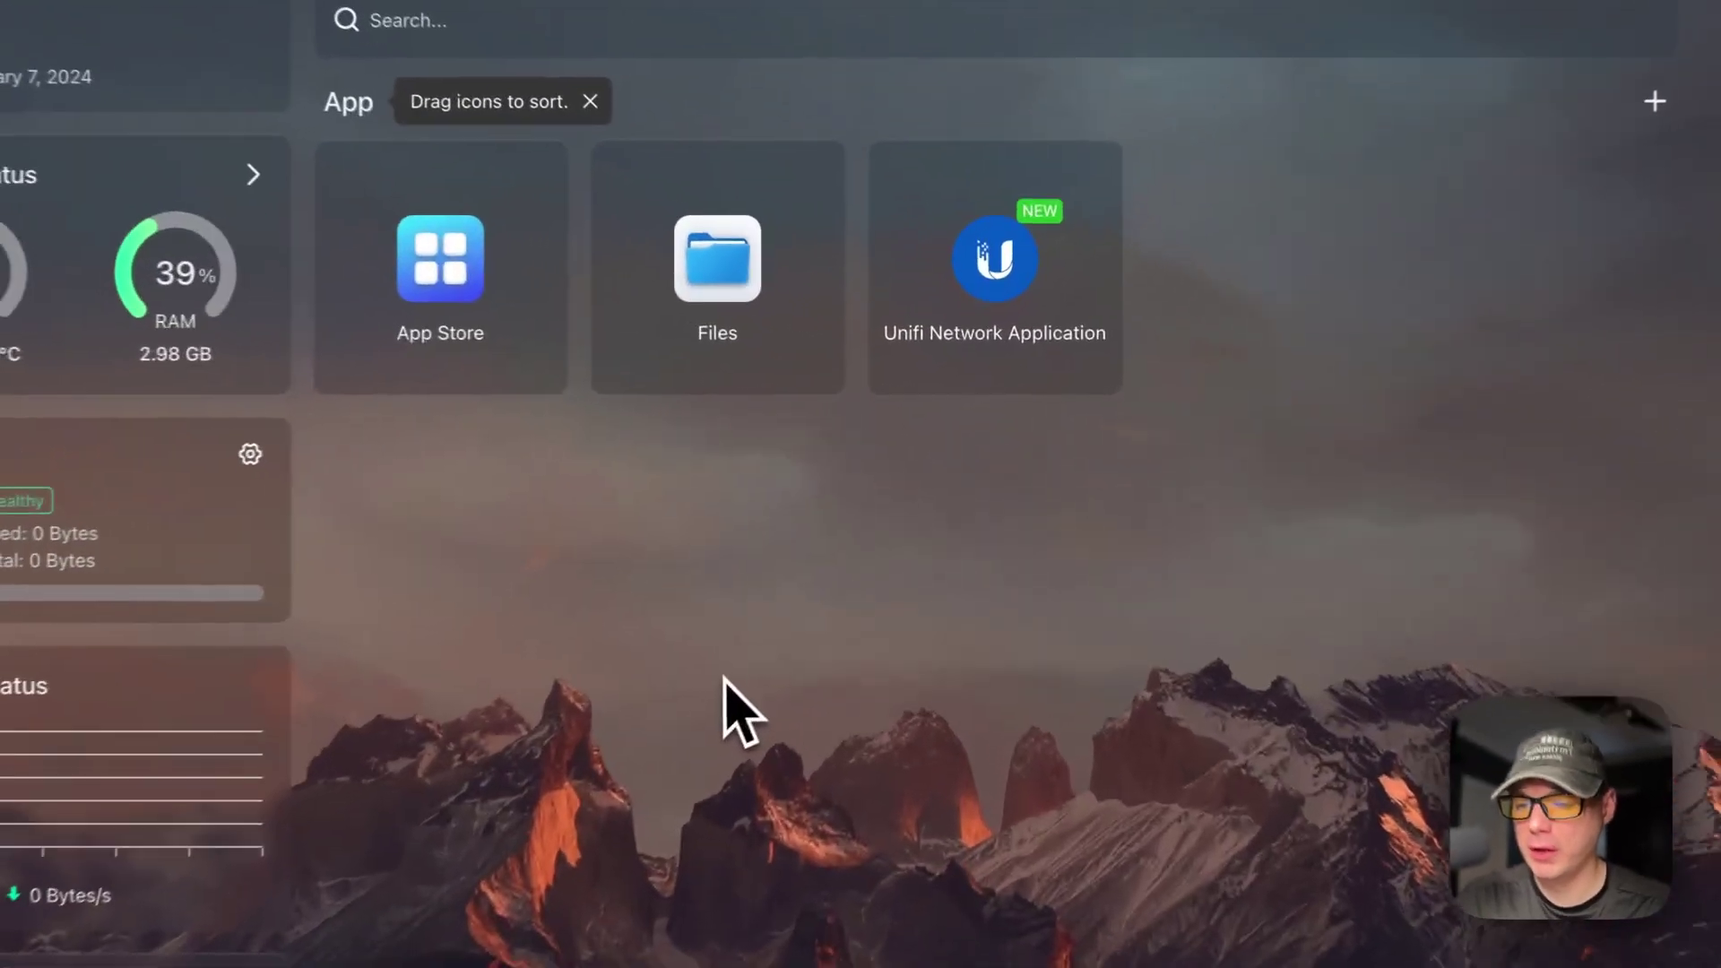
Step: Add a separate line reading "Testing" below the existing text in the Unifi Network Application's tips, save it and close the tips
{"action": "mouse_move", "coordinate": [942, 358]}
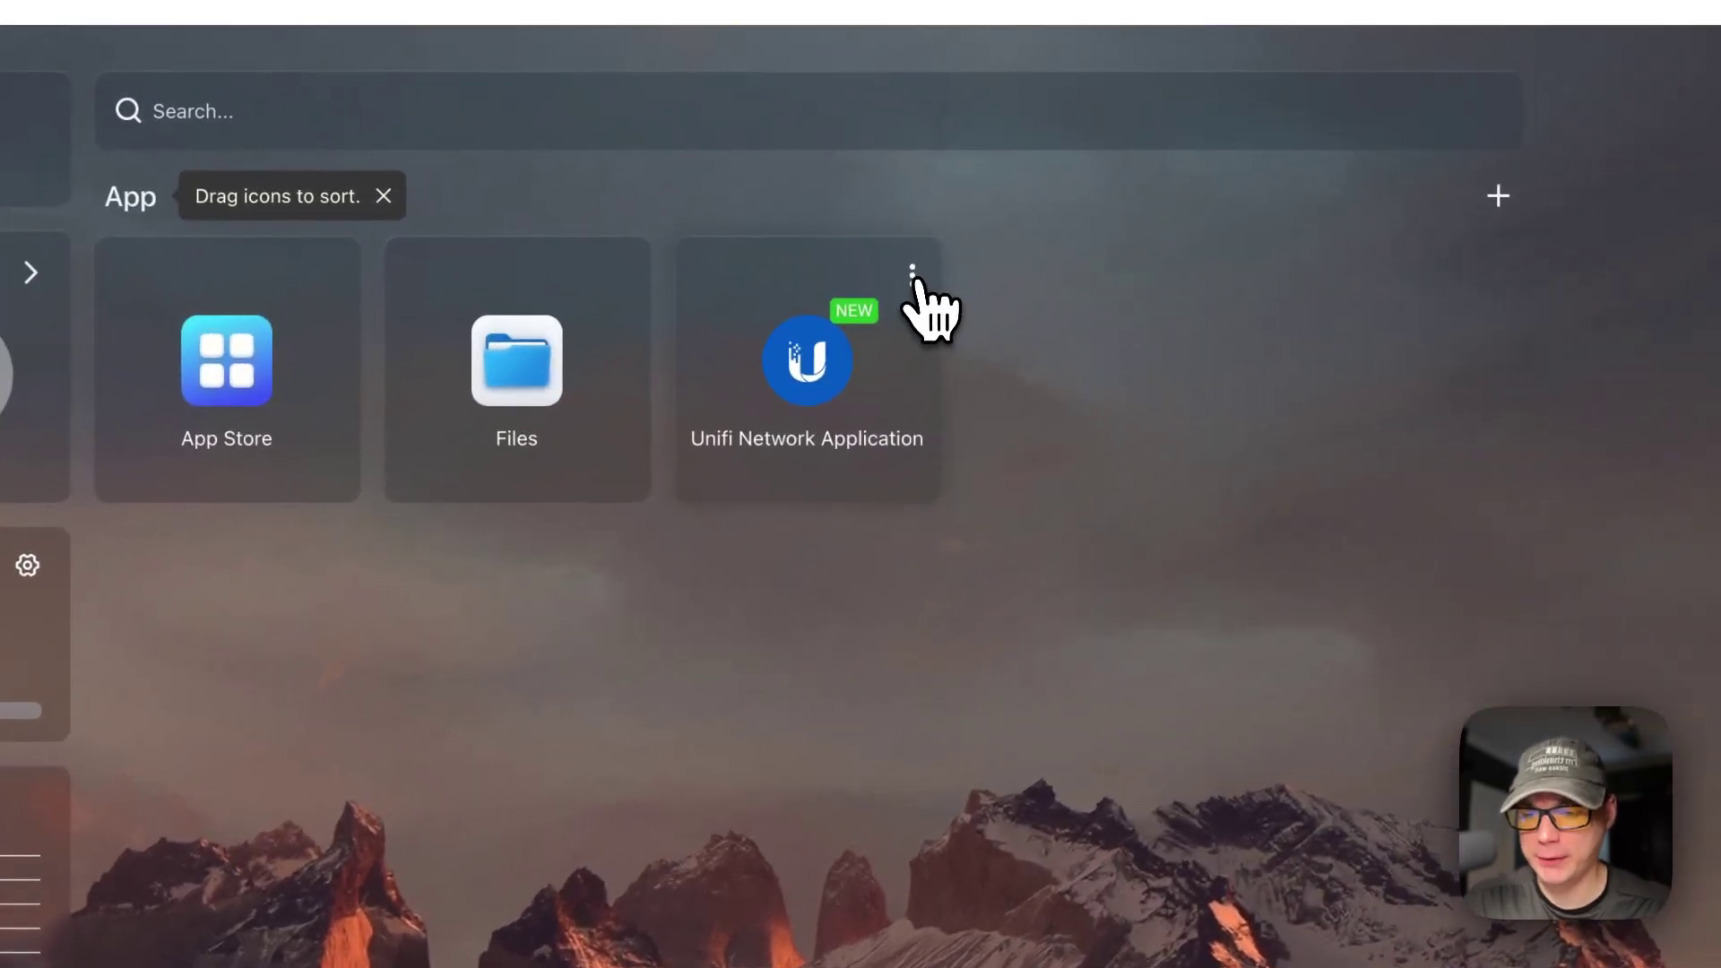
{"action": "left_click", "coordinate": [913, 273]}
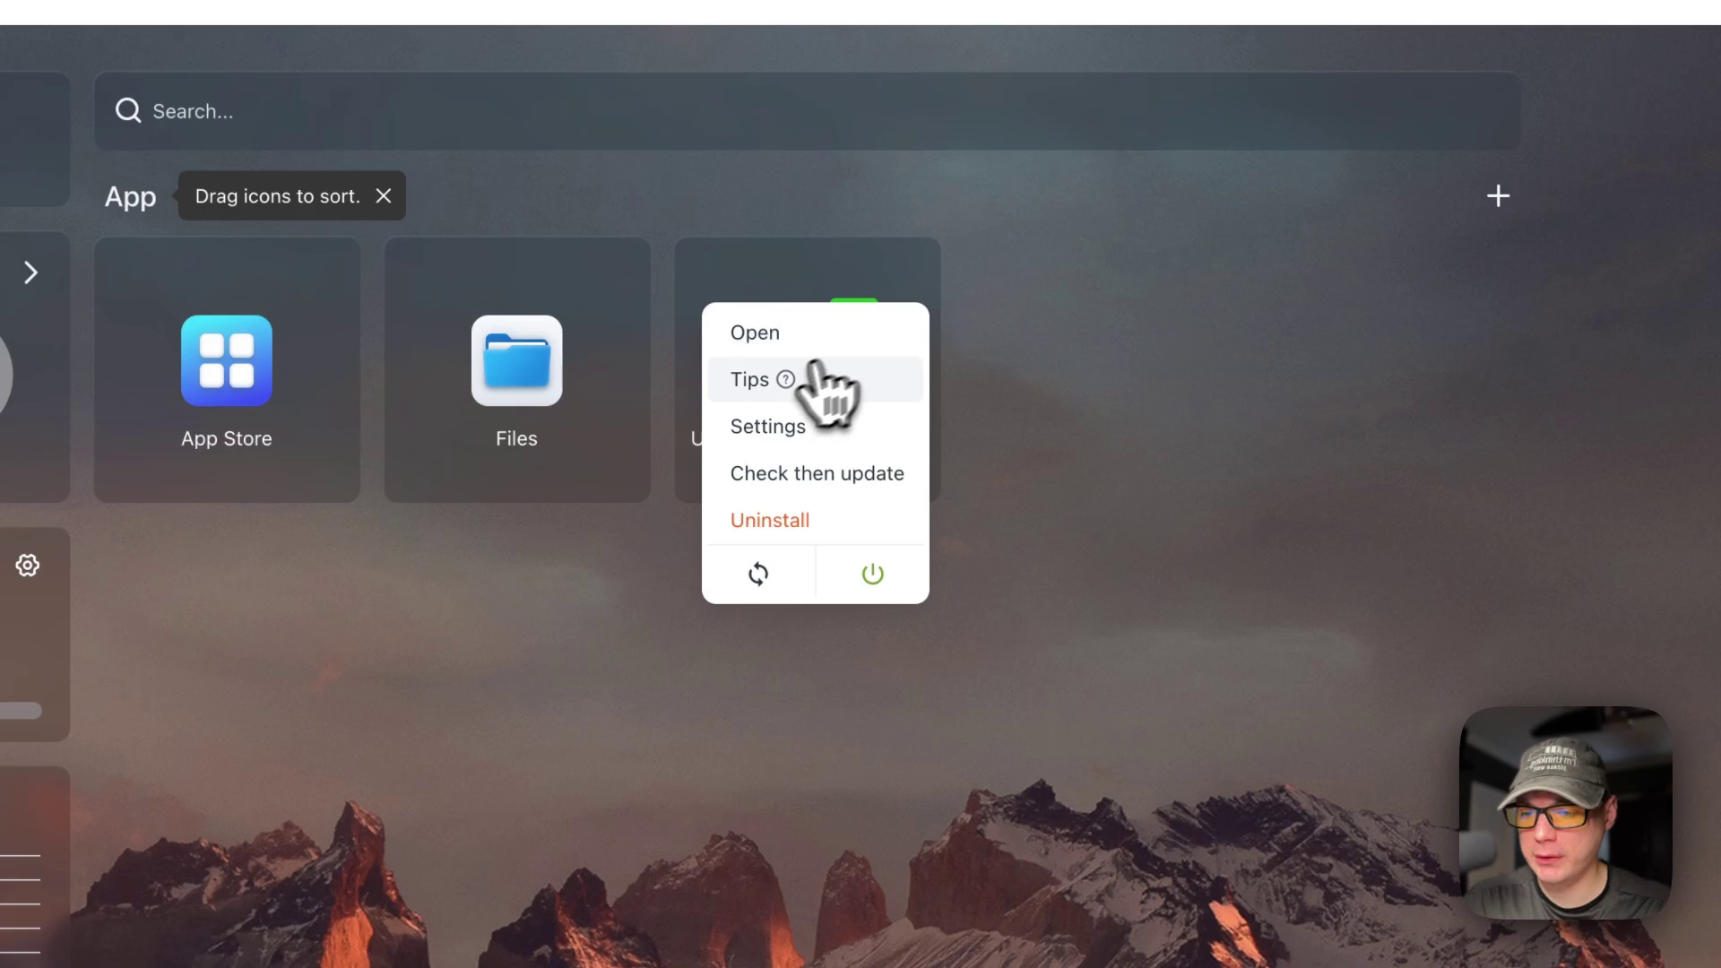
{"action": "left_click", "coordinate": [749, 381]}
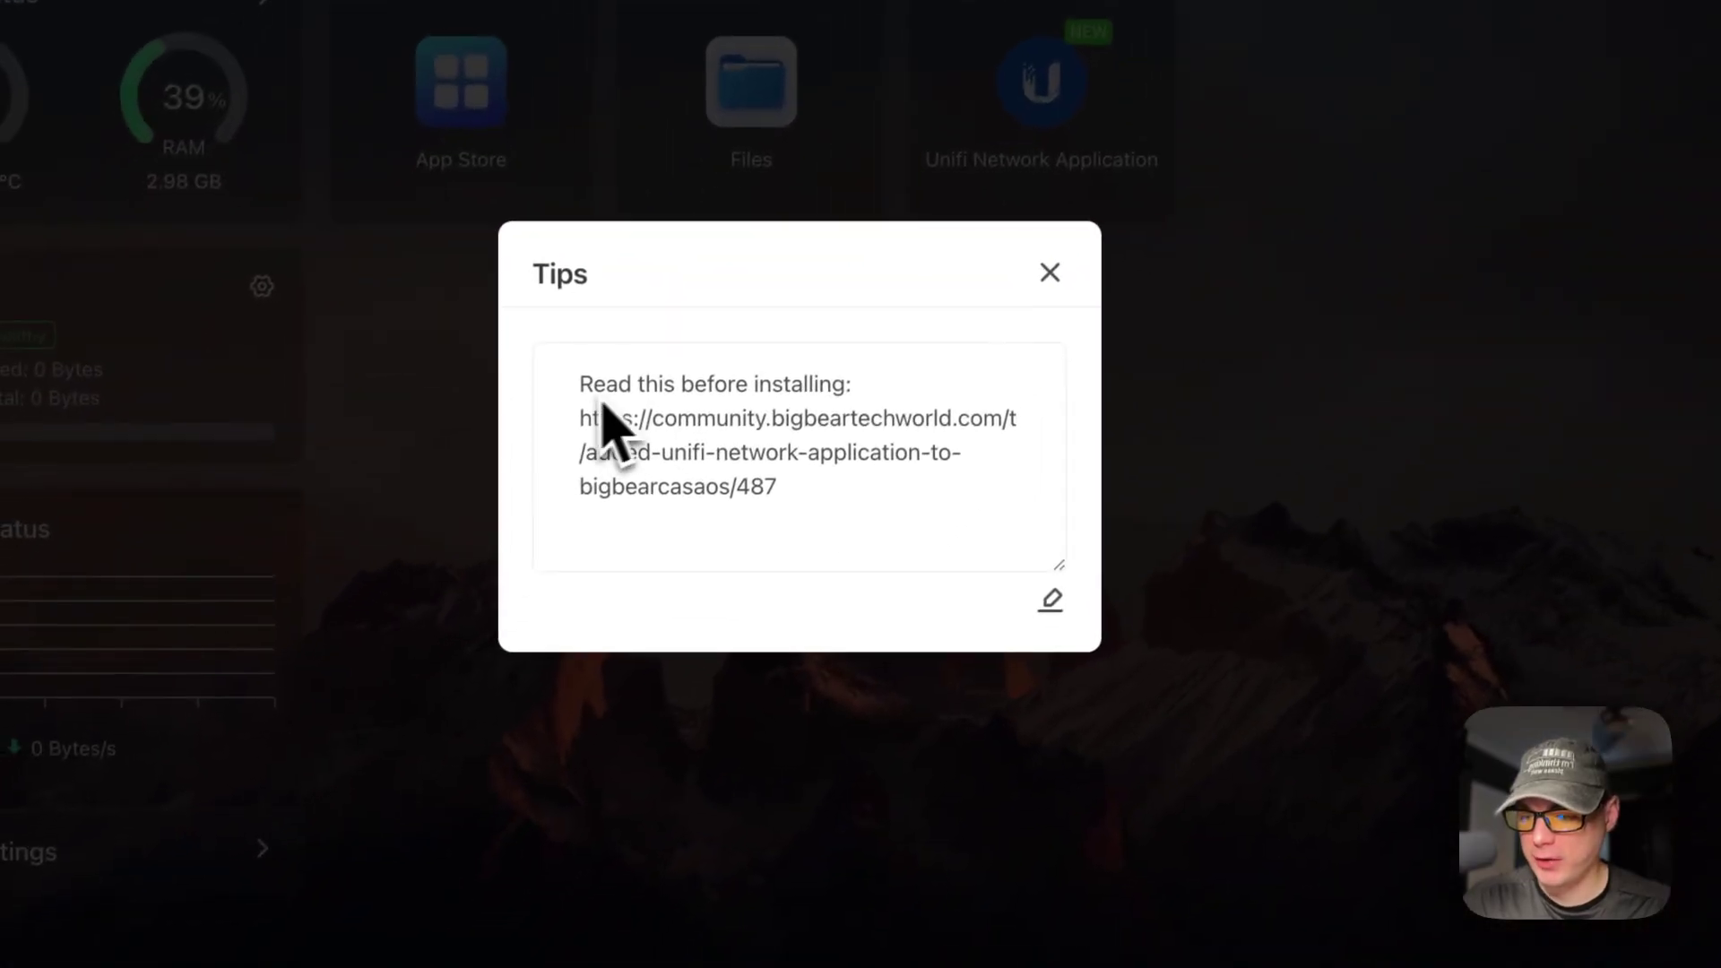
{"action": "left_click", "coordinate": [1053, 597]}
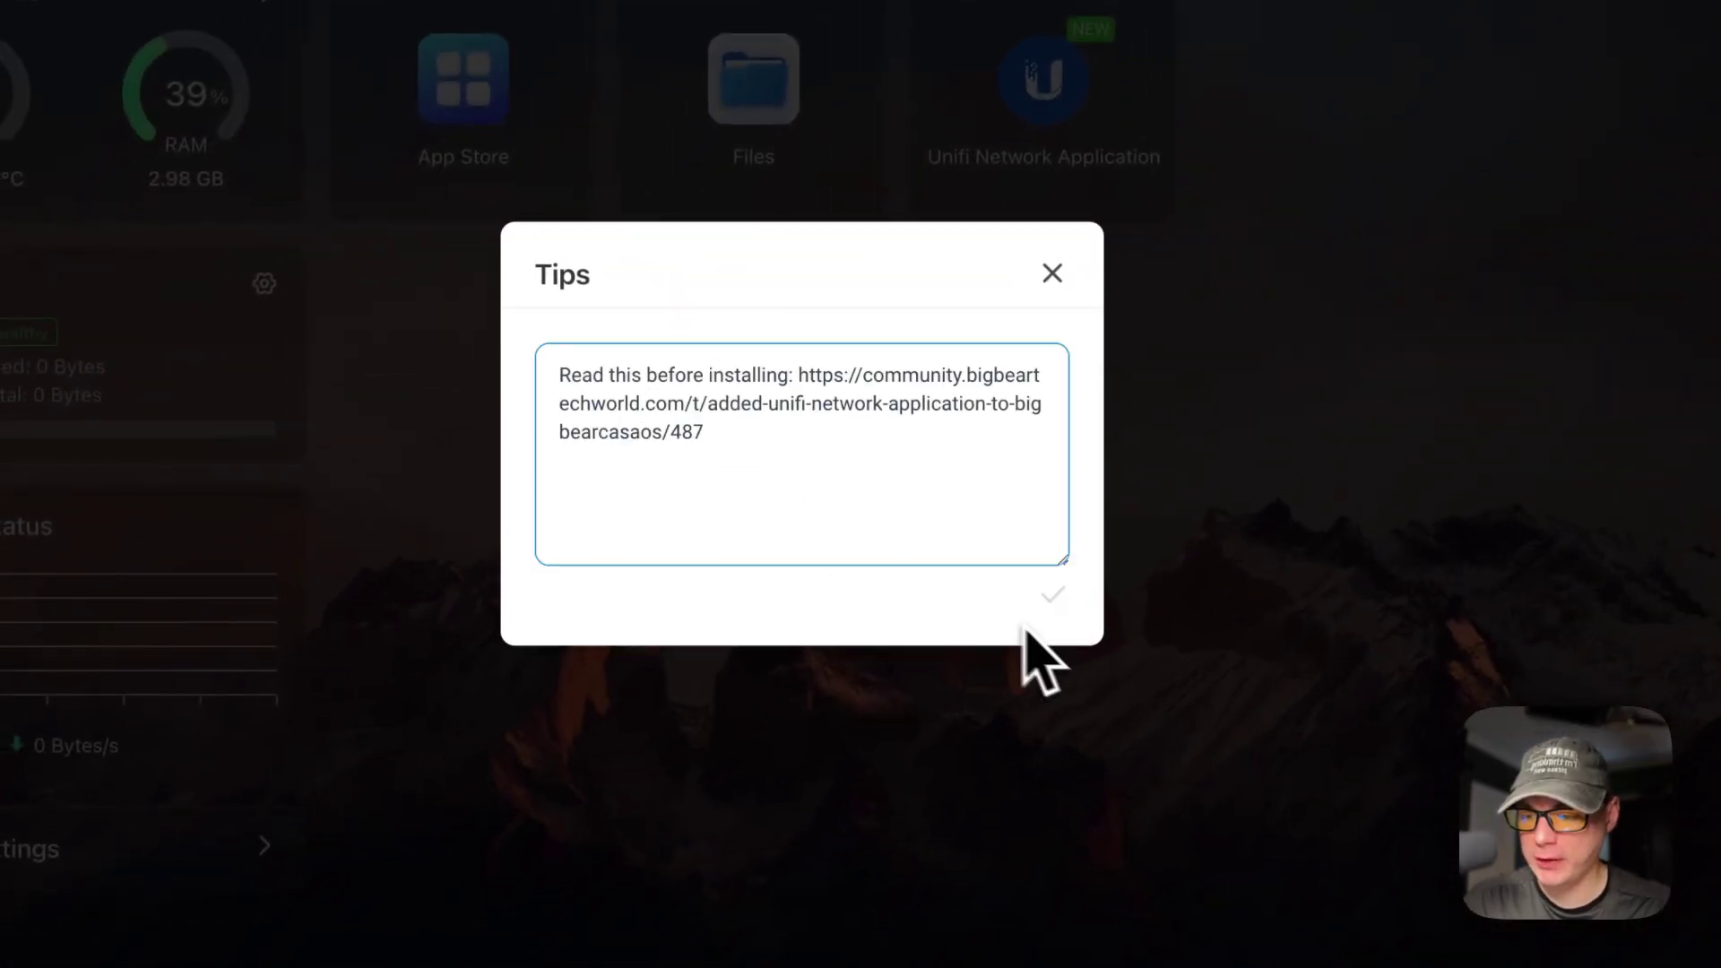
{"action": "left_click", "coordinate": [772, 434]}
{"action": "key", "text": "Return"}
{"action": "key", "text": "Return"}
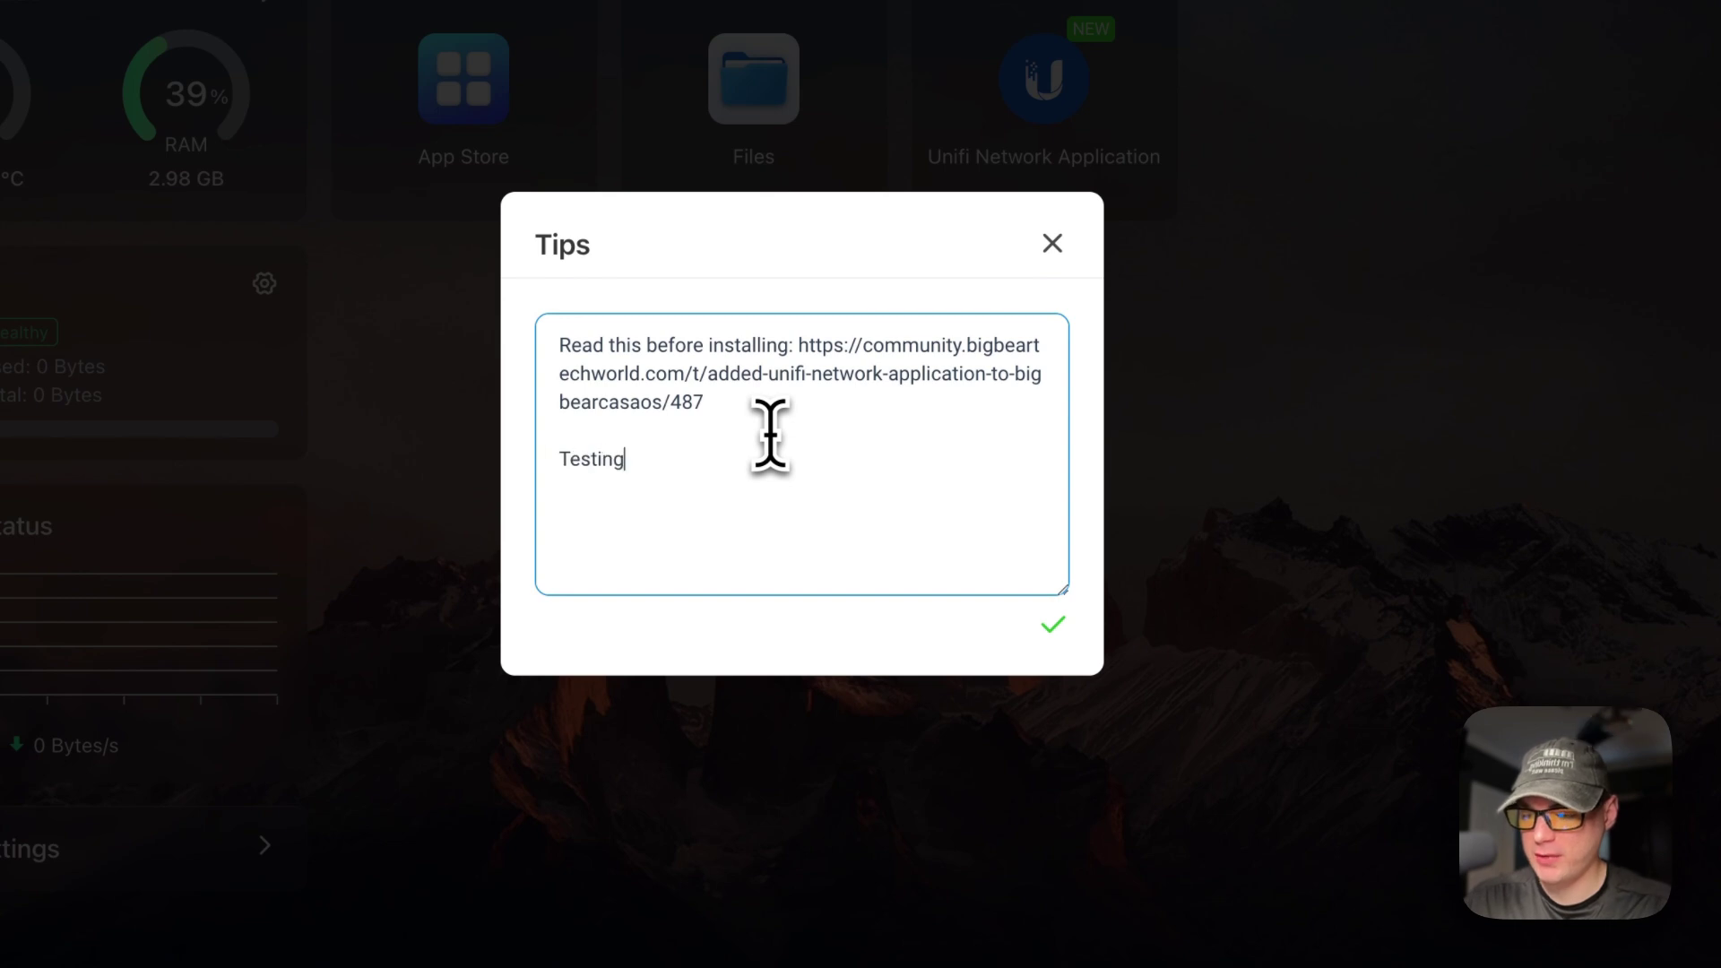
{"action": "left_click", "coordinate": [1052, 628]}
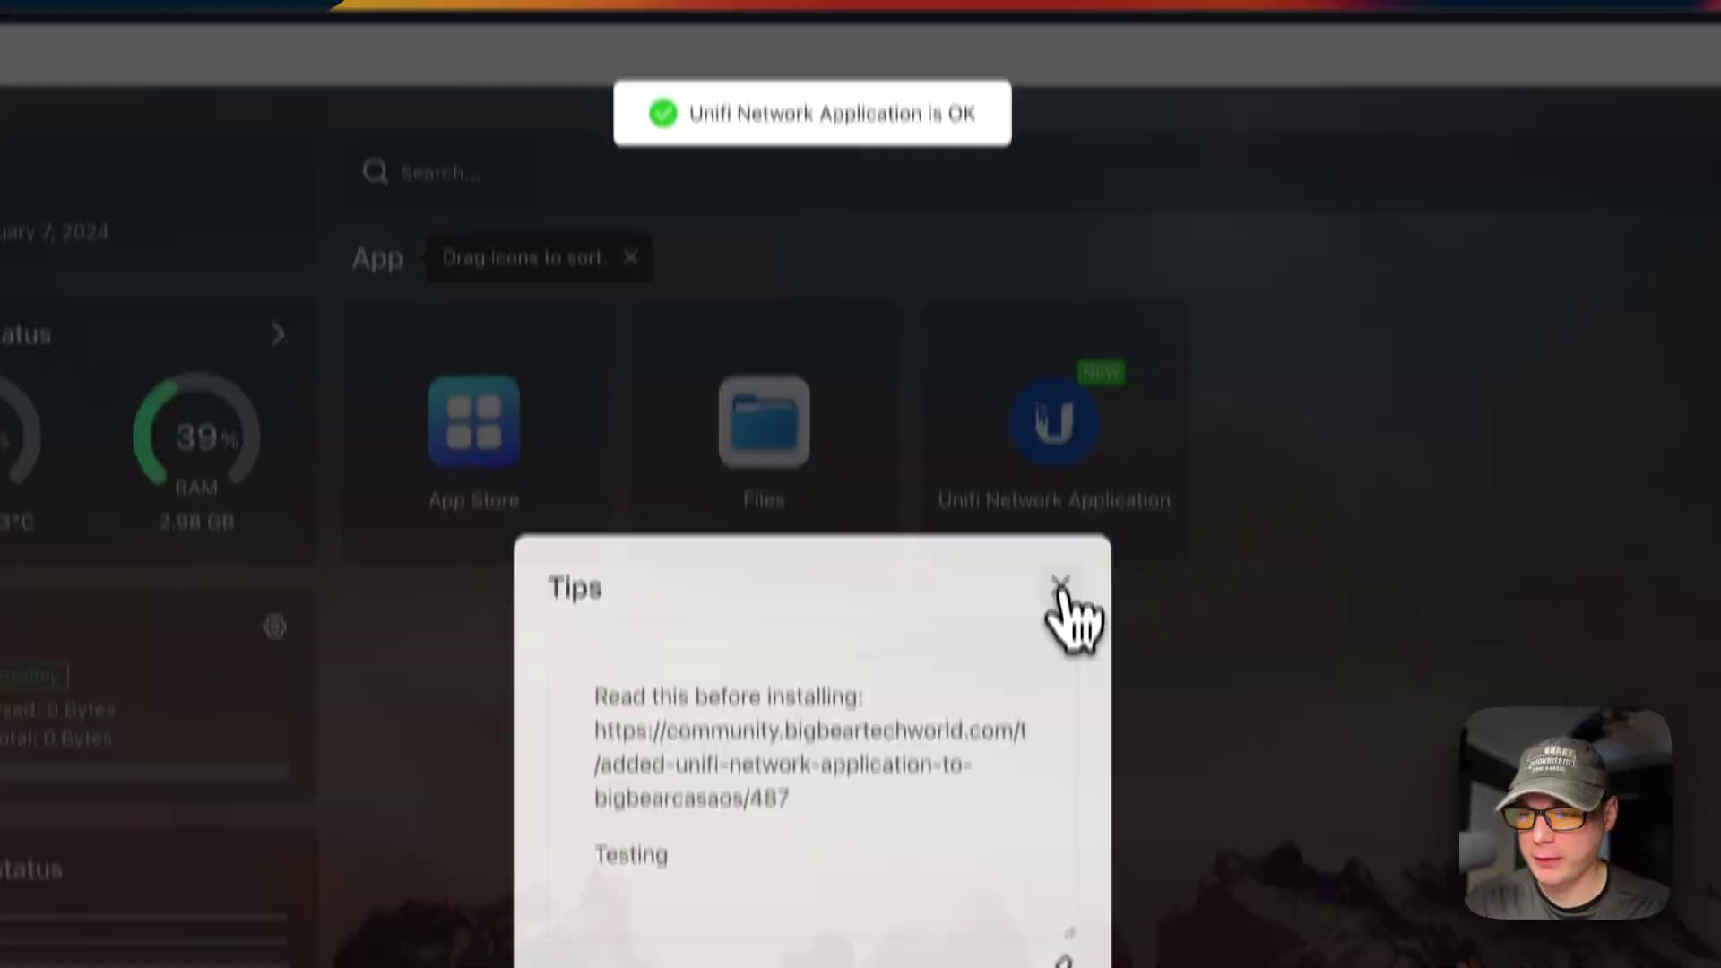
{"action": "left_click", "coordinate": [1053, 242]}
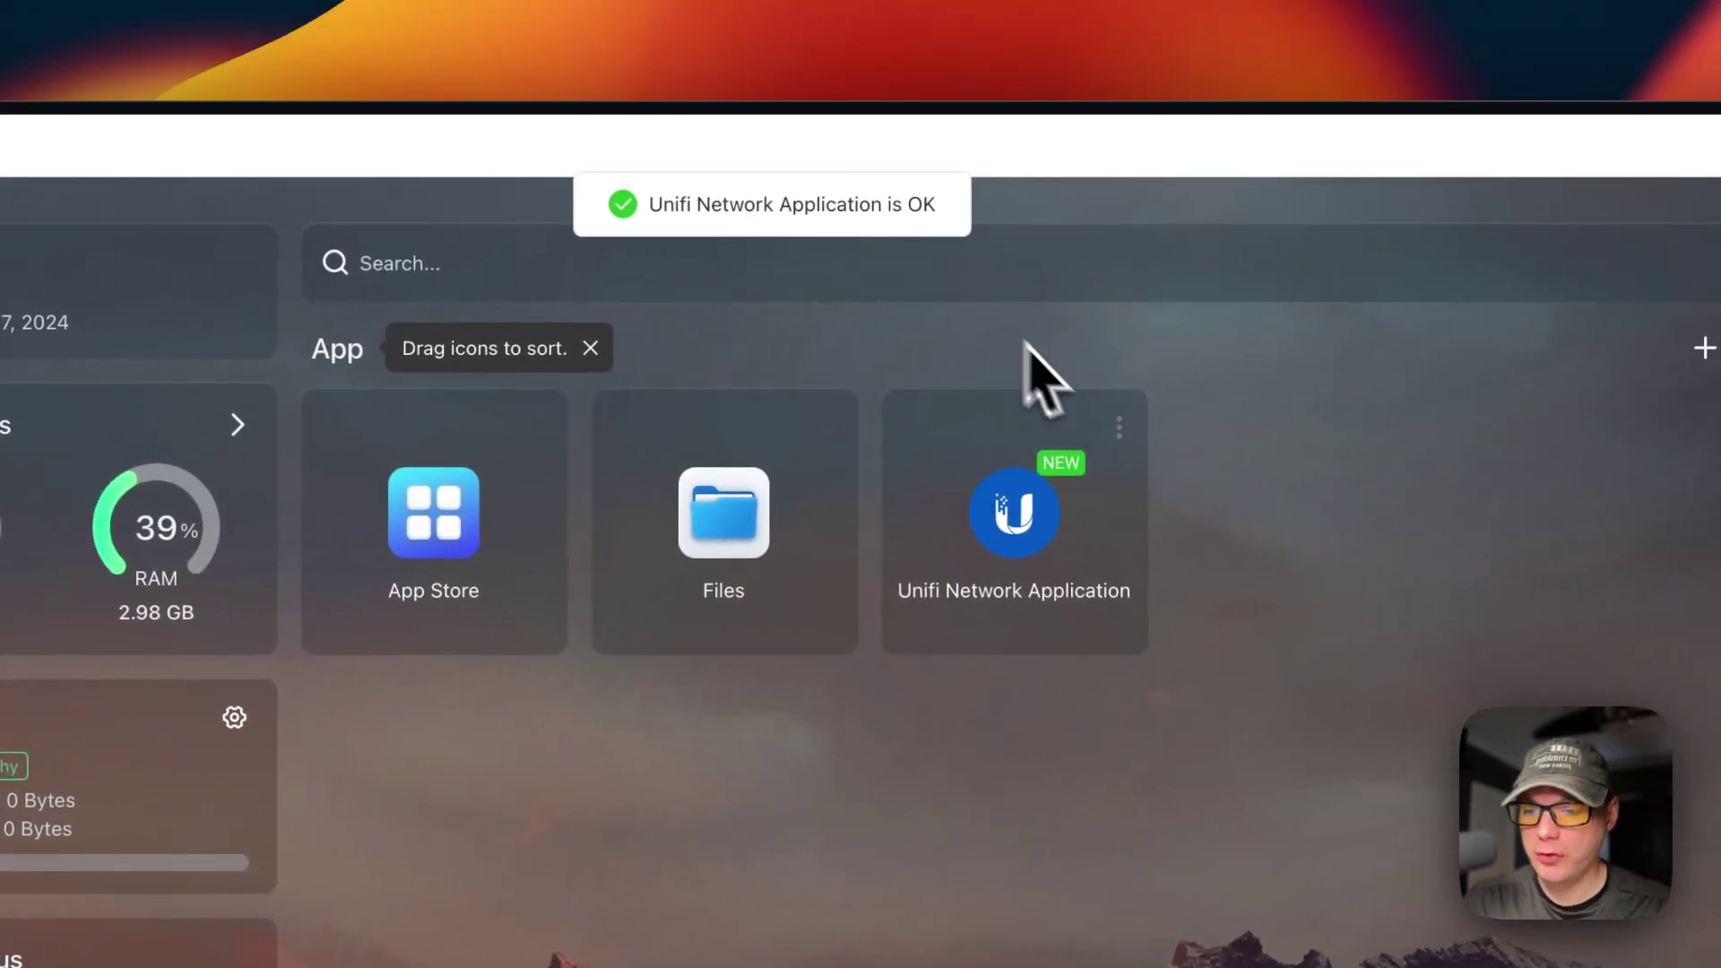
Step: Reopen the Unifi Network Application's tips to check the saved note and close them again
{"action": "left_click", "coordinate": [1119, 428]}
{"action": "left_click", "coordinate": [995, 533]}
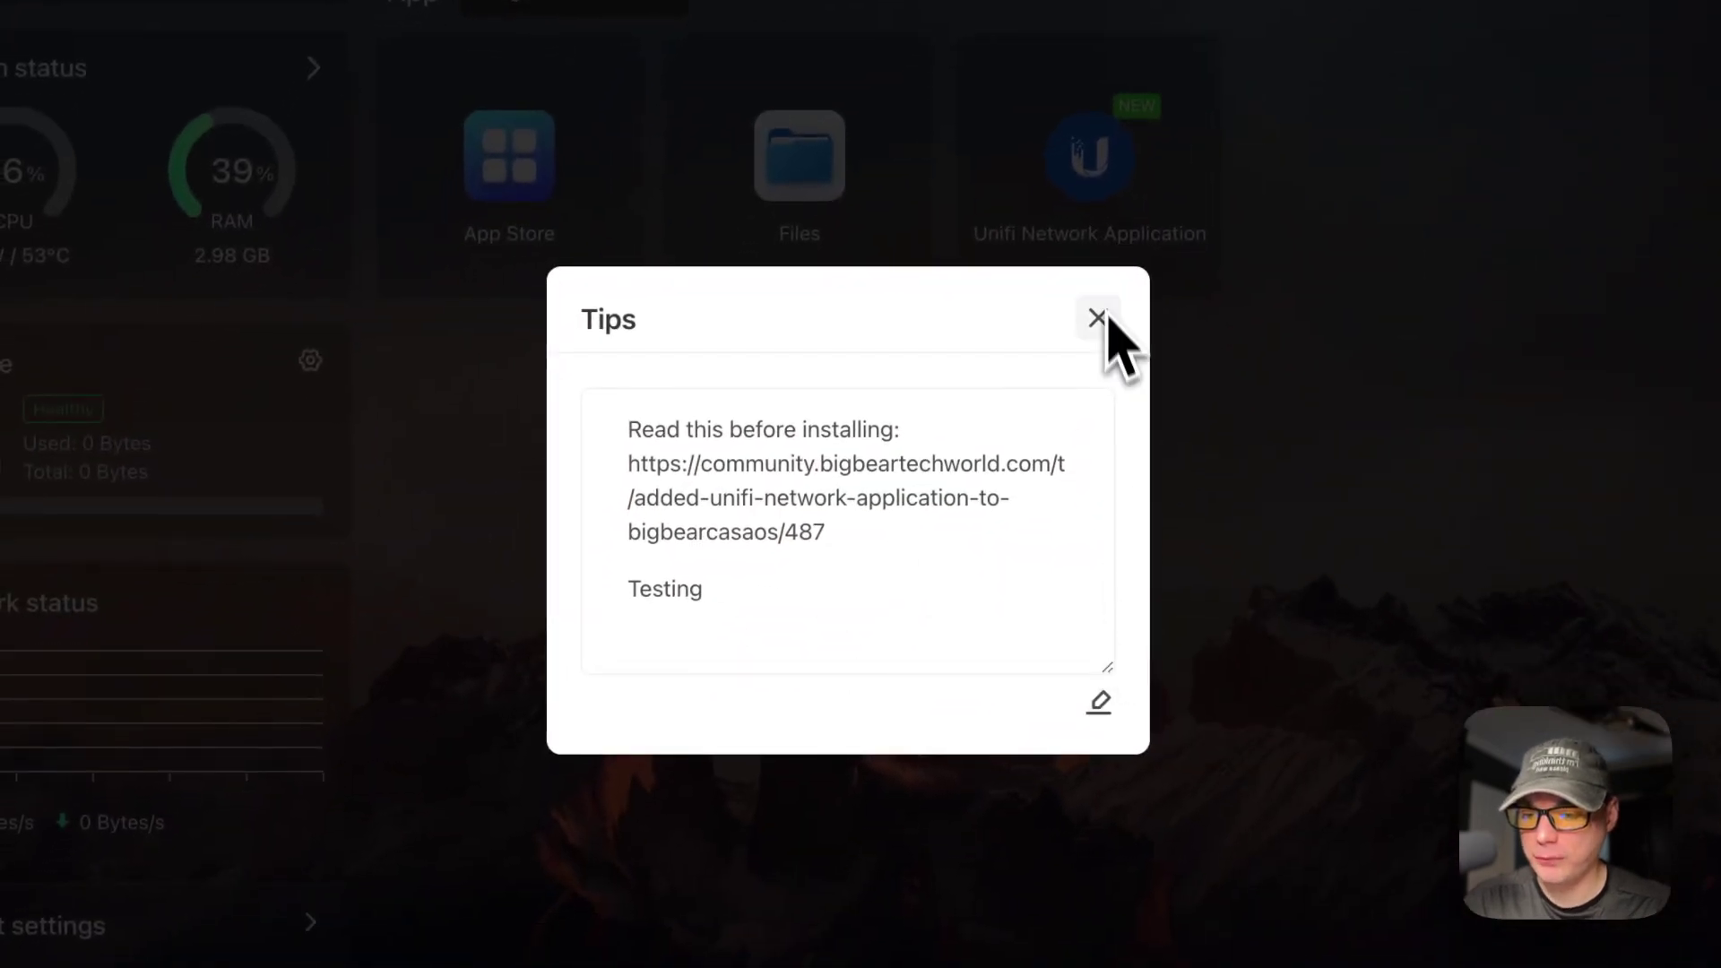
{"action": "left_click", "coordinate": [1097, 318]}
Step: Review the Unifi Network Application's settings for the app container, including its ports, and open those of the unifi-db container
{"action": "left_click", "coordinate": [1198, 65]}
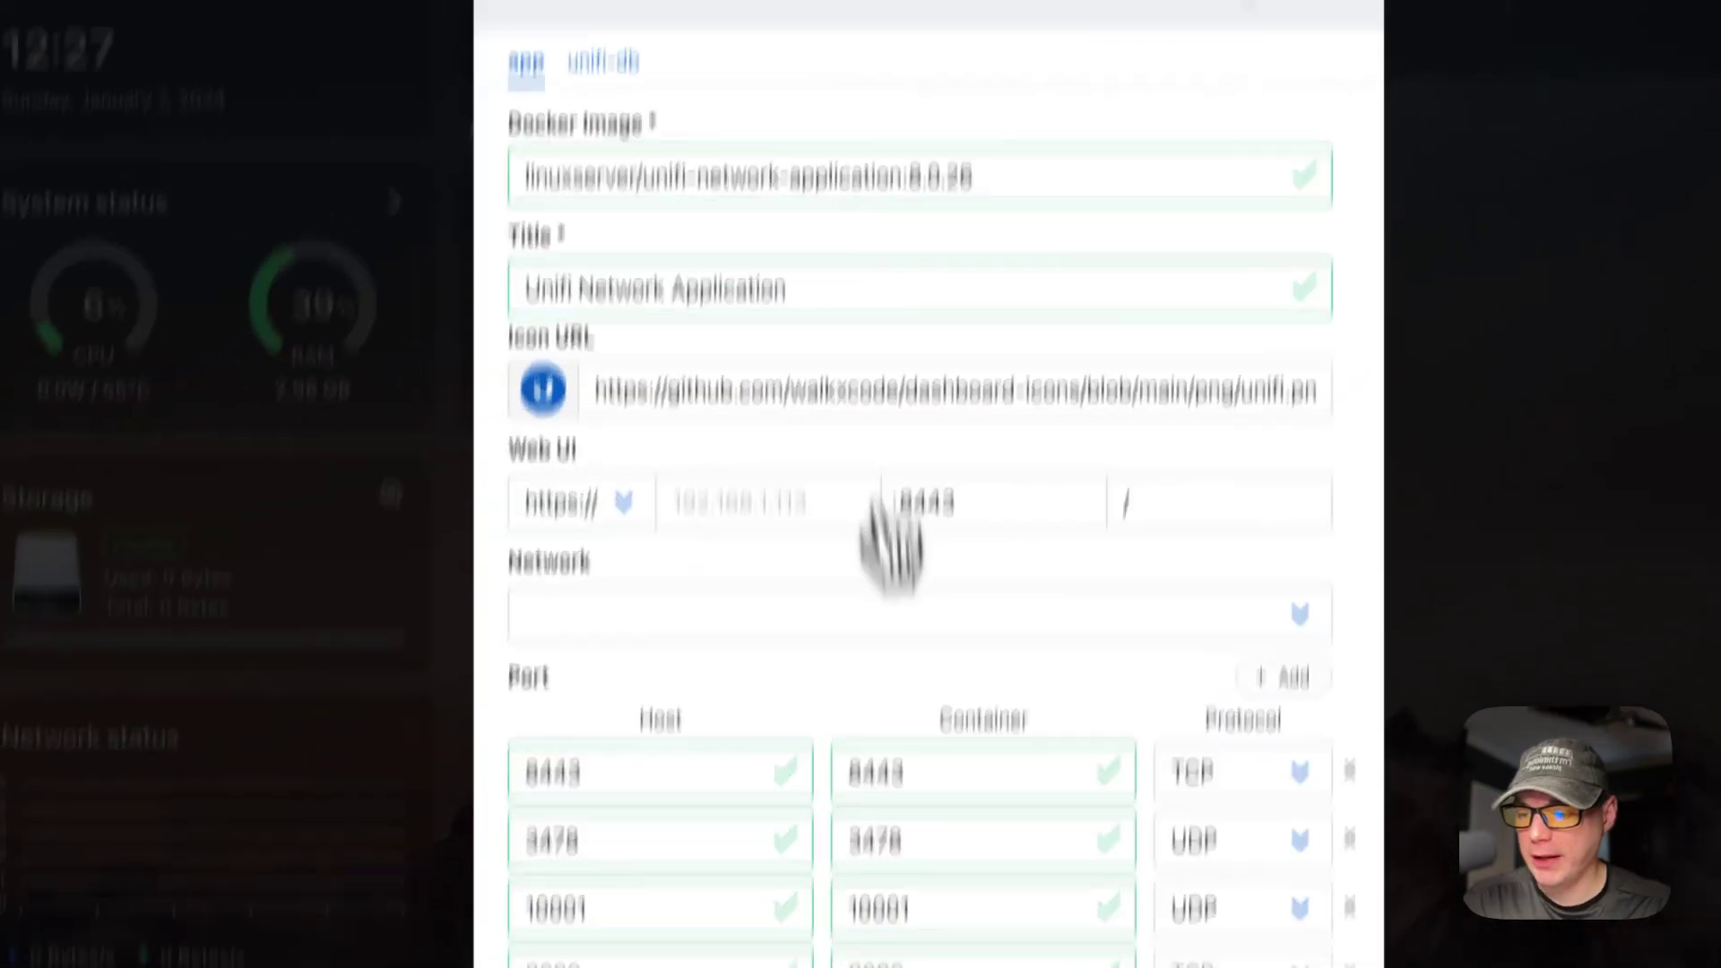
{"action": "scroll", "coordinate": [676, 357], "scroll_direction": "down", "scroll_amount": 10}
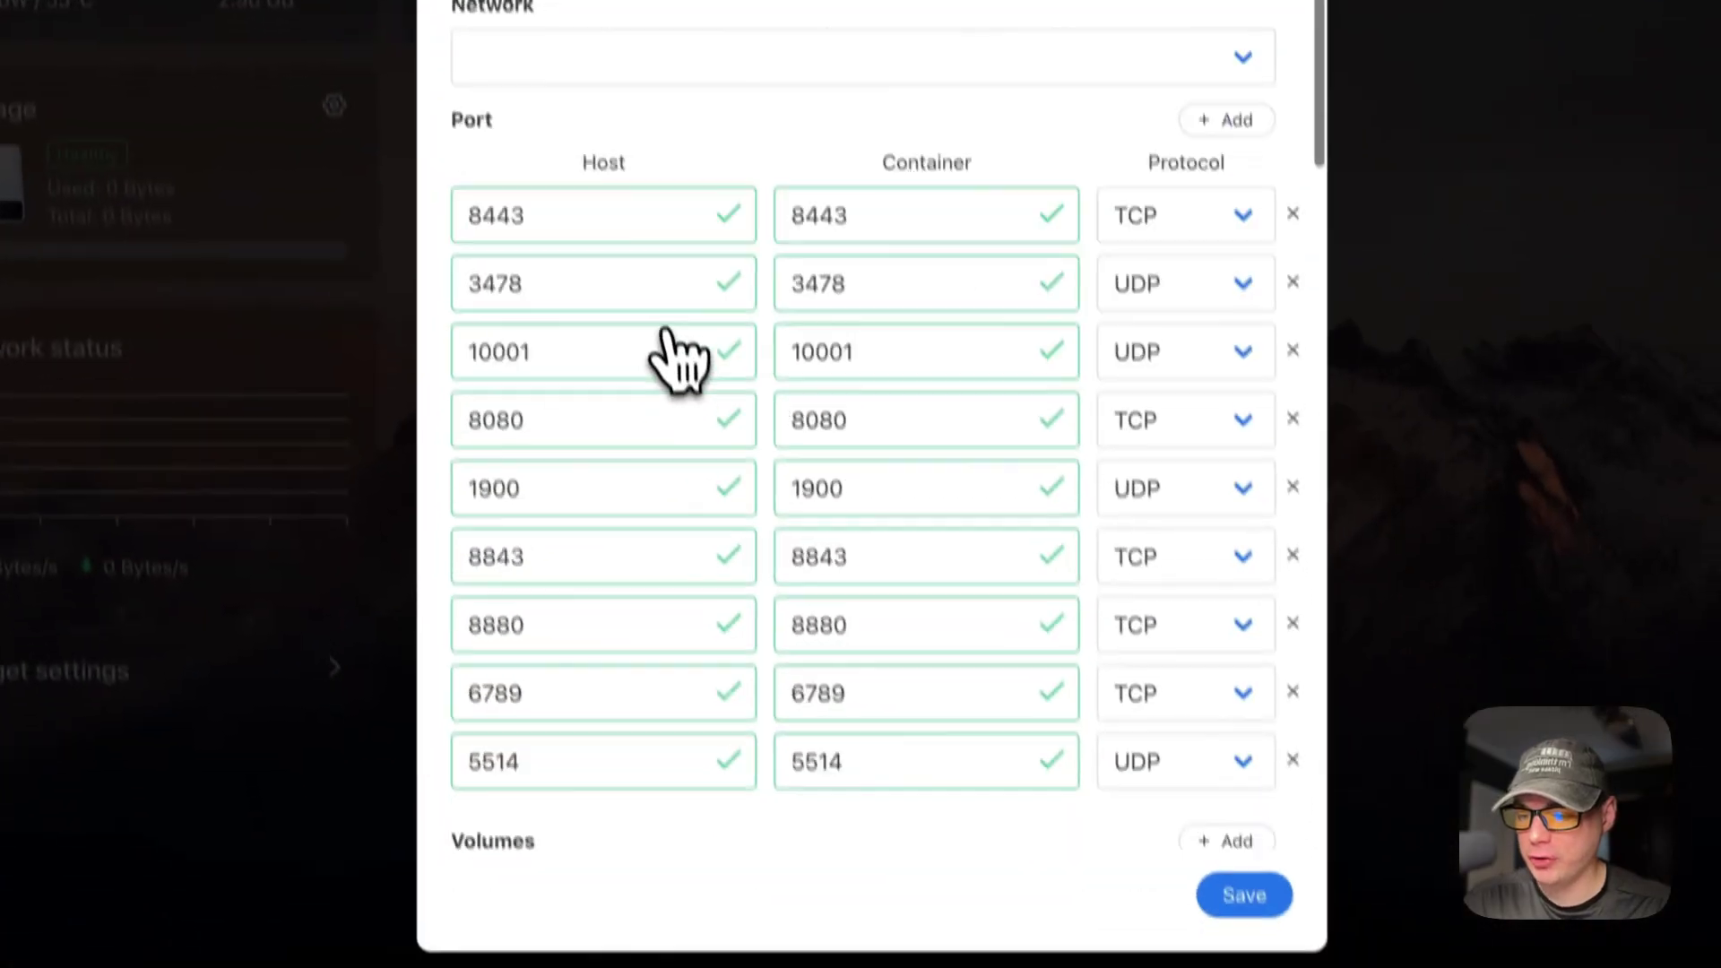
{"action": "scroll", "coordinate": [668, 309], "scroll_direction": "down", "scroll_amount": 7}
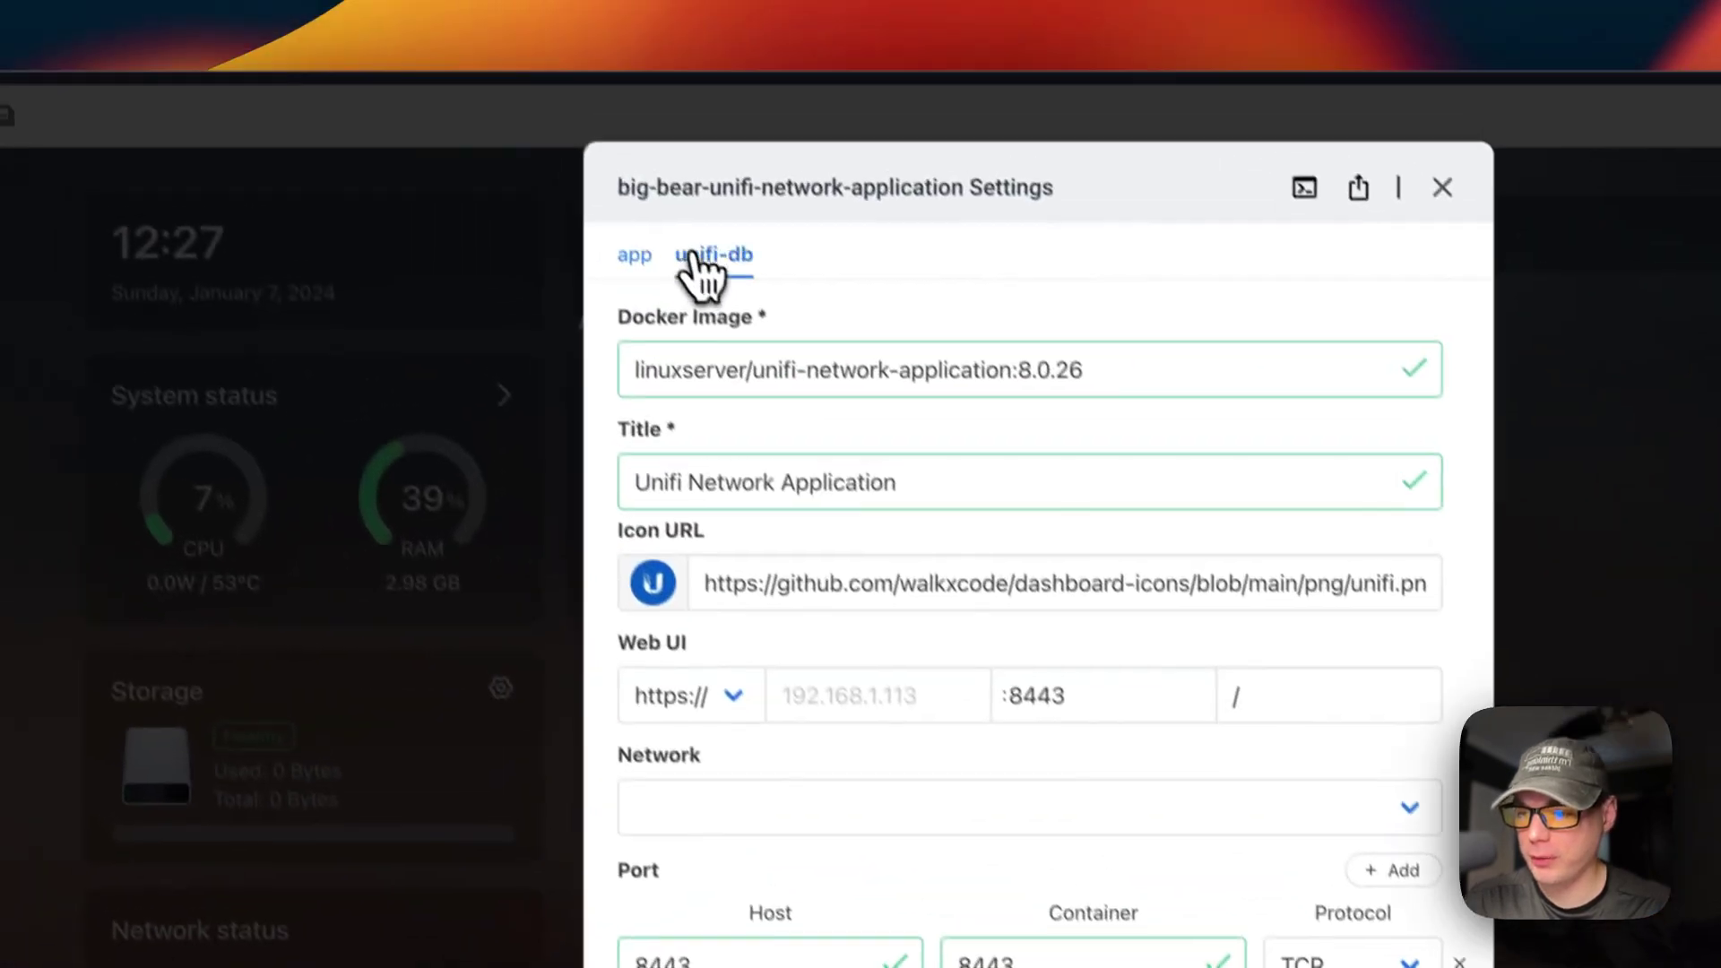
{"action": "left_click", "coordinate": [703, 261]}
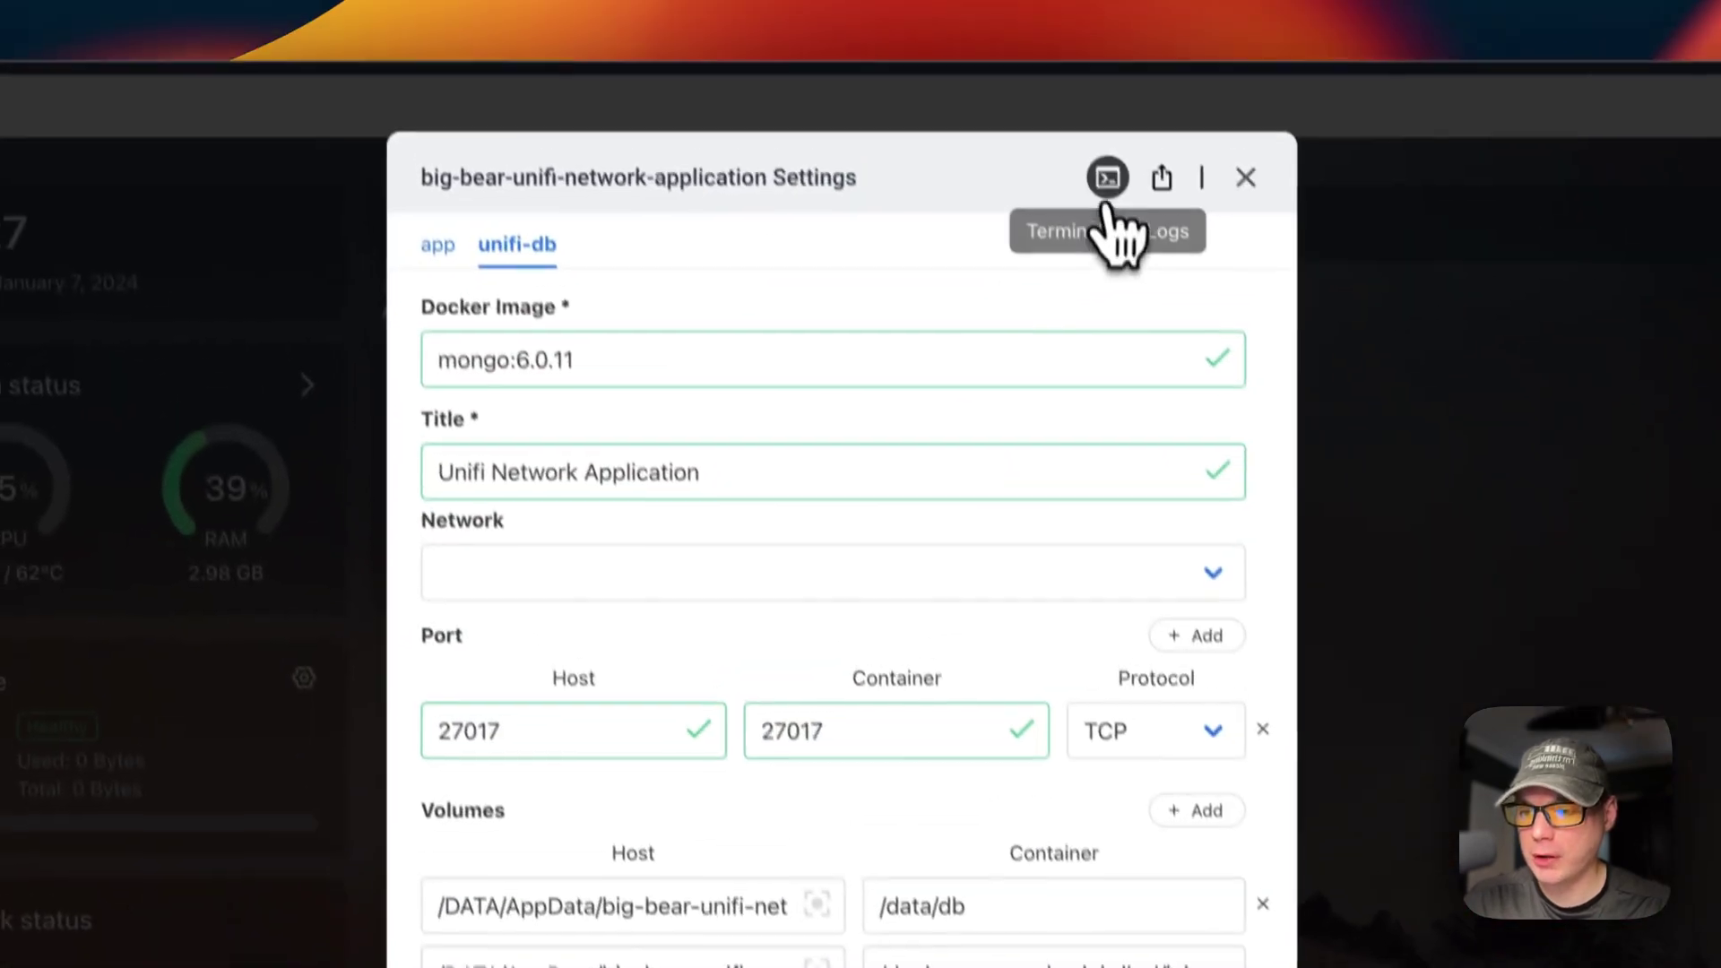
Step: Look at the unifi-db terminal listing and the logs, and close the application settings
{"action": "left_click", "coordinate": [1109, 198]}
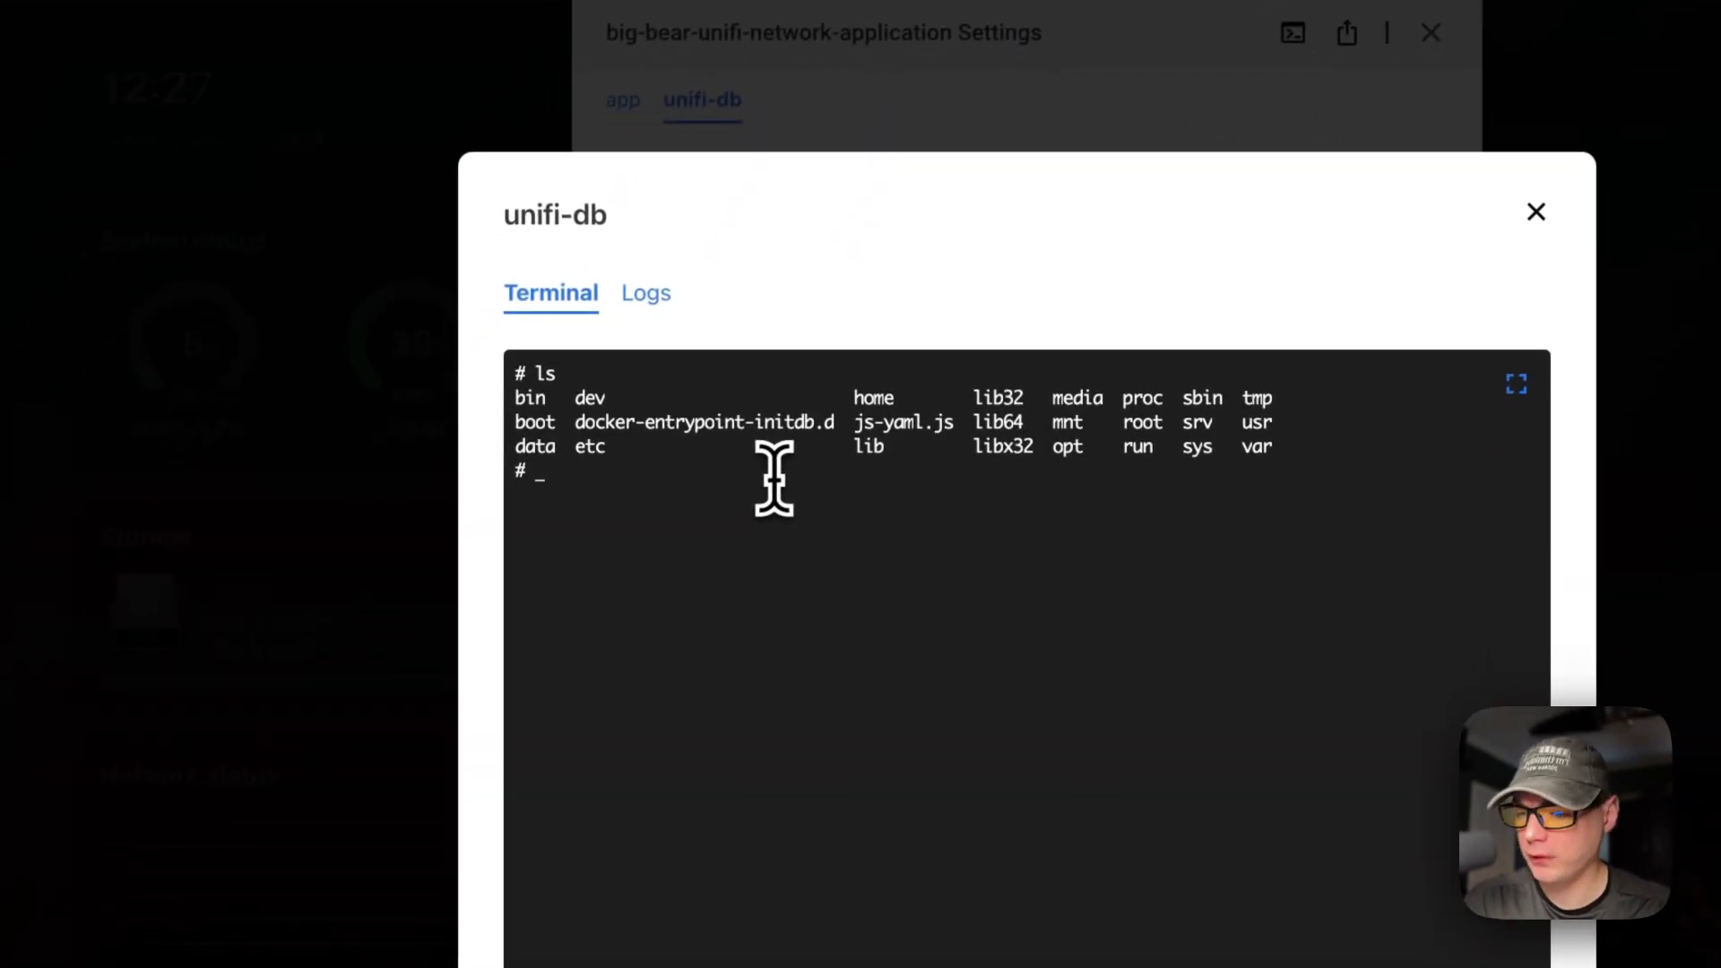
{"action": "left_click", "coordinate": [659, 324]}
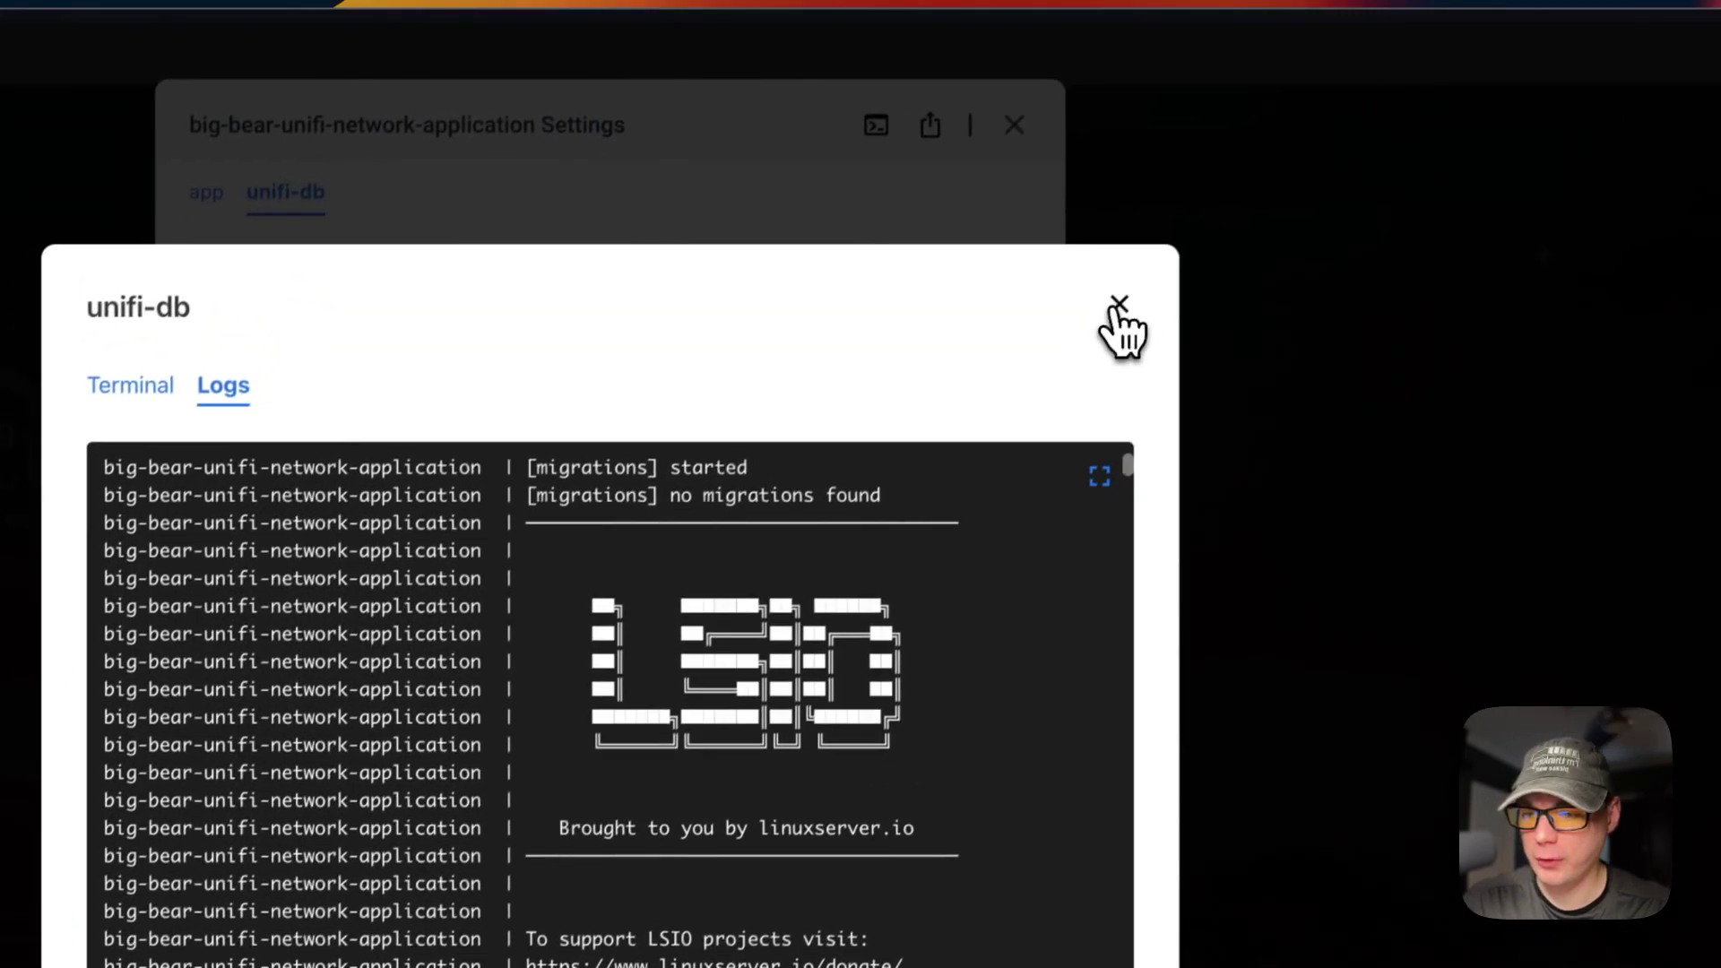
{"action": "left_click", "coordinate": [1120, 308]}
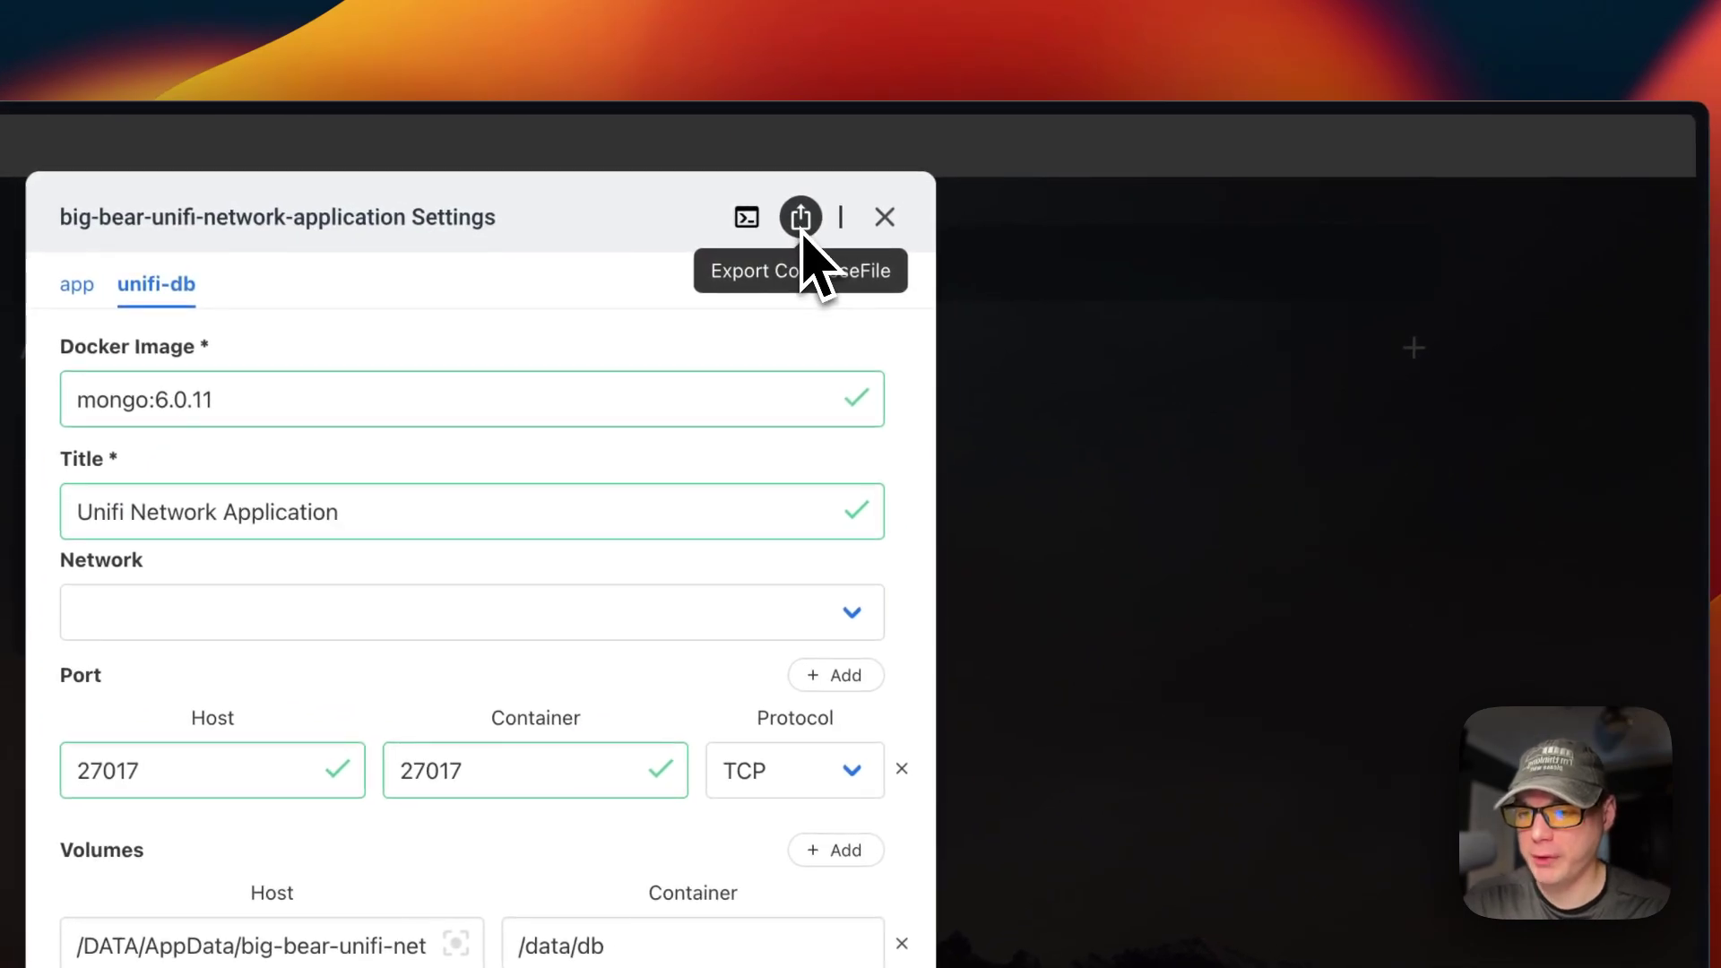
{"action": "left_click", "coordinate": [884, 218]}
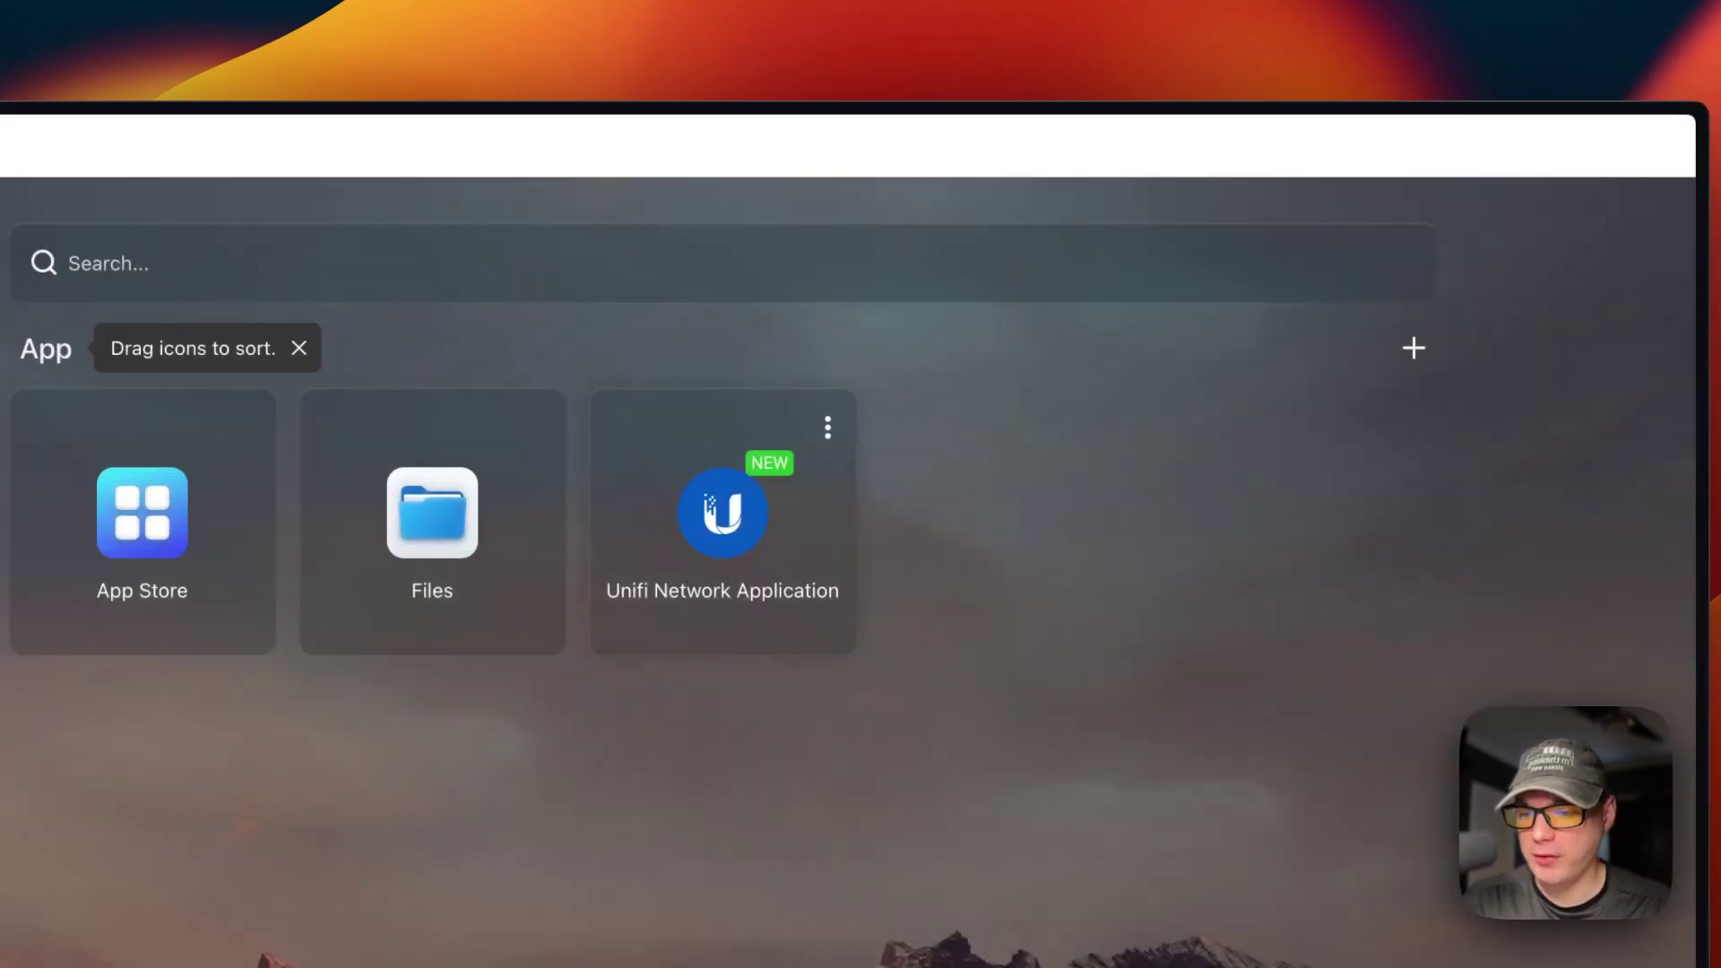
Step: Check the Unifi Network Application for an update from its app options
{"action": "left_click", "coordinate": [828, 428]}
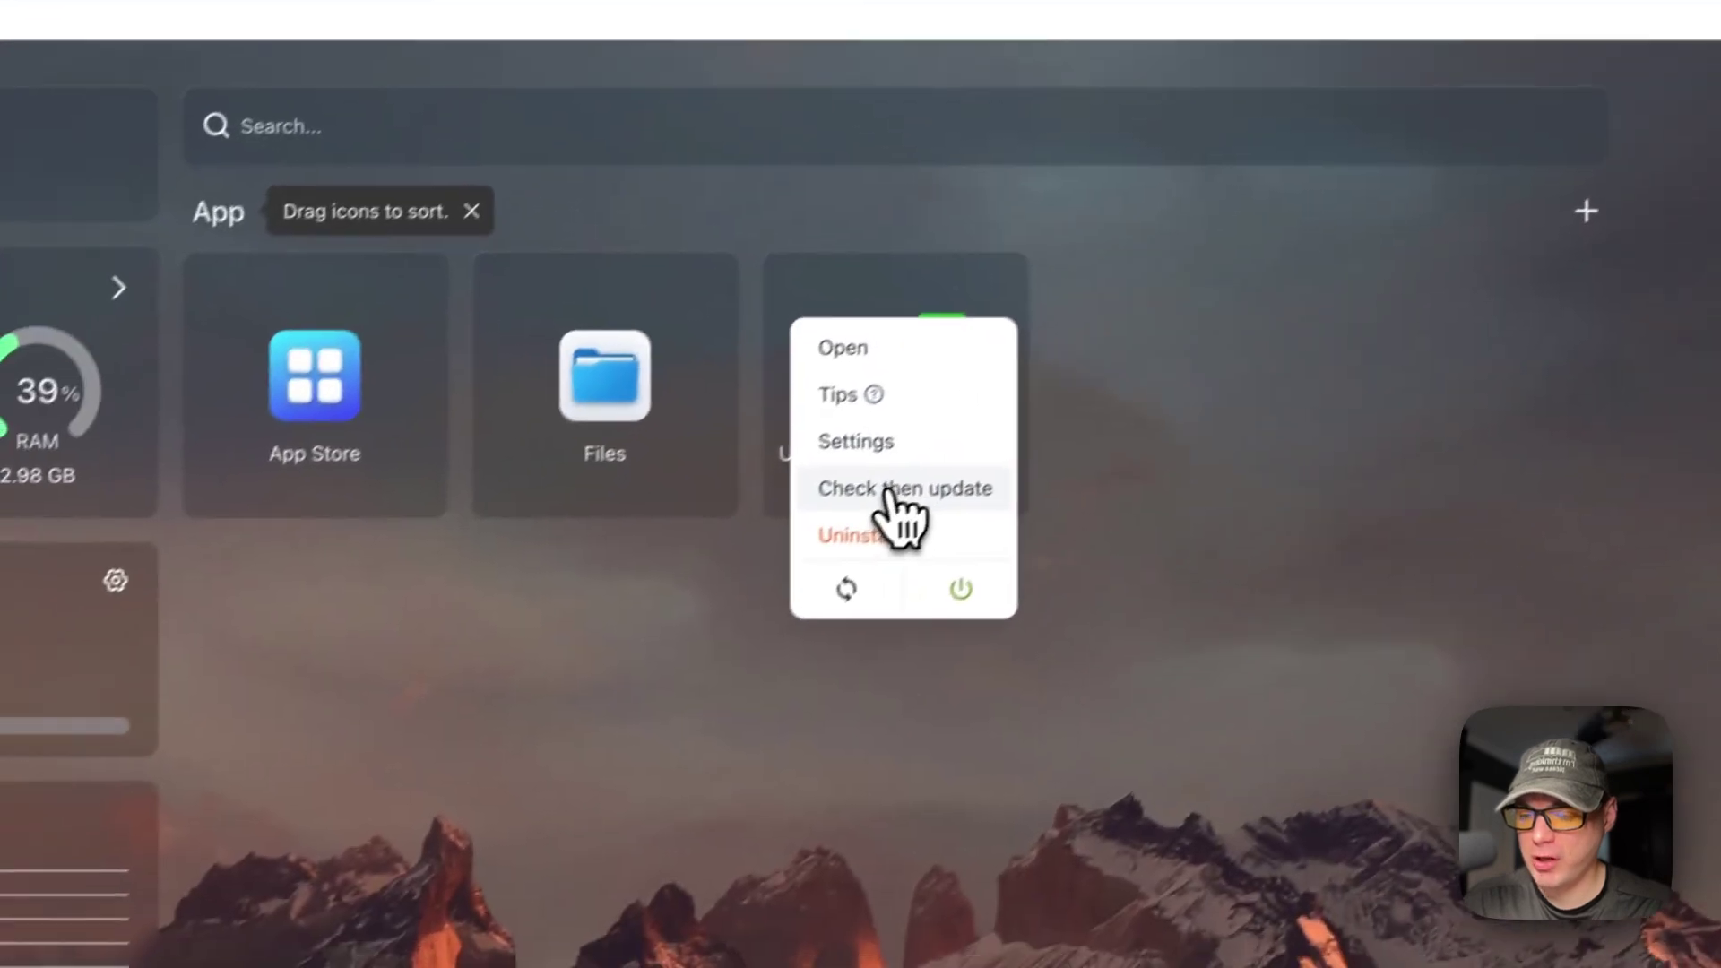
{"action": "left_click", "coordinate": [721, 624]}
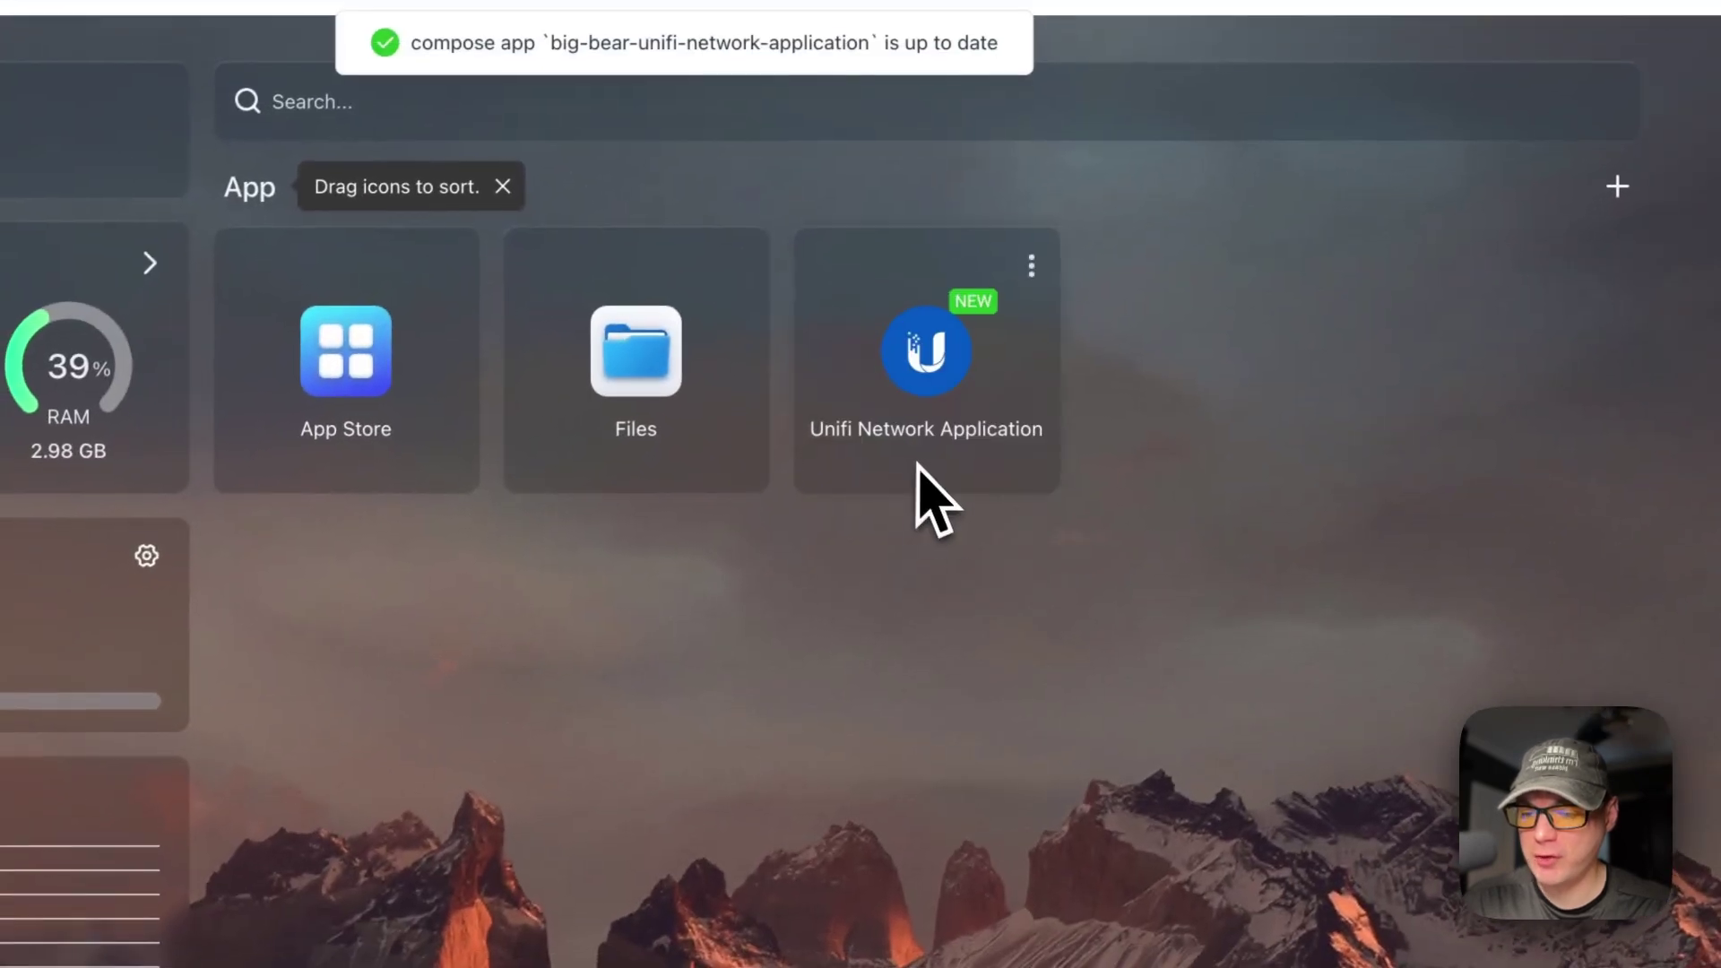
{"action": "left_click", "coordinate": [1035, 265]}
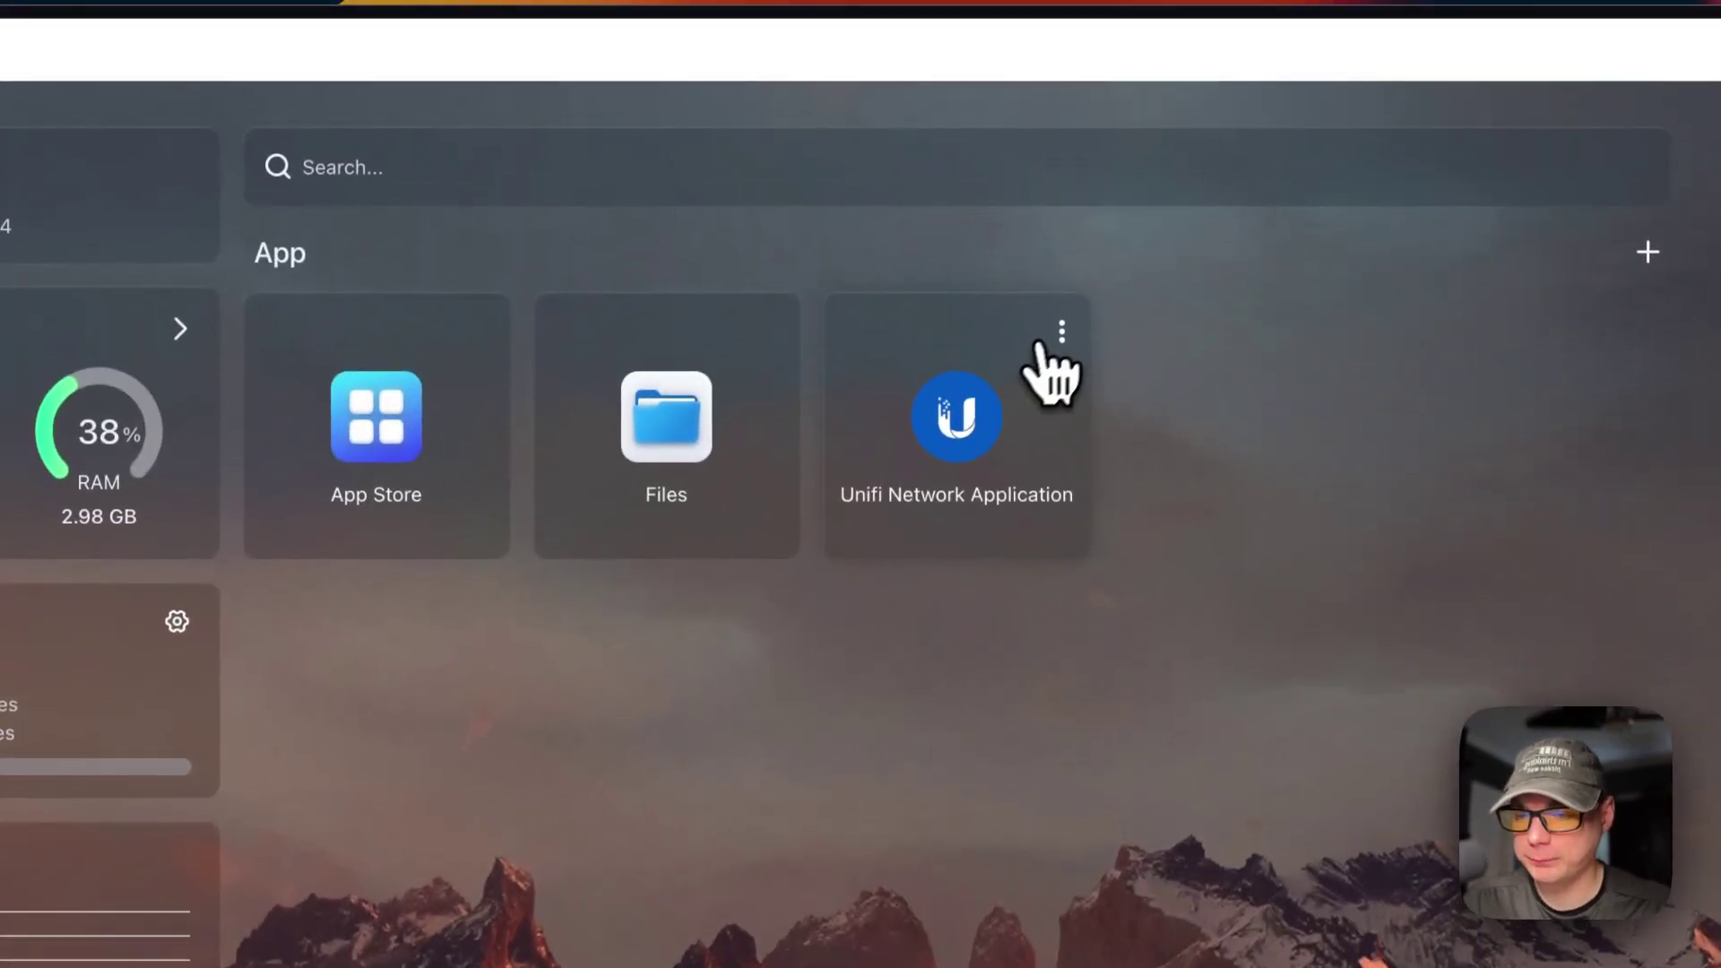
Step: Open the Unifi Network Application's web interface and proceed to 192.168.1.113 past the certificate warning
{"action": "left_click", "coordinate": [1063, 332]}
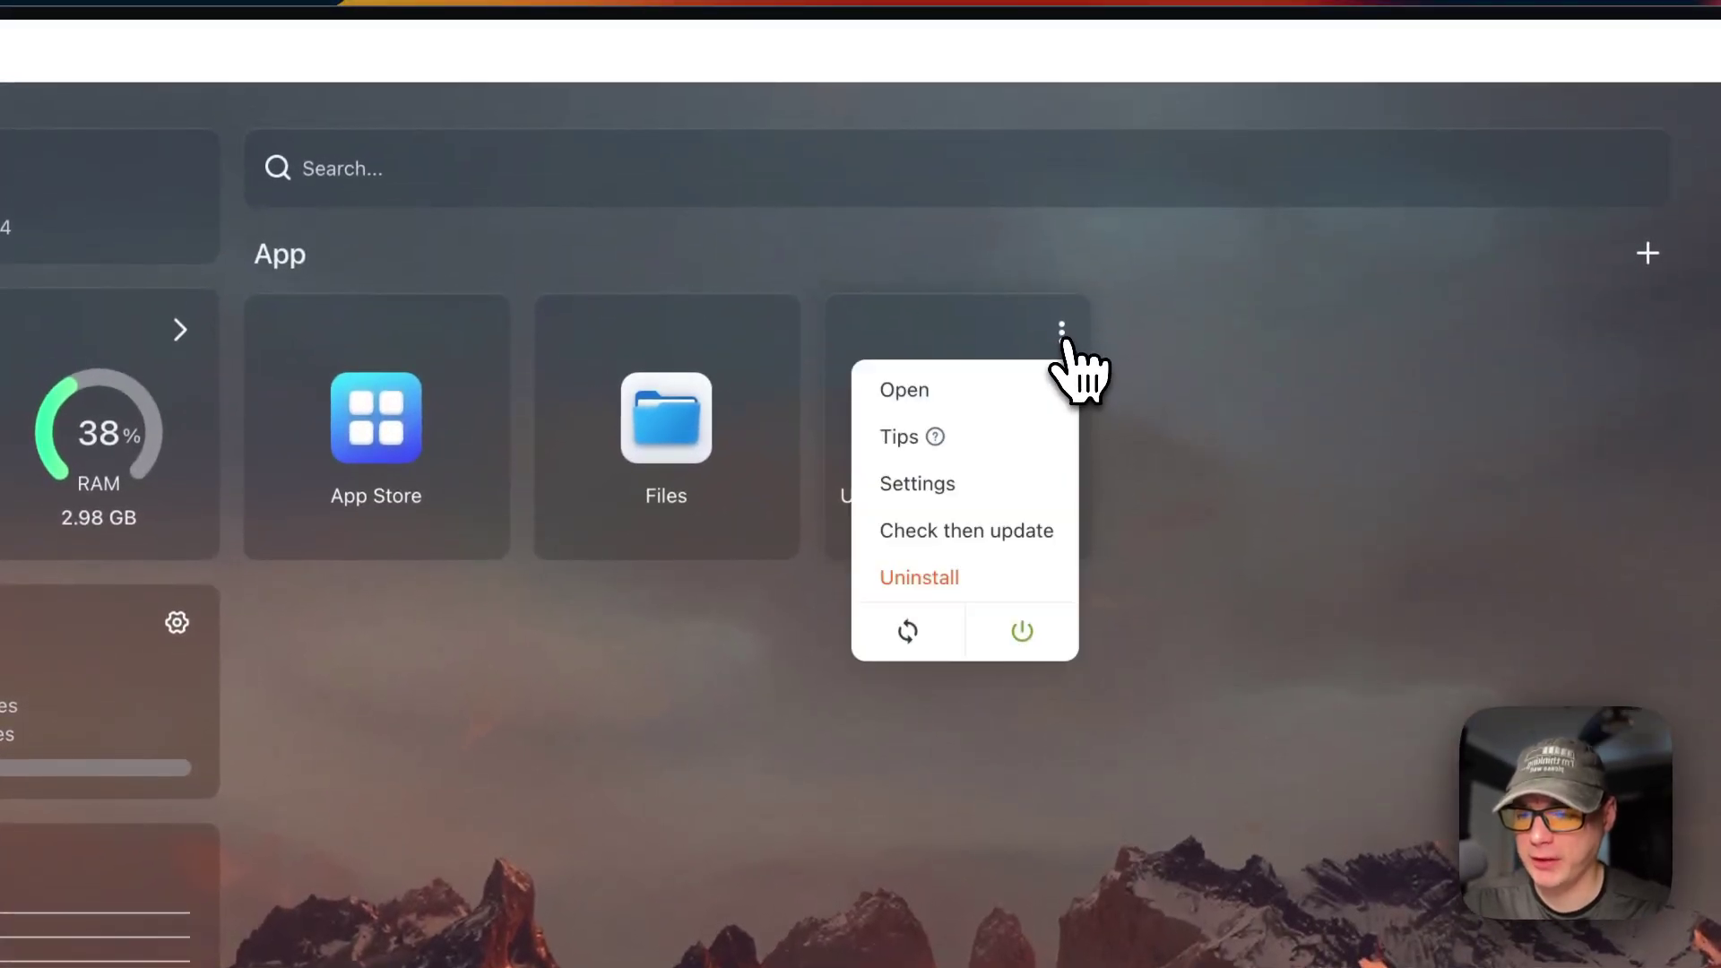
{"action": "left_click", "coordinate": [1080, 484]}
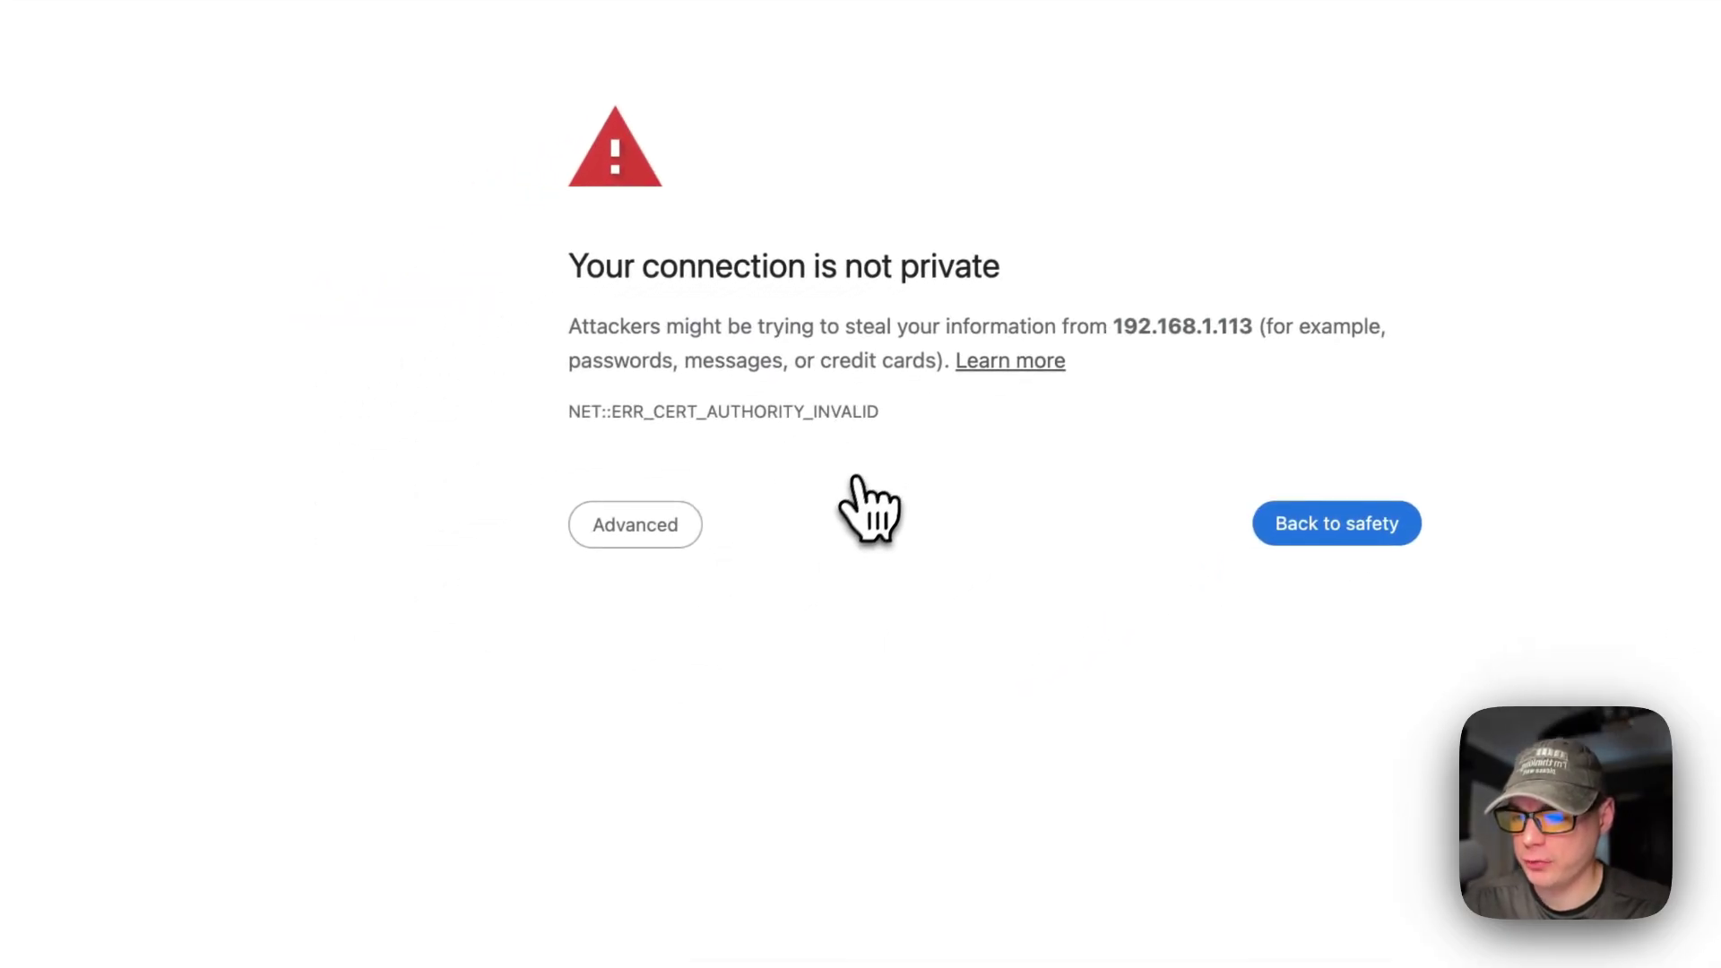
{"action": "left_click", "coordinate": [657, 529]}
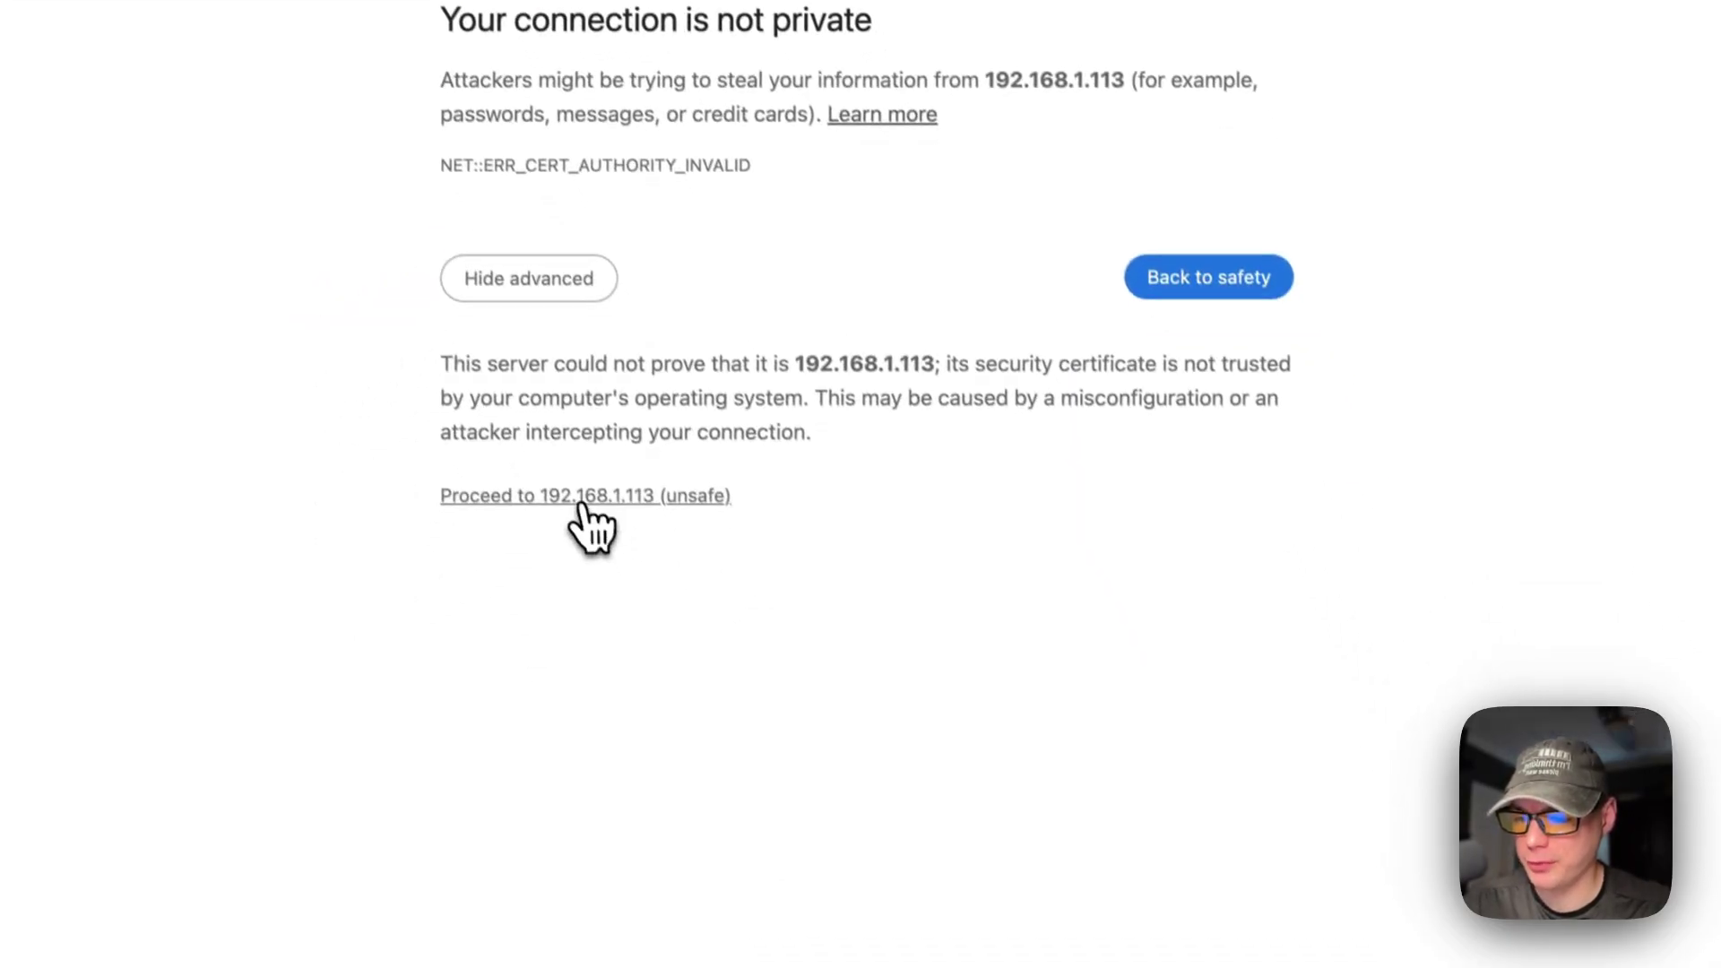
{"action": "left_click", "coordinate": [709, 744]}
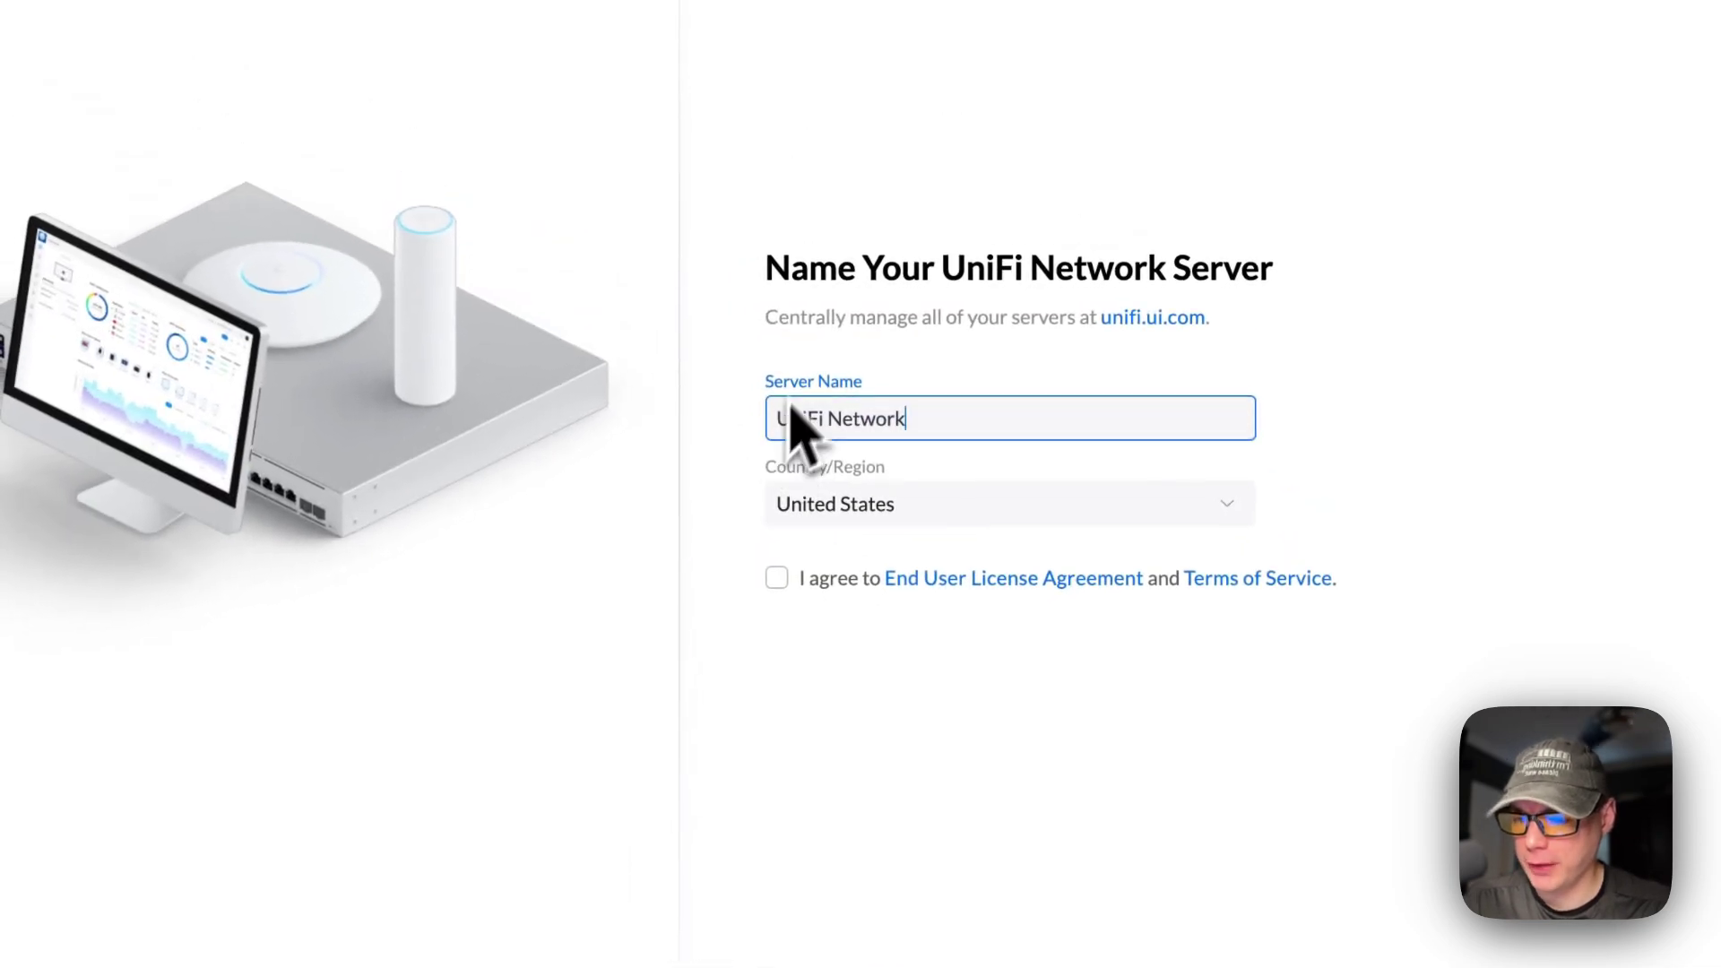
Step: Name the UniFi network server BigBearNetwork, accept the license agreement and terms of service, and continue to the account sign-in
{"action": "left_click_drag", "start_coordinate": [775, 419], "coordinate": [976, 421]}
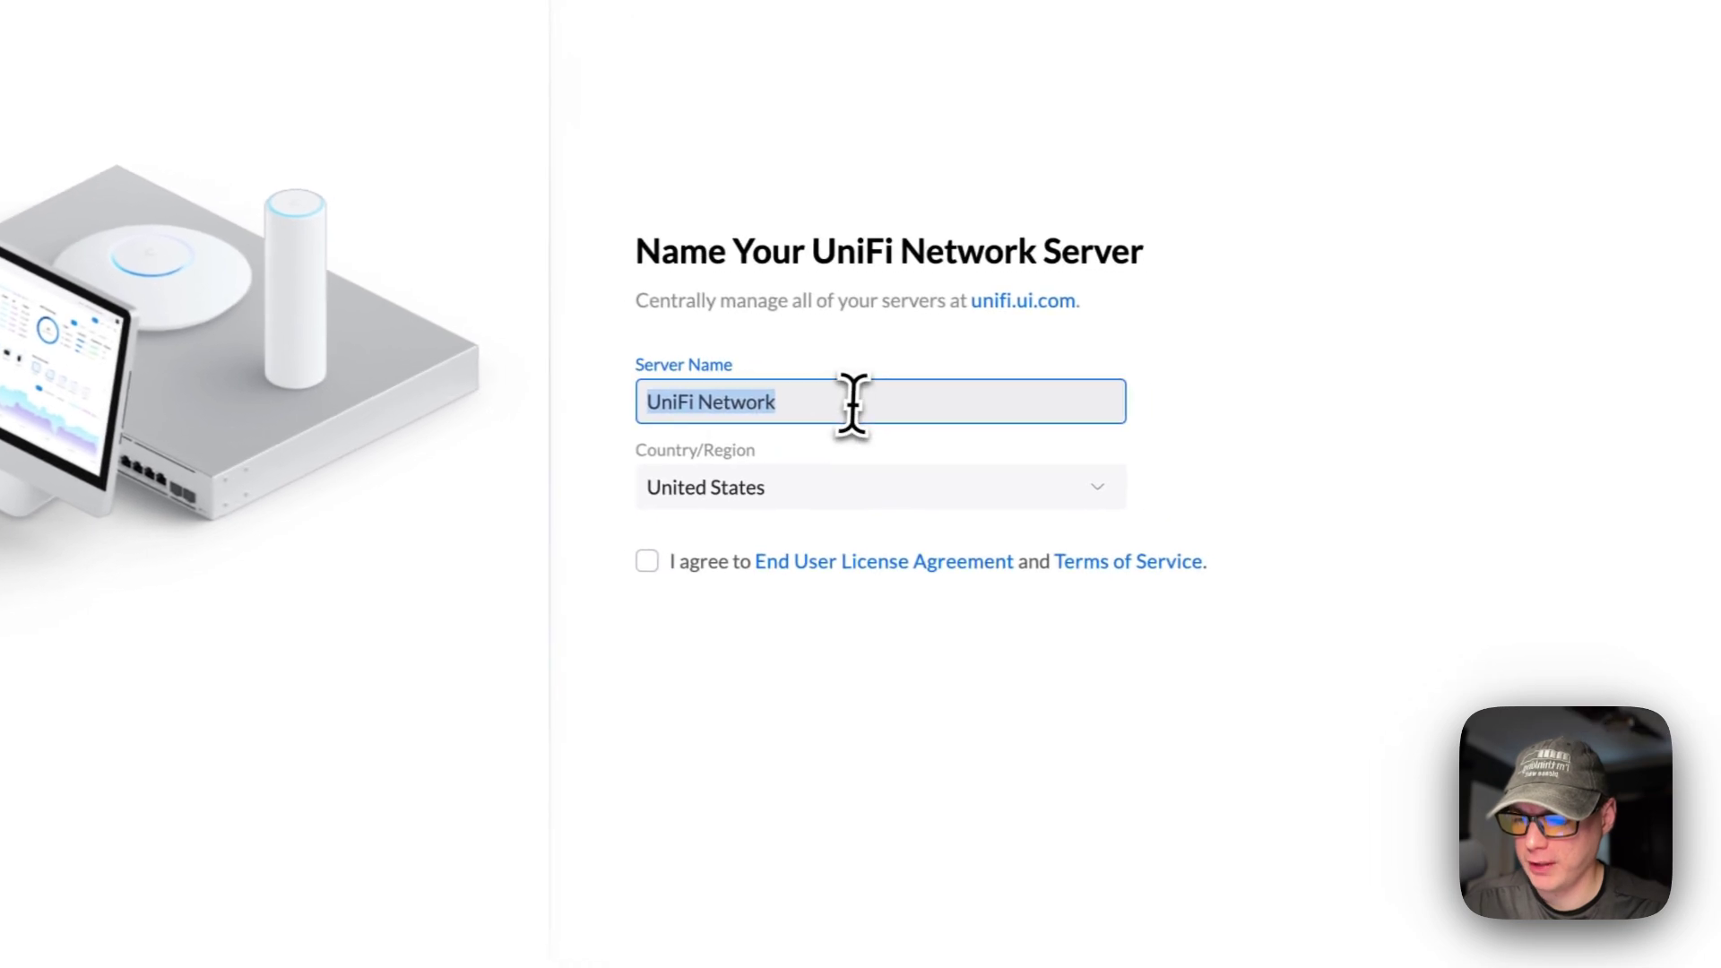
{"action": "type", "text": "BigBear"}
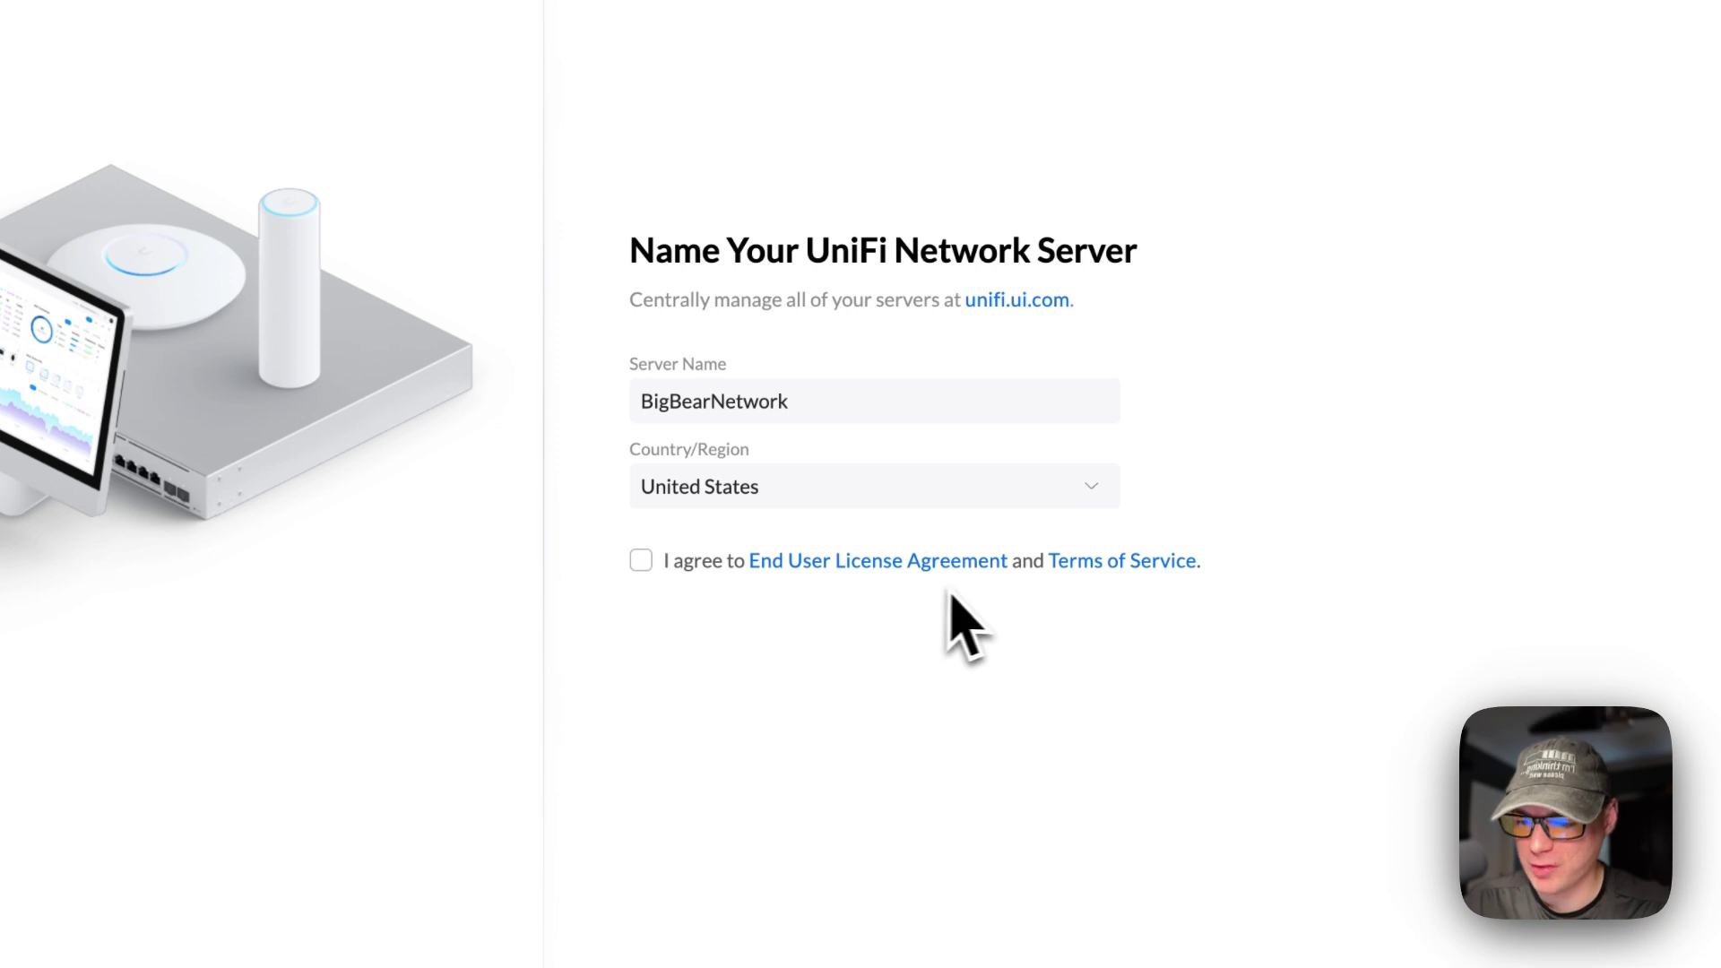
{"action": "left_click", "coordinate": [641, 560]}
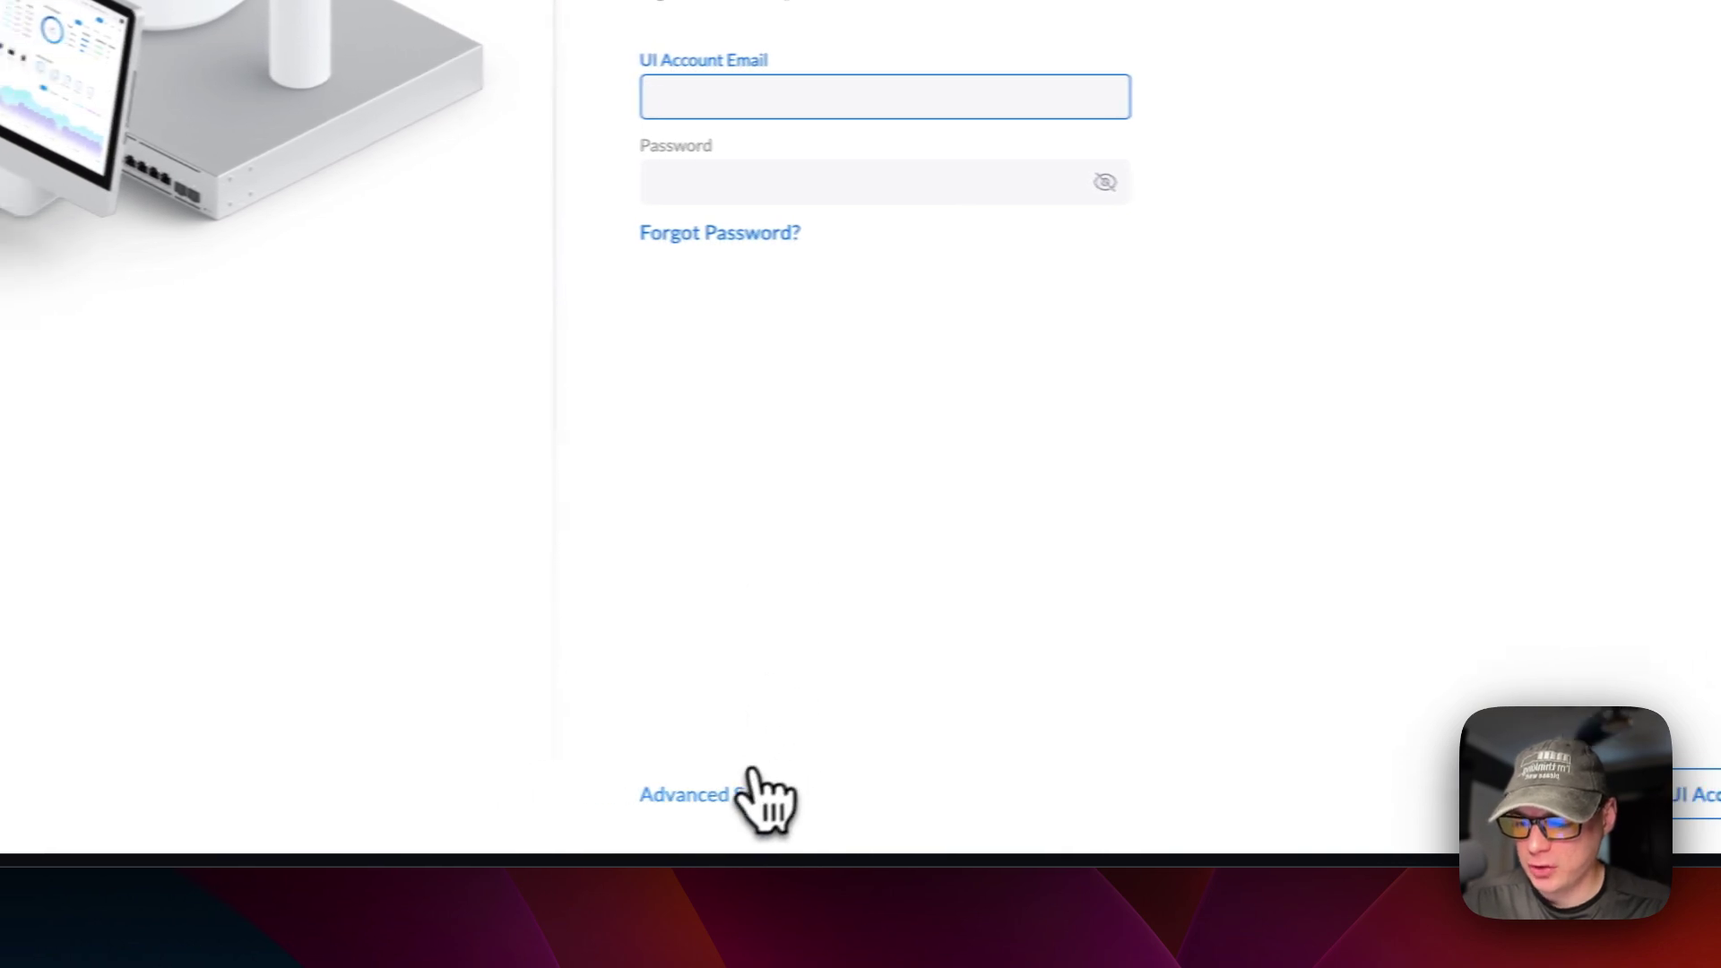
Step: Choose Advanced Setup, look at the UI account creation page, and skip account creation to set up local access
{"action": "left_click", "coordinate": [670, 796]}
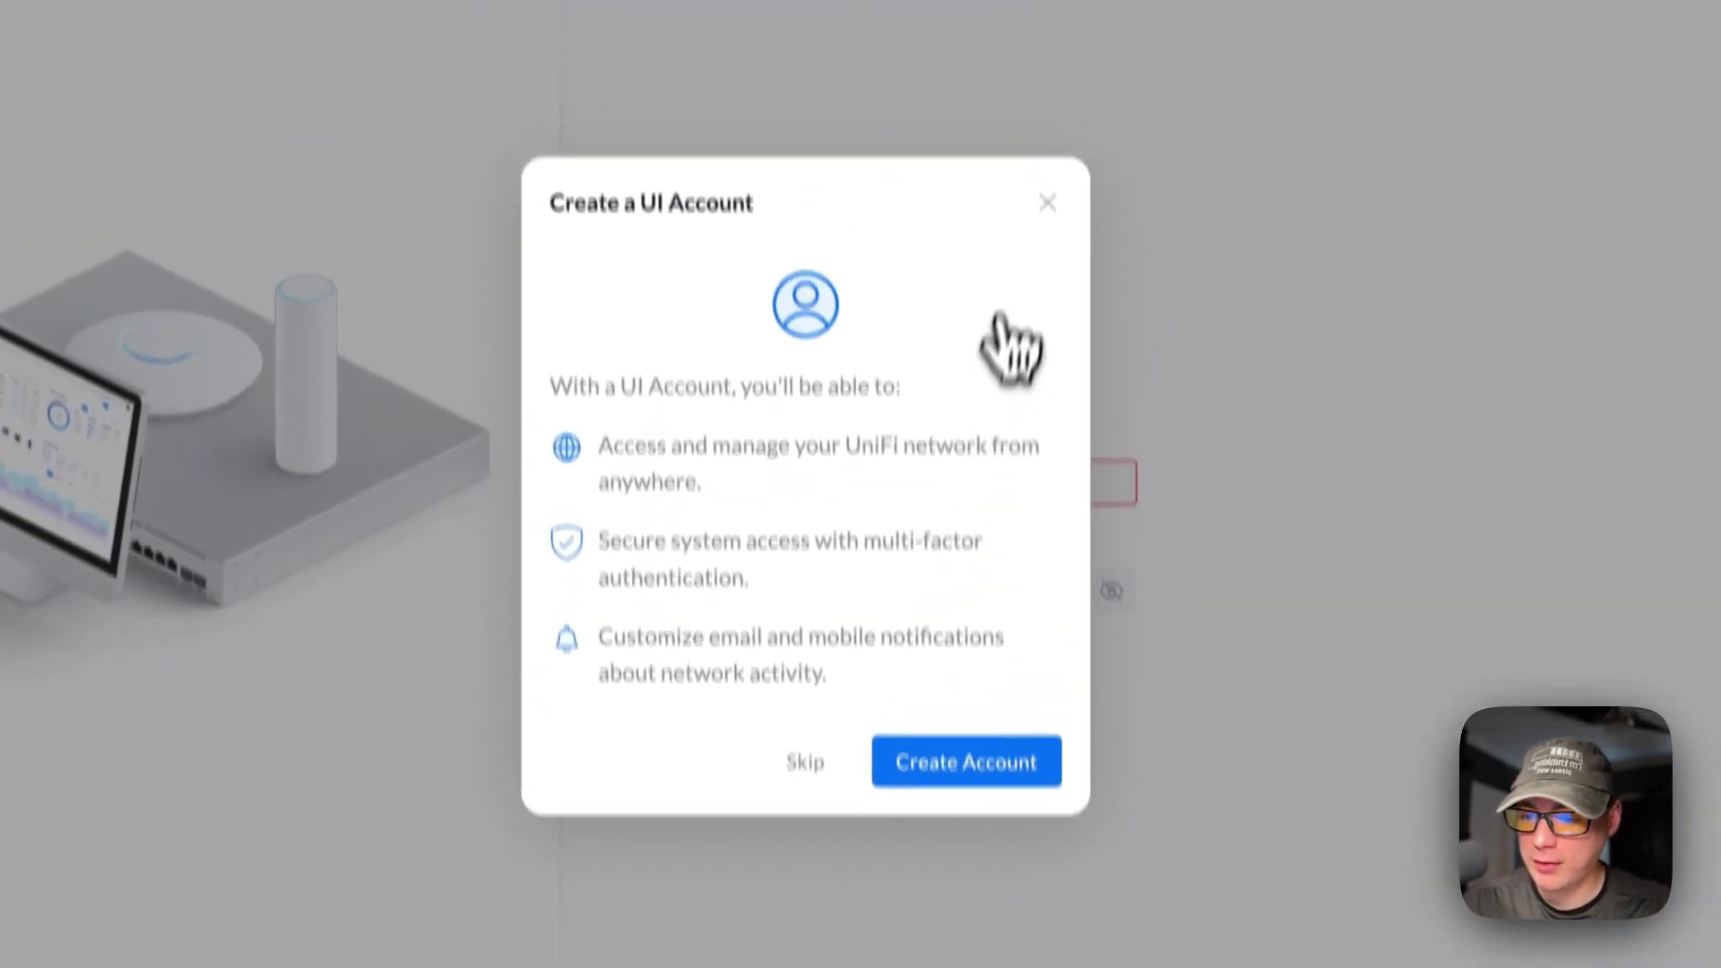
{"action": "left_click", "coordinate": [1056, 32]}
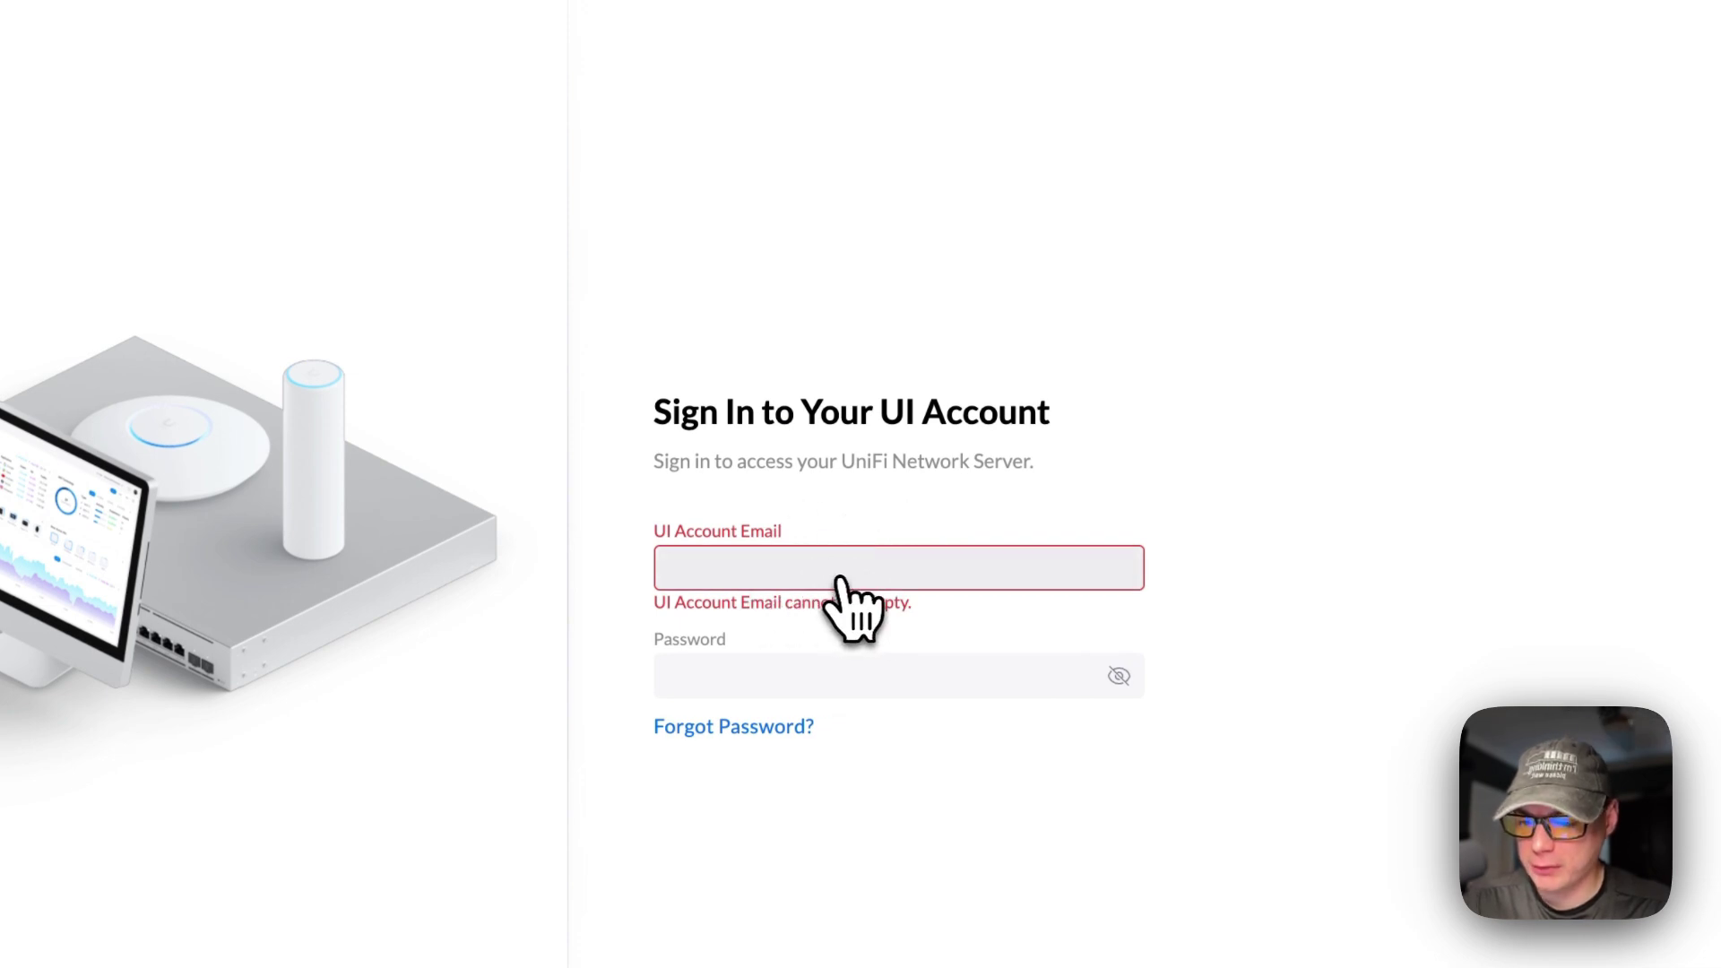
{"action": "left_click", "coordinate": [735, 801]}
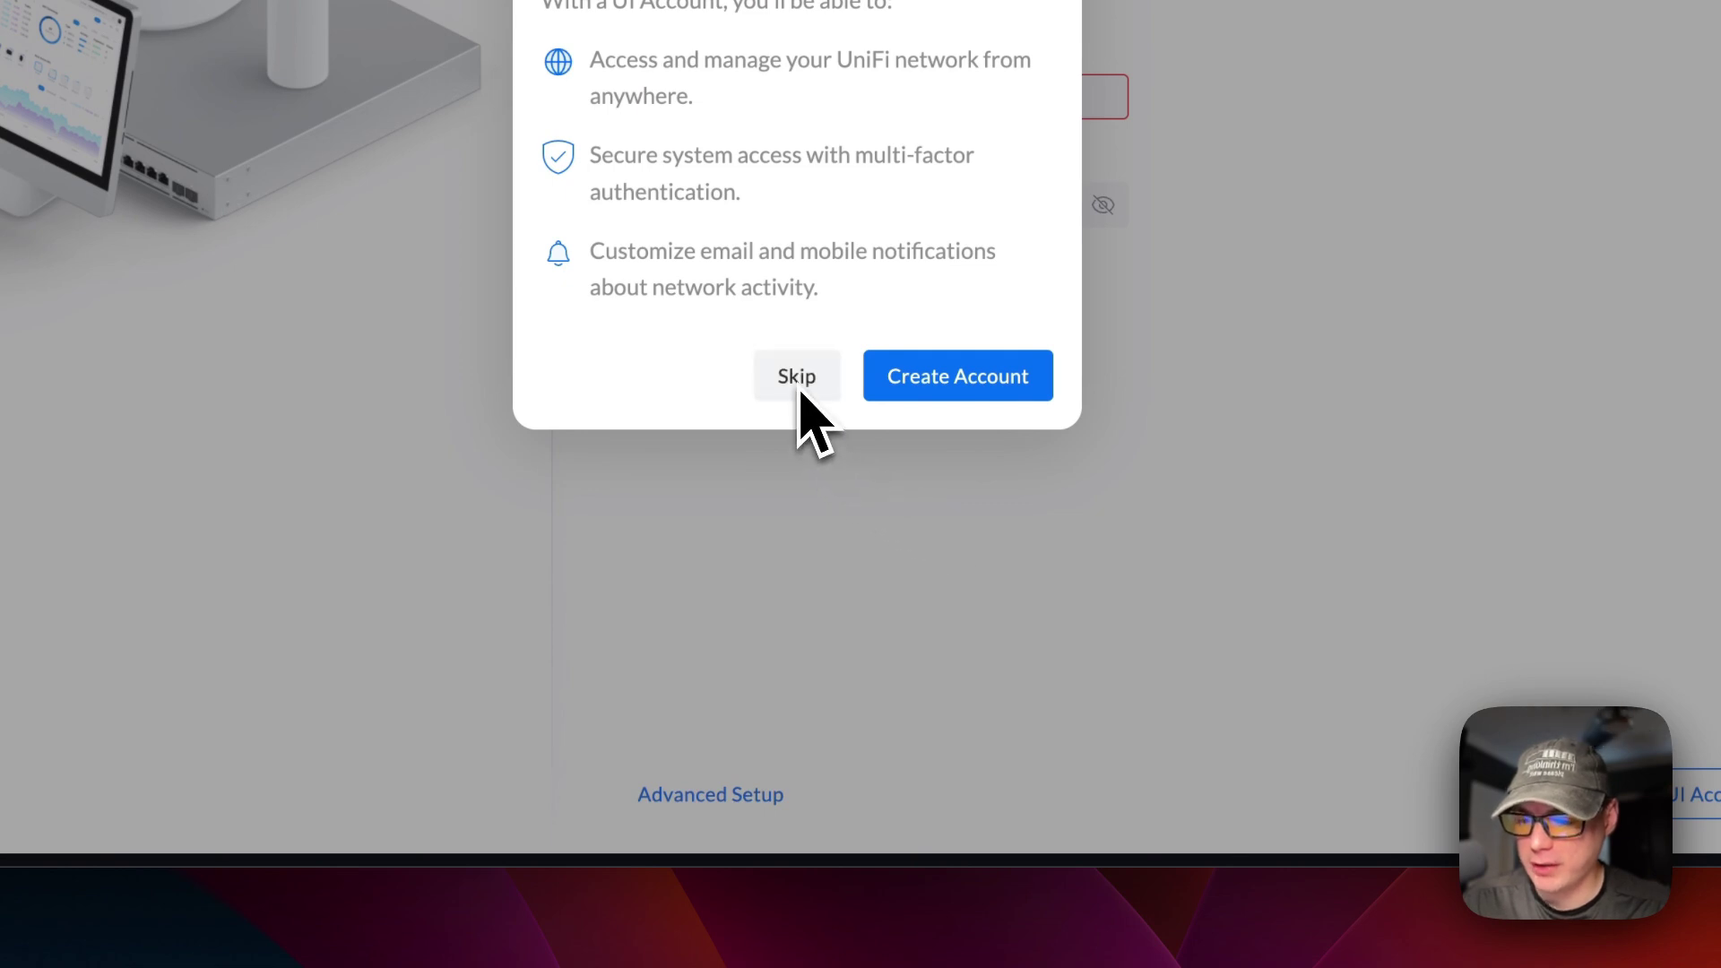
{"action": "left_click", "coordinate": [883, 391]}
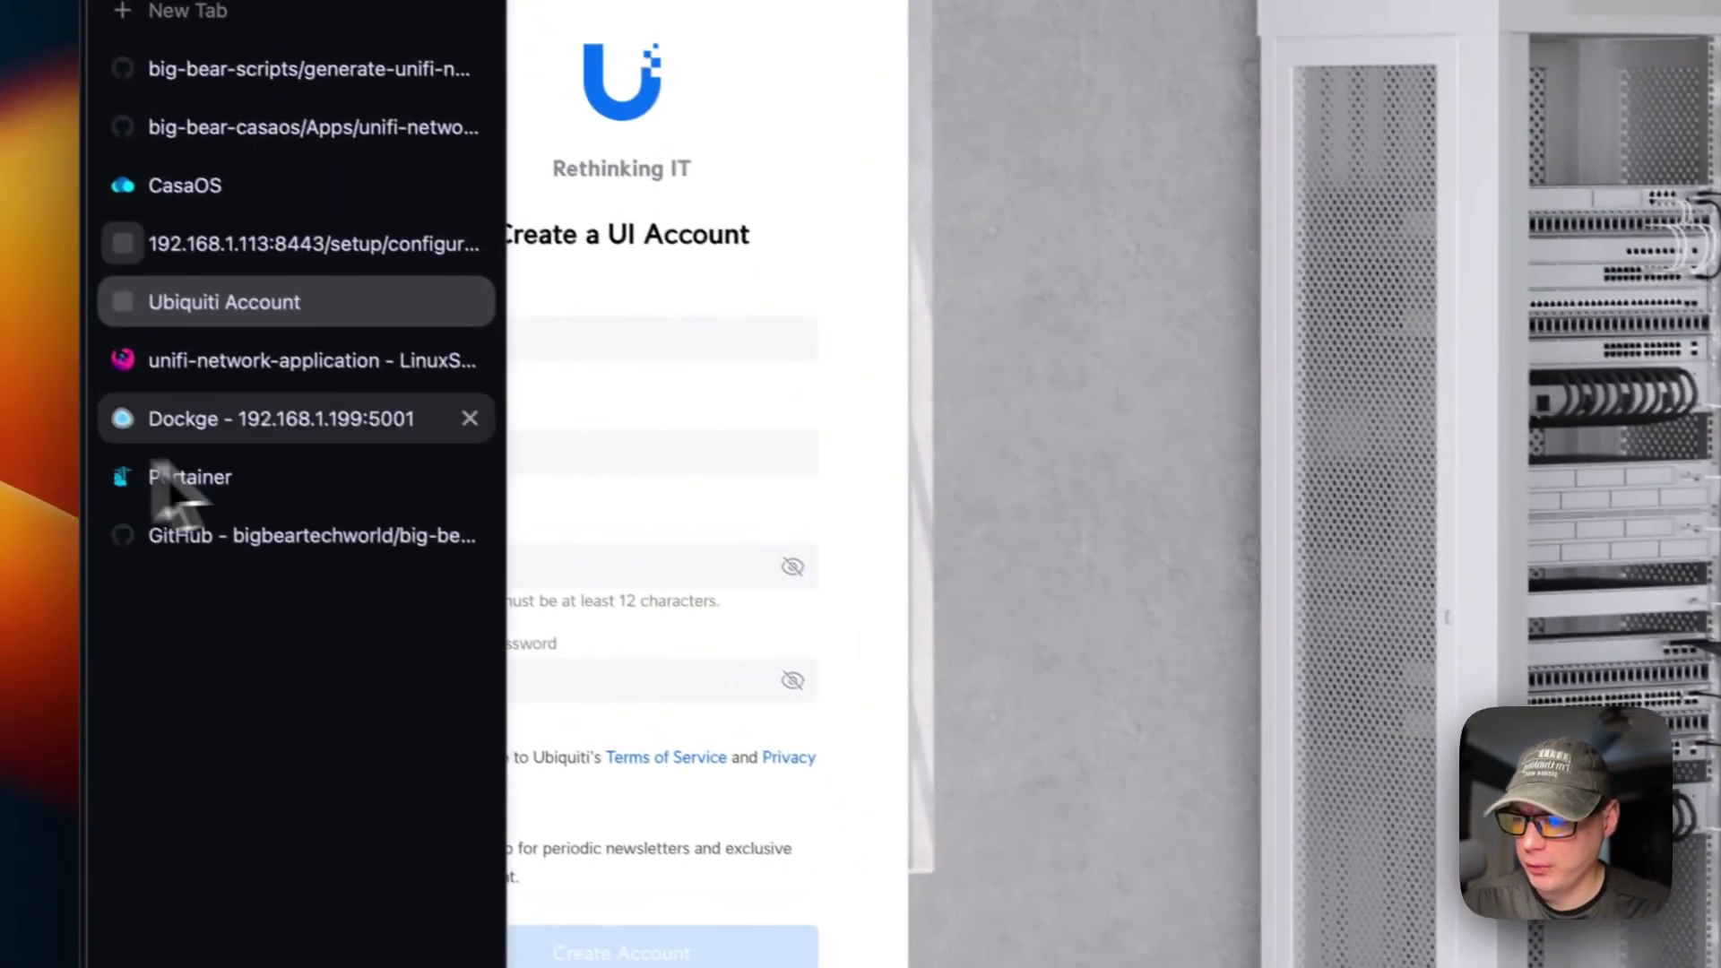
{"action": "left_click", "coordinate": [288, 397]}
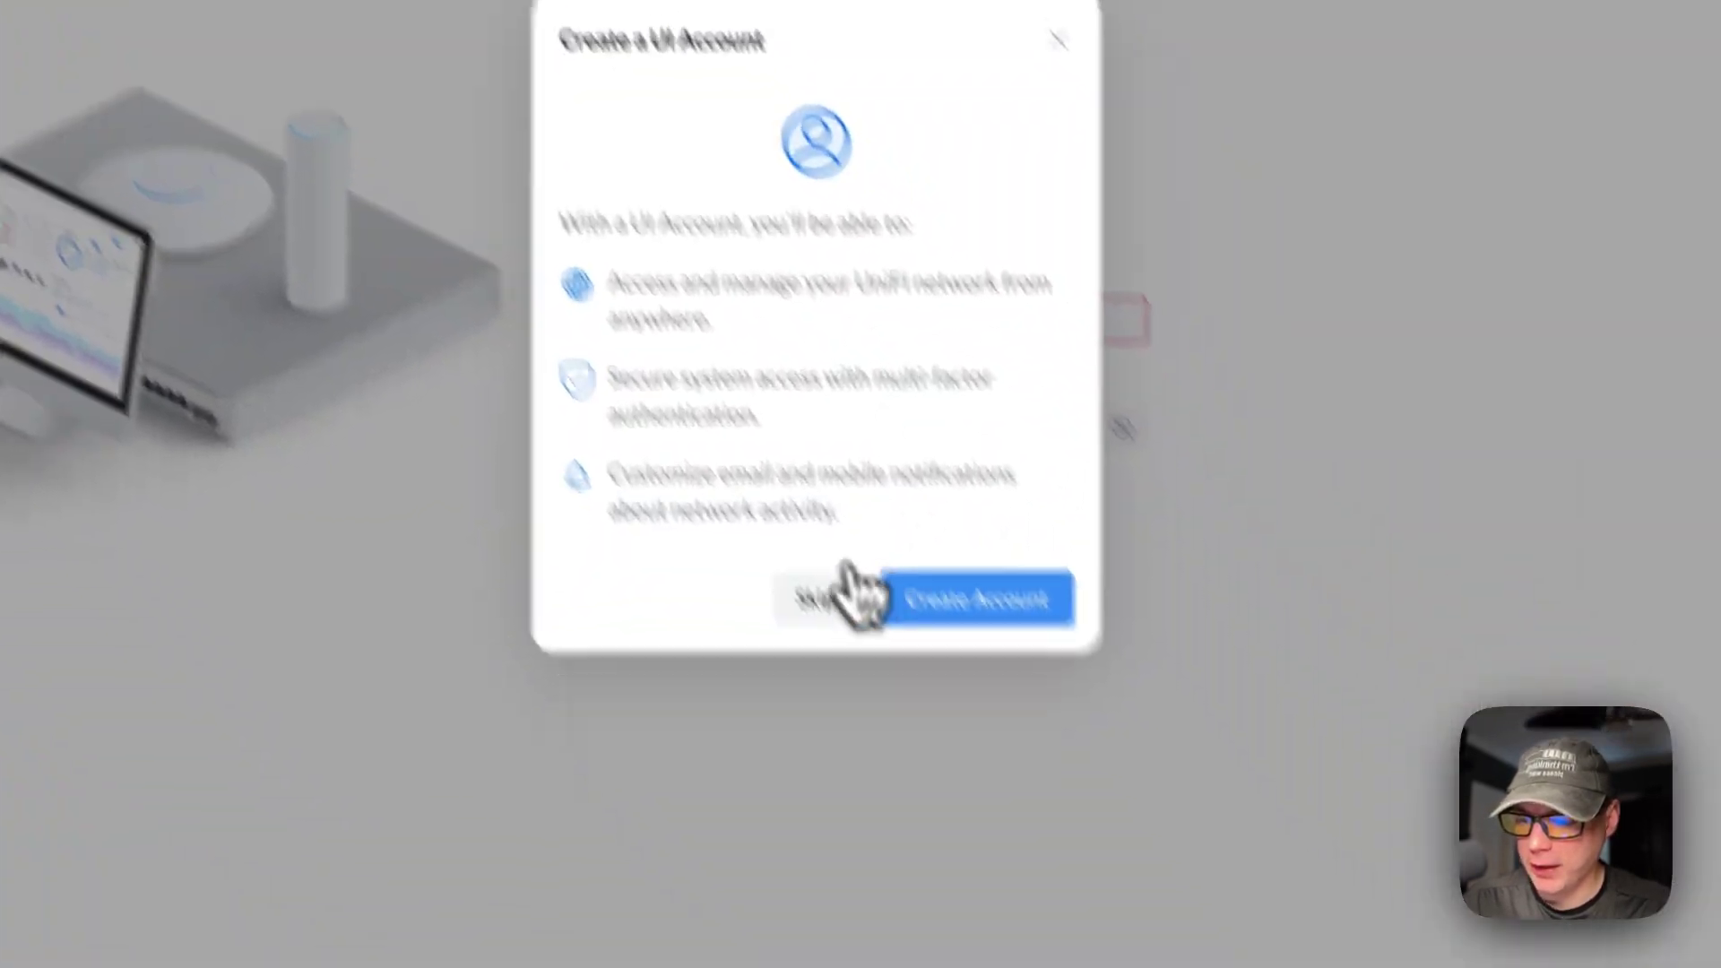
{"action": "left_click", "coordinate": [1081, 867]}
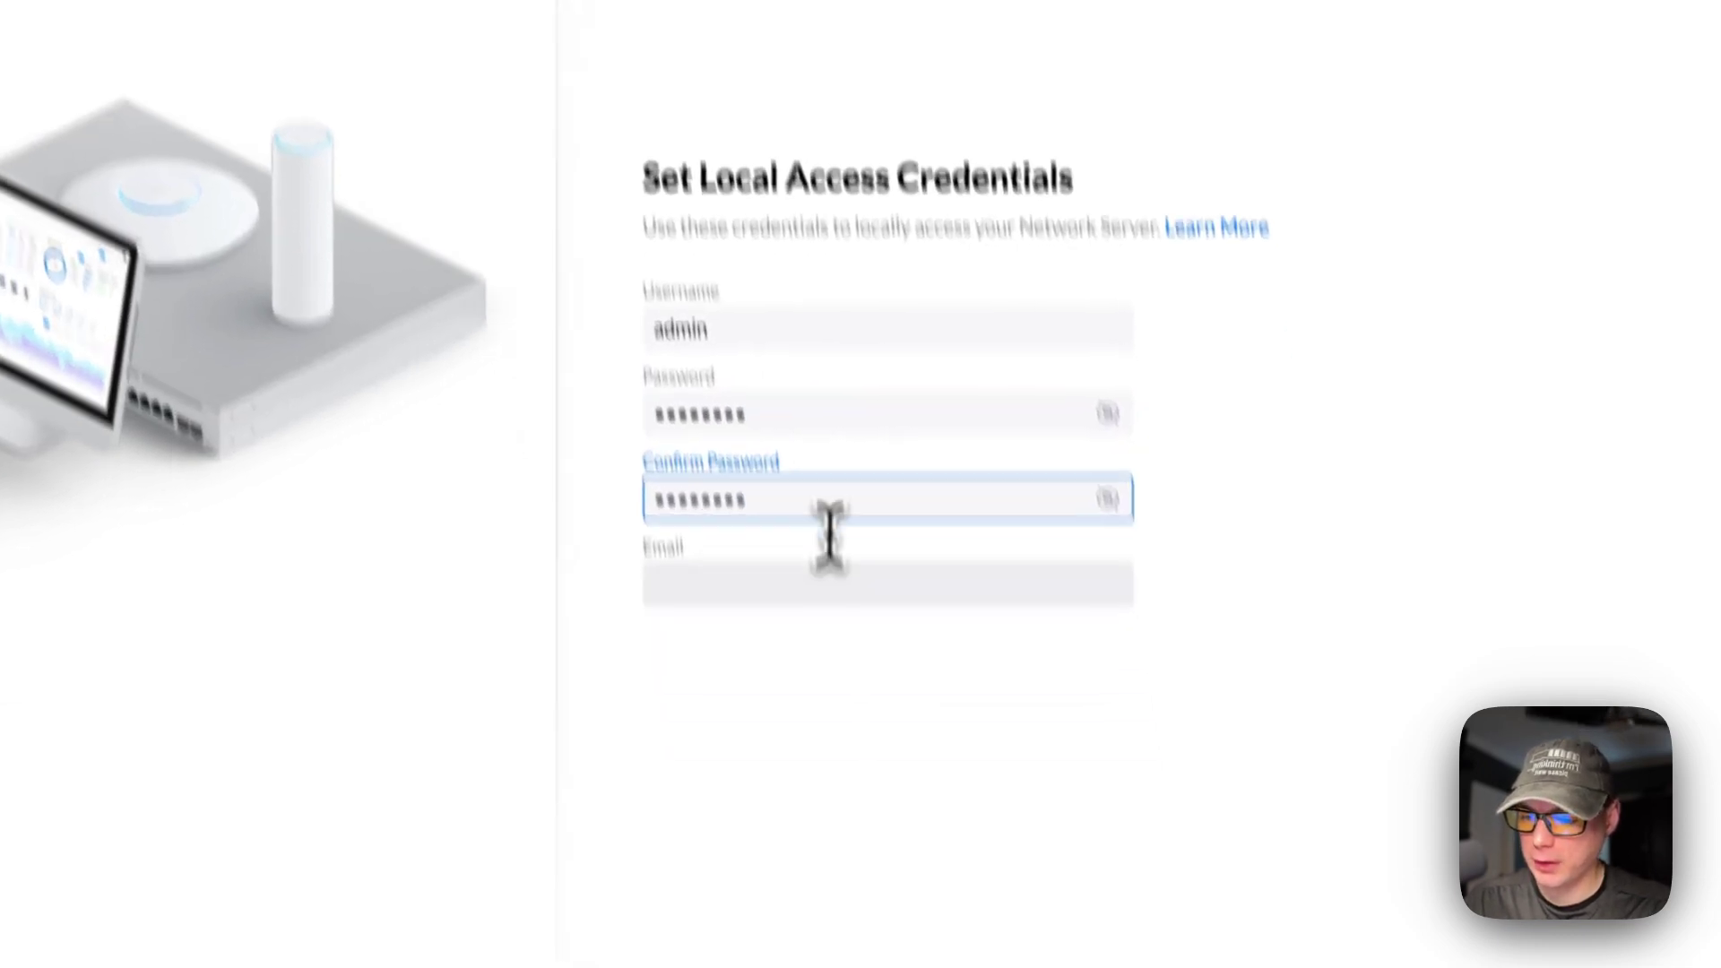
Step: Set the local access credentials with username admin, the password and its confirmation, and the administrator's email, and finish the setup
{"action": "left_click", "coordinate": [820, 745]}
{"action": "type", "text": "admin@example.com"}
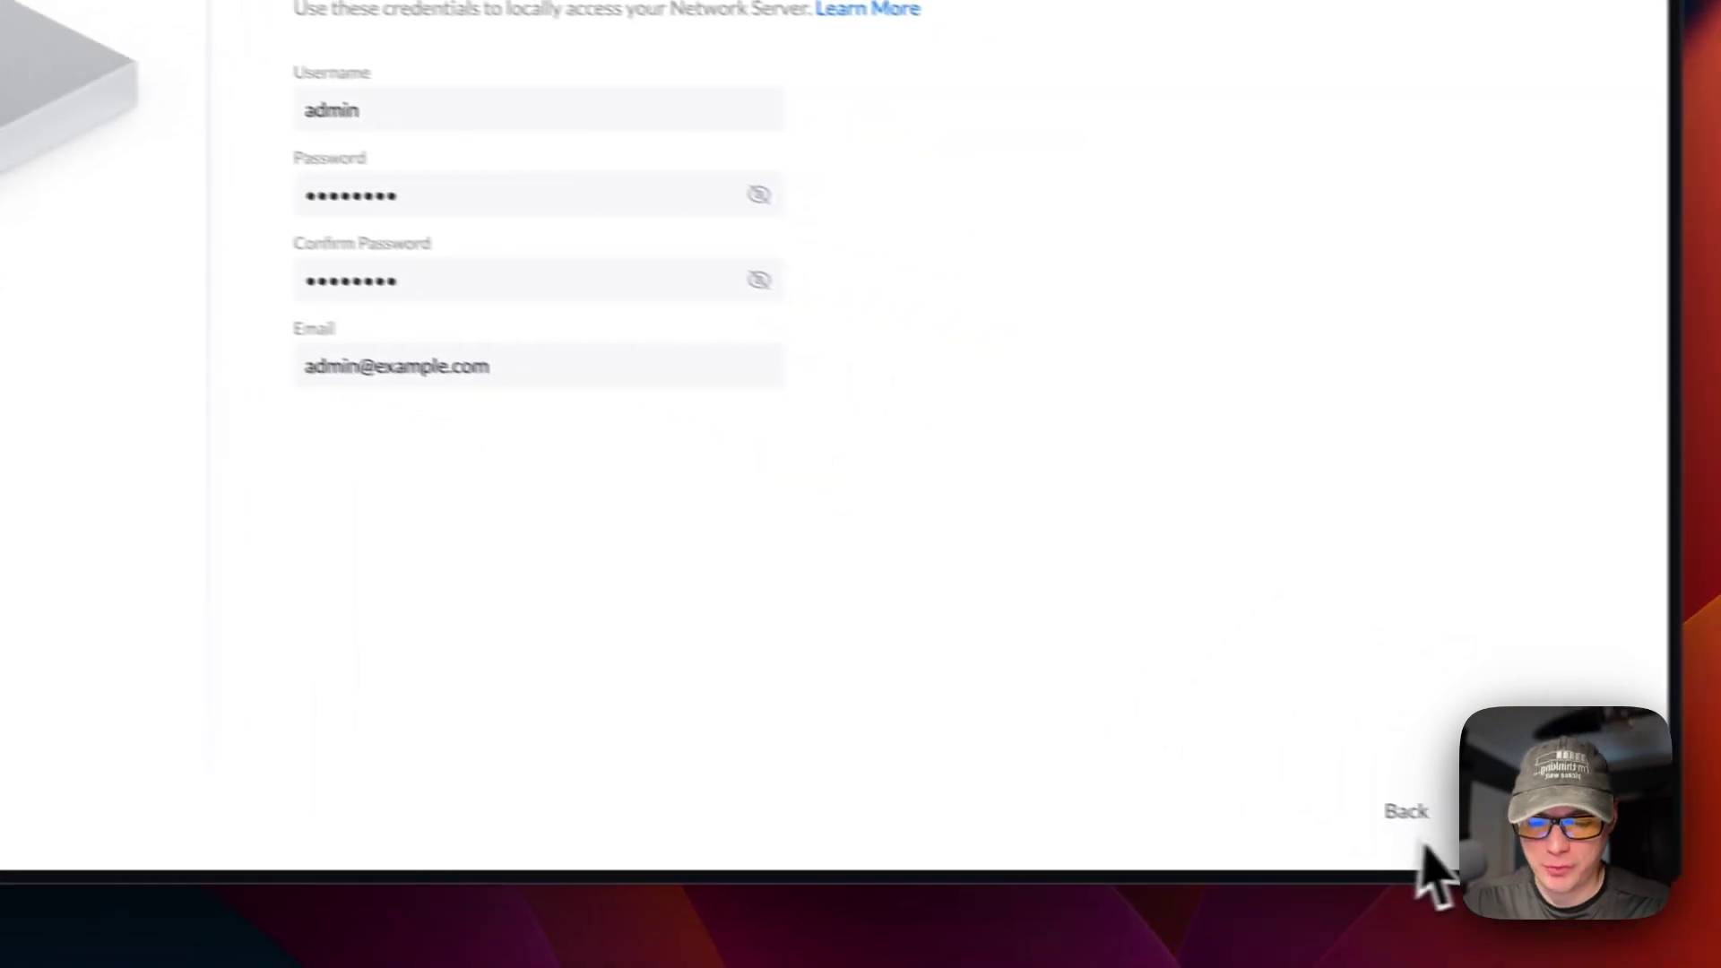
{"action": "left_click", "coordinate": [1495, 829]}
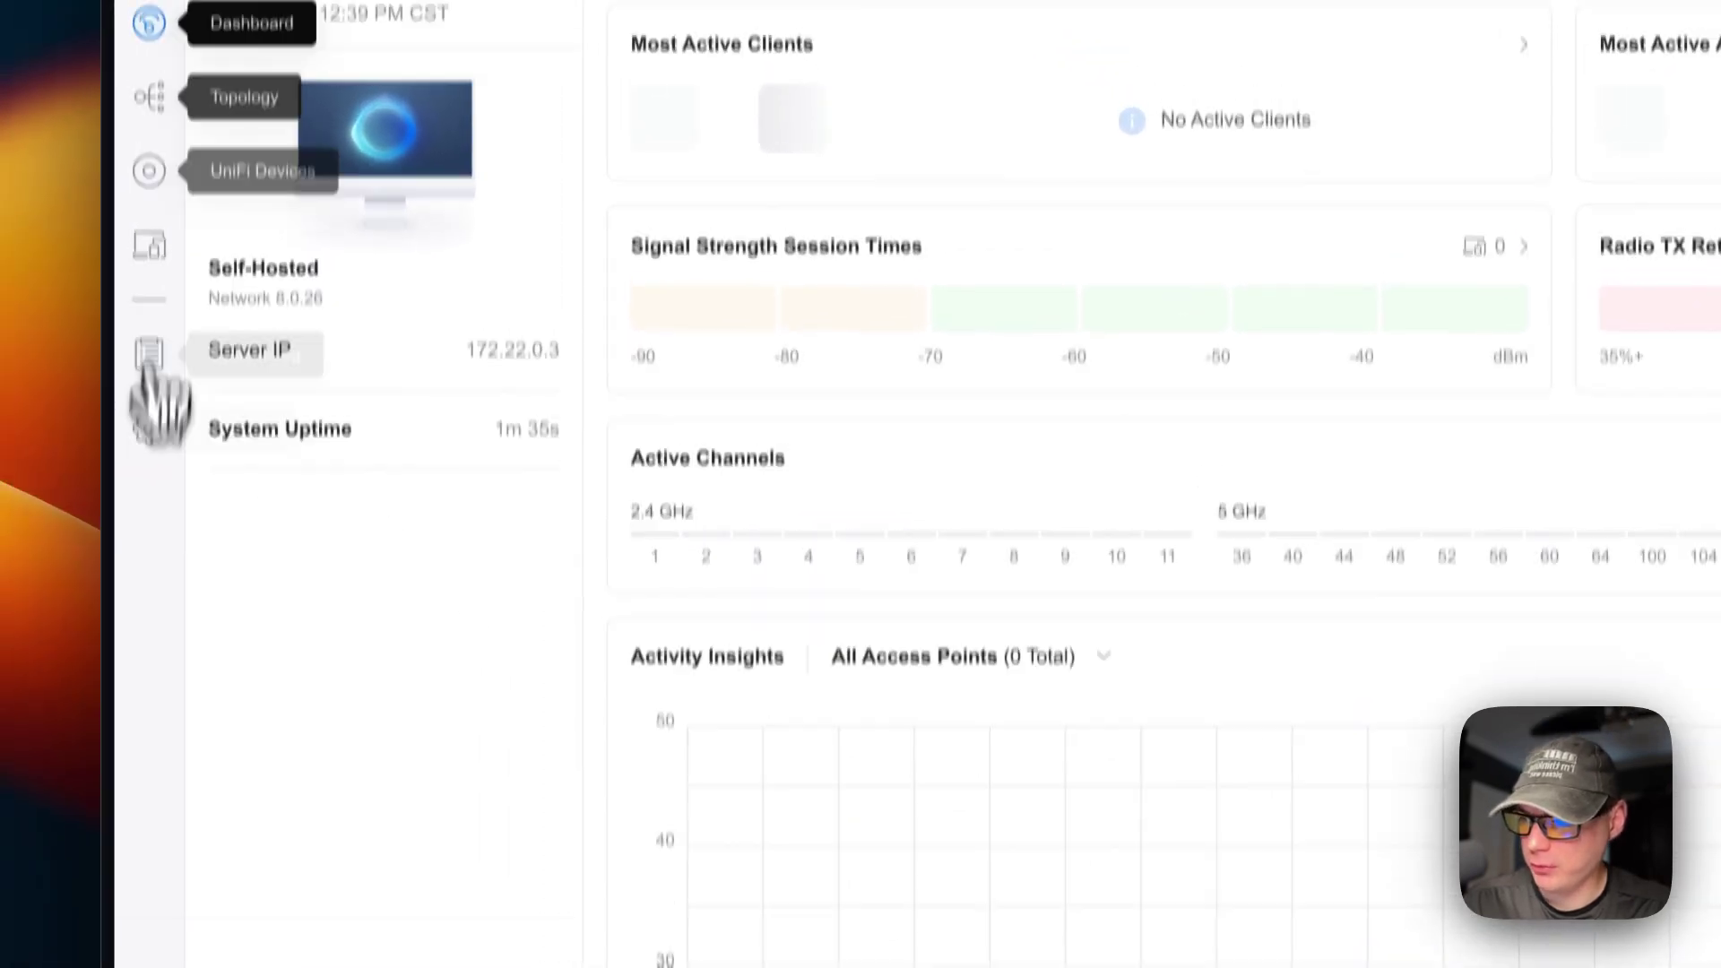
Step: Look through the network's Topology, UniFi Devices and Client Devices pages
{"action": "left_click", "coordinate": [148, 88]}
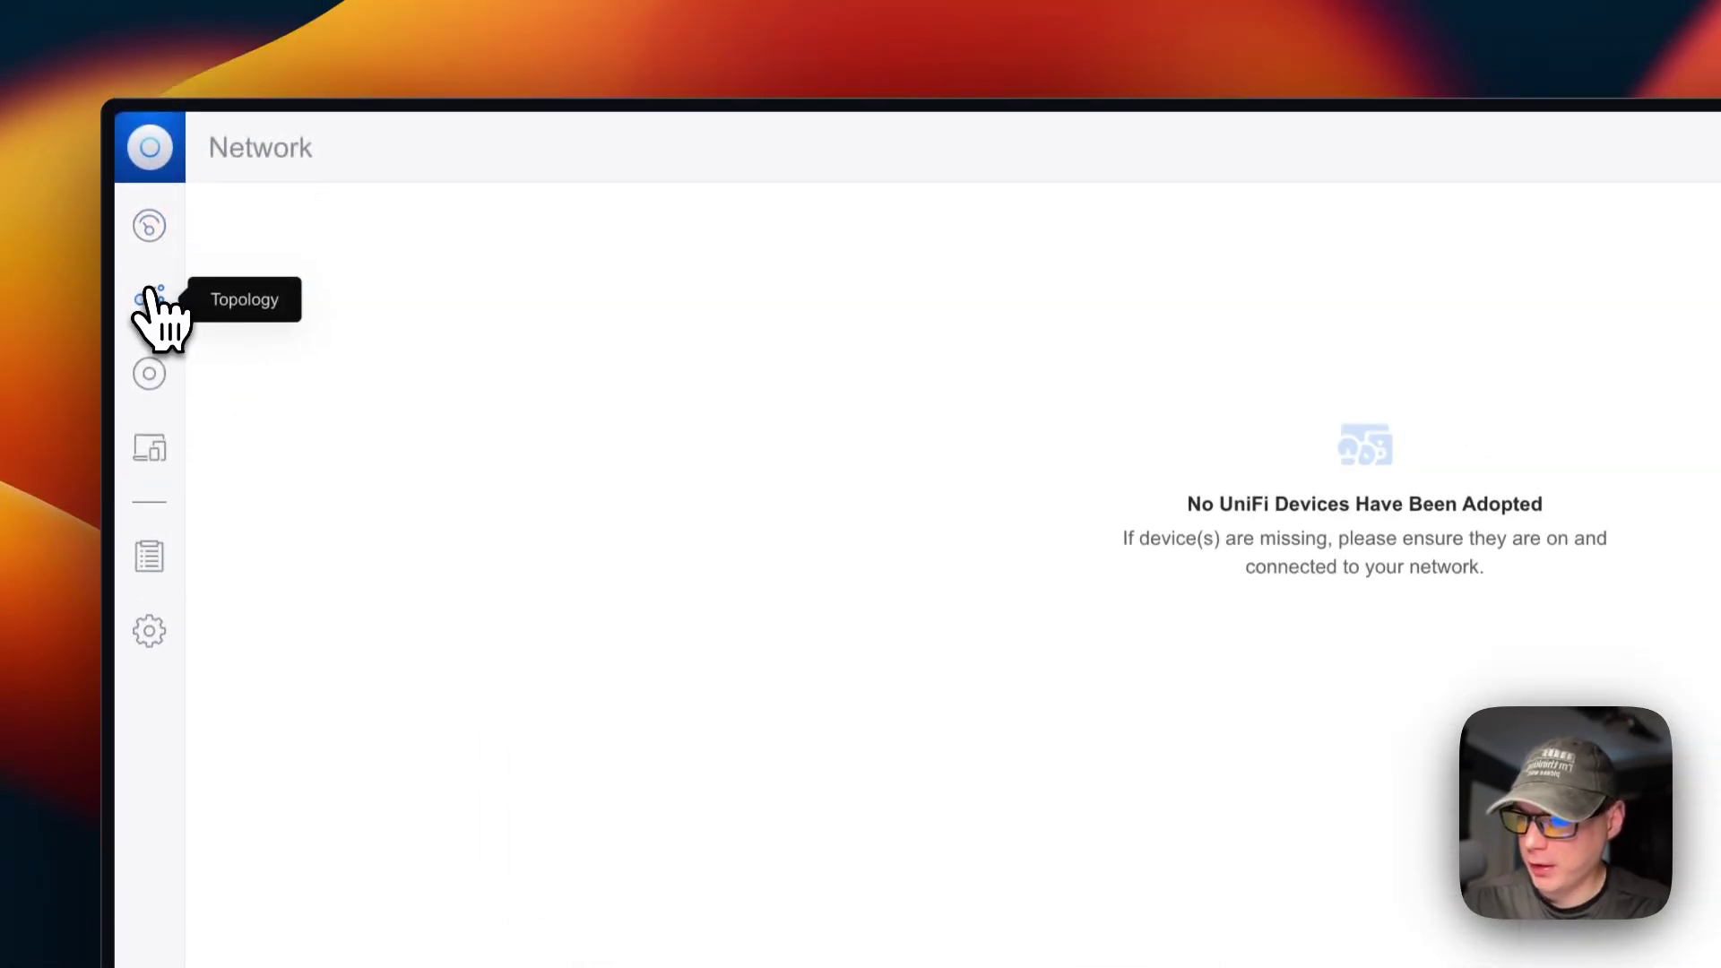
{"action": "left_click", "coordinate": [145, 375]}
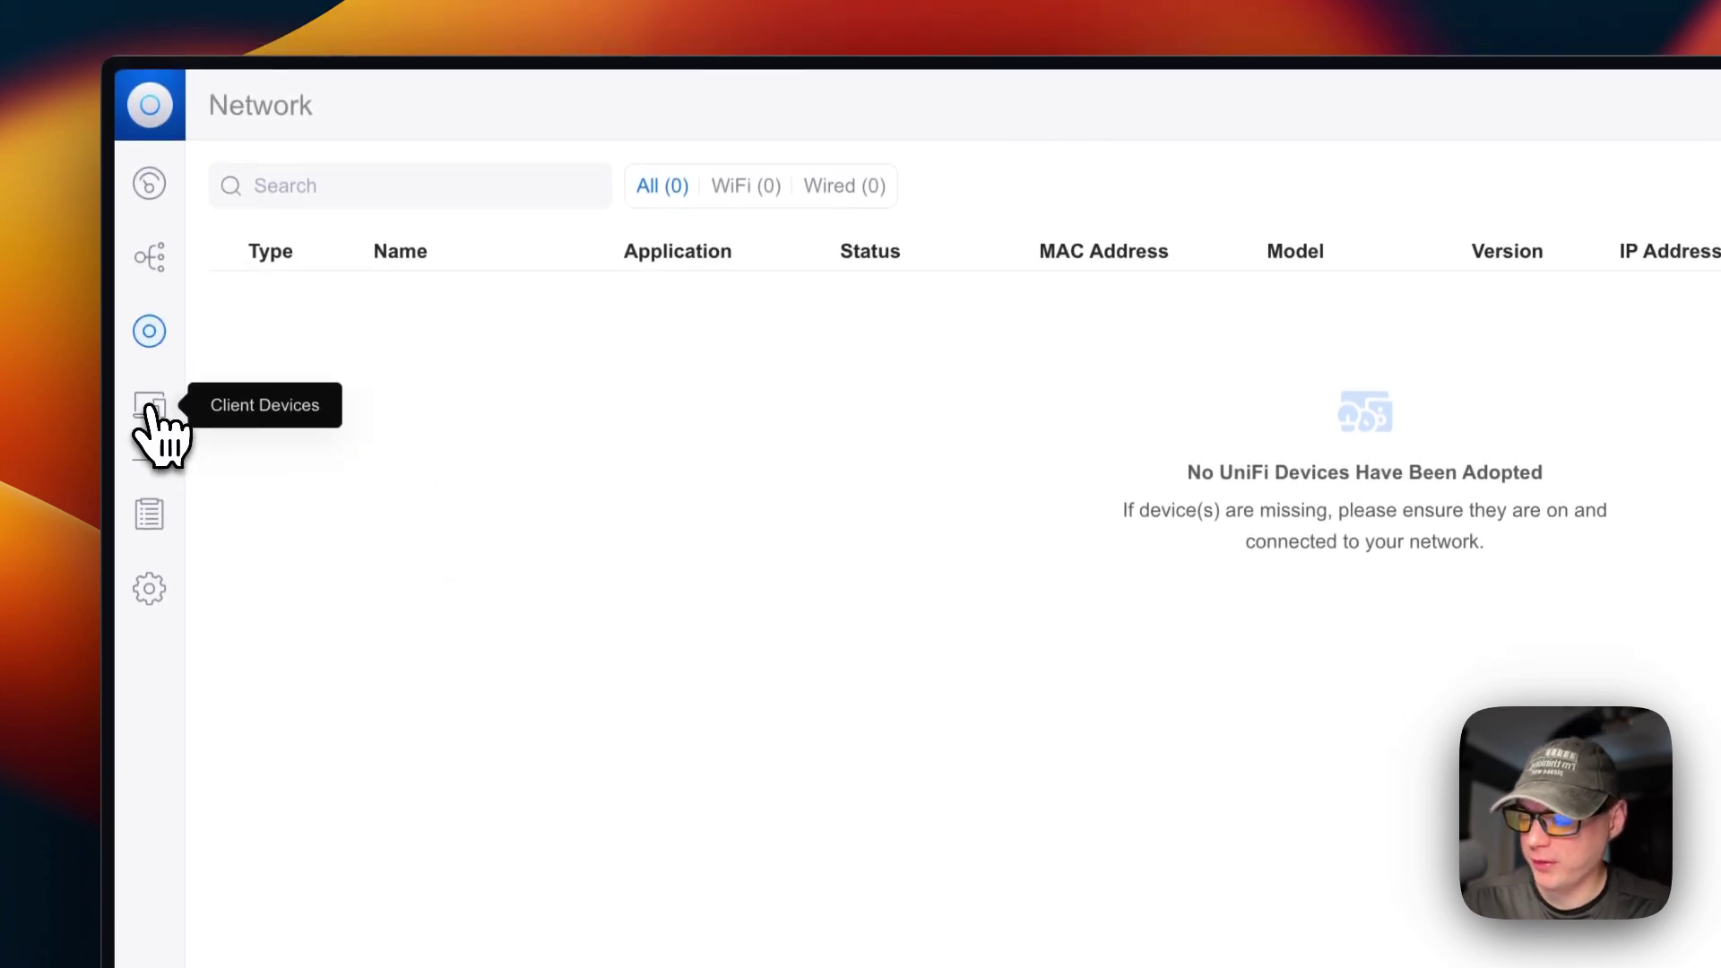
{"action": "left_click", "coordinate": [149, 413]}
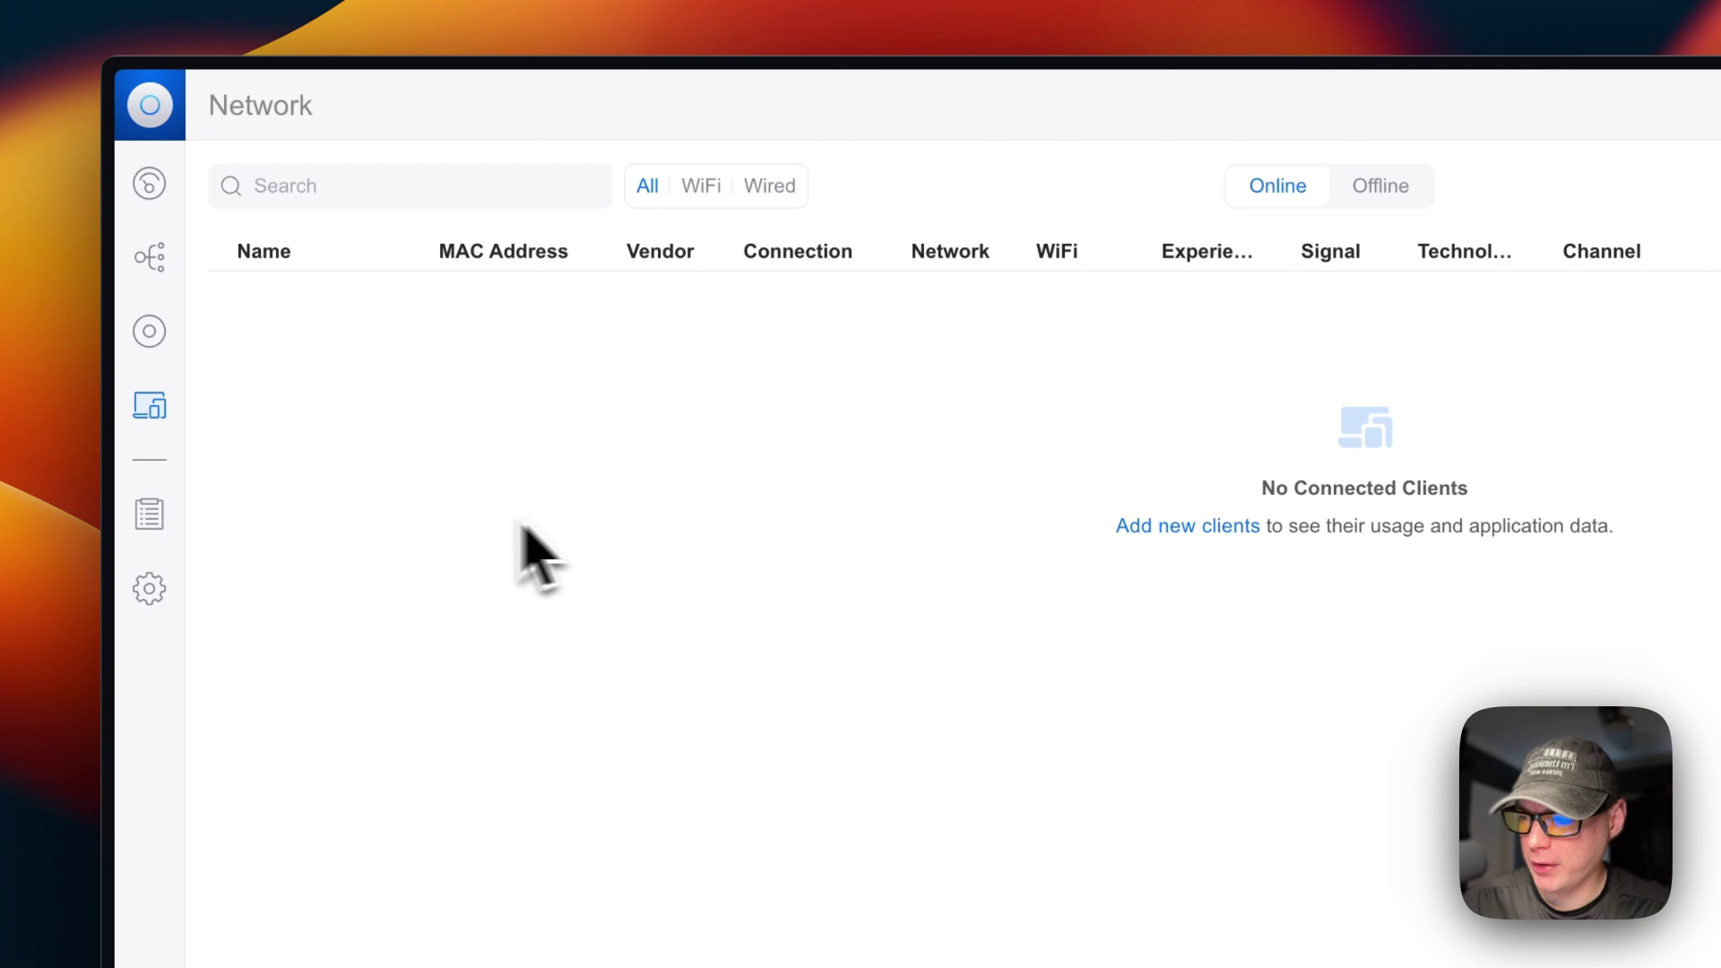
Step: Examine the system log's Critical, Updates and Admin Activity categories
{"action": "left_click", "coordinate": [151, 518]}
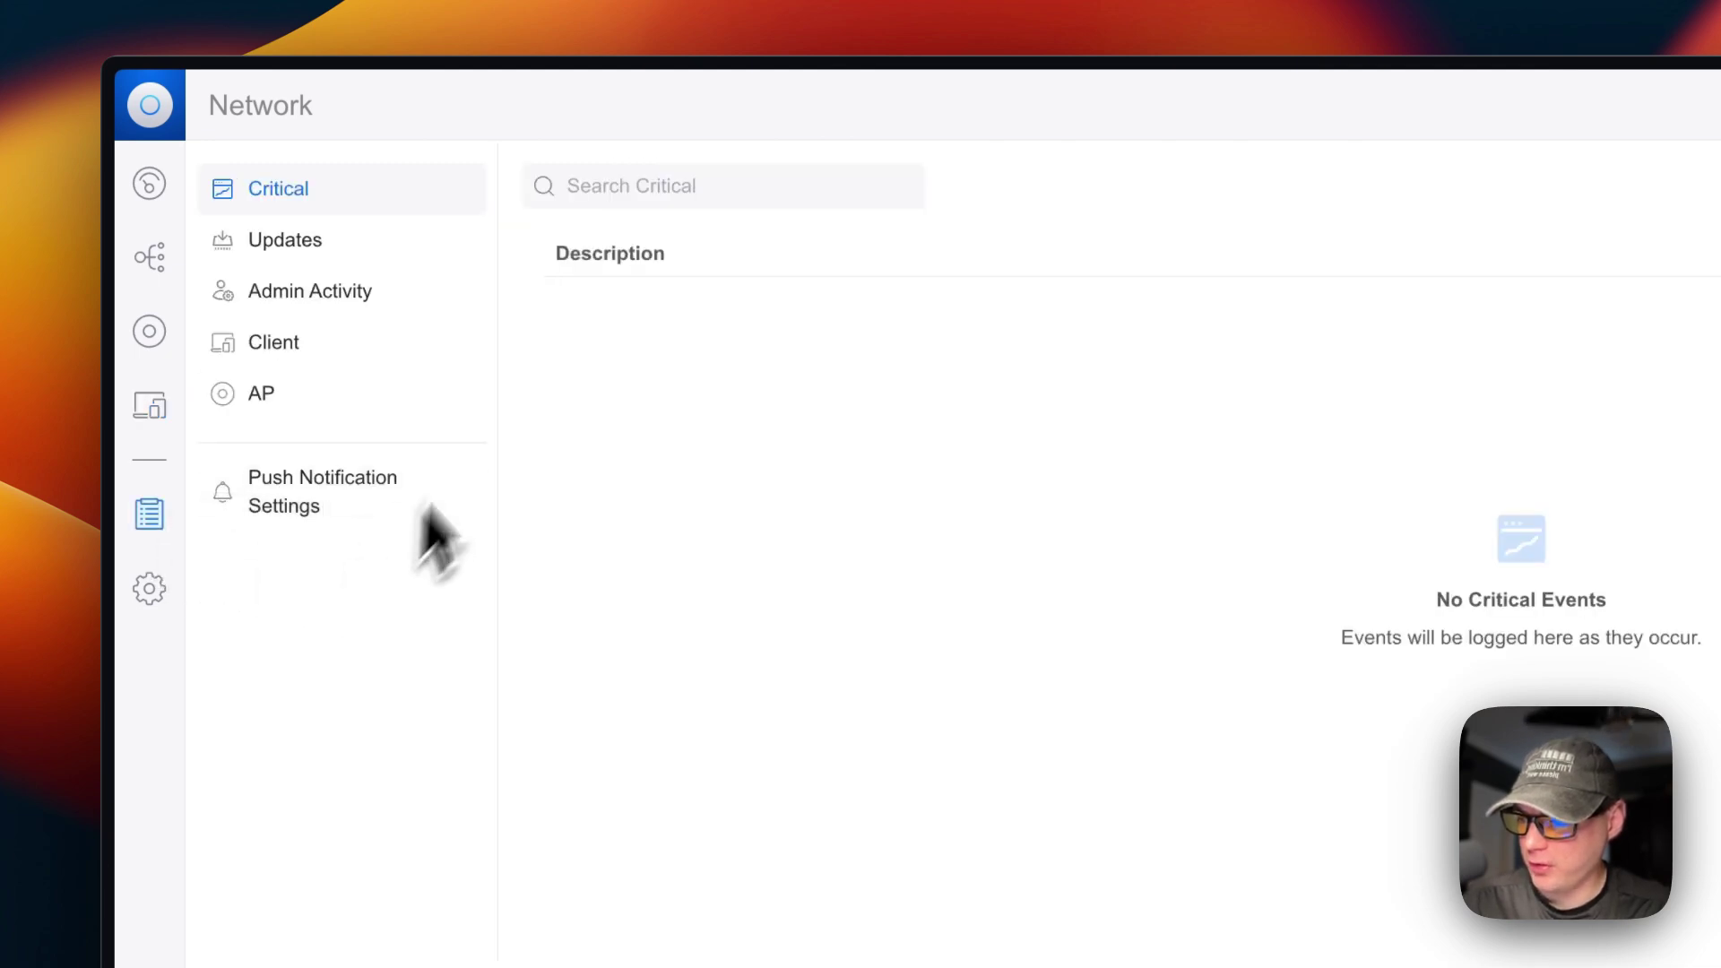
{"action": "left_click", "coordinate": [296, 240]}
{"action": "left_click", "coordinate": [309, 293]}
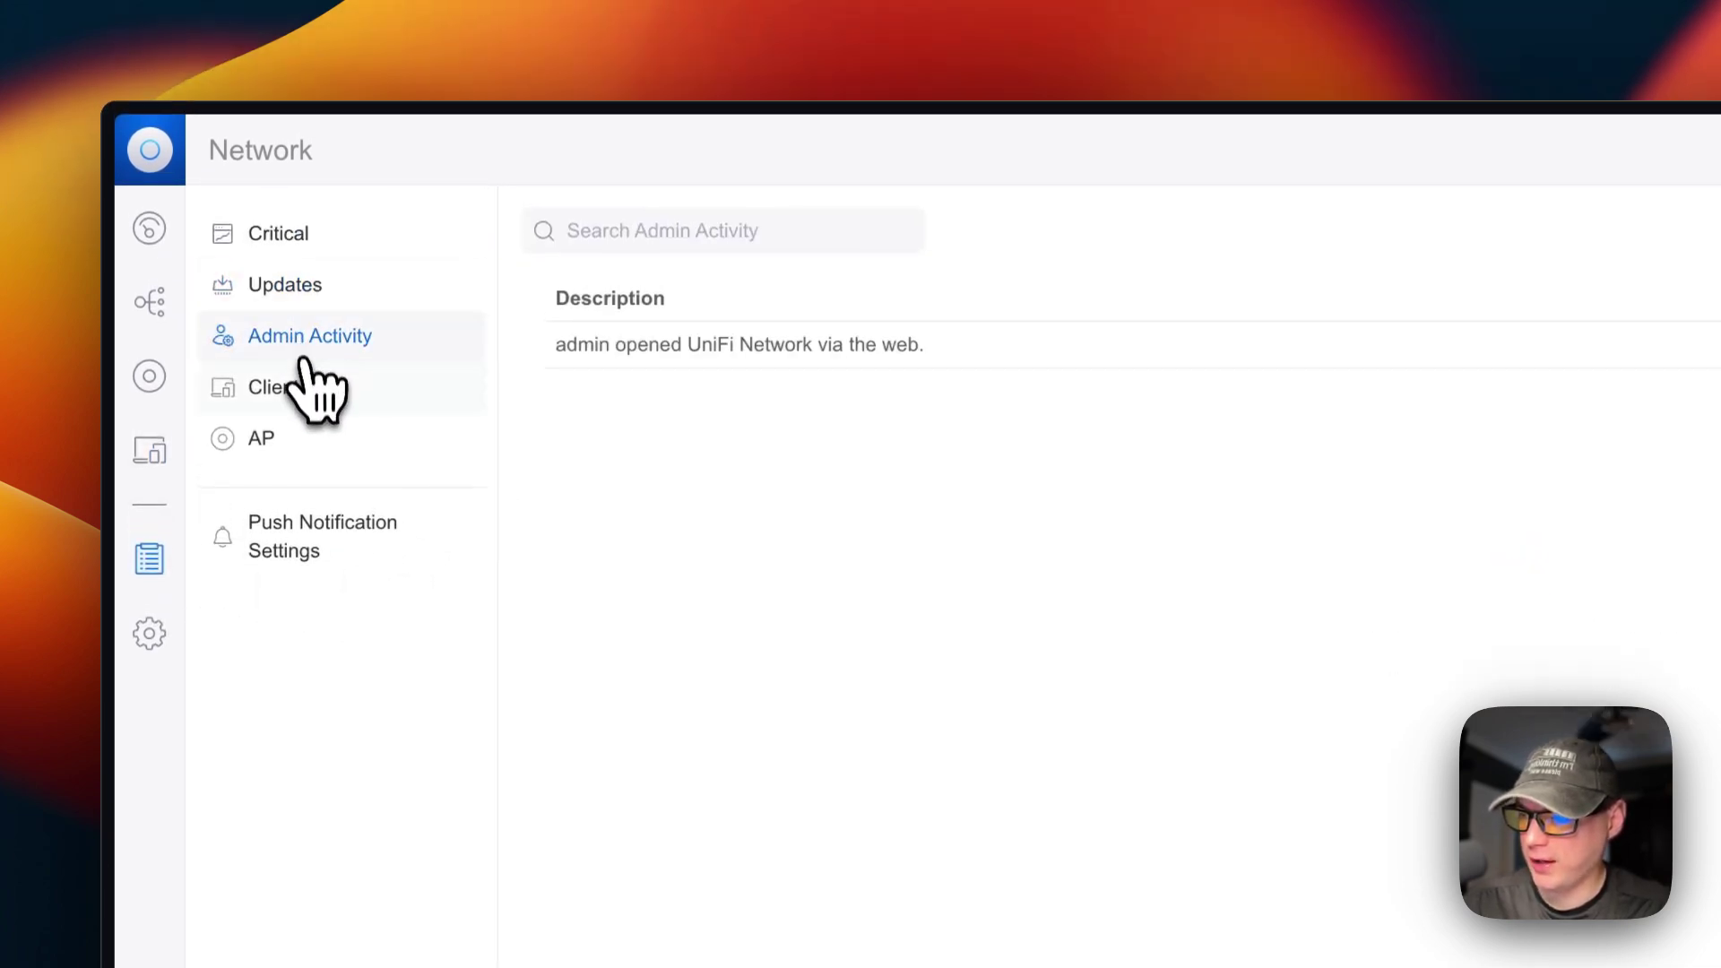
{"action": "left_click", "coordinate": [296, 393]}
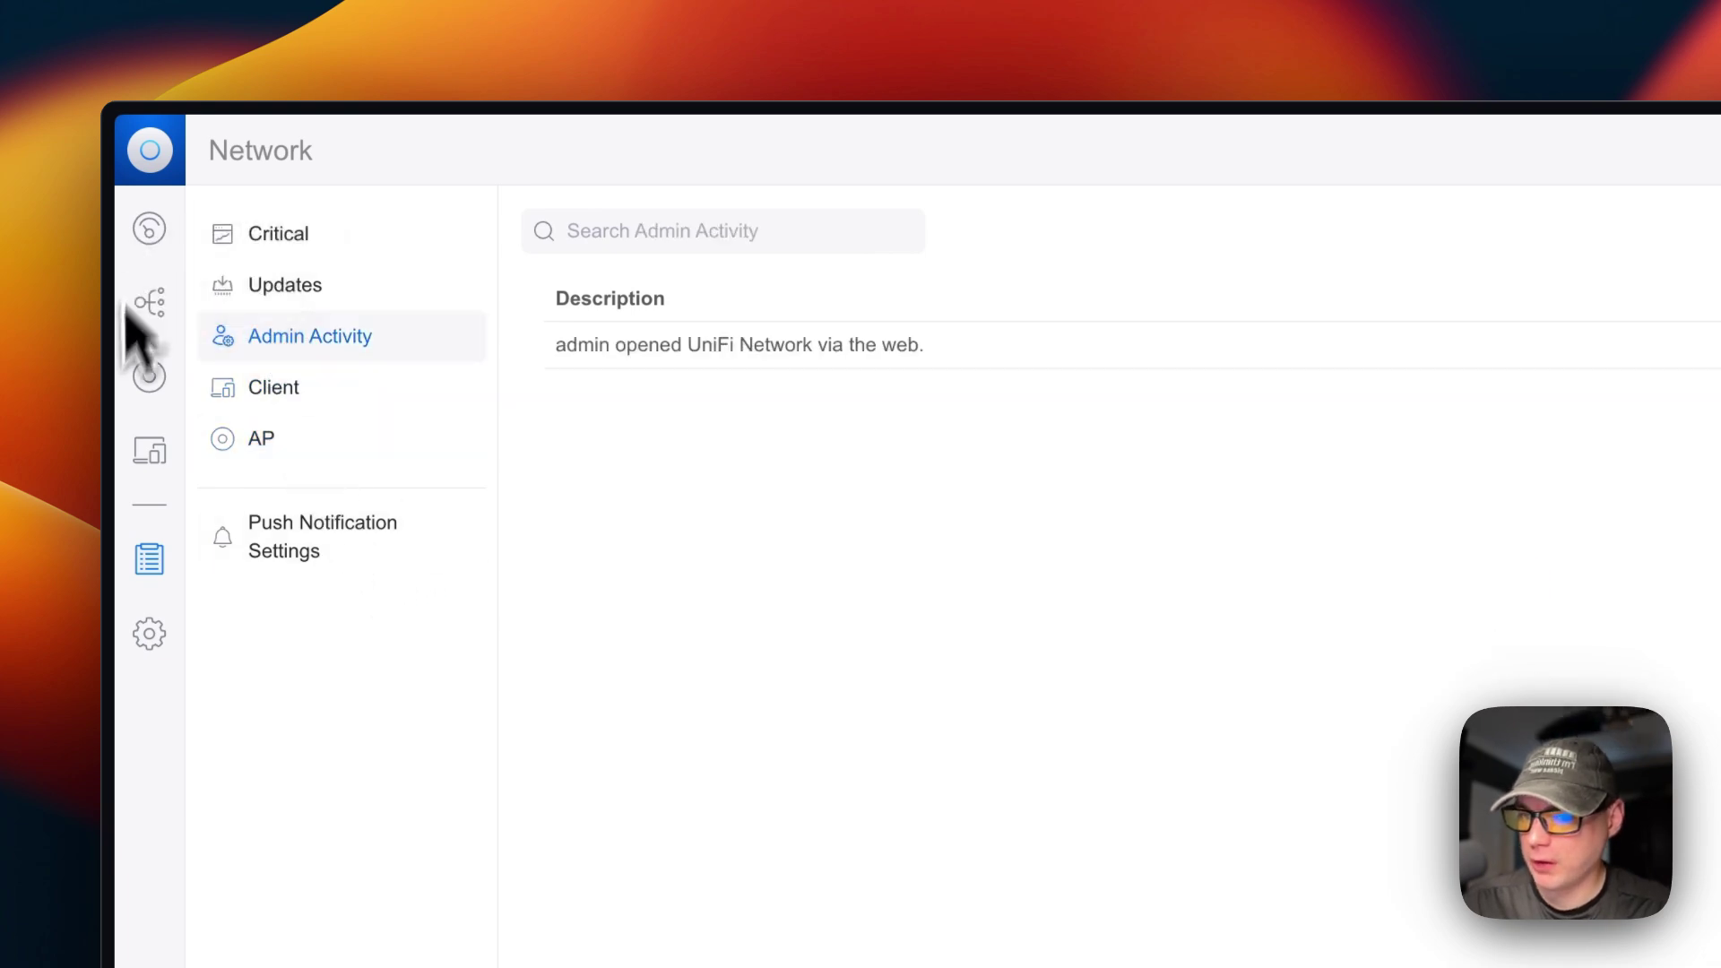
Step: Review the Updates, Backups, Administration and Advanced sections of the System settings, and return to the General section
{"action": "left_click", "coordinate": [148, 634]}
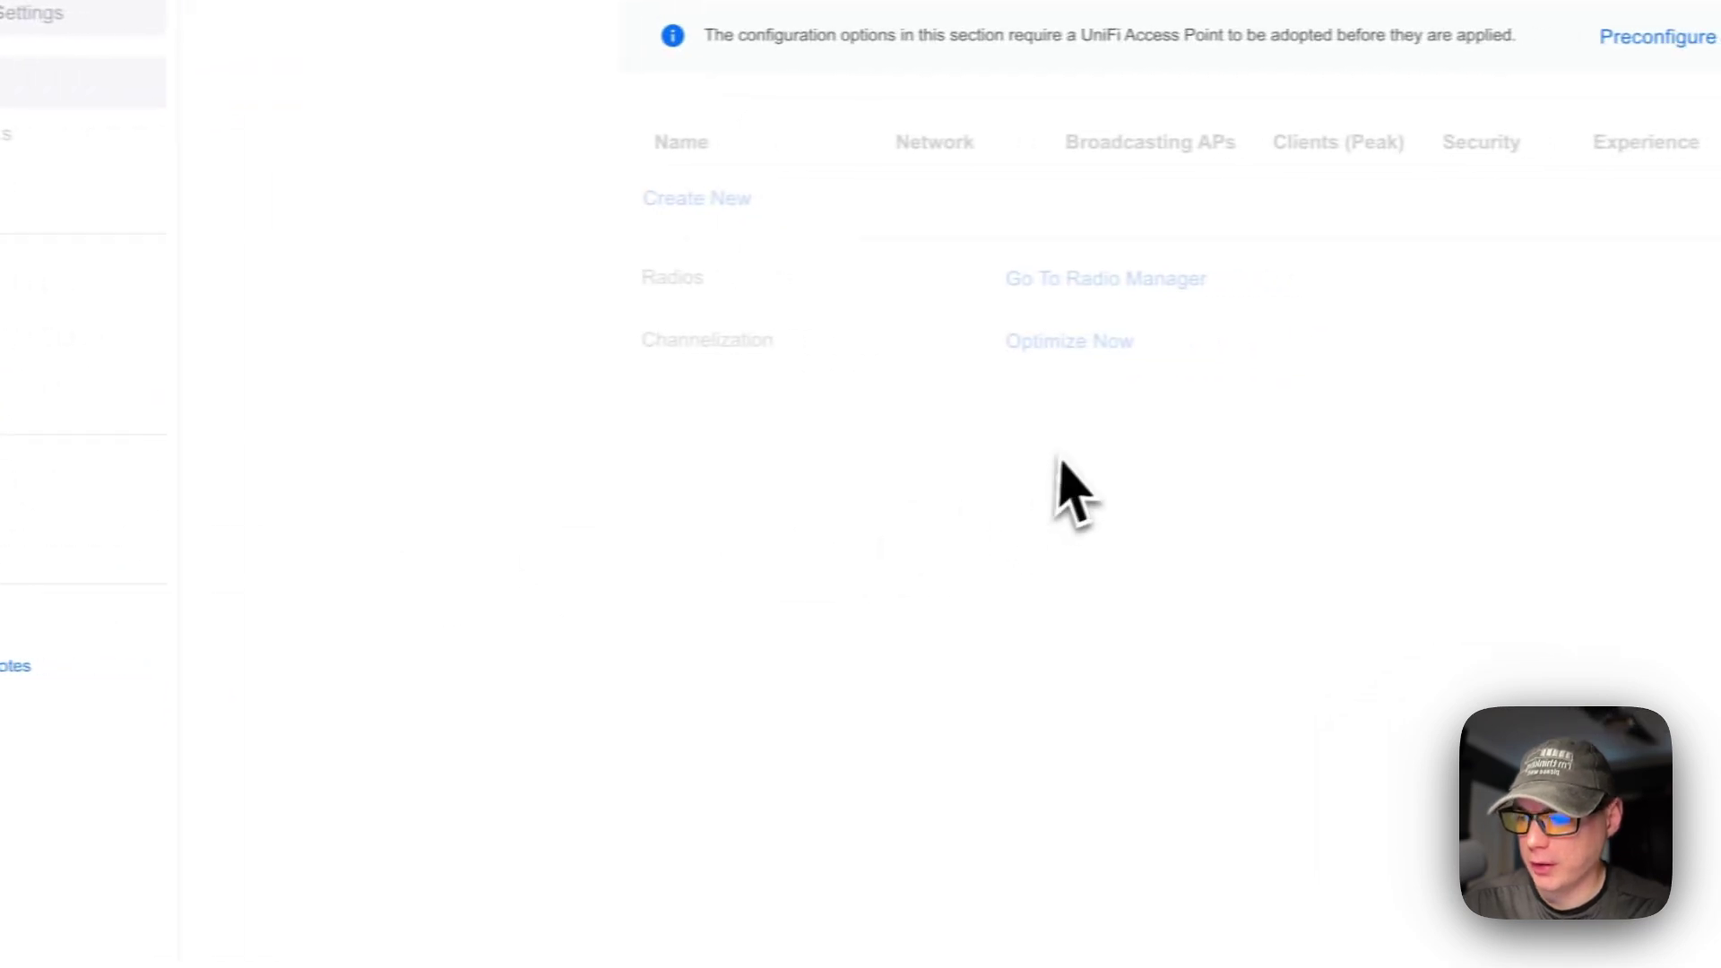
{"action": "left_click", "coordinate": [287, 484]}
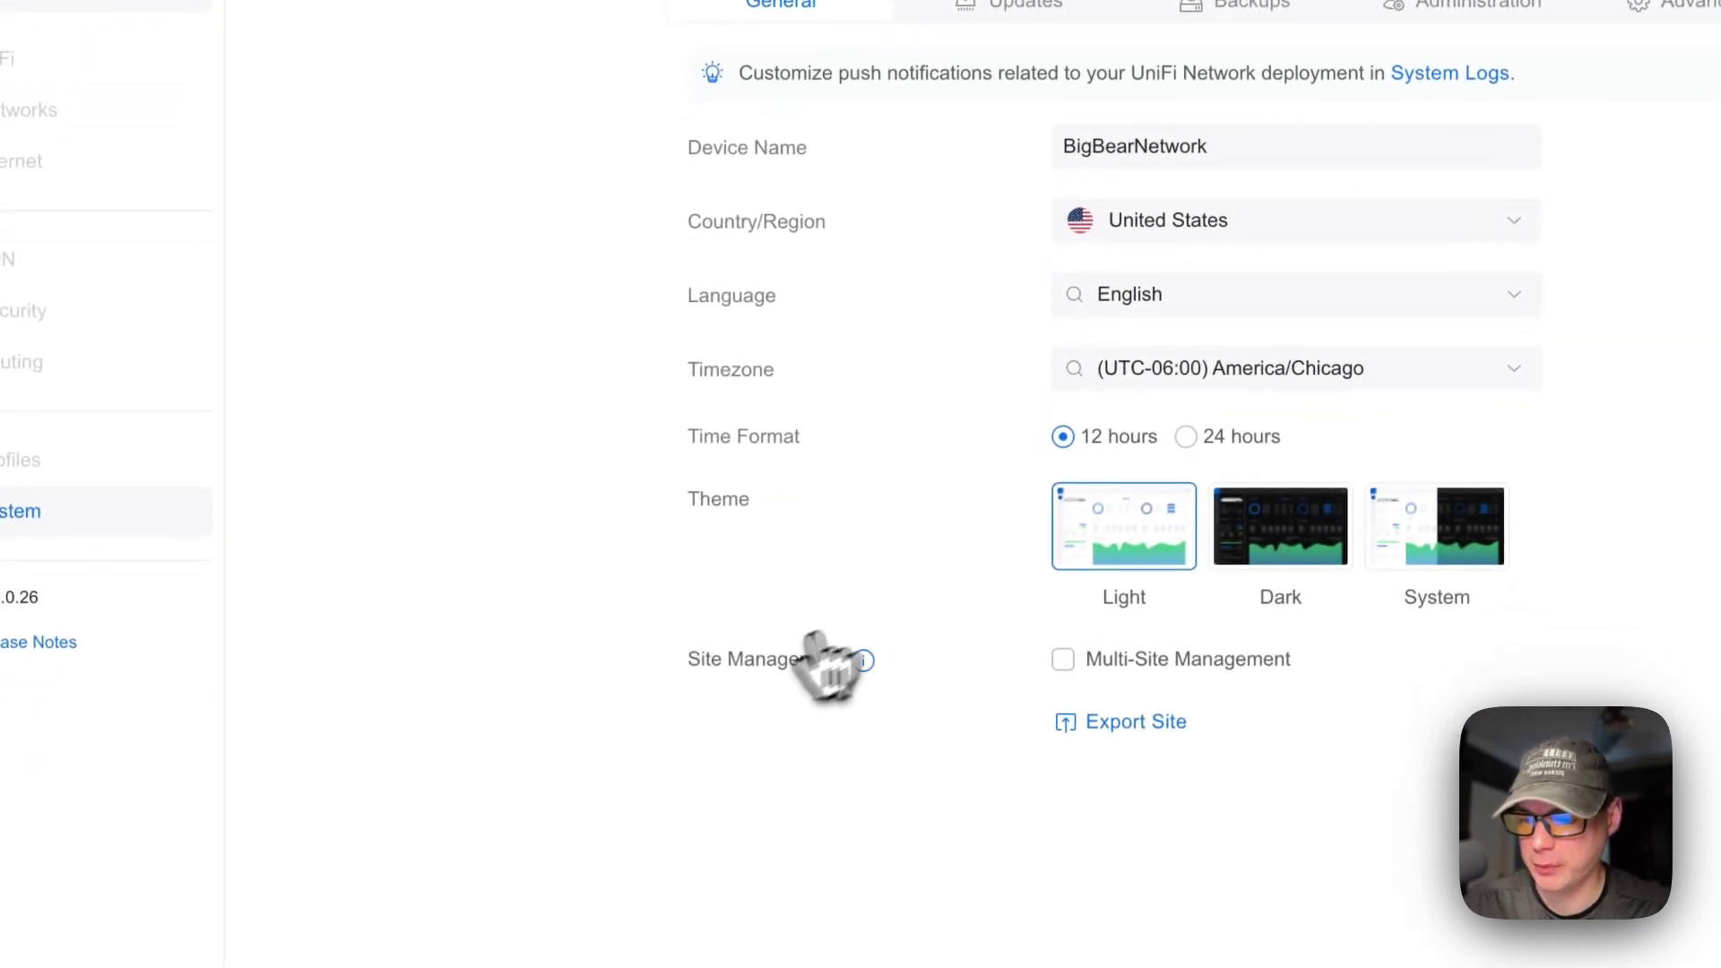
{"action": "left_click", "coordinate": [1013, 3]}
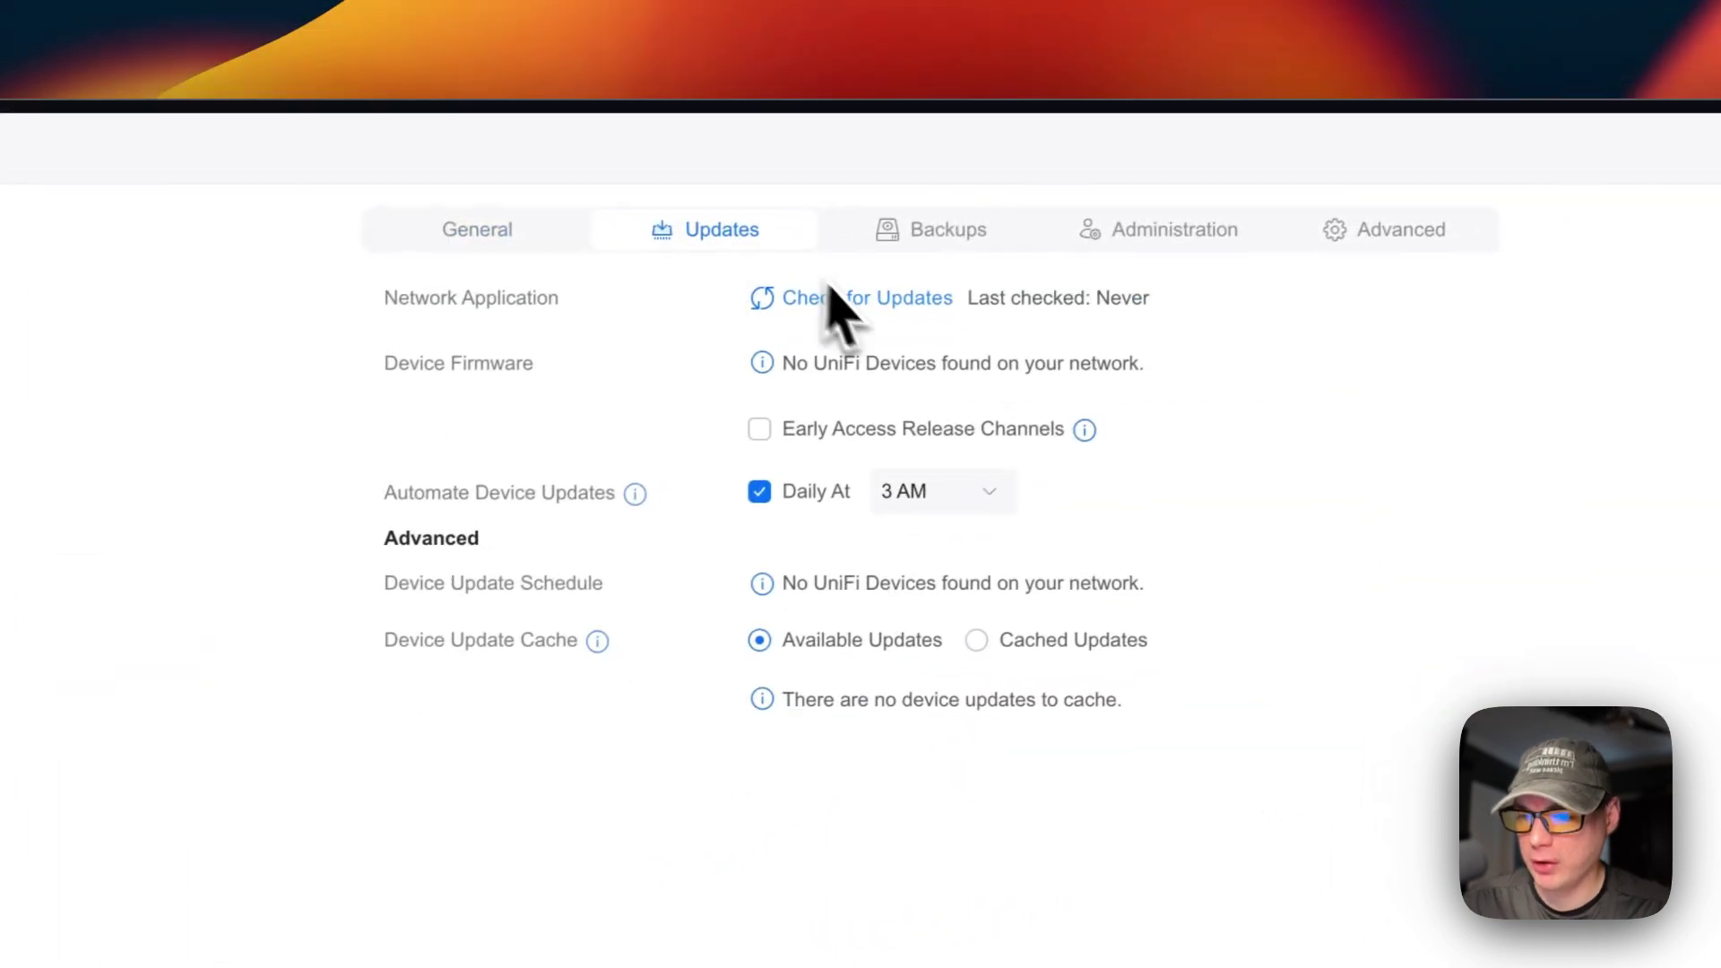
{"action": "left_click", "coordinate": [932, 243]}
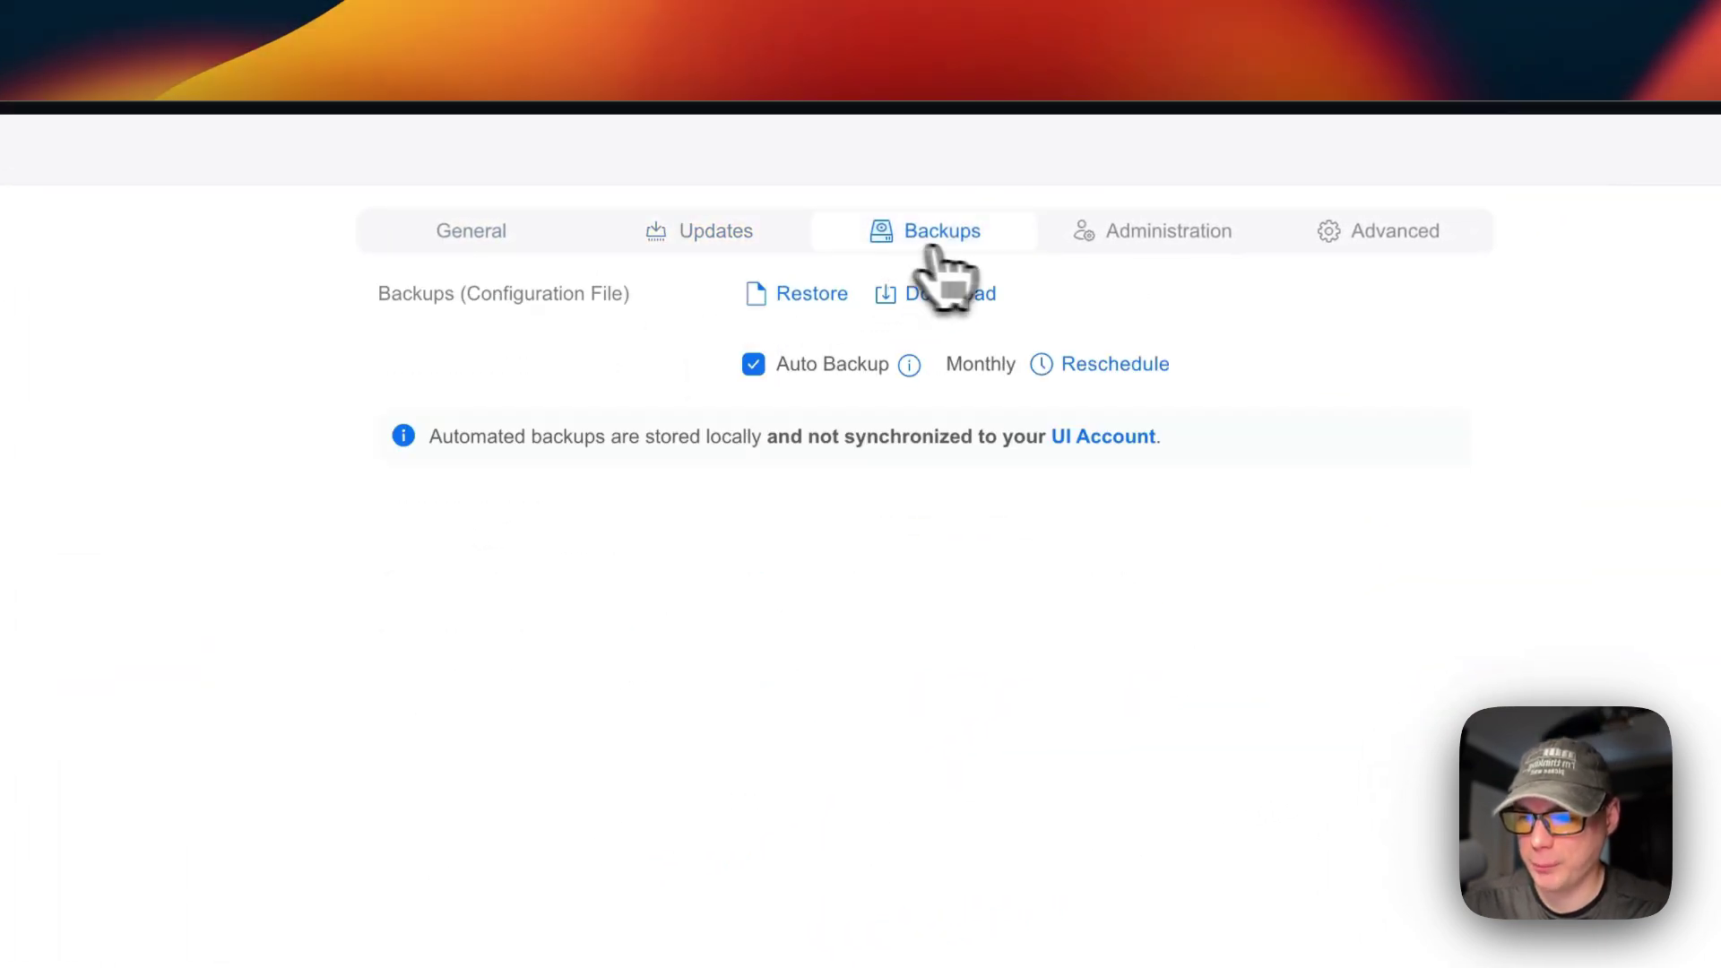
{"action": "left_click", "coordinate": [1088, 247]}
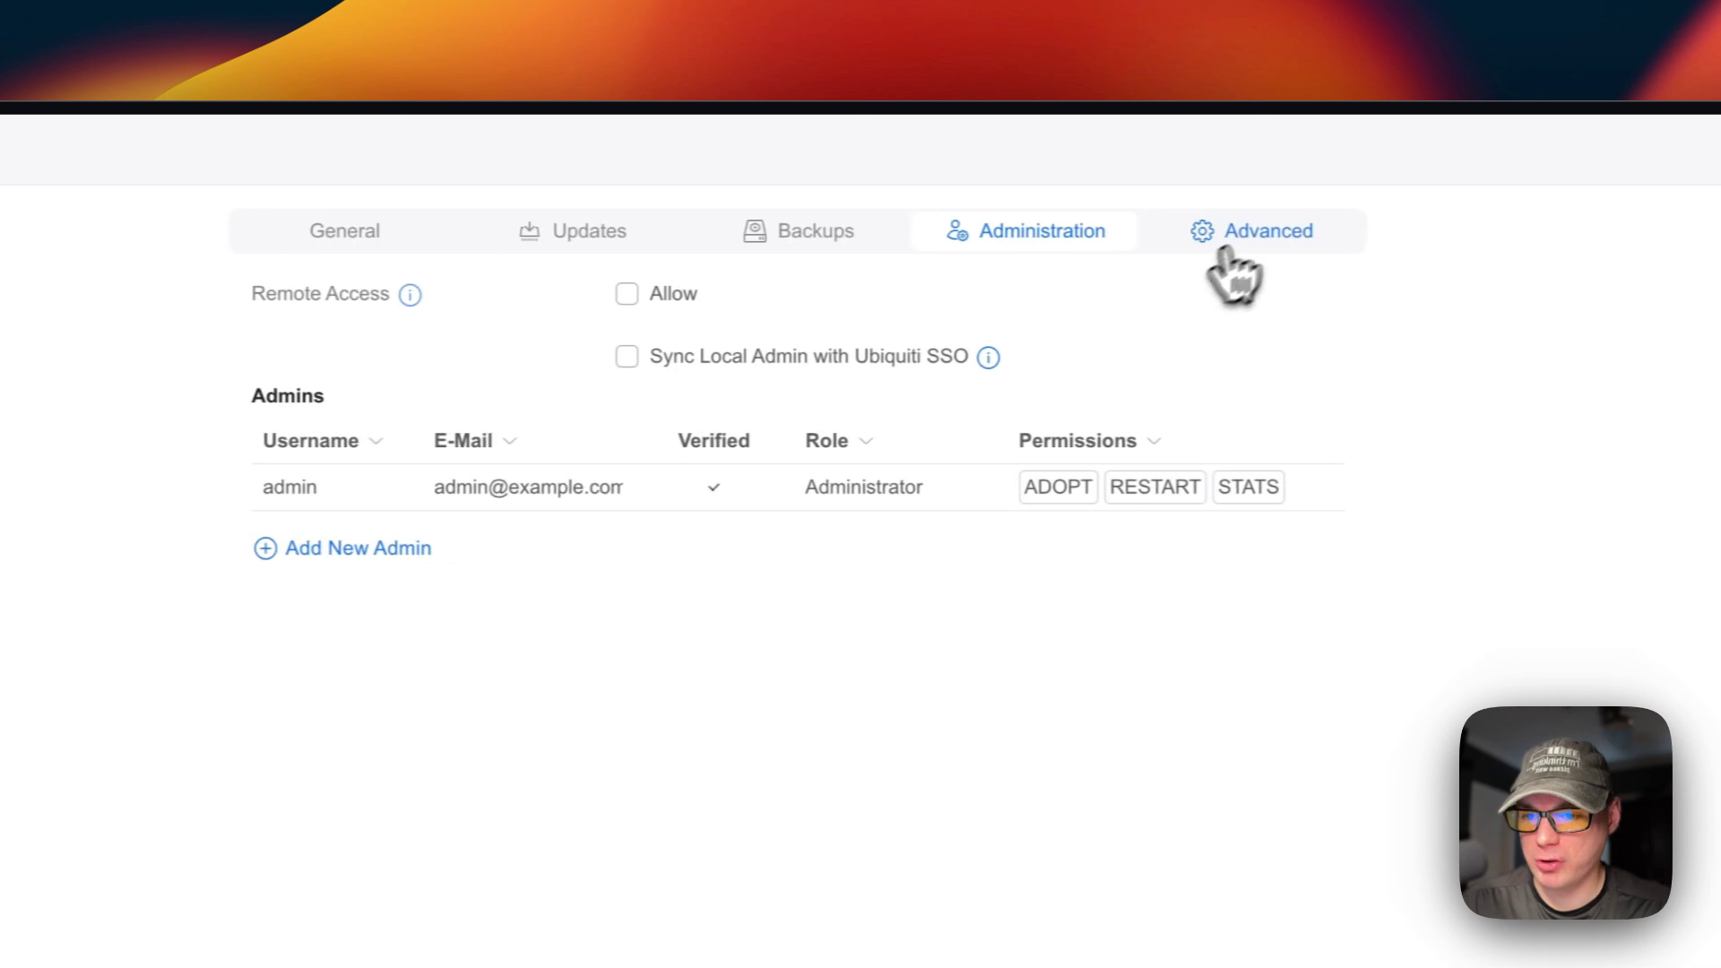
{"action": "left_click", "coordinate": [1224, 241]}
{"action": "scroll", "coordinate": [982, 578], "scroll_direction": "down", "scroll_amount": 5}
{"action": "scroll", "coordinate": [992, 585], "scroll_direction": "up", "scroll_amount": 5}
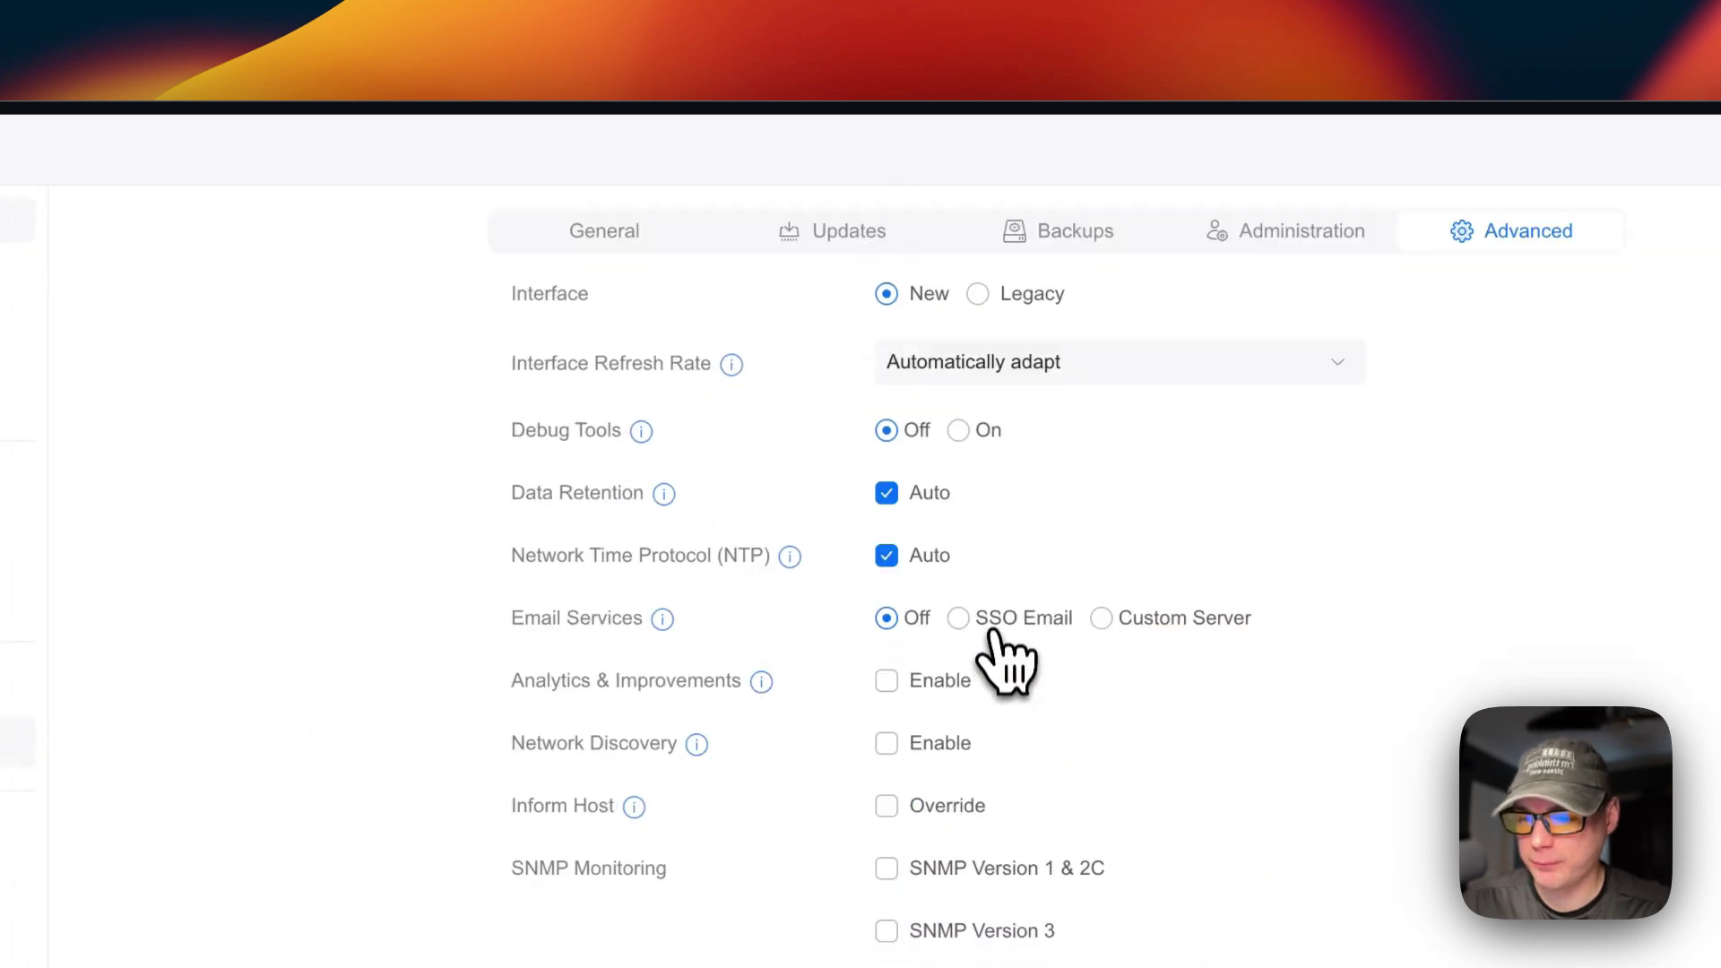
{"action": "left_click", "coordinate": [608, 235]}
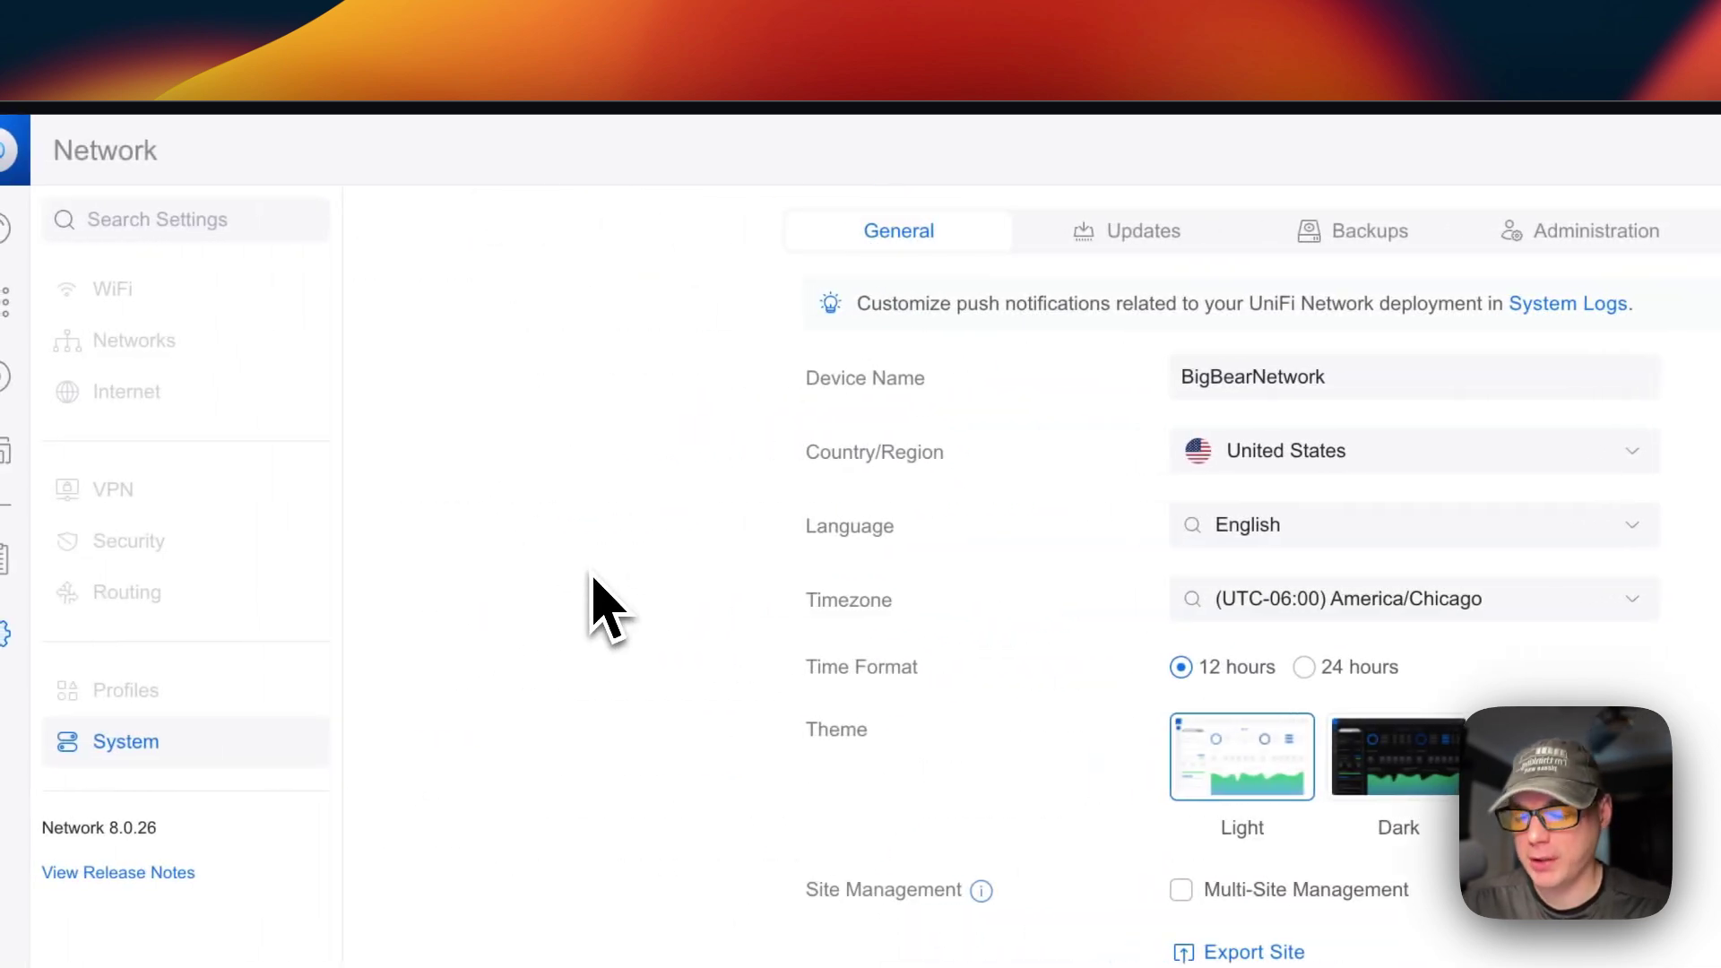